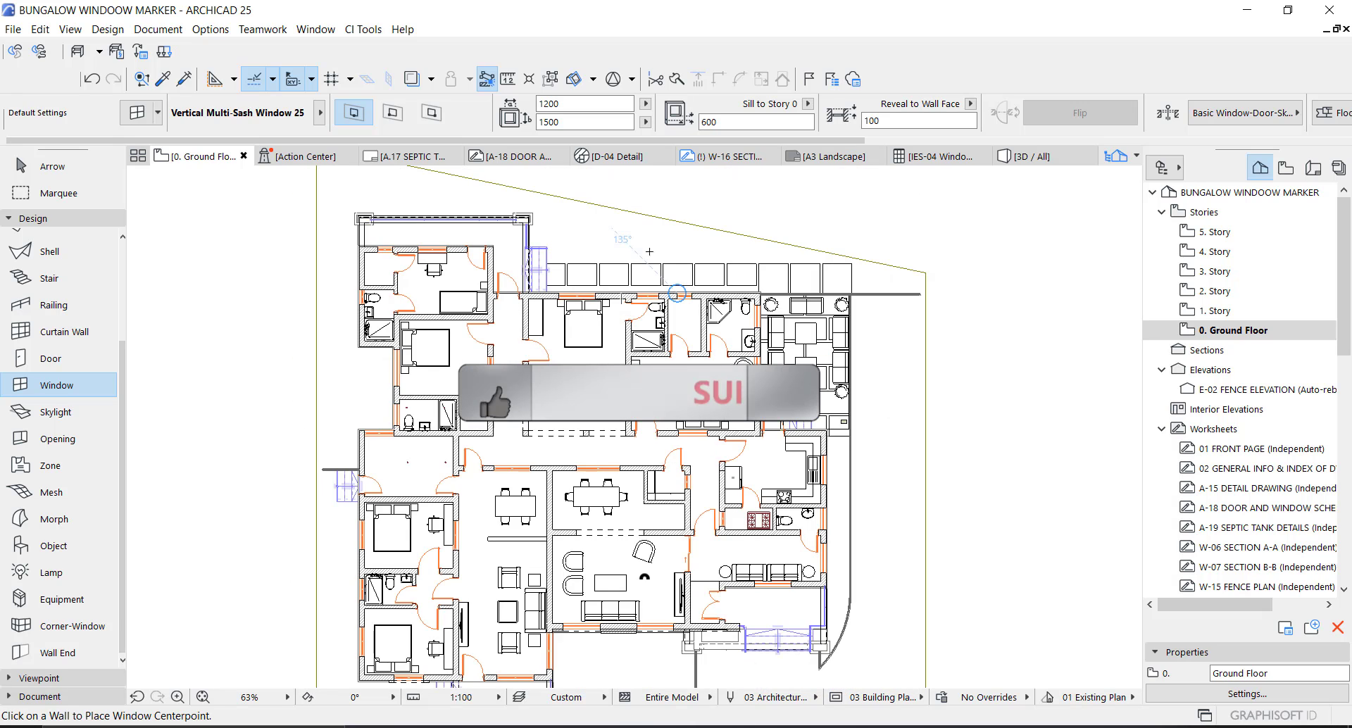
# - Examine the ground floor plan and the windows along its walls
pyautogui.scroll(-2, 649, 251)
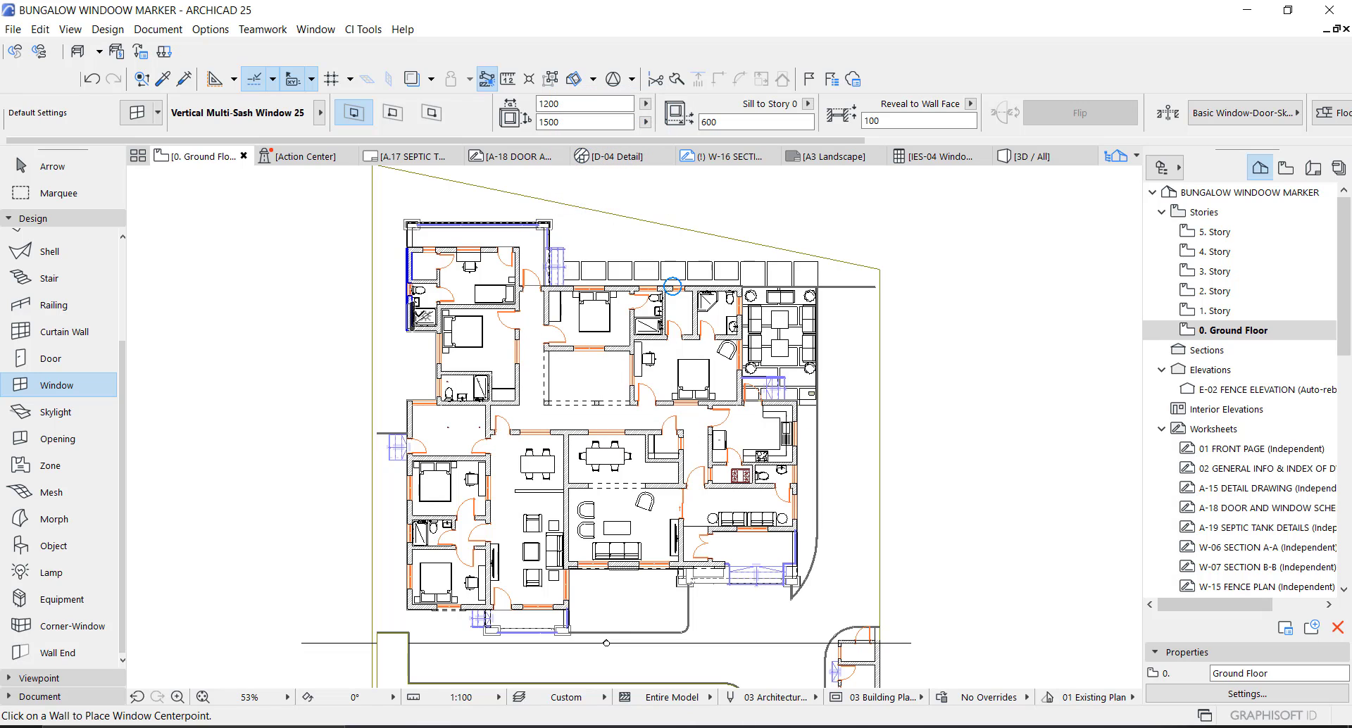
pyautogui.scroll(-3, 676, 285)
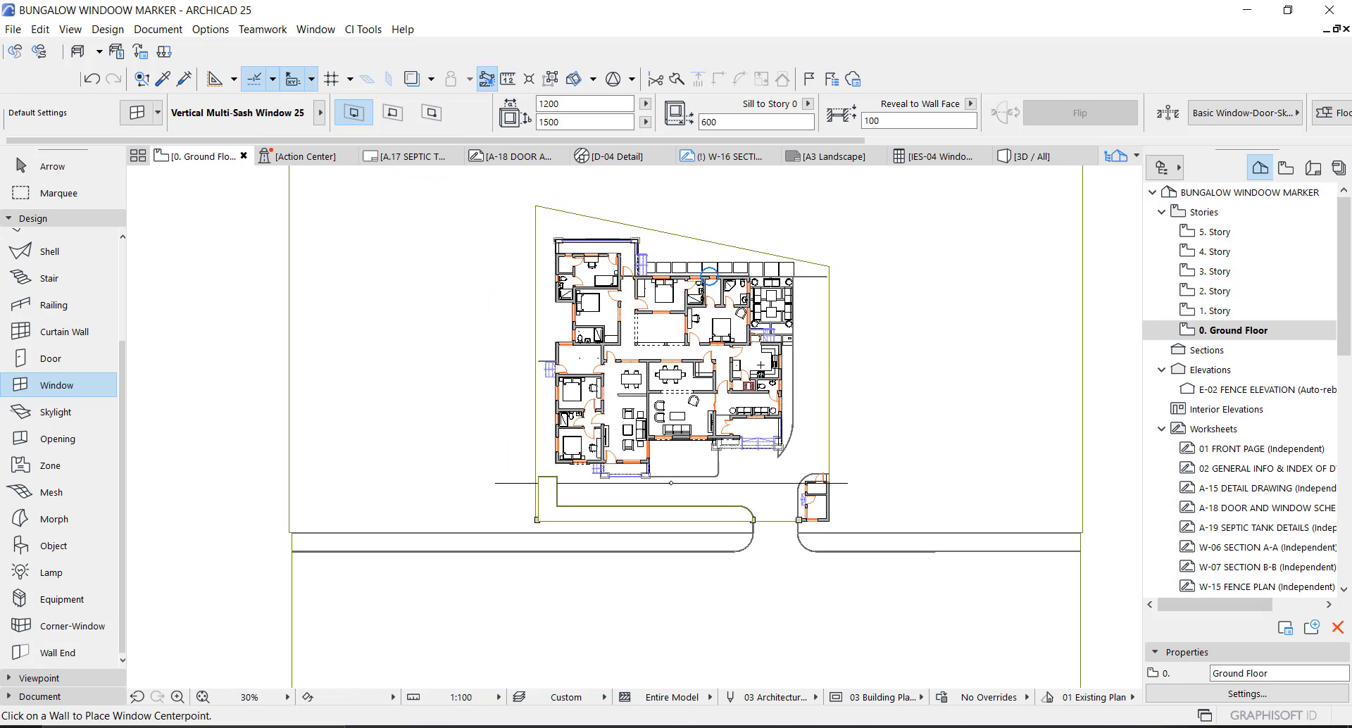
pyautogui.scroll(2, 908, 240)
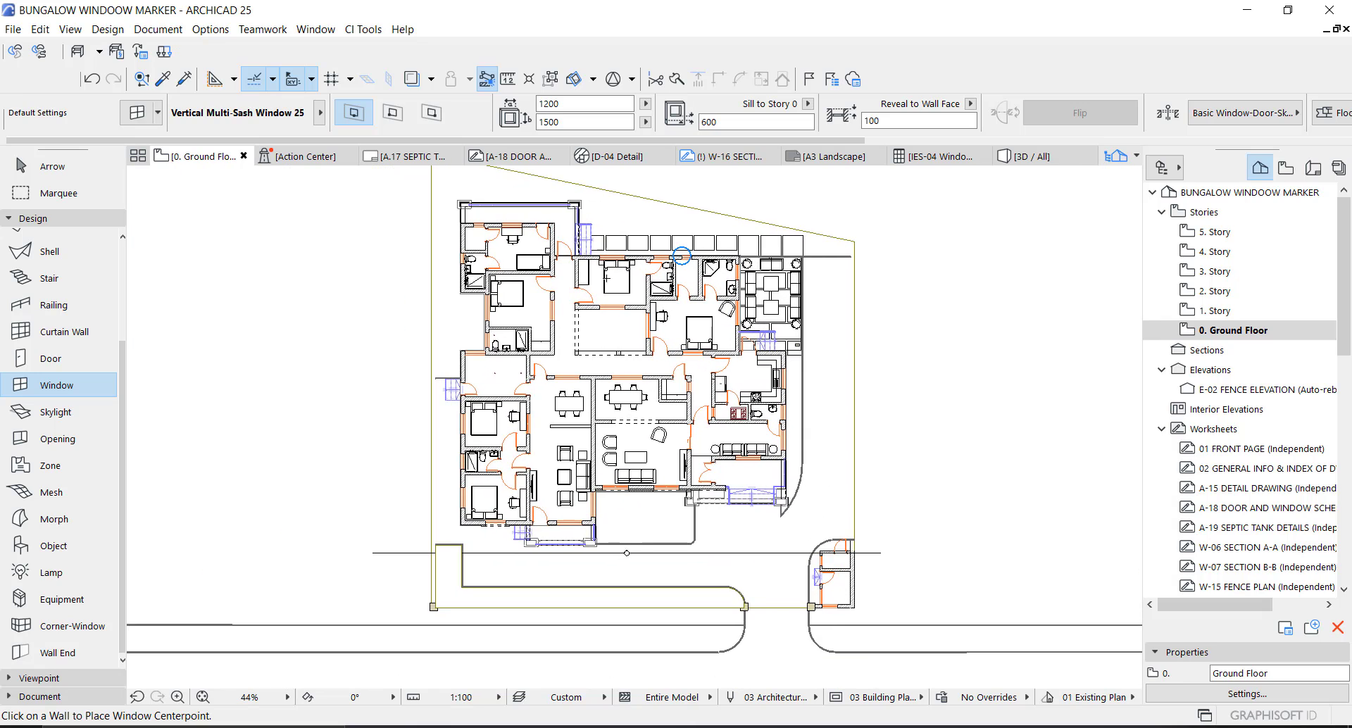
pyautogui.scroll(5, 576, 413)
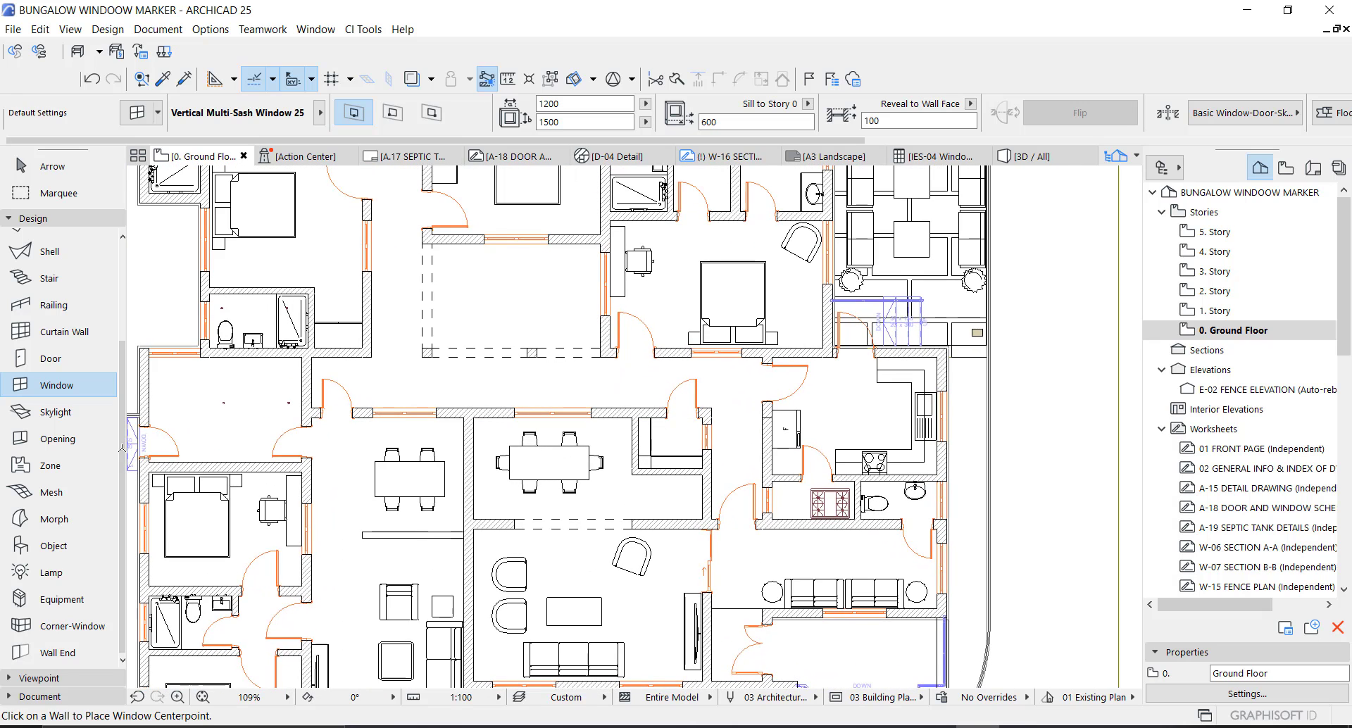
pyautogui.press('Escape')
pyautogui.scroll(-3, 875, 365)
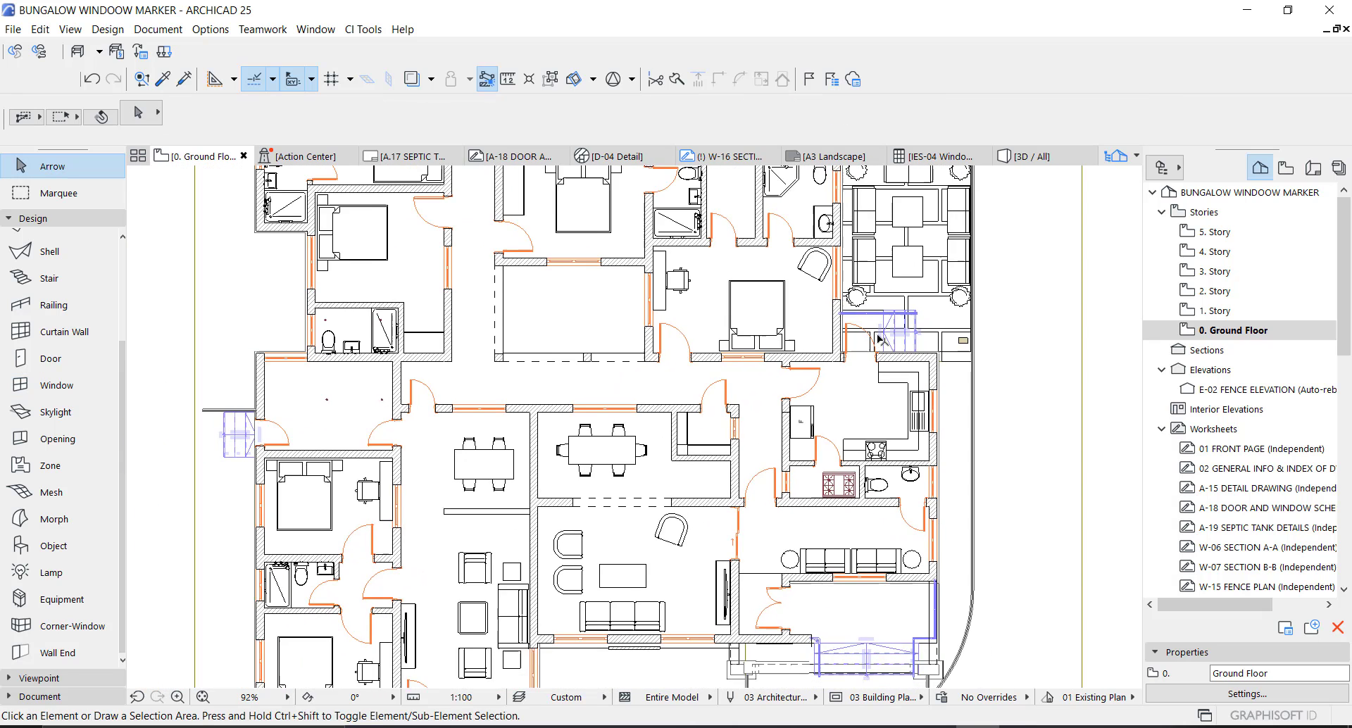
pyautogui.scroll(6, 578, 428)
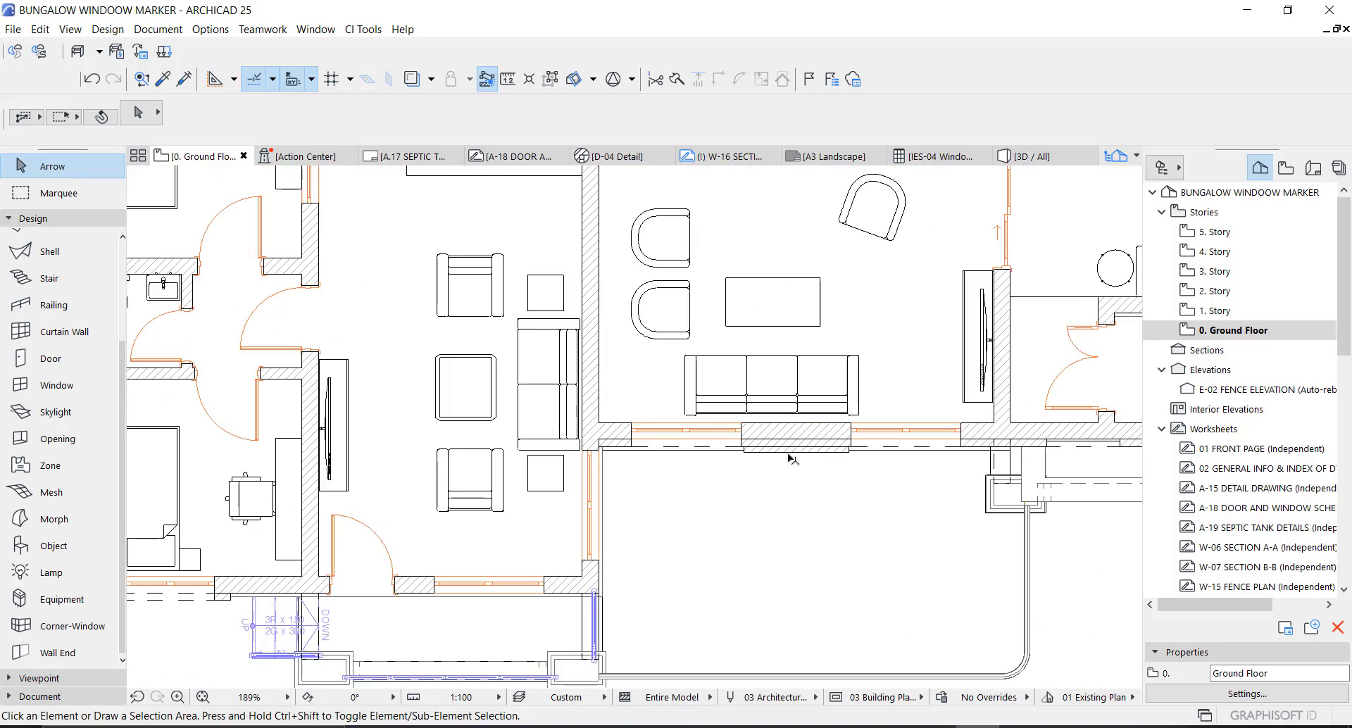
pyautogui.scroll(-5, 612, 366)
pyautogui.scroll(3, 604, 343)
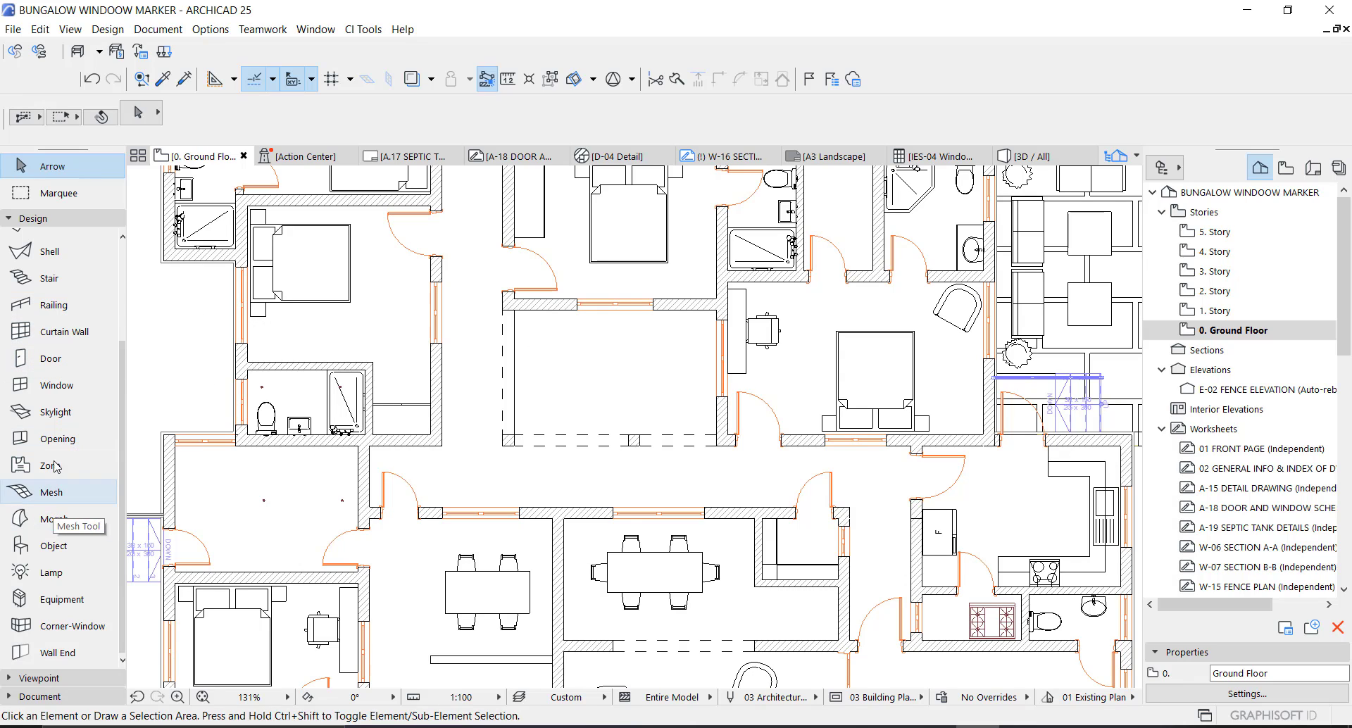
# - Select all windows on the ground floor, leaving out the three dashed empty openings around the central courtyard space
pyautogui.click(55, 386)
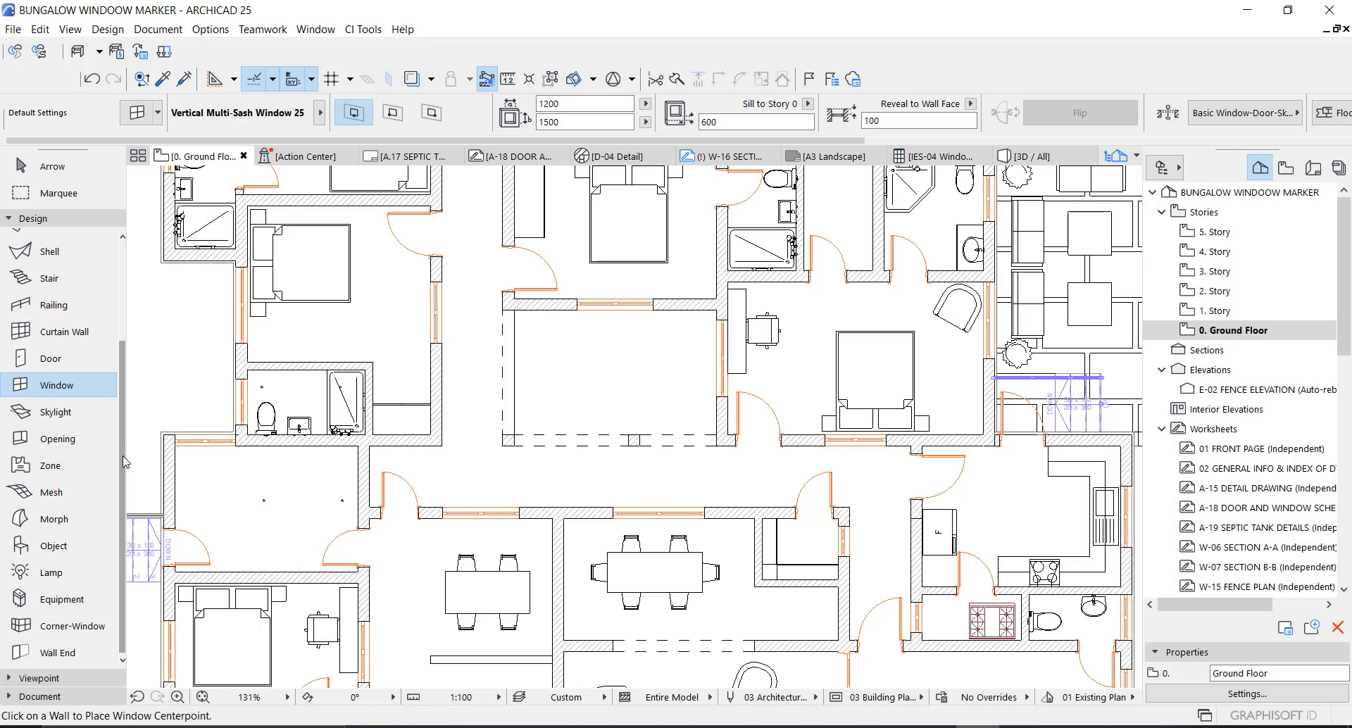
pyautogui.hotkey('ctrl', 'a')
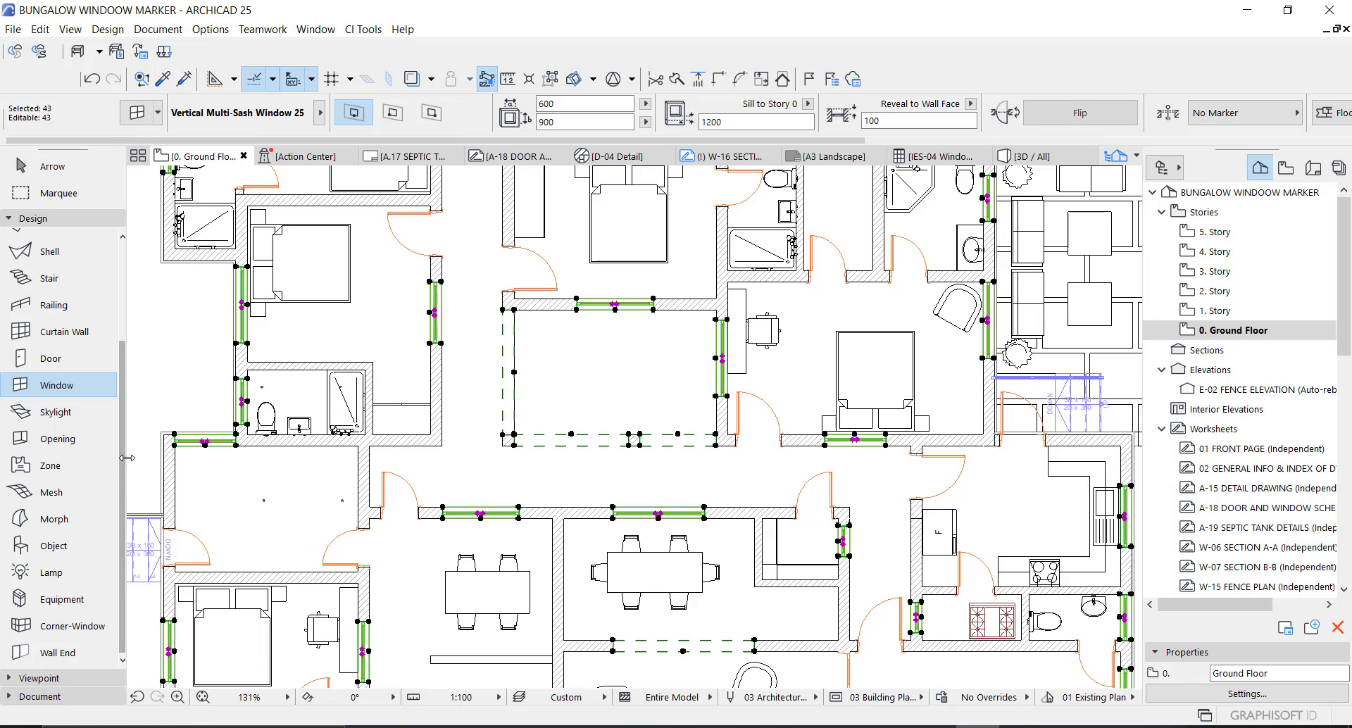
pyautogui.scroll(4, 534, 403)
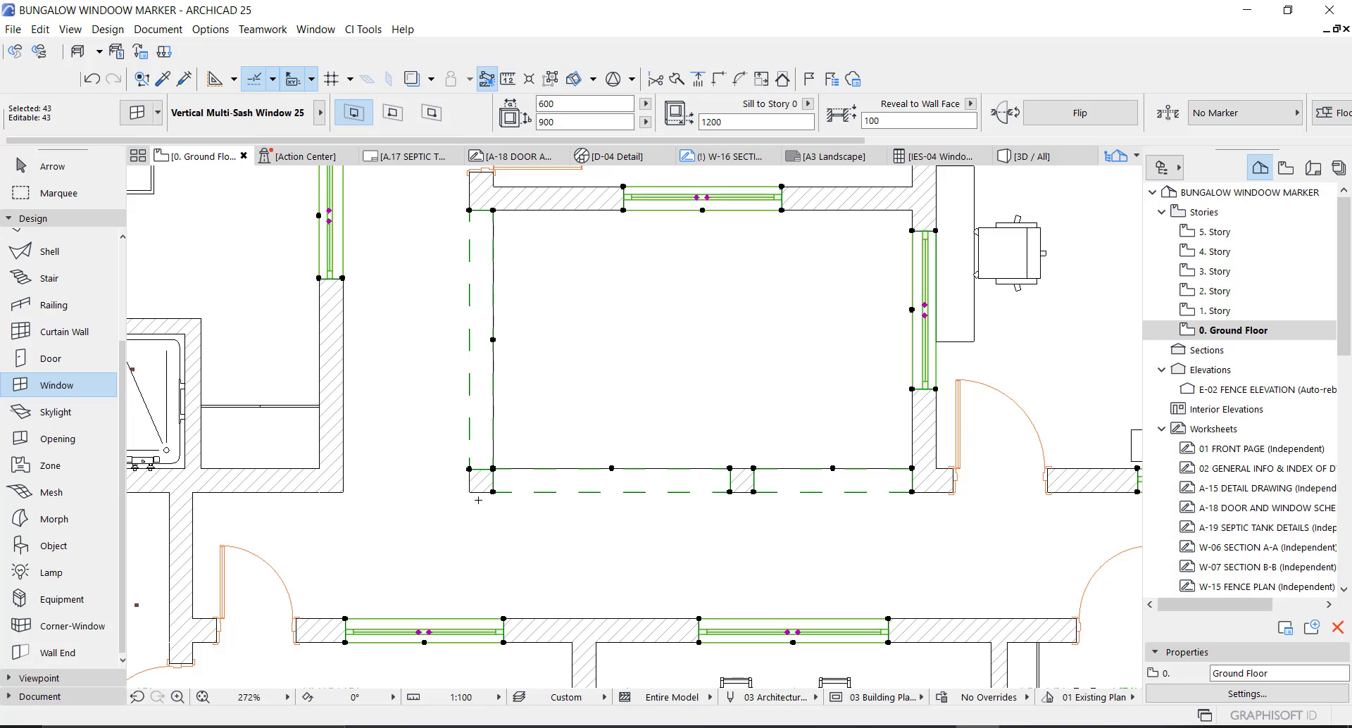
pyautogui.keyDown('shift'); pyautogui.click(478, 471); pyautogui.keyUp('shift')
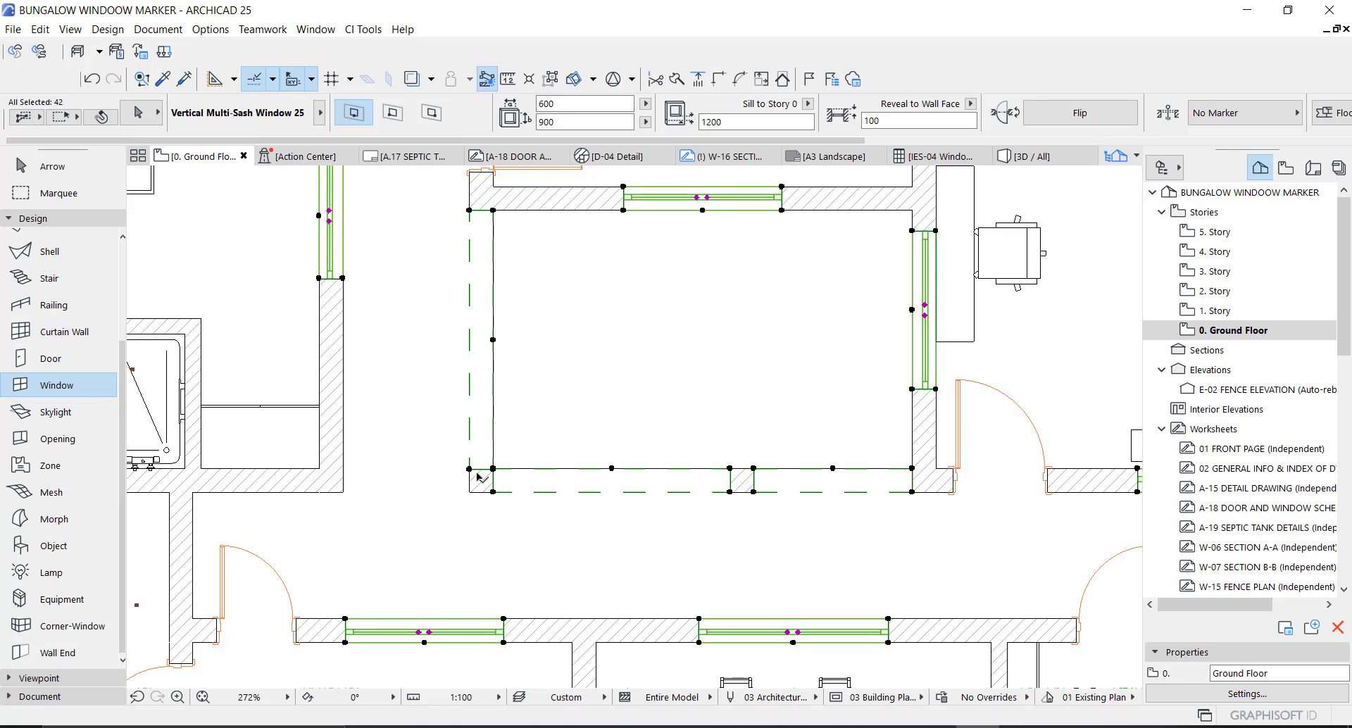
pyautogui.keyDown('shift'); pyautogui.click(503, 493); pyautogui.keyUp('shift')
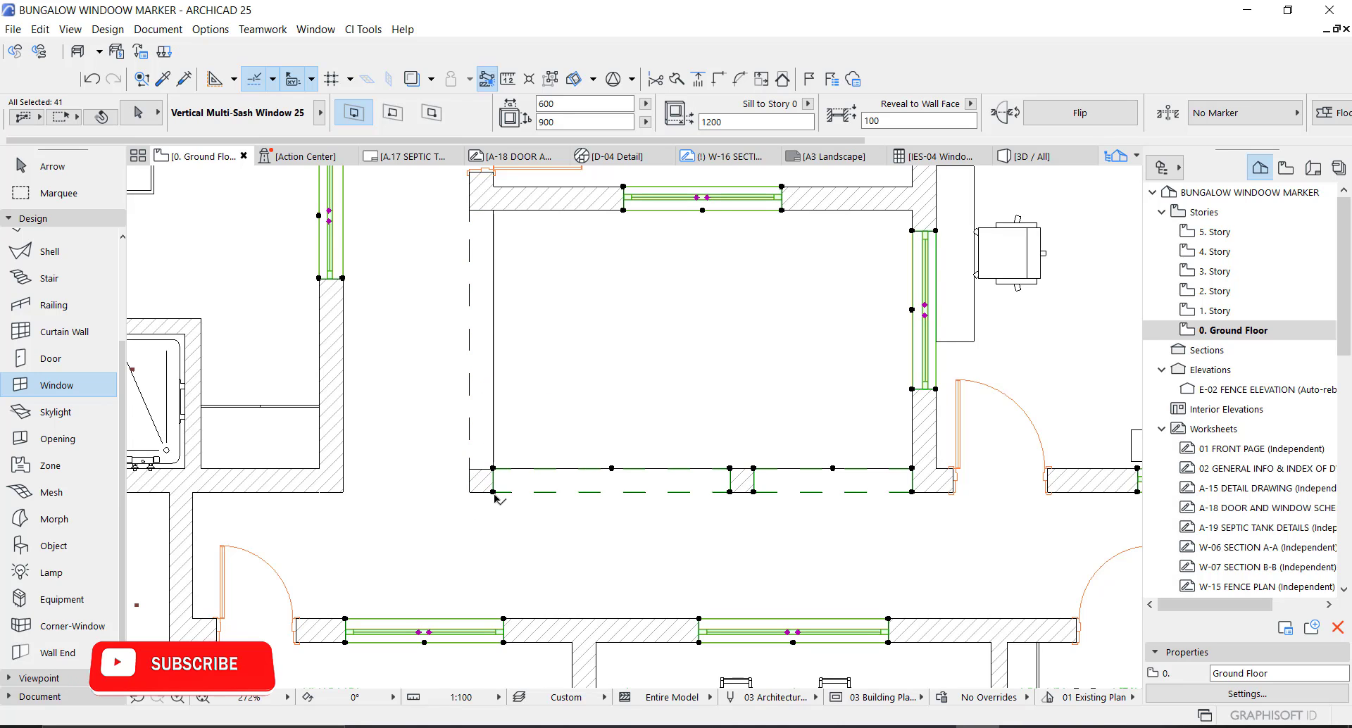
pyautogui.keyDown('shift'); pyautogui.click(756, 493); pyautogui.keyUp('shift')
# - Deselect the dashed openings between the dining and living areas, along the living room's front wall and beside the entrance porch
pyautogui.scroll(-4, 416, 275)
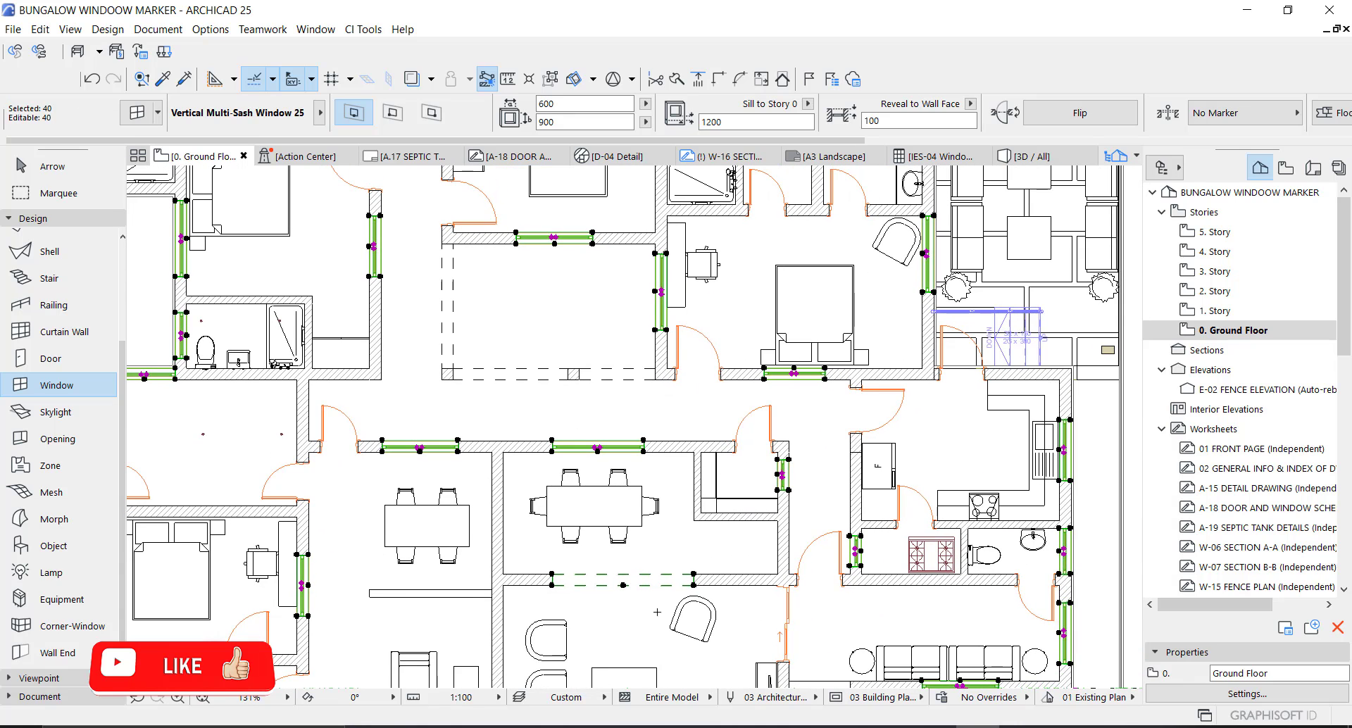
pyautogui.scroll(4, 687, 627)
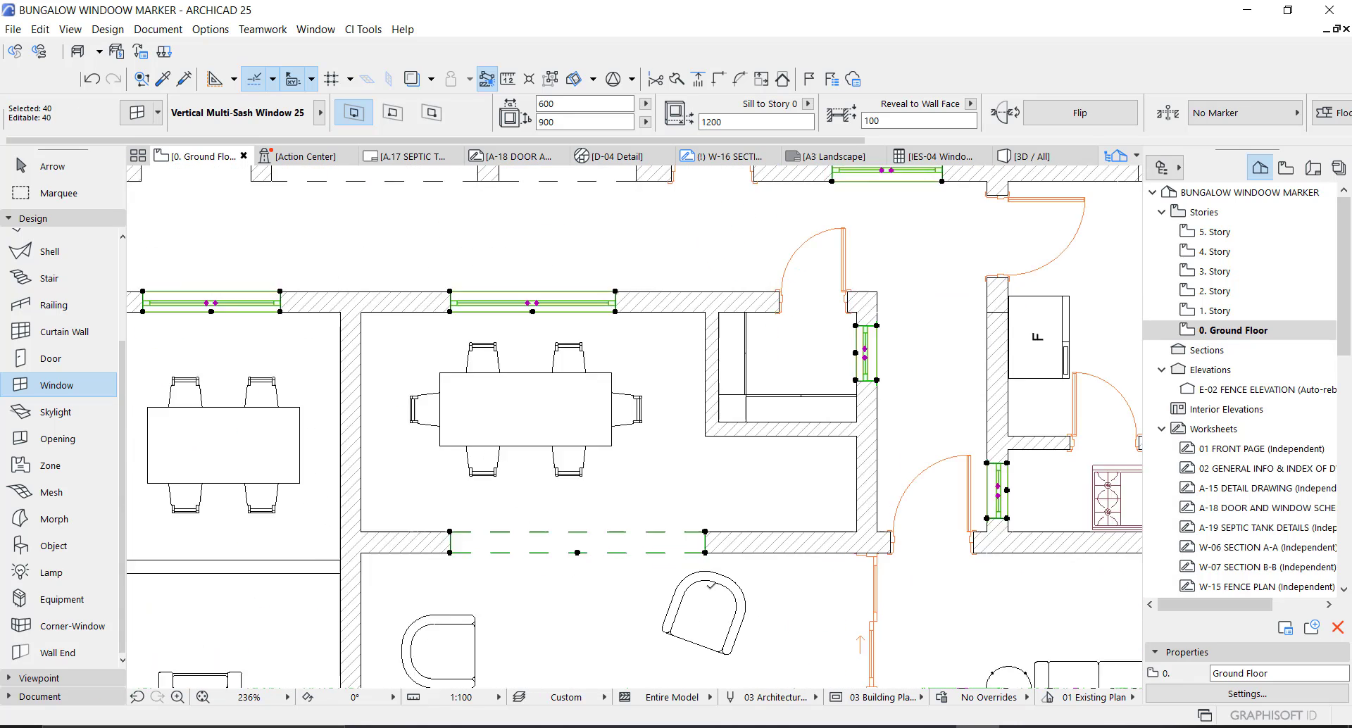
pyautogui.keyDown('shift'); pyautogui.click(708, 543); pyautogui.keyUp('shift')
pyautogui.scroll(-5, 646, 362)
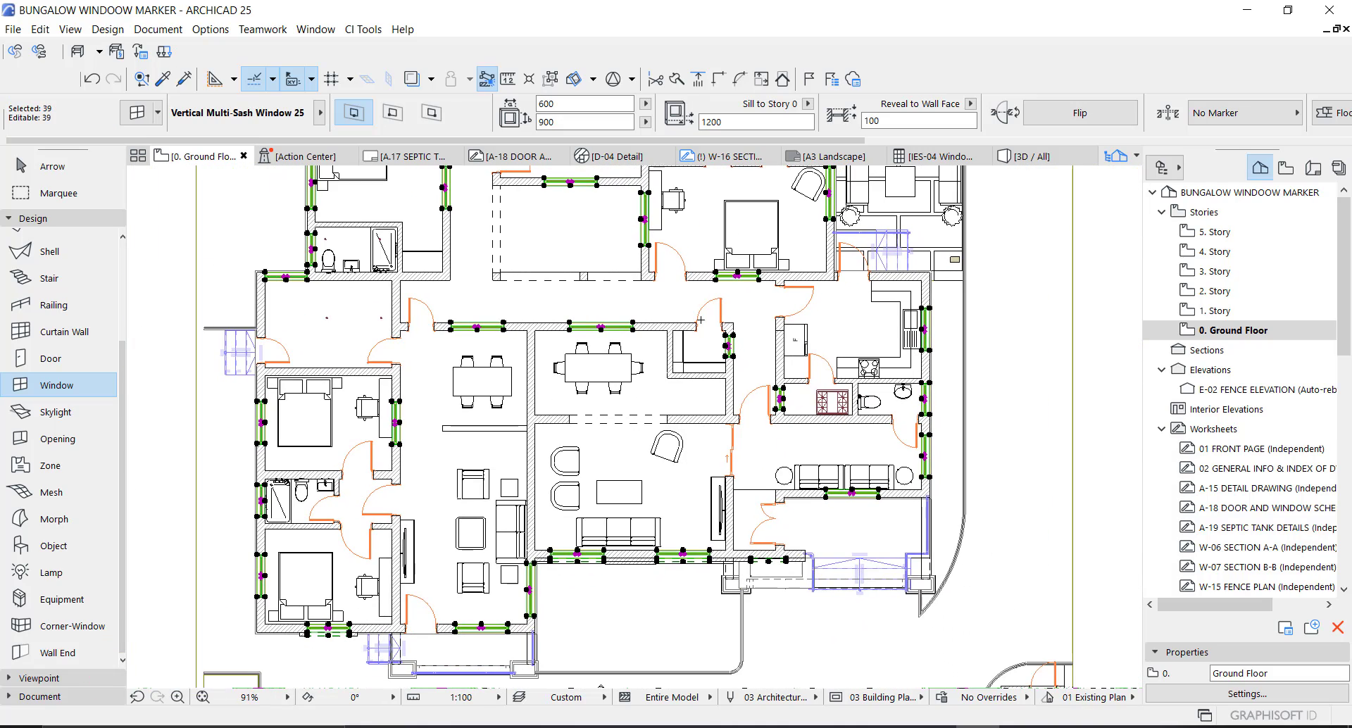
pyautogui.scroll(9, 608, 591)
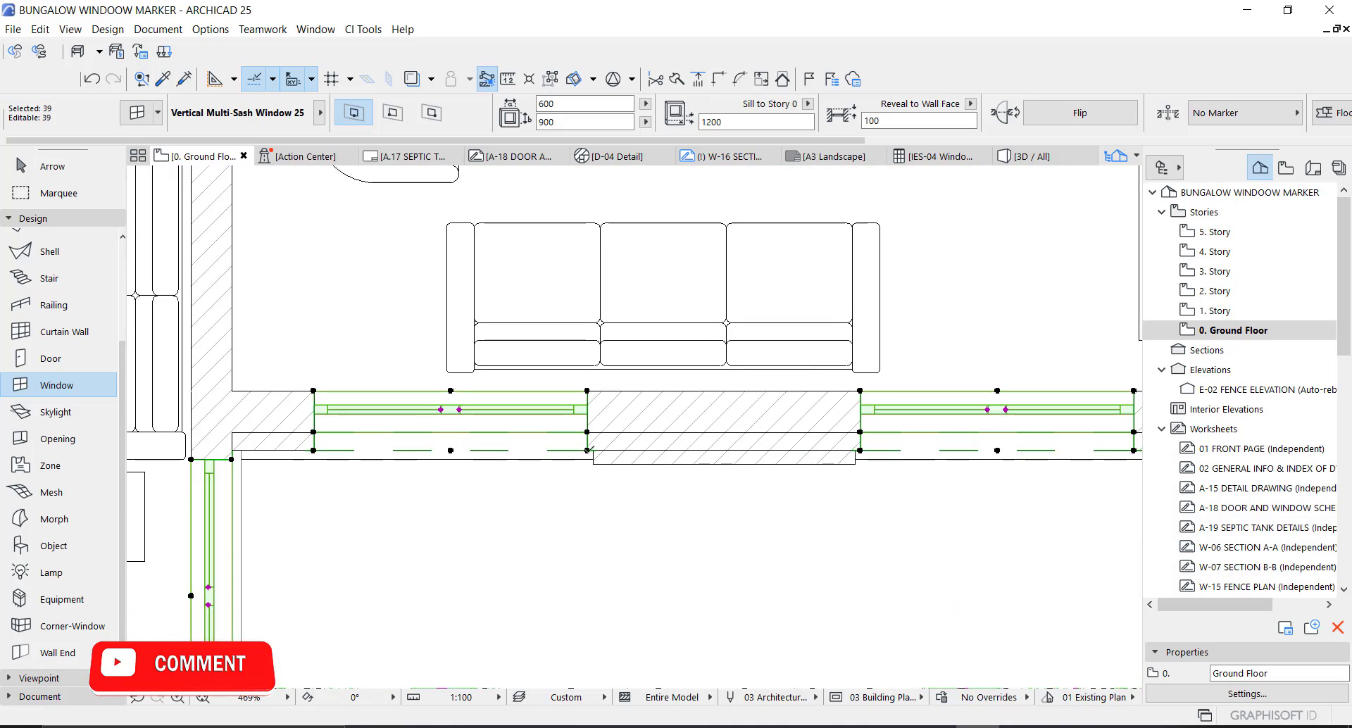
pyautogui.keyDown('shift'); pyautogui.click(588, 451); pyautogui.keyUp('shift')
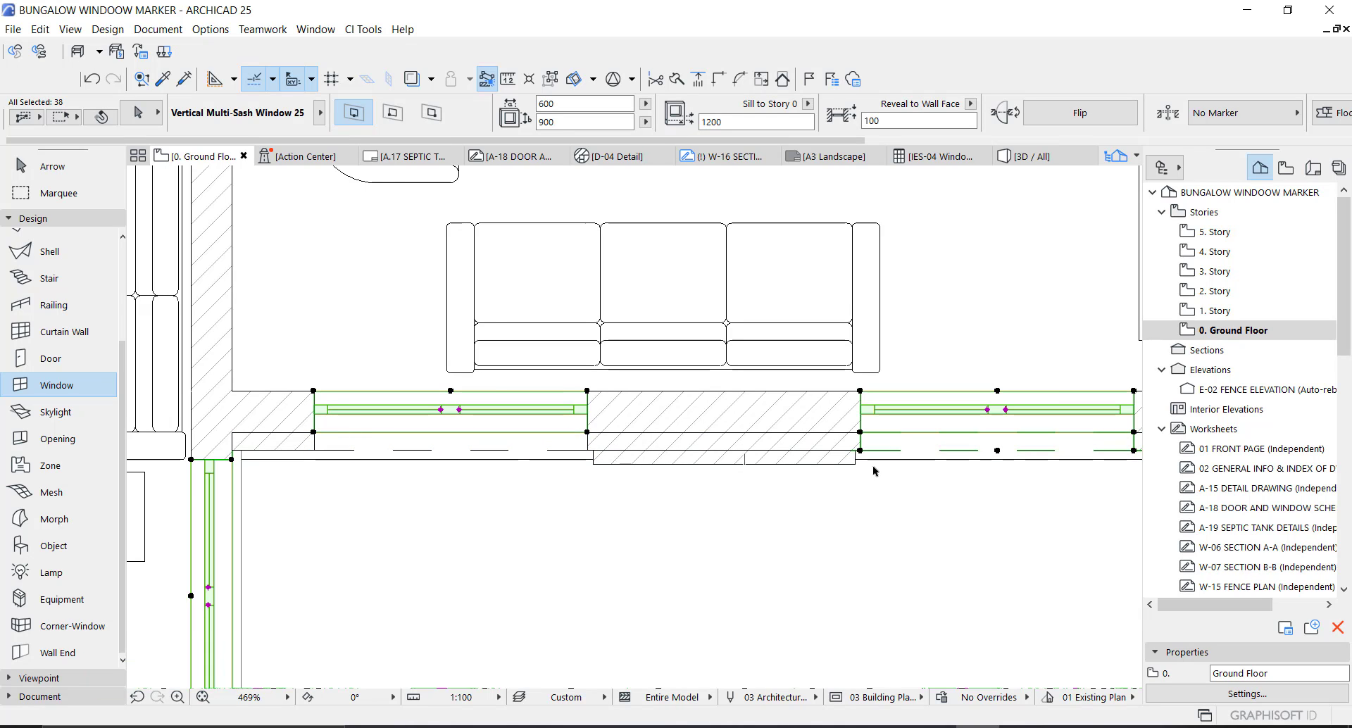
pyautogui.keyDown('shift'); pyautogui.click(861, 451); pyautogui.keyUp('shift')
pyautogui.scroll(4, 680, 438)
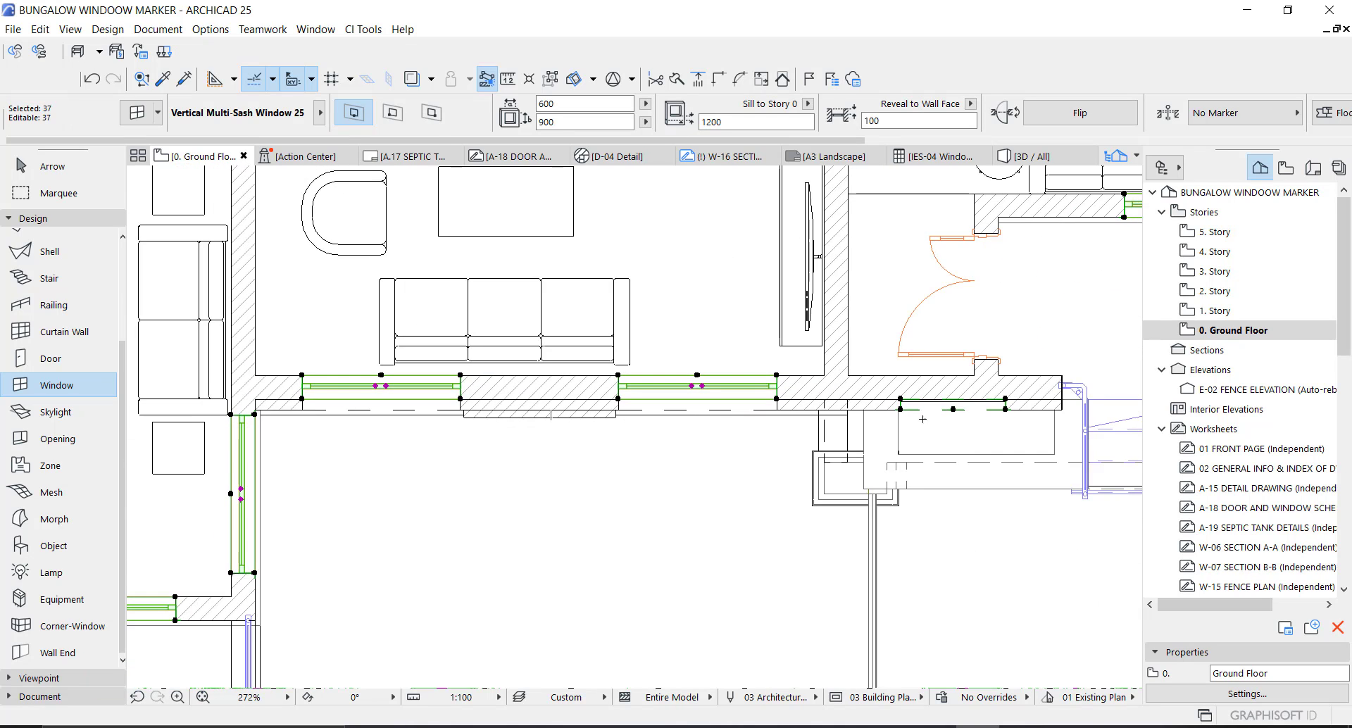
pyautogui.keyDown('shift'); pyautogui.click(796, 425); pyautogui.keyUp('shift')
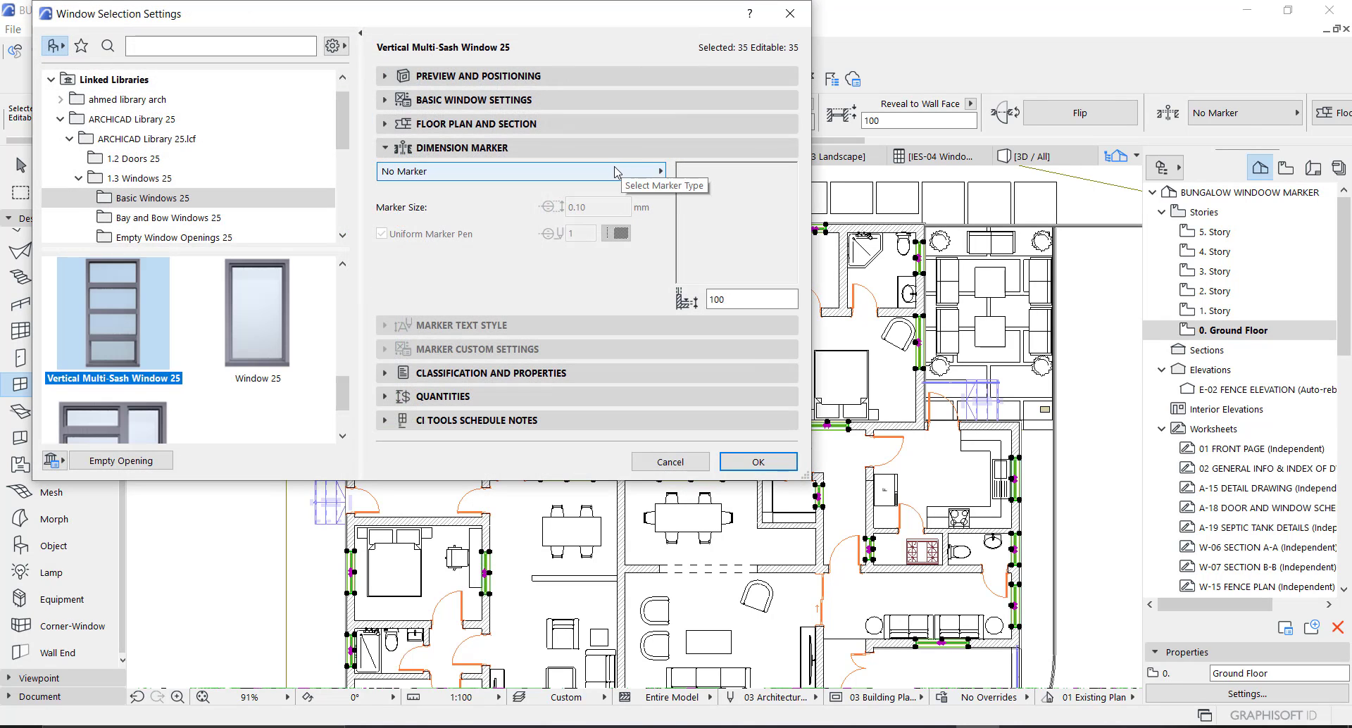
# - Assign the W Marker 25 dimension marker with a Hexagon Rotated head to the selected windows
pyautogui.click(618, 172)
pyautogui.click(714, 269)
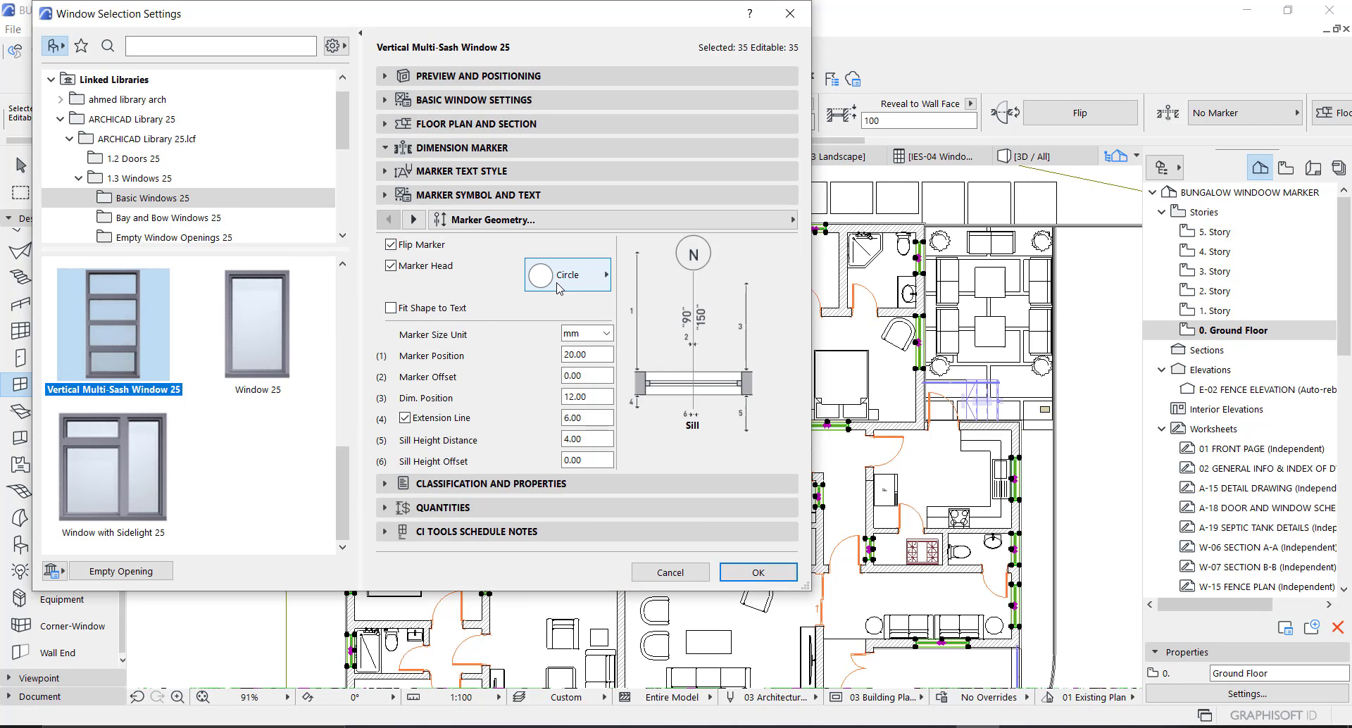
pyautogui.click(590, 276)
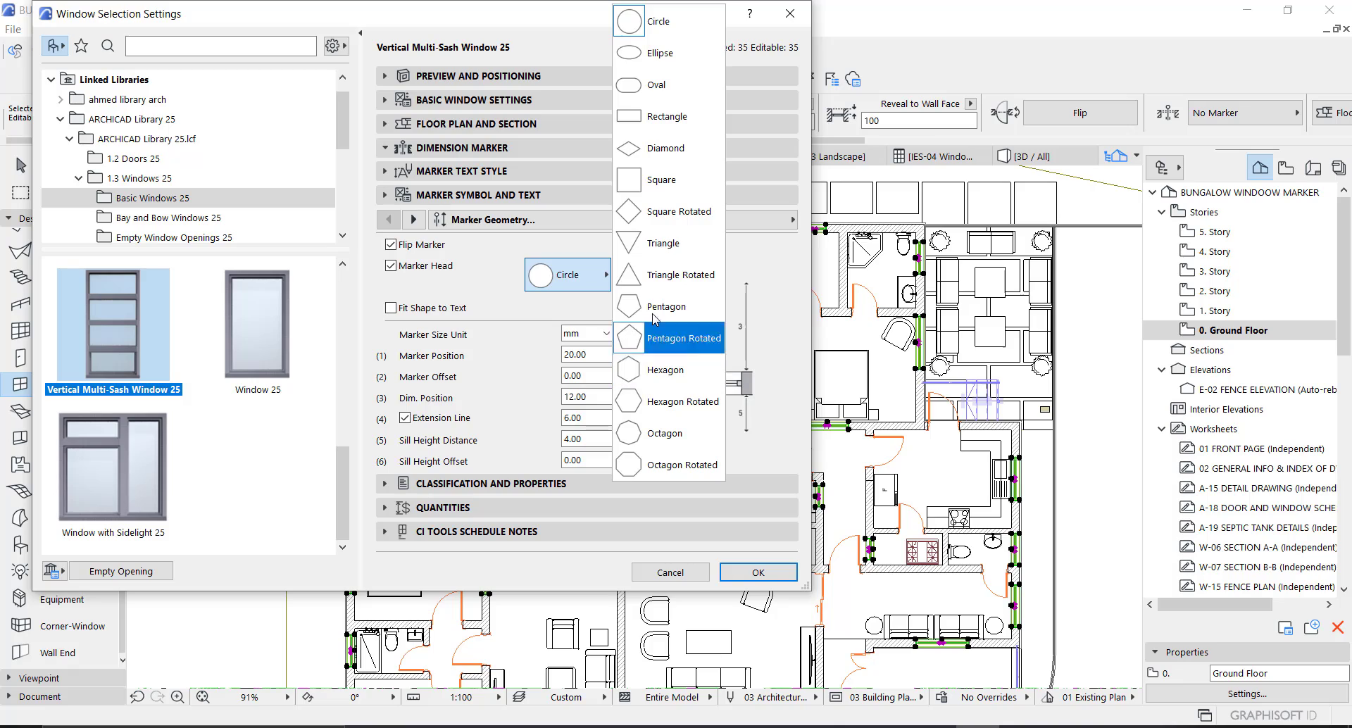
pyautogui.click(659, 407)
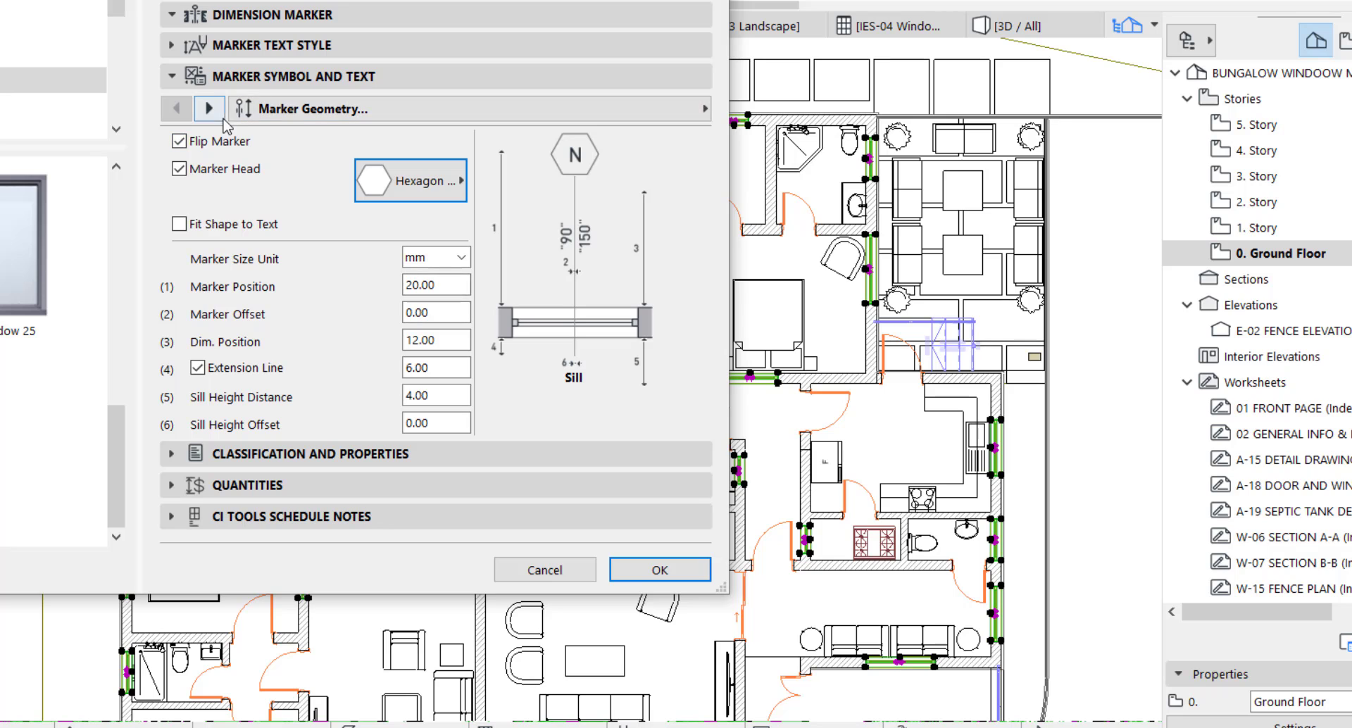
pyautogui.click(669, 572)
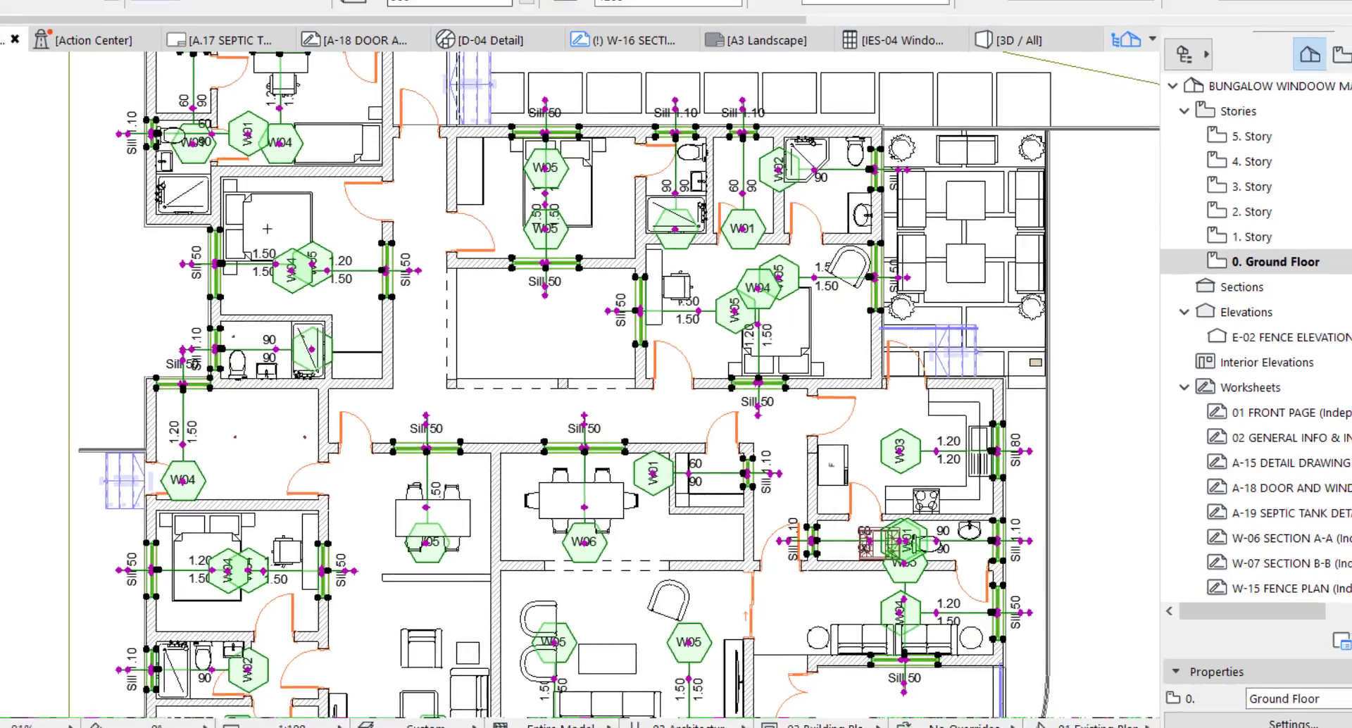
# - Set the selected windows' marker position and dimension position to 0 mm
pyautogui.scroll(3, 248, 220)
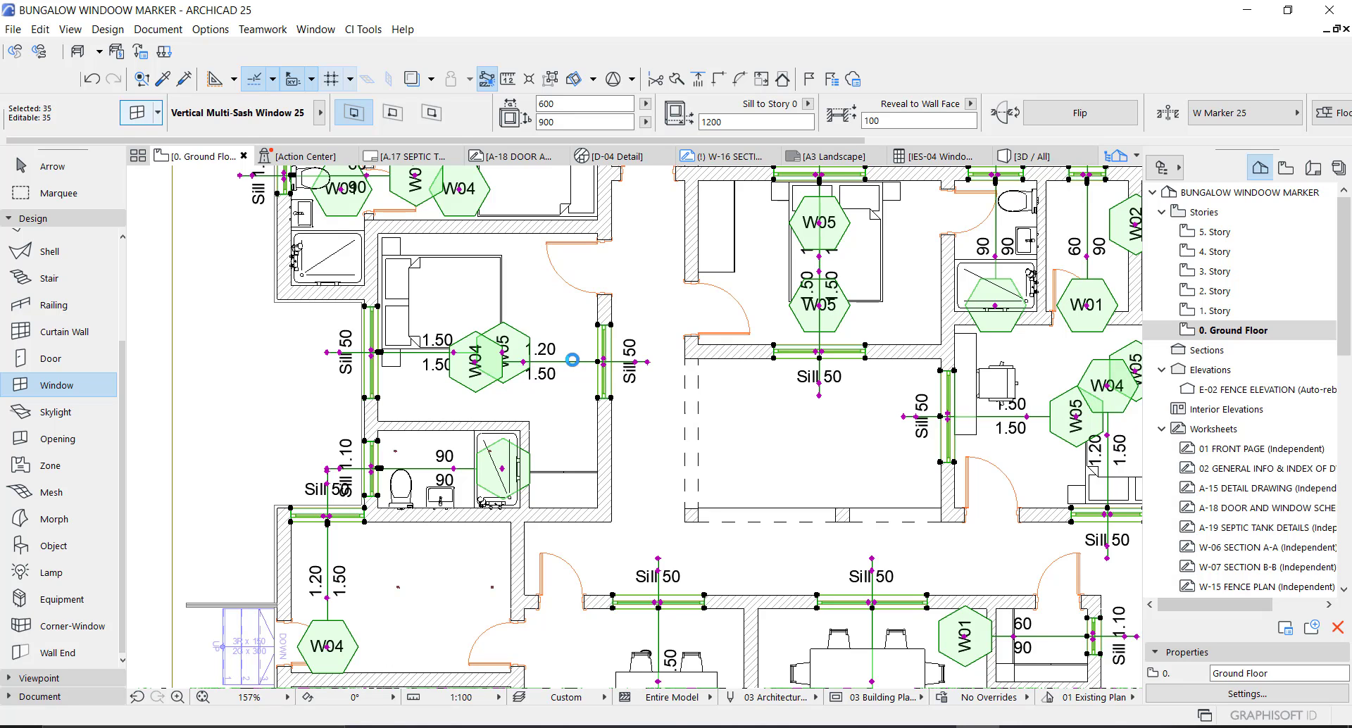
pyautogui.hotkey('ctrl', 't')
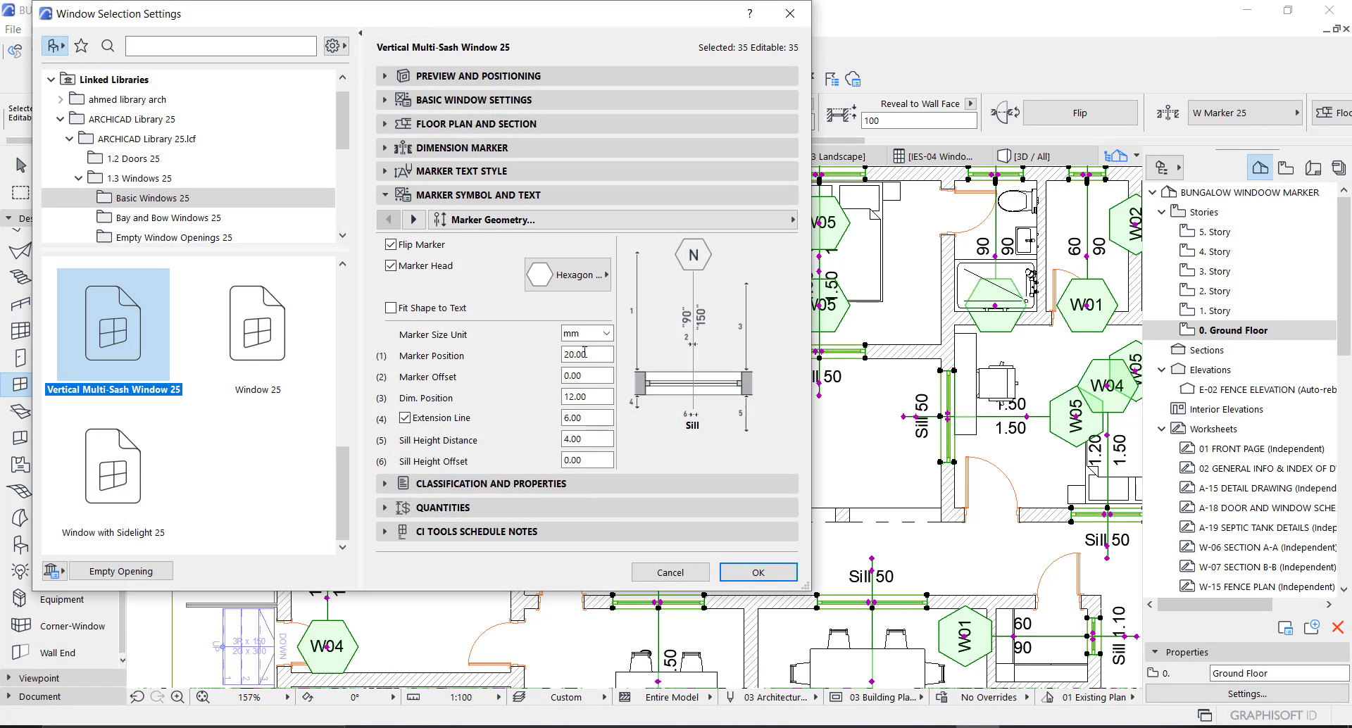
pyautogui.moveTo(592, 358); pyautogui.dragTo(548, 362)
pyautogui.write('0')
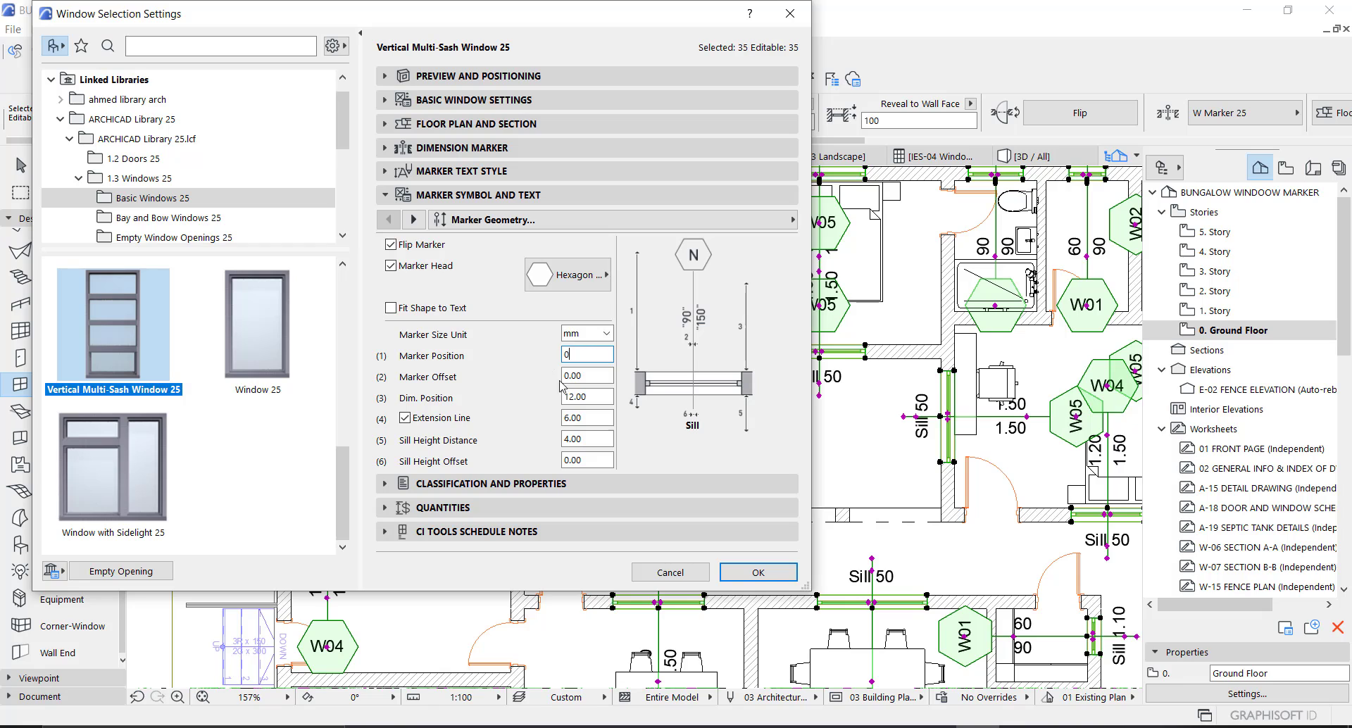
pyautogui.click(590, 396)
pyautogui.write('0')
# - Turn off the window markers' extension line and set their sill height distance to 0 mm
pyautogui.click(405, 418)
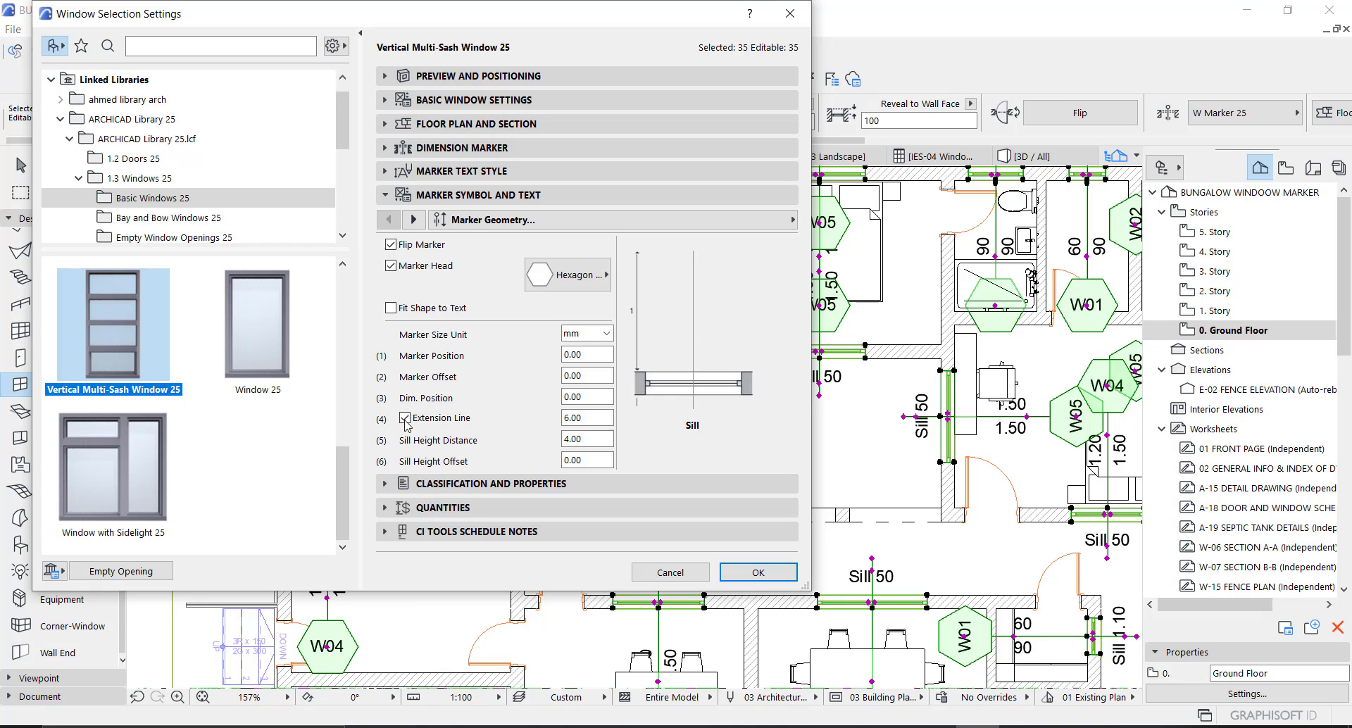
pyautogui.click(577, 441)
pyautogui.write('0')
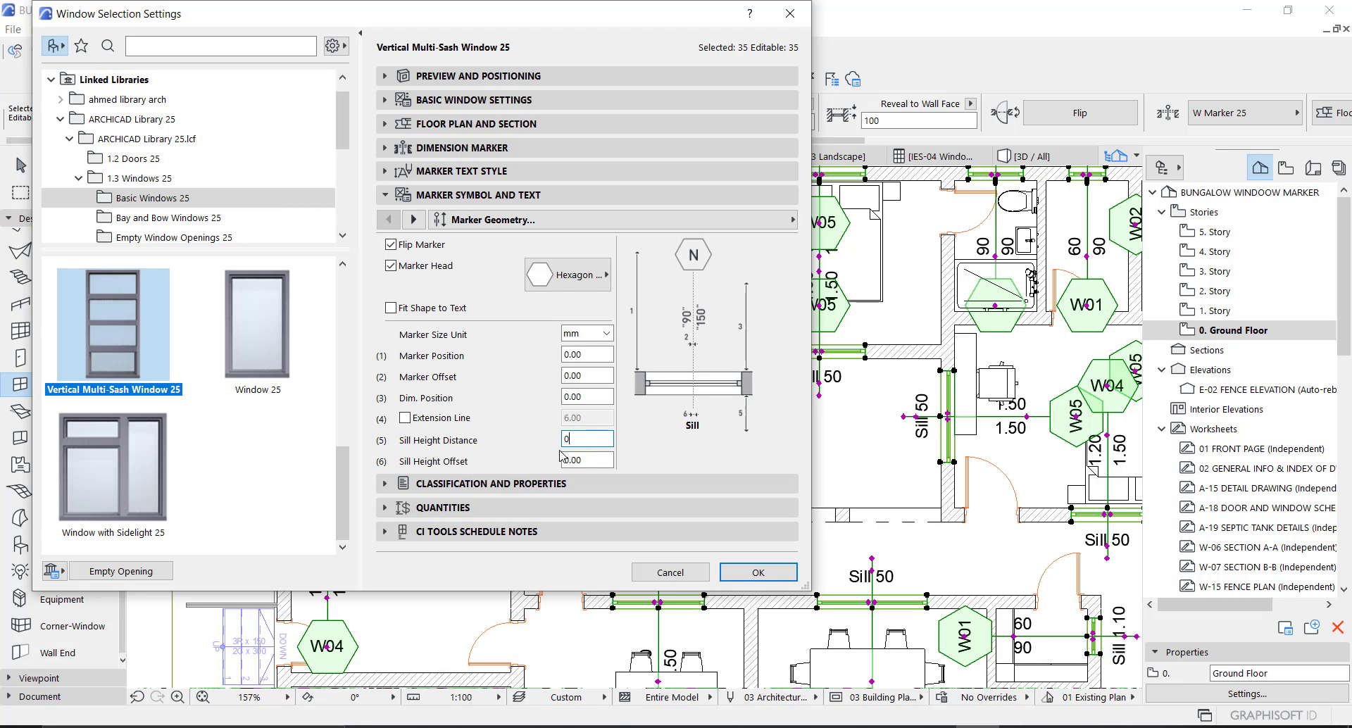
pyautogui.press('Return')
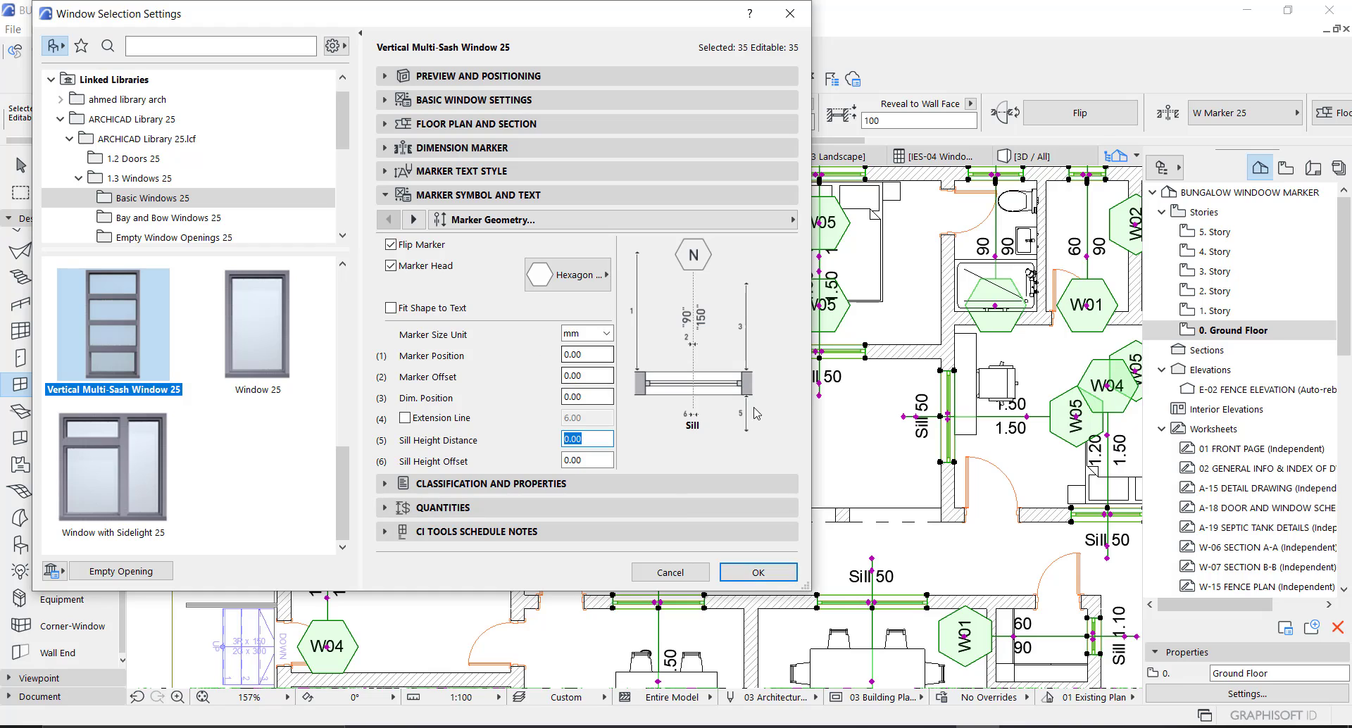
# - Hide the sill text in the window markers and set their displayed ID to Element ID
pyautogui.click(413, 219)
pyautogui.click(414, 219)
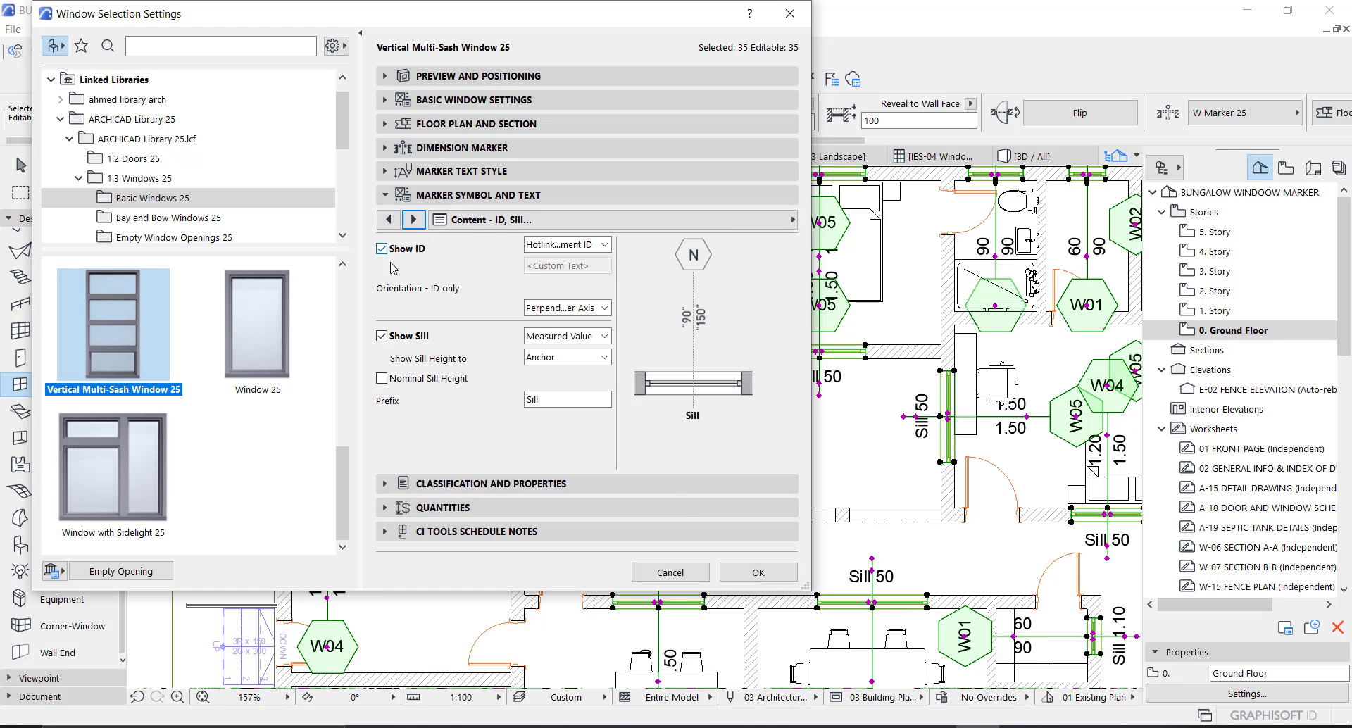
pyautogui.click(382, 336)
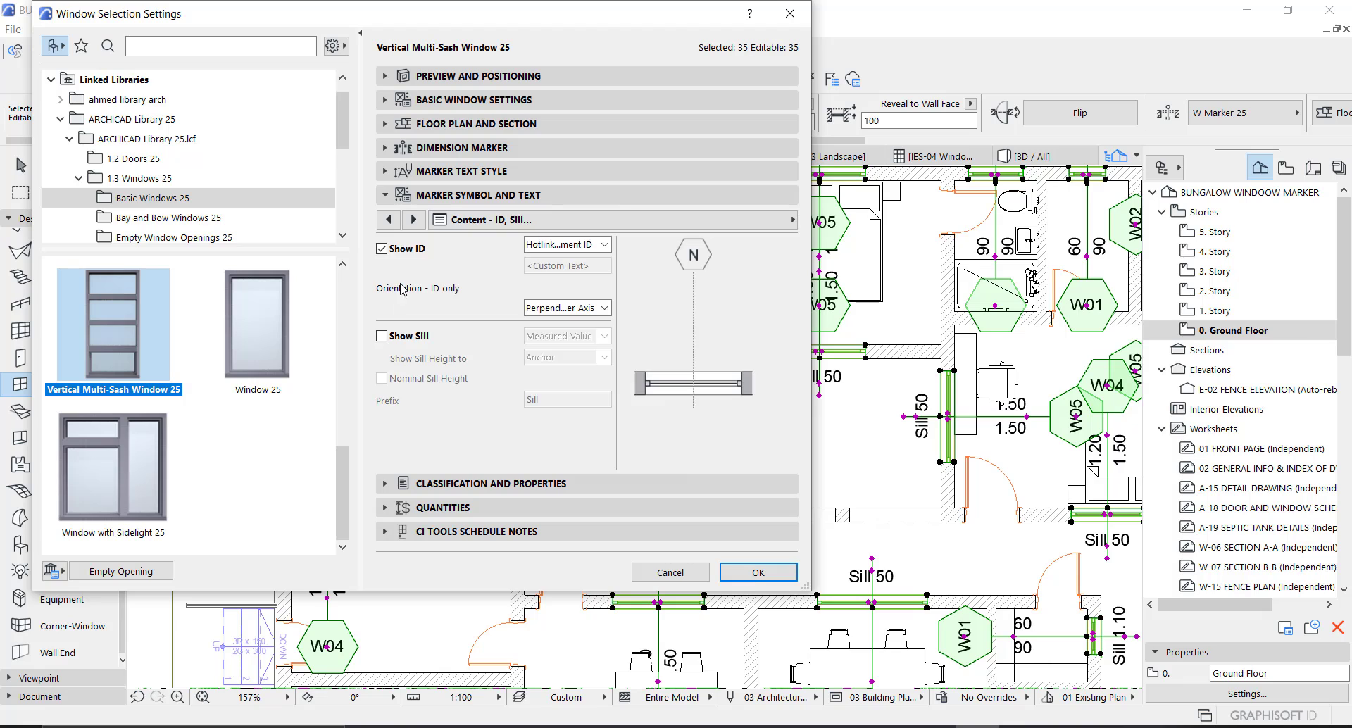
pyautogui.click(572, 245)
pyautogui.click(555, 262)
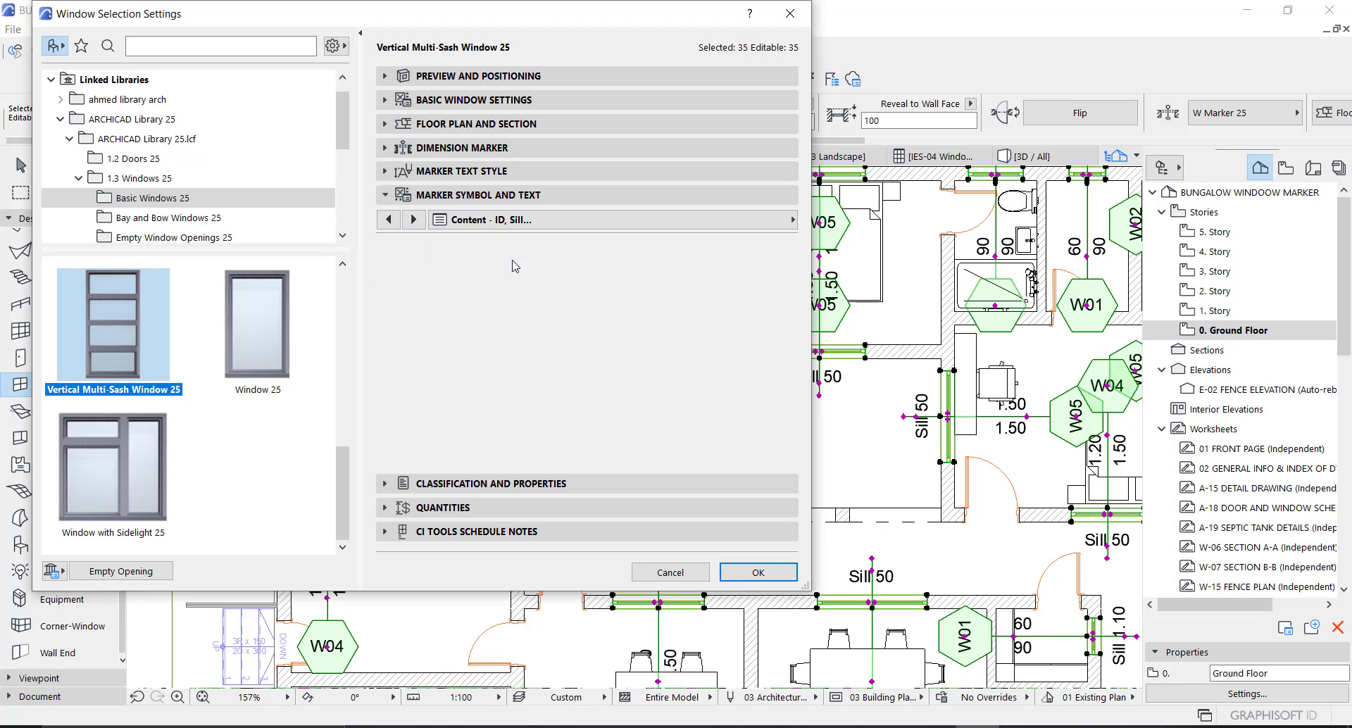
# - Turn off the dimensions shown in the window markers and open their text and override style settings
pyautogui.click(414, 220)
pyautogui.click(382, 244)
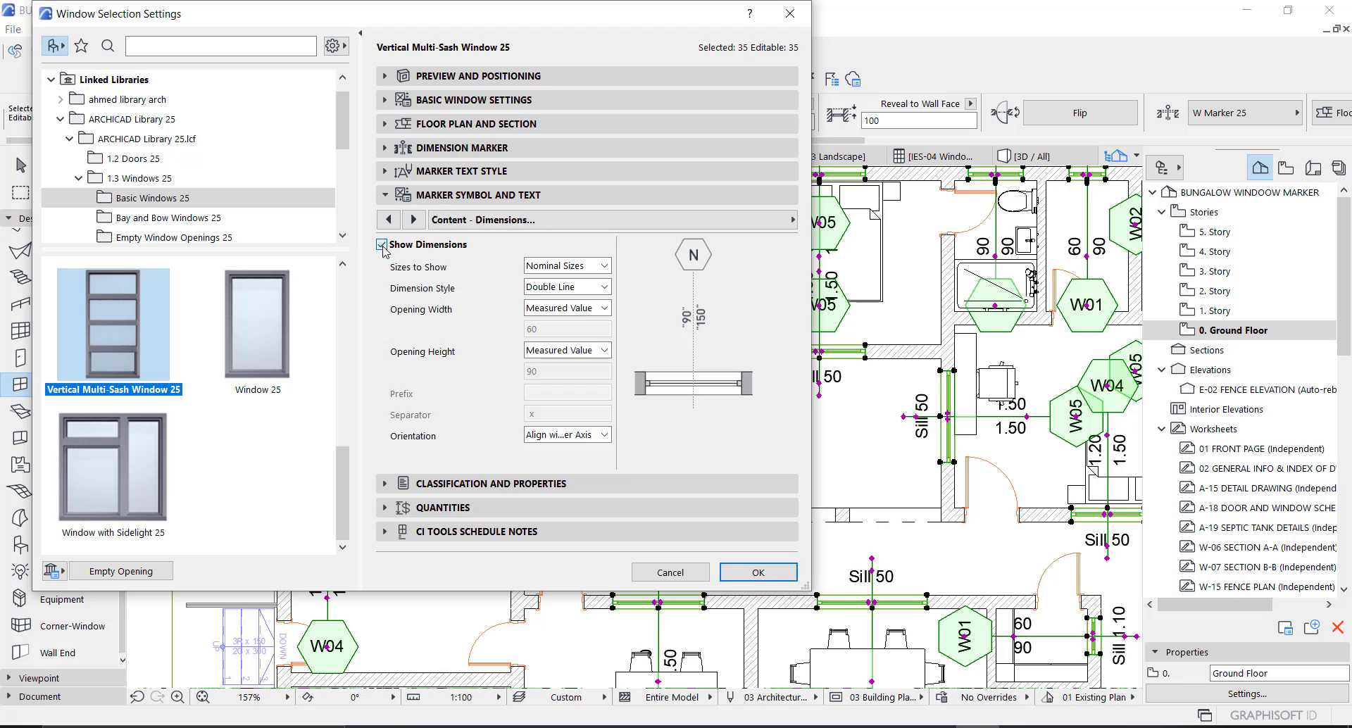
pyautogui.click(413, 220)
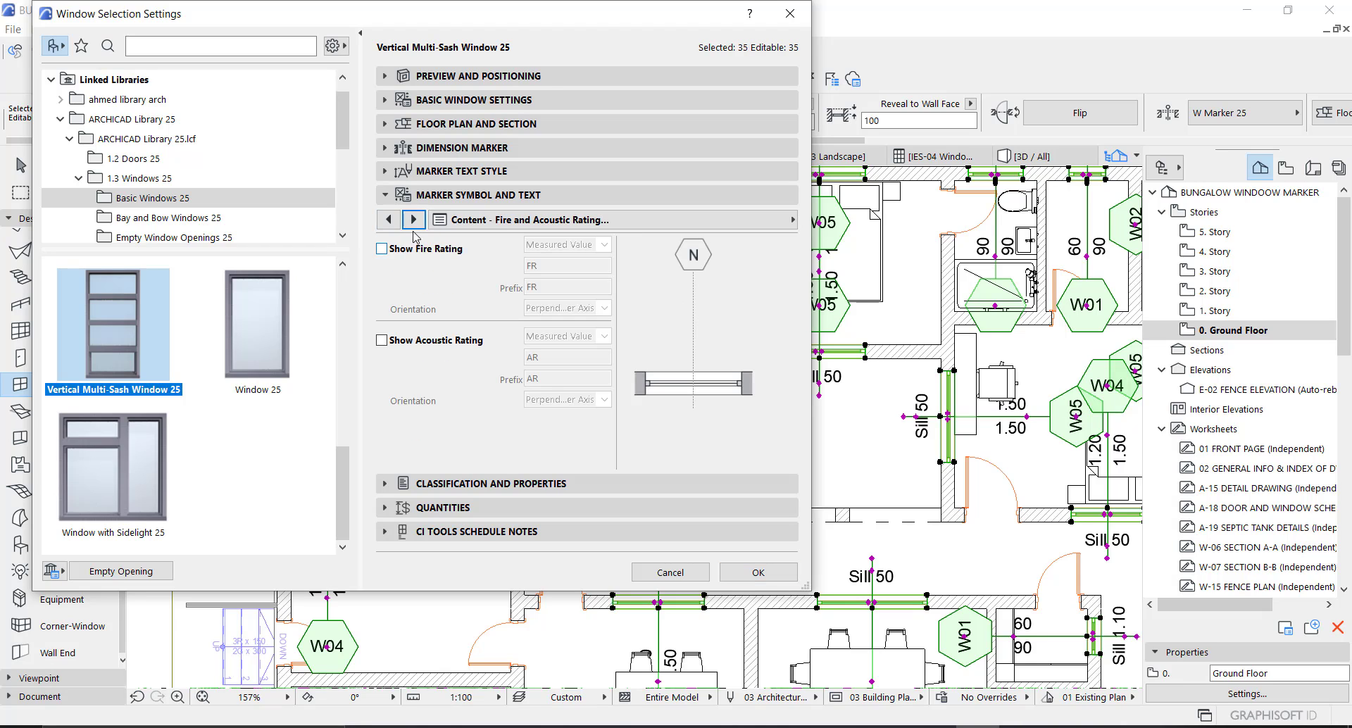
pyautogui.click(414, 219)
pyautogui.click(414, 220)
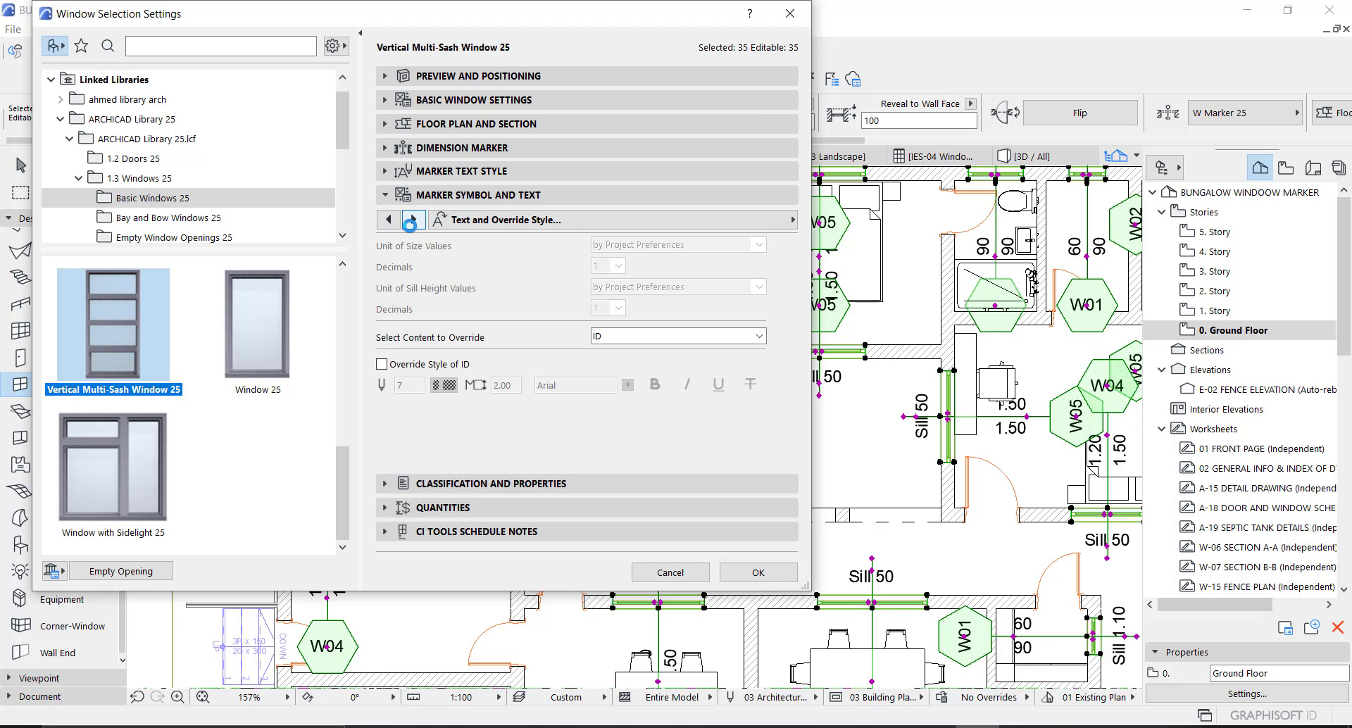
# - Set the window markers' text height to 1.2 mm and their marker size to 4 mm
pyautogui.click(456, 176)
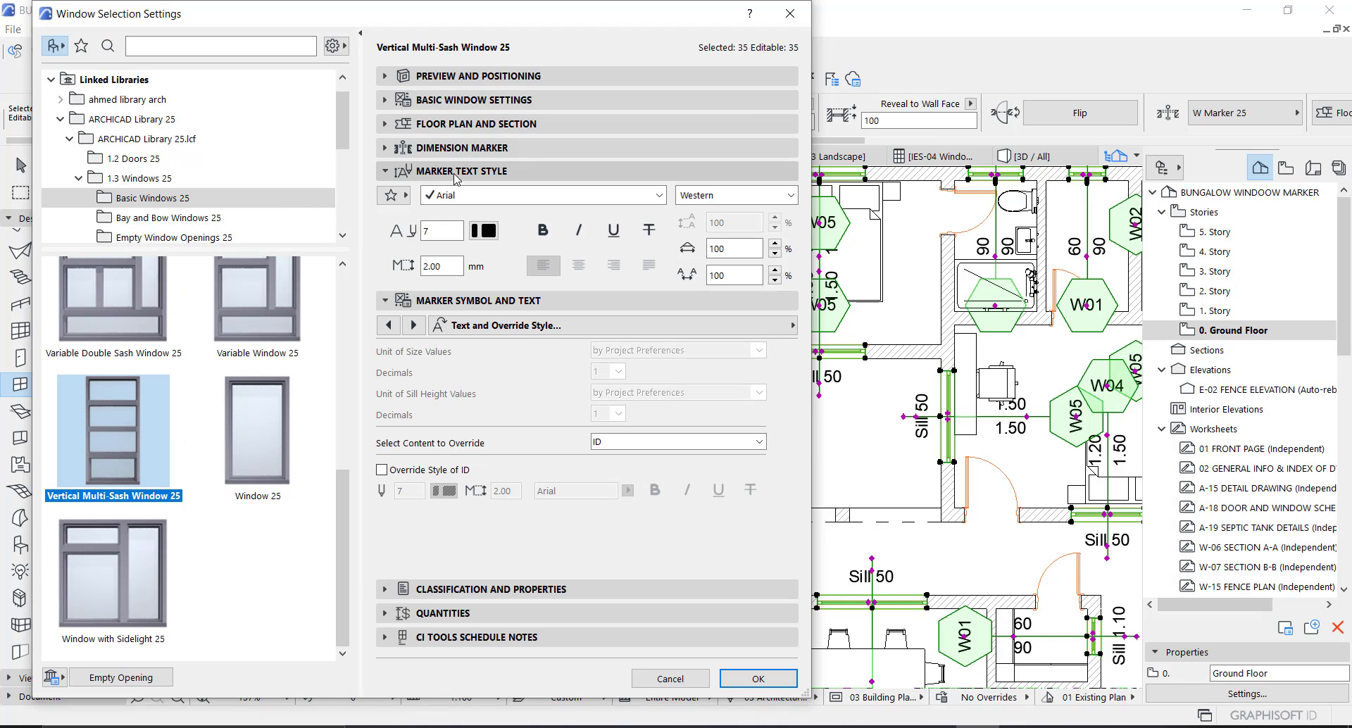
pyautogui.moveTo(448, 267); pyautogui.dragTo(405, 271)
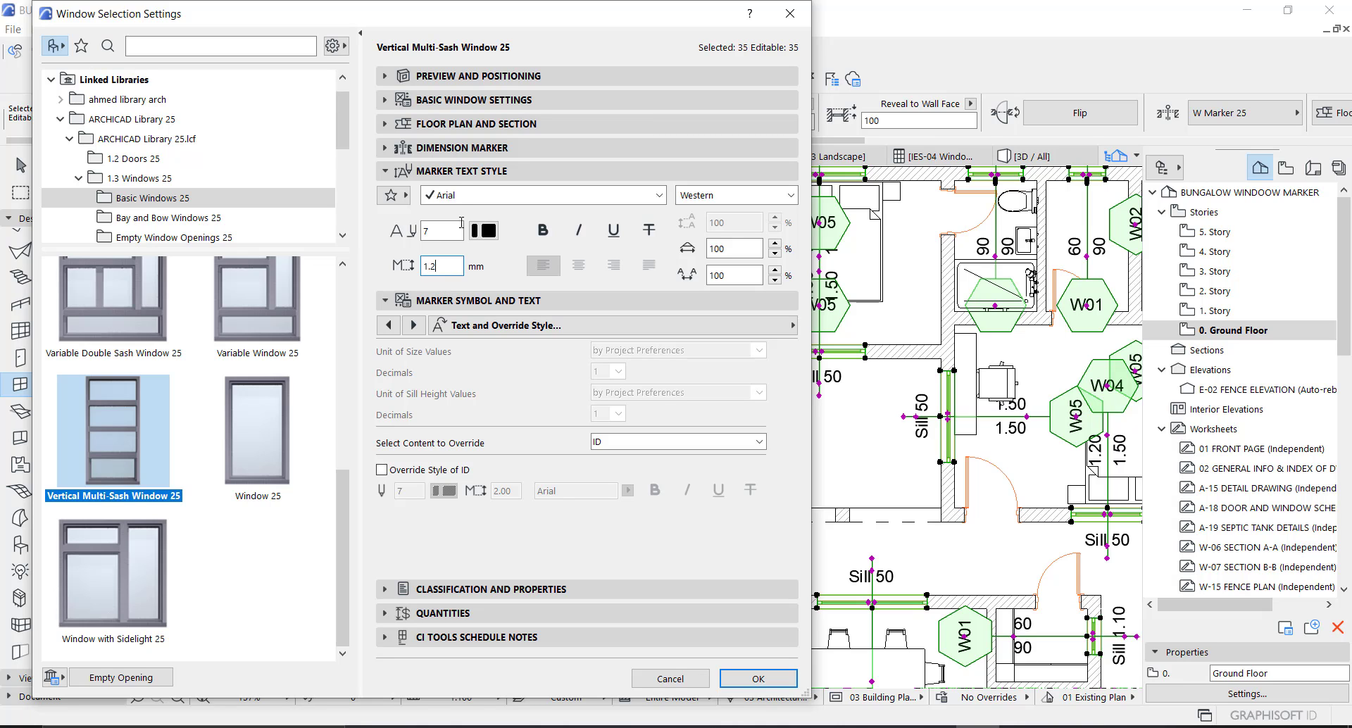
pyautogui.click(453, 172)
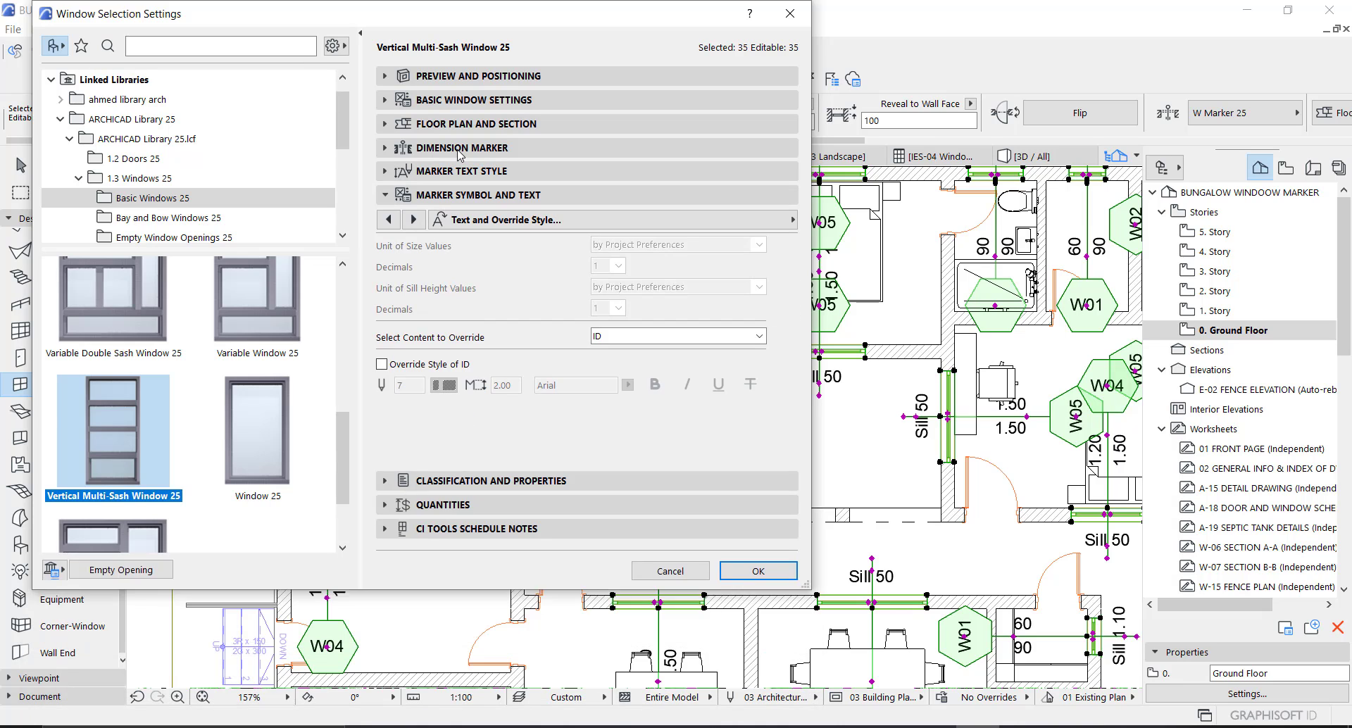
pyautogui.click(462, 148)
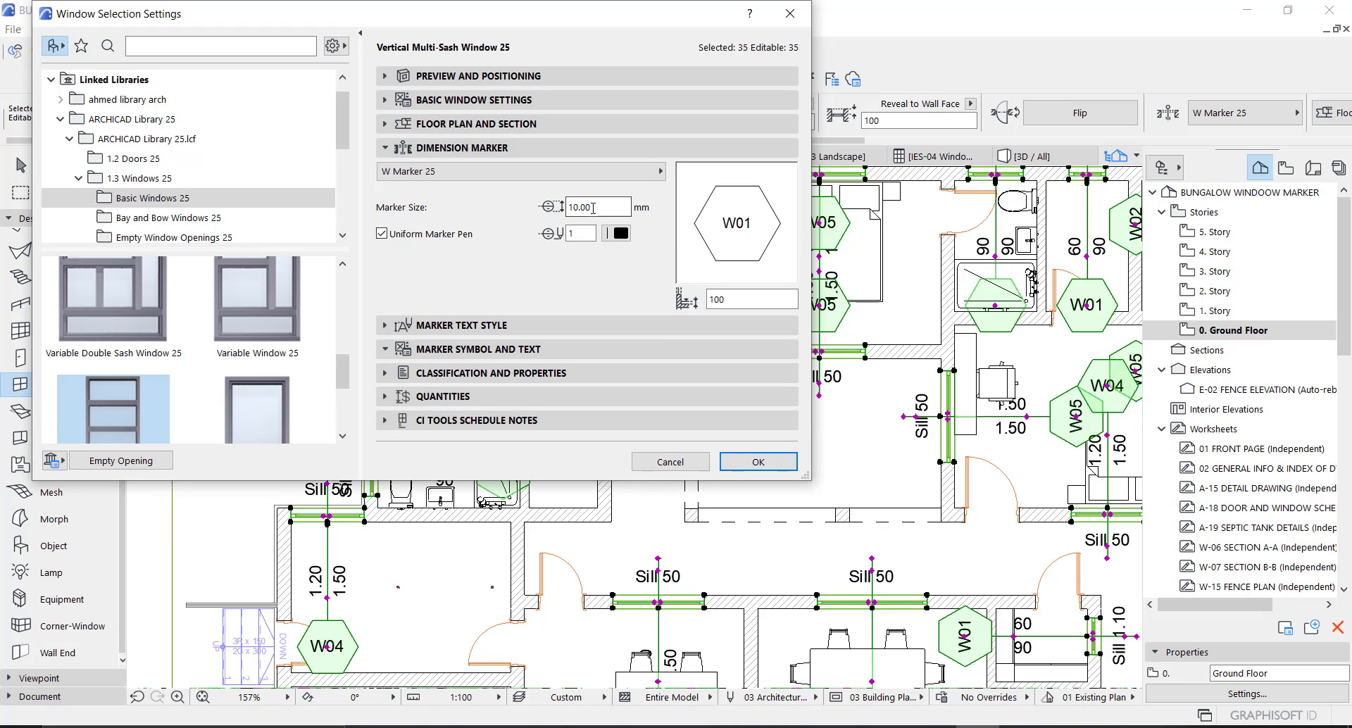
pyautogui.doubleClick(599, 205)
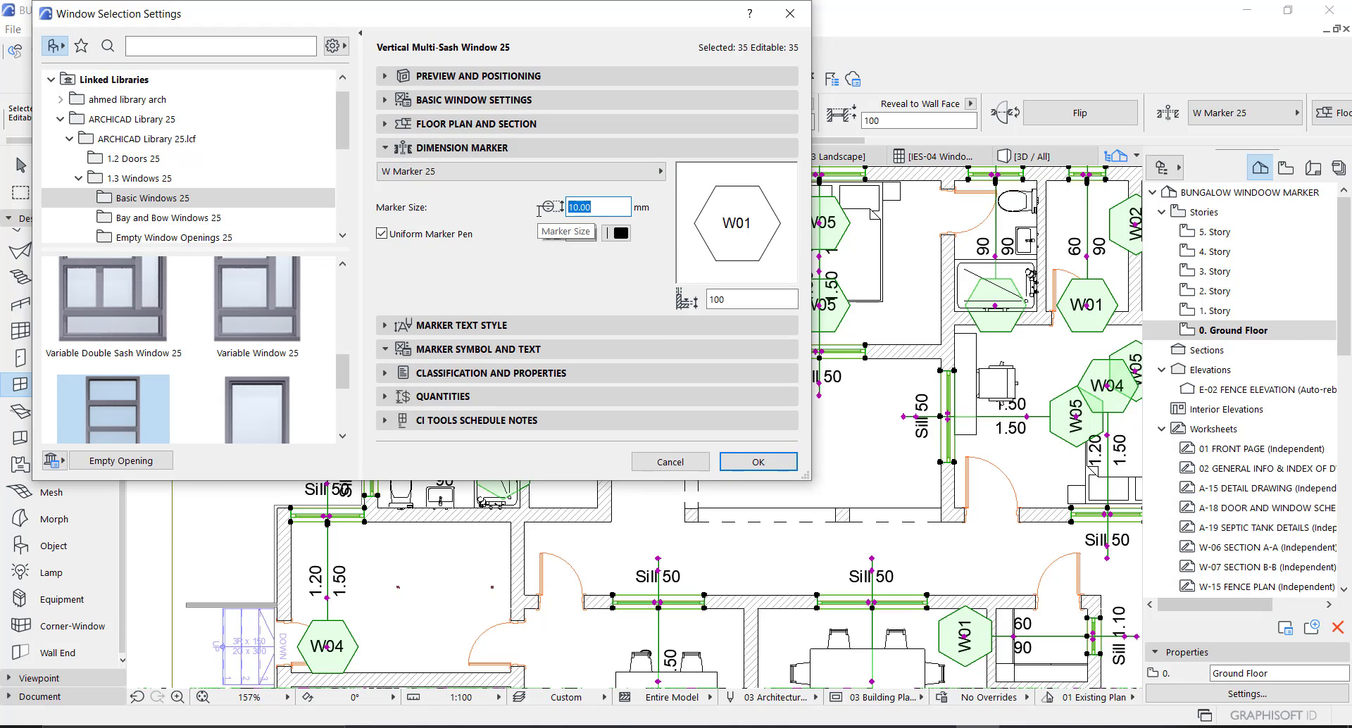
pyautogui.write('4')
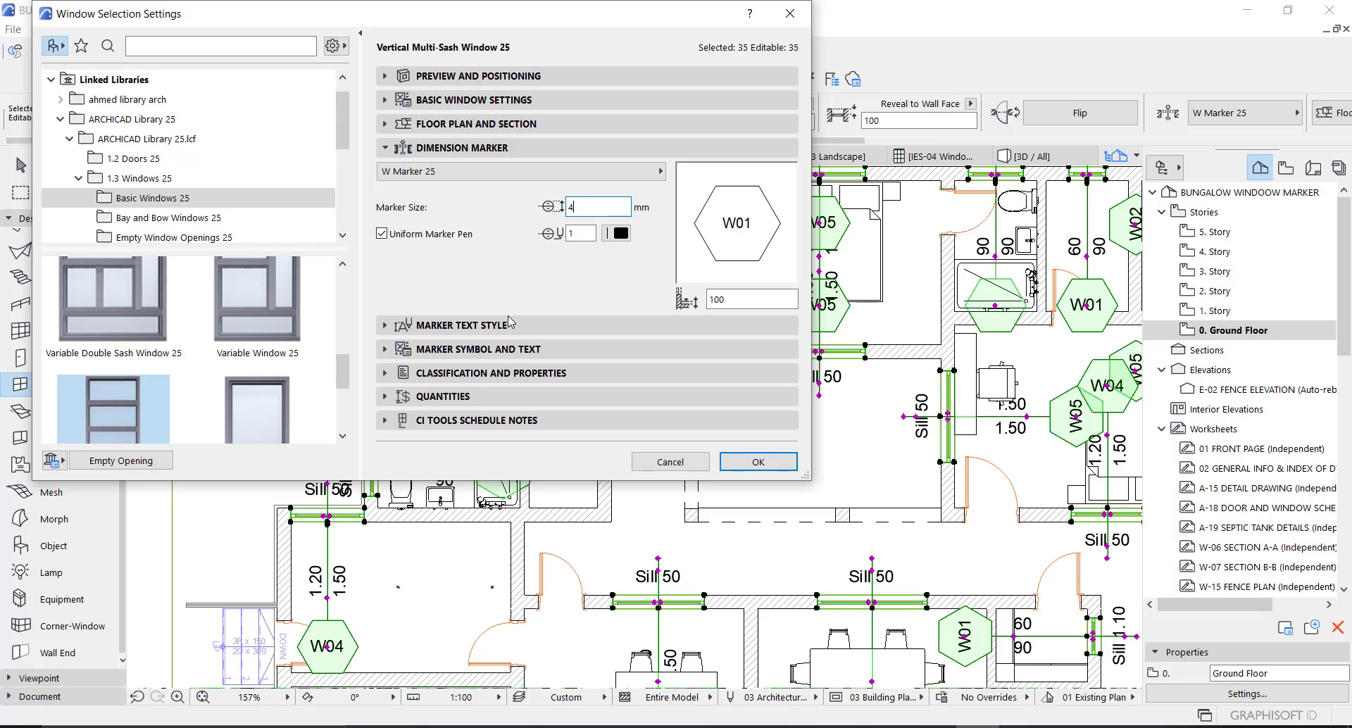
pyautogui.click(475, 325)
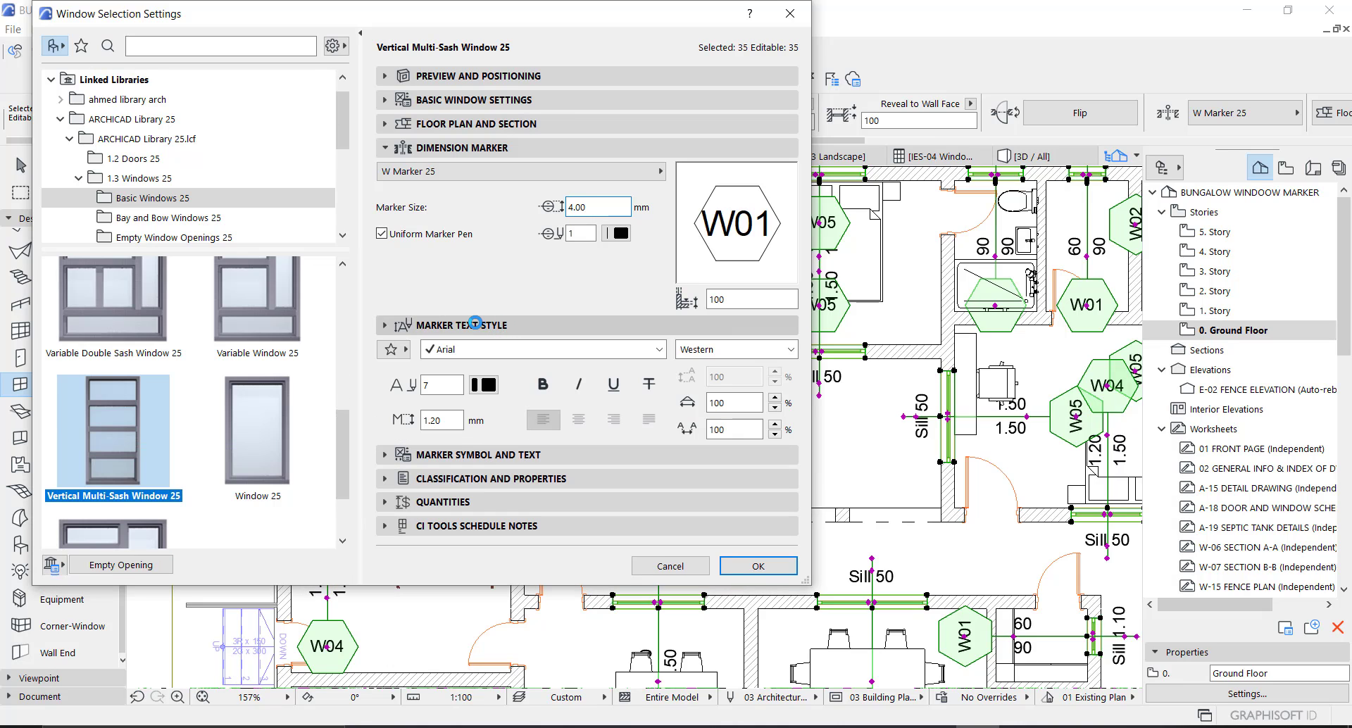
pyautogui.click(475, 324)
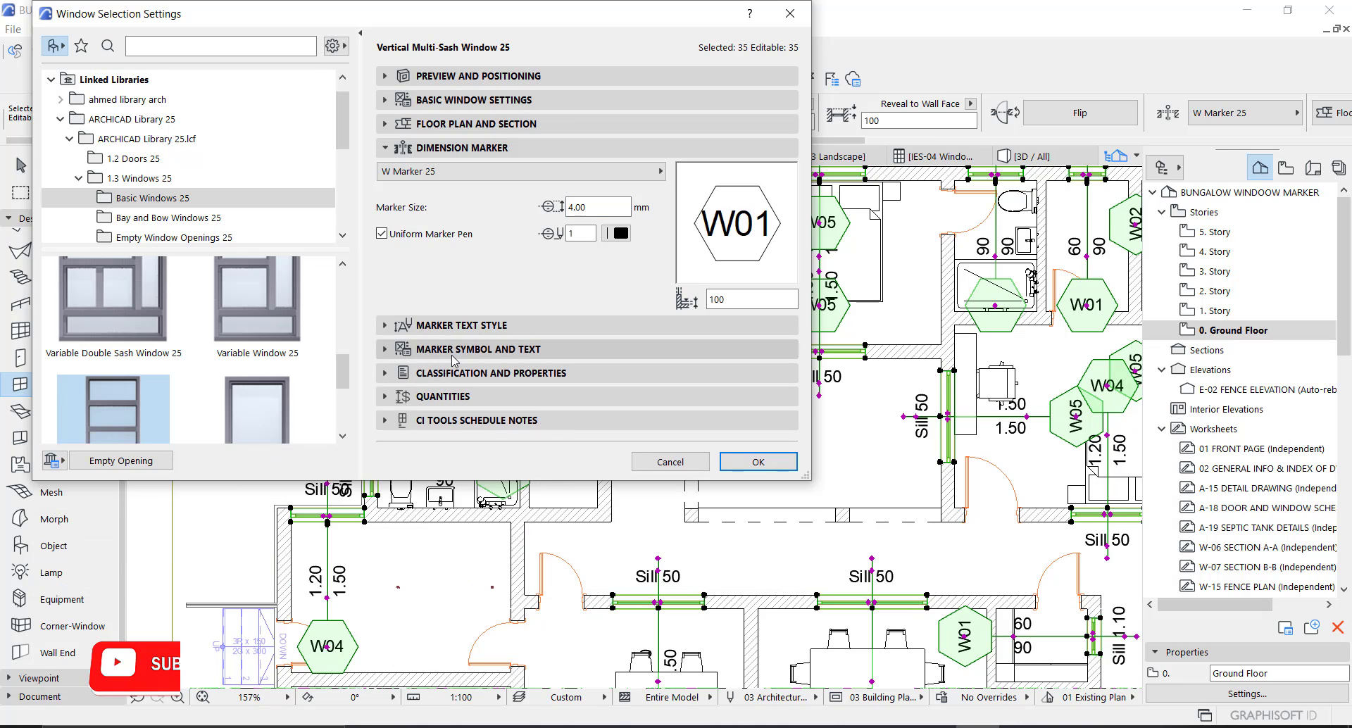
# - Enable Fit Shape to Text for the window markers and apply the settings to the selected windows
pyautogui.click(479, 348)
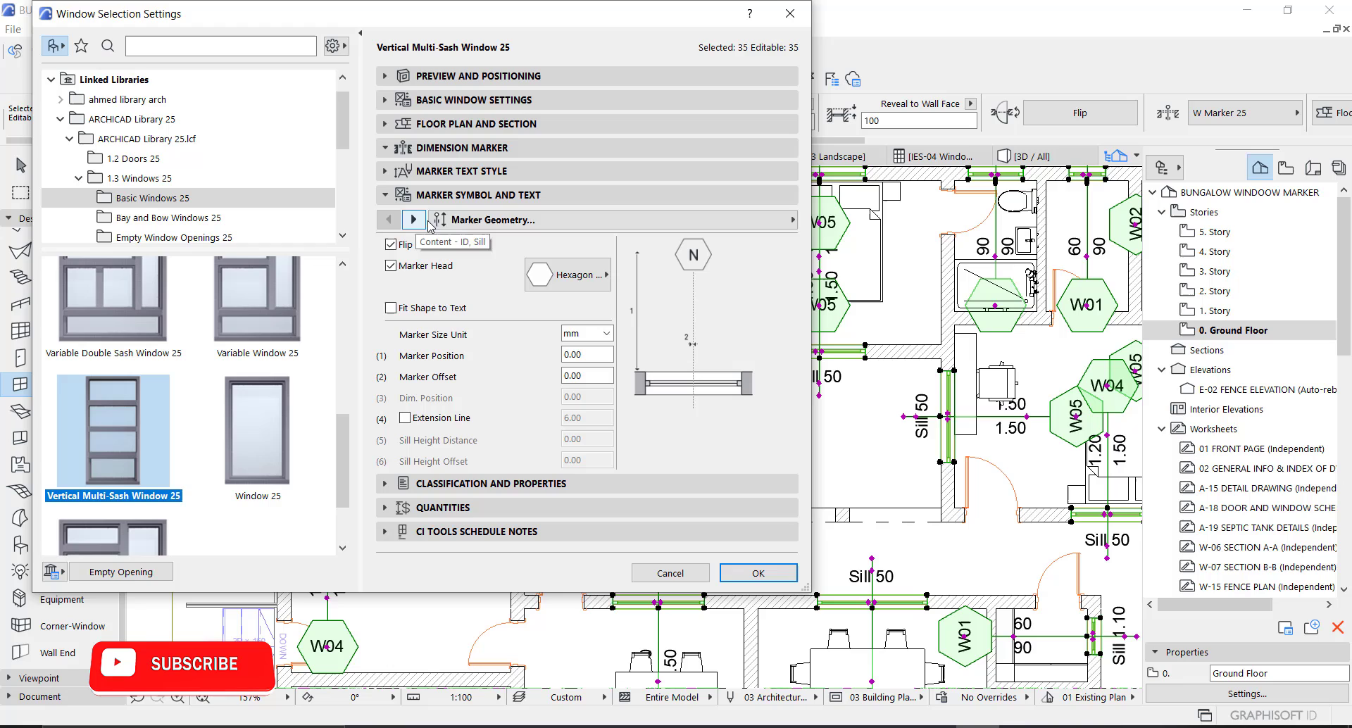
pyautogui.click(390, 308)
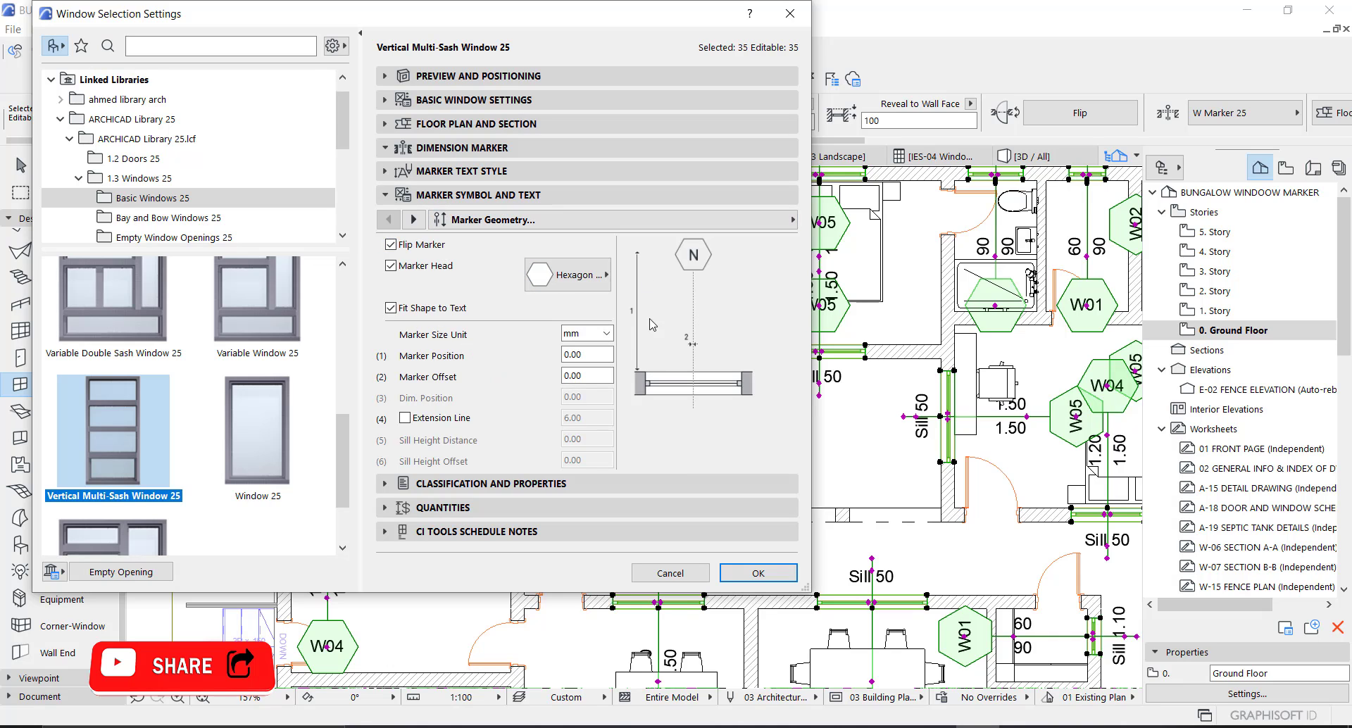
pyautogui.click(500, 171)
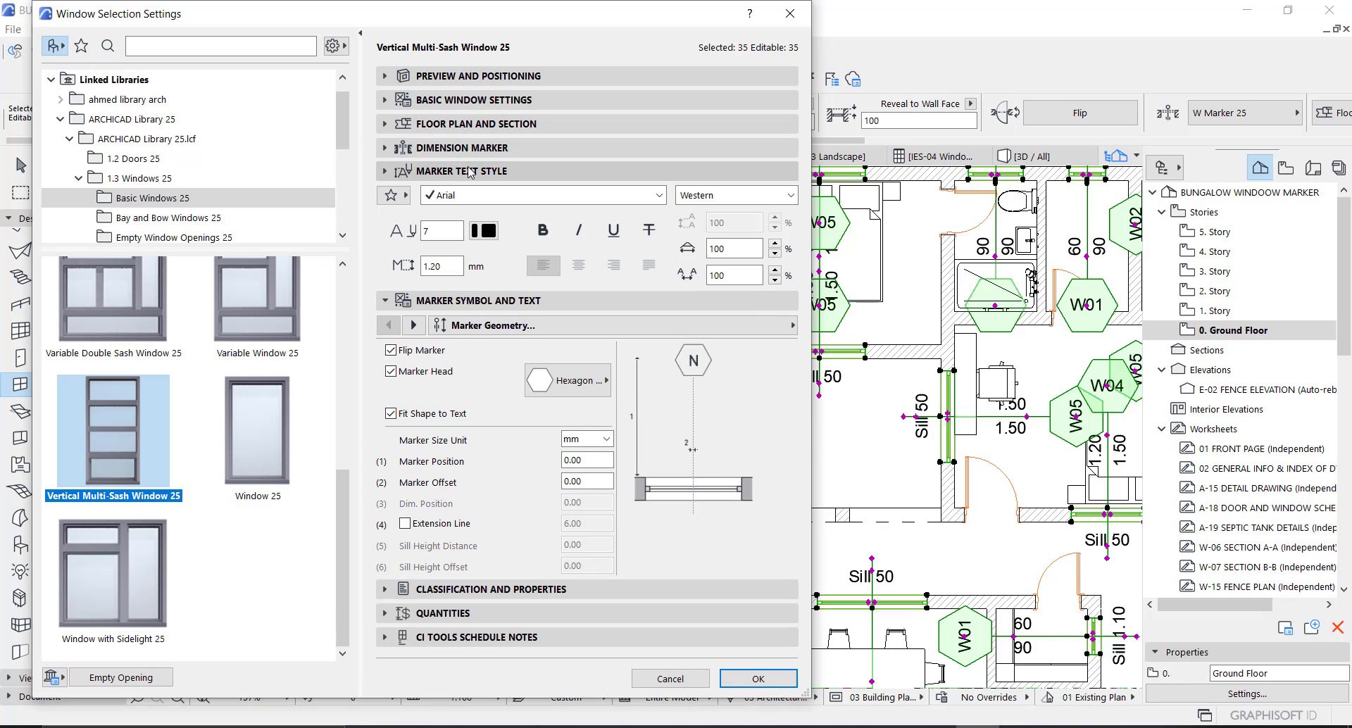
pyautogui.click(500, 150)
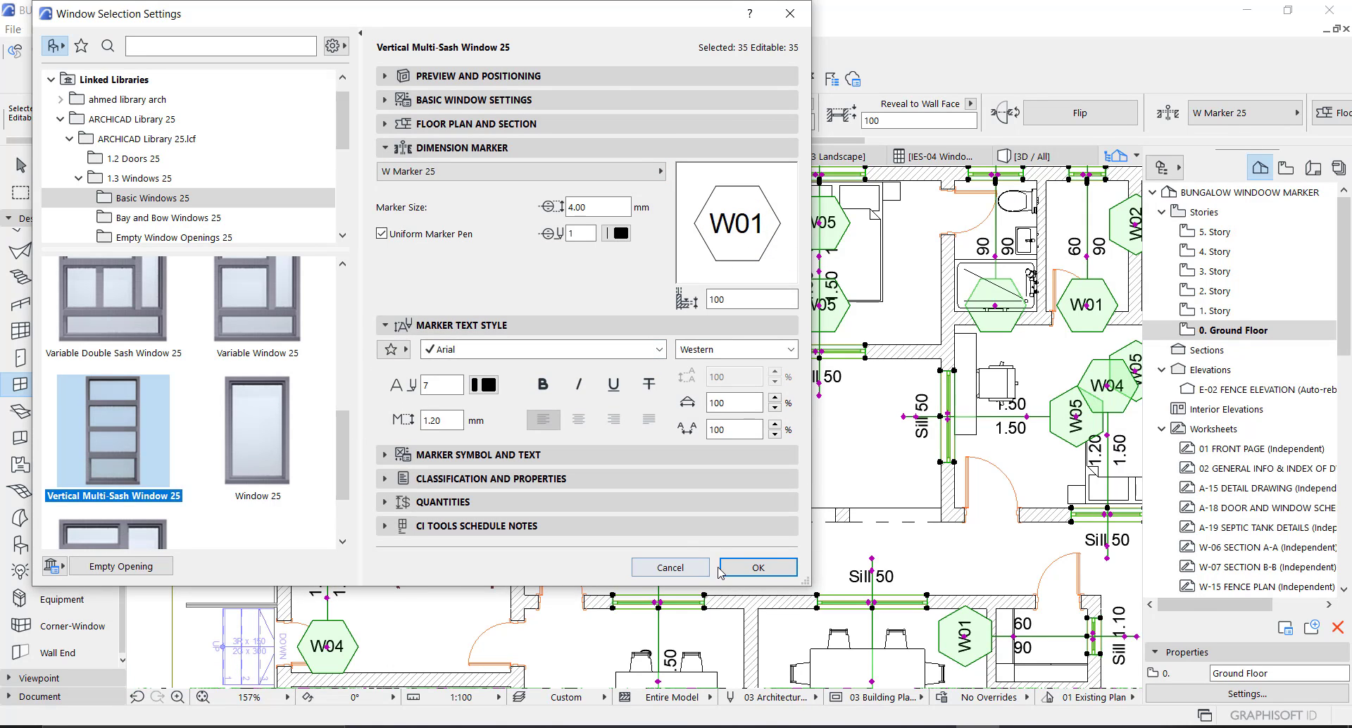
pyautogui.click(758, 569)
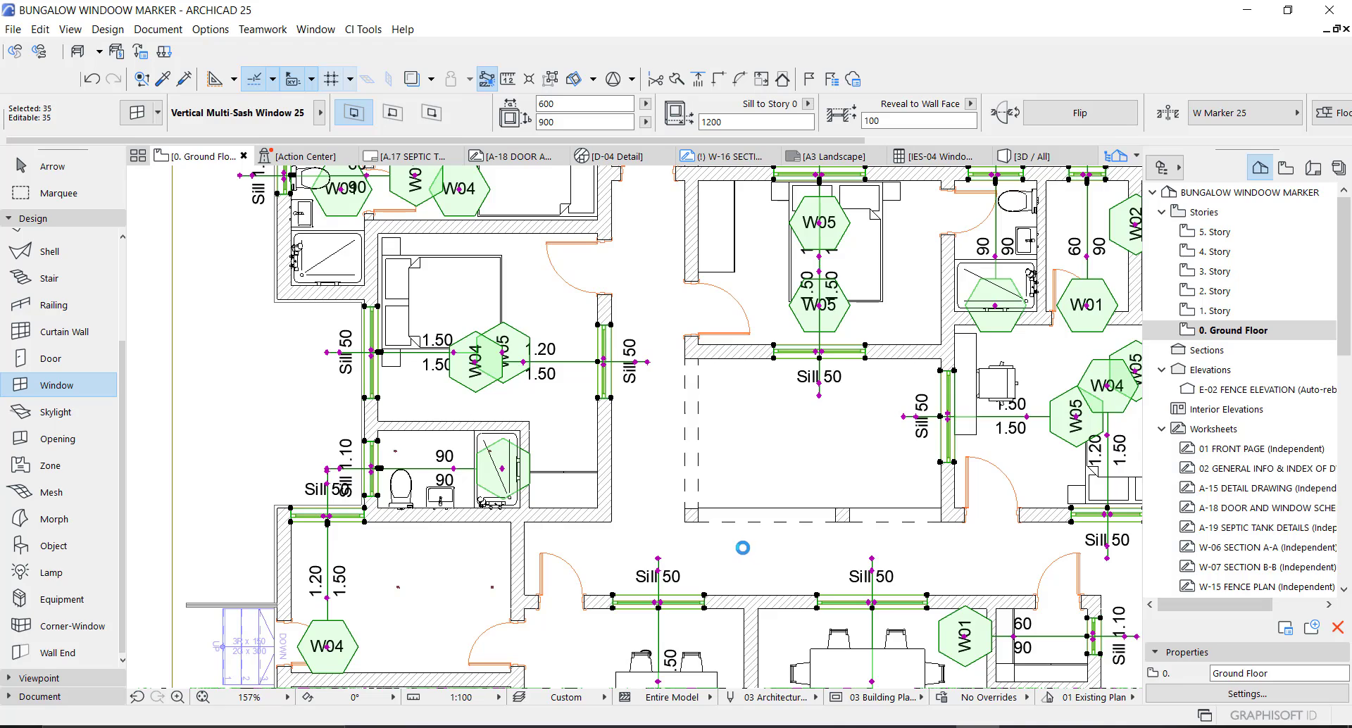
# - Turn off Flip Marker for the selected windows and set their marker position to 2 mm
pyautogui.scroll(1, 396, 345)
pyautogui.scroll(1, 603, 345)
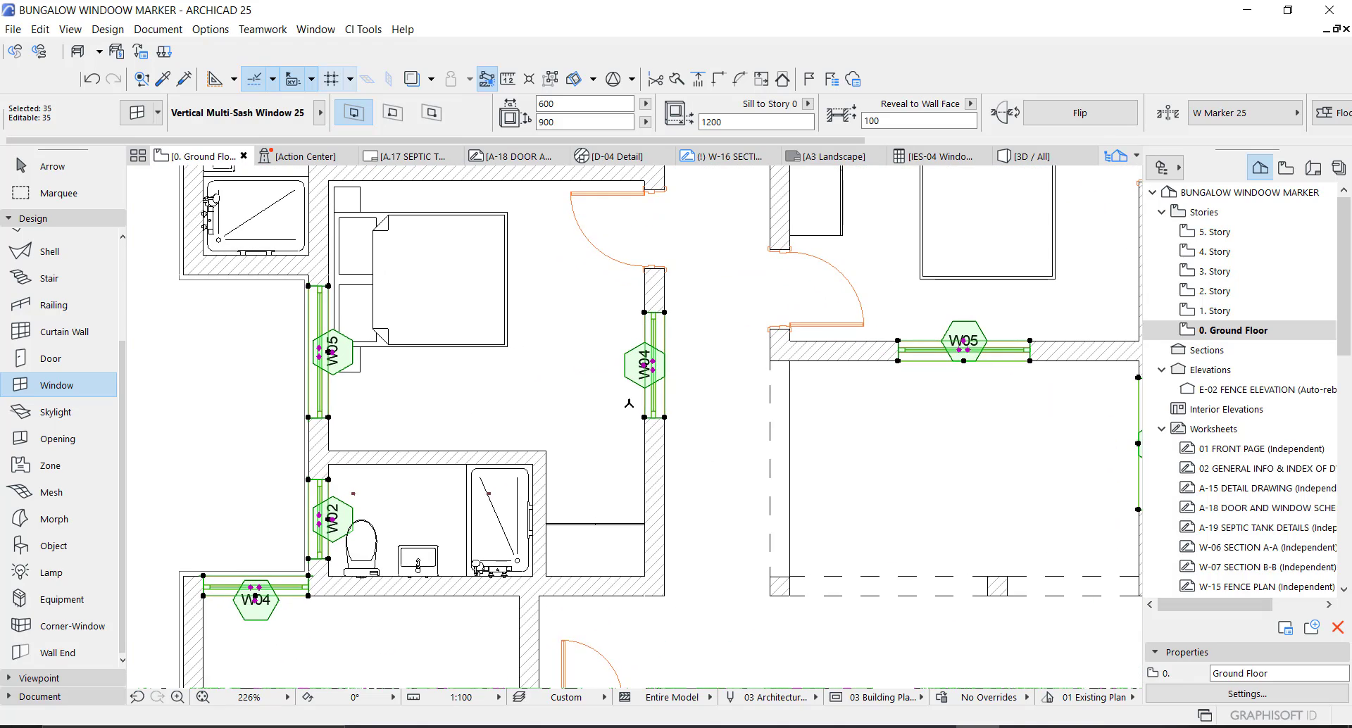
pyautogui.scroll(-4, 629, 400)
pyautogui.scroll(4, 418, 267)
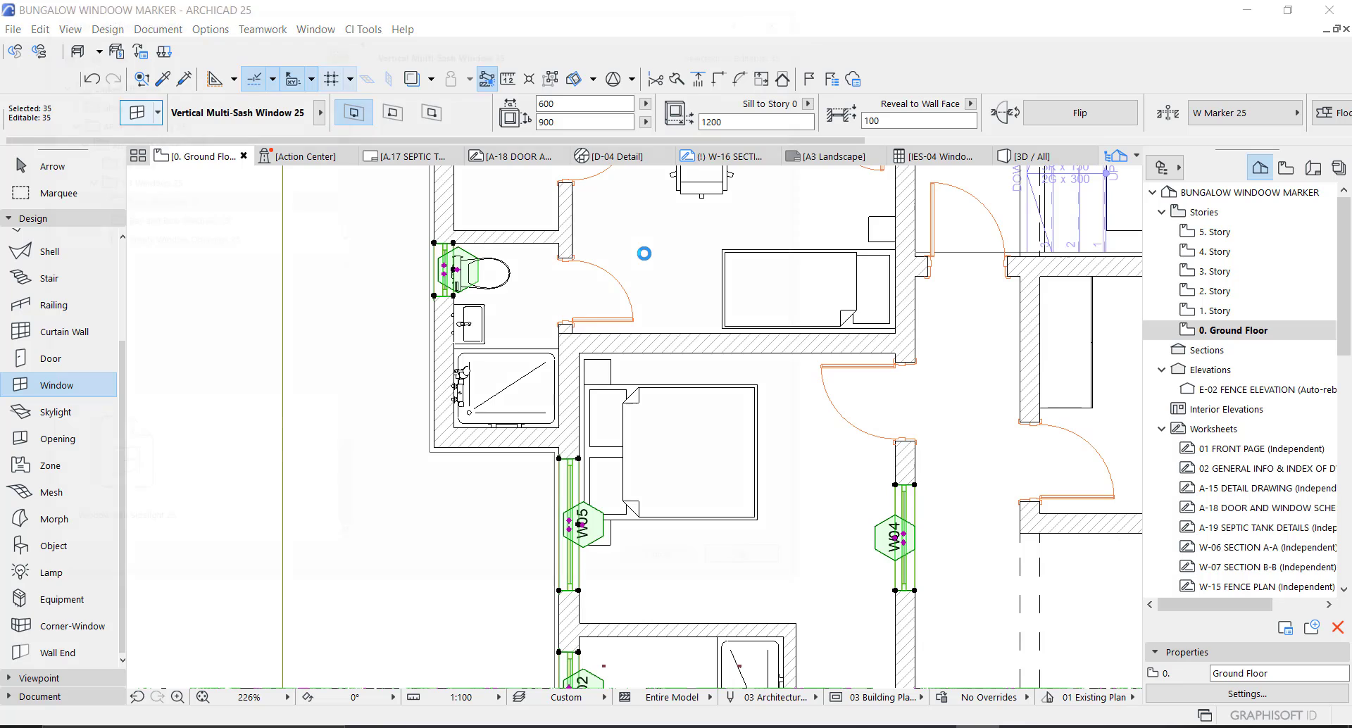
pyautogui.hotkey('ctrl', 't')
pyautogui.click(439, 467)
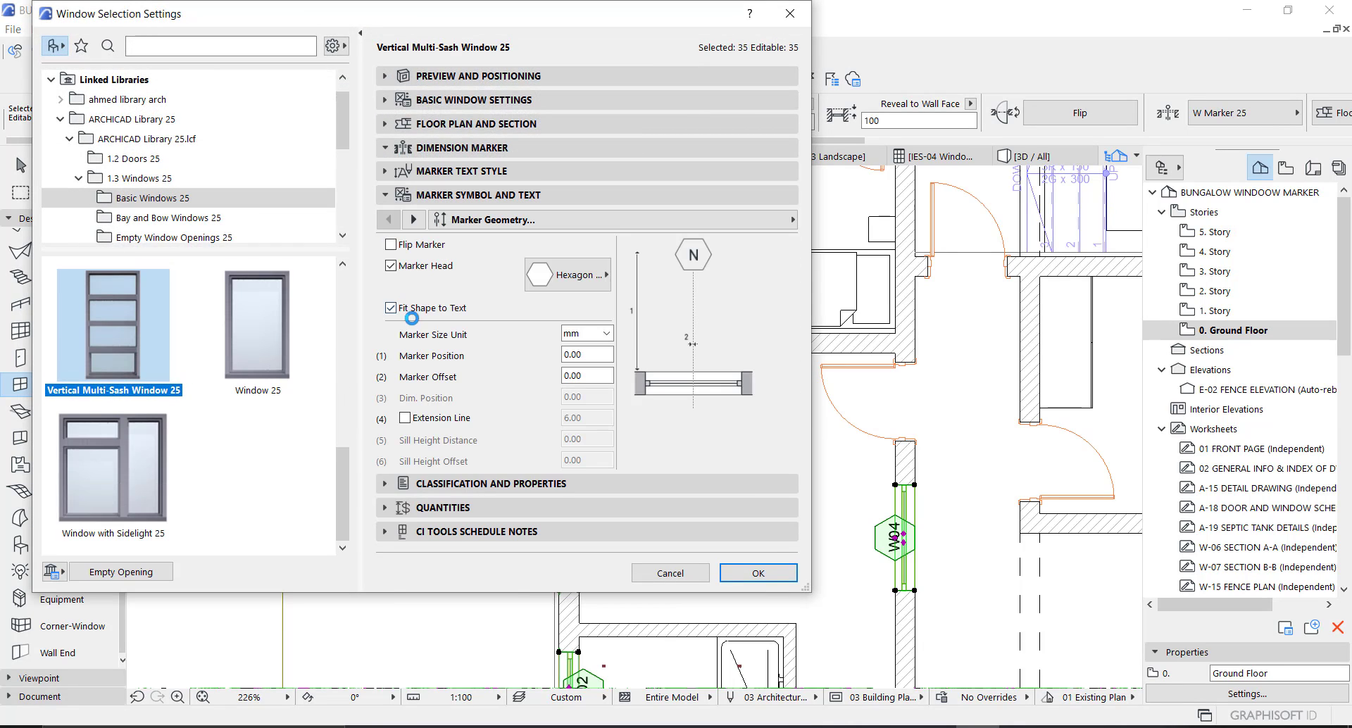
pyautogui.moveTo(593, 356); pyautogui.dragTo(556, 365)
pyautogui.write('2')
pyautogui.press('Tab')
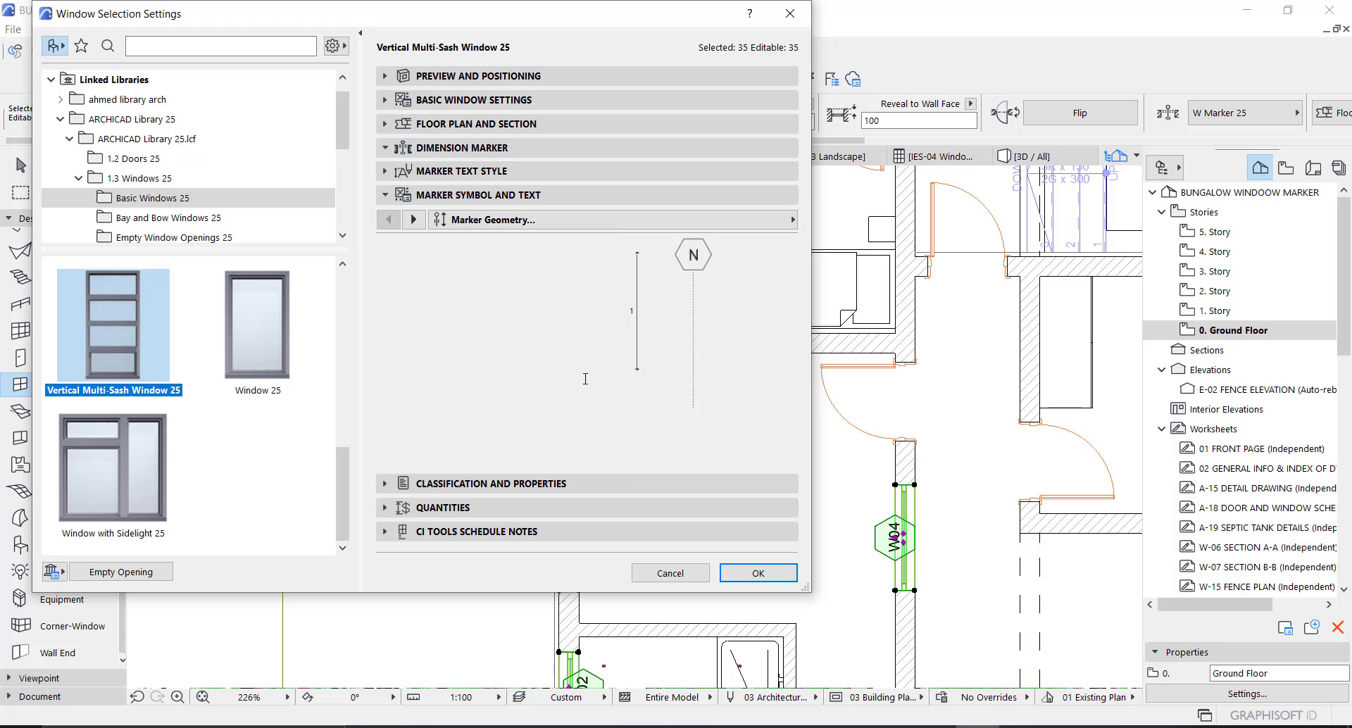
# - Set the window markers' size to 3 mm and text height to 1 mm, and apply the settings
pyautogui.click(446, 171)
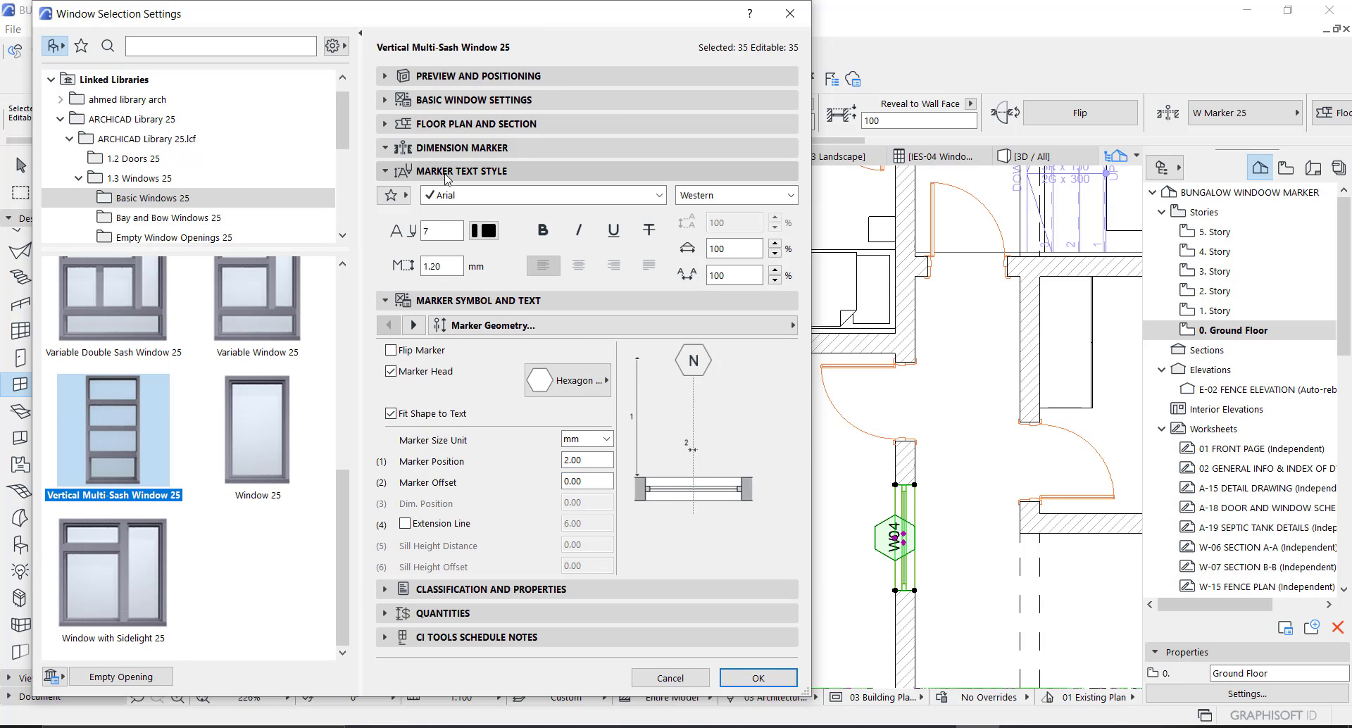
pyautogui.click(462, 153)
pyautogui.moveTo(596, 208); pyautogui.dragTo(539, 210)
pyautogui.write('3')
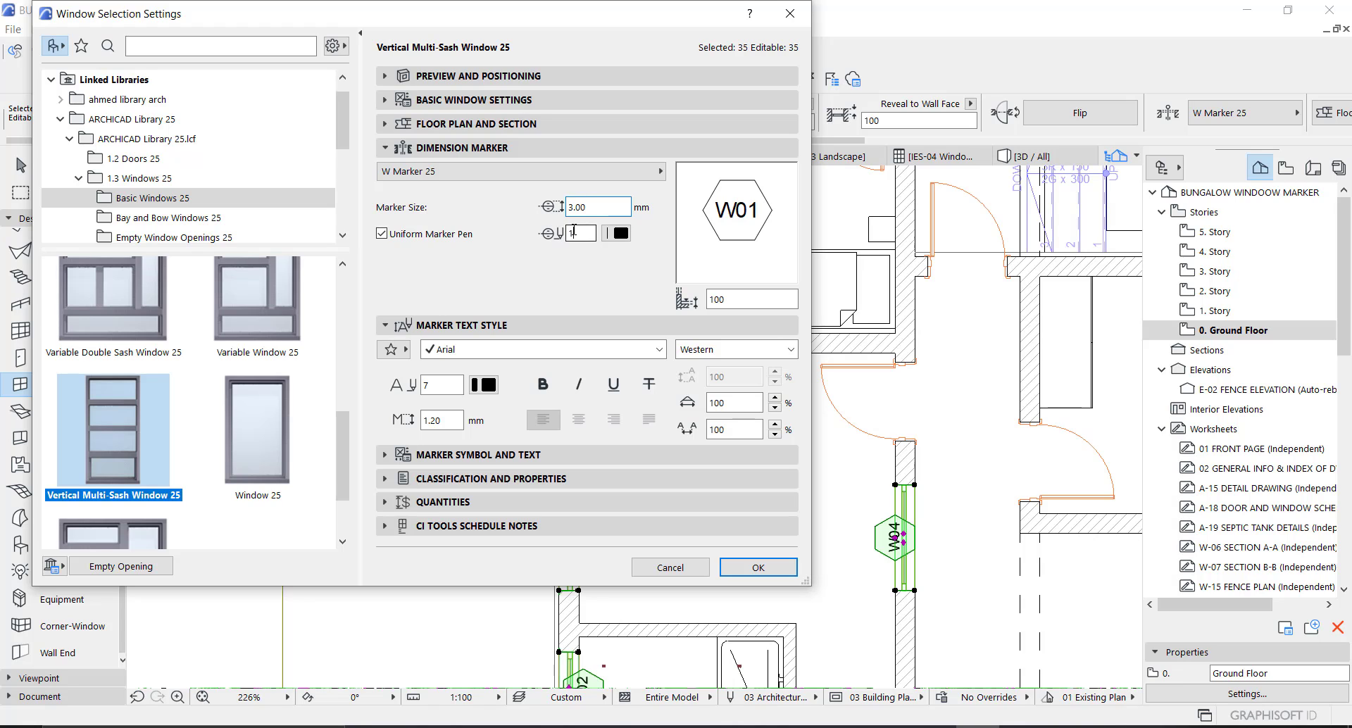
pyautogui.click(574, 230)
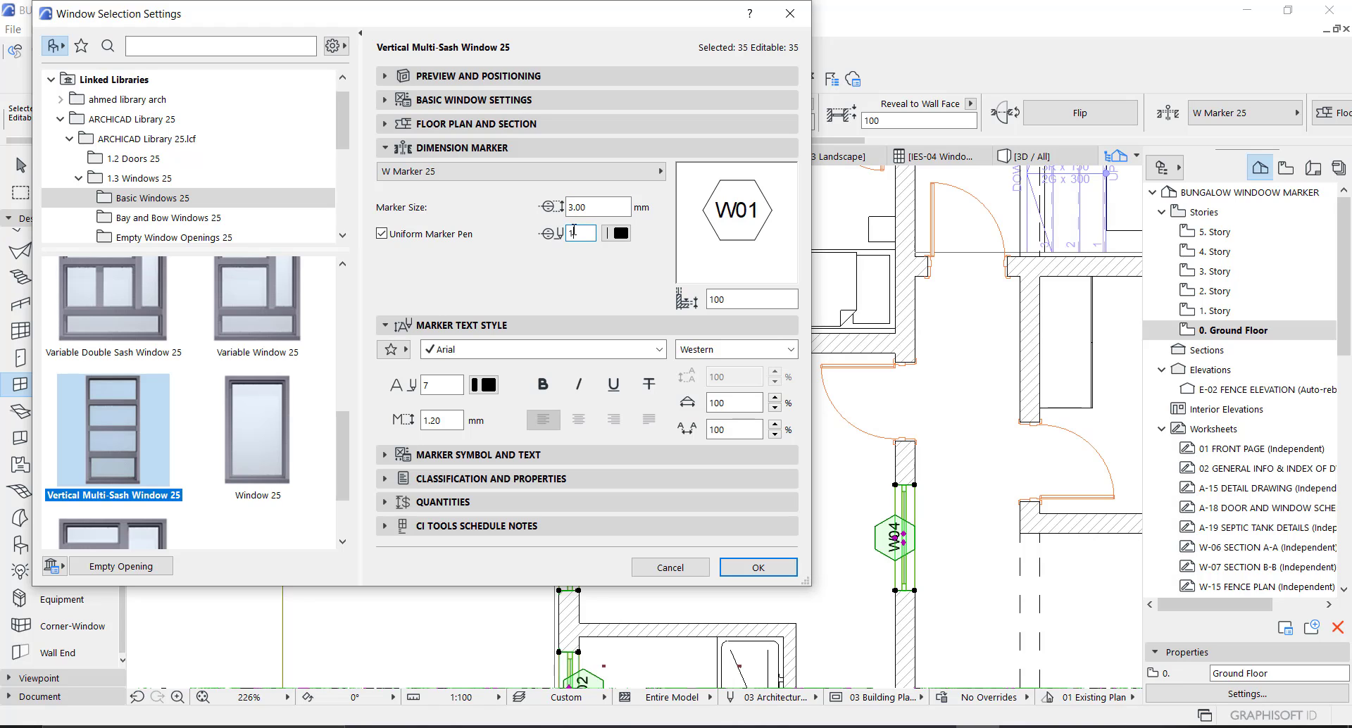
pyautogui.click(444, 422)
pyautogui.doubleClick(444, 421)
pyautogui.write('1')
pyautogui.click(440, 386)
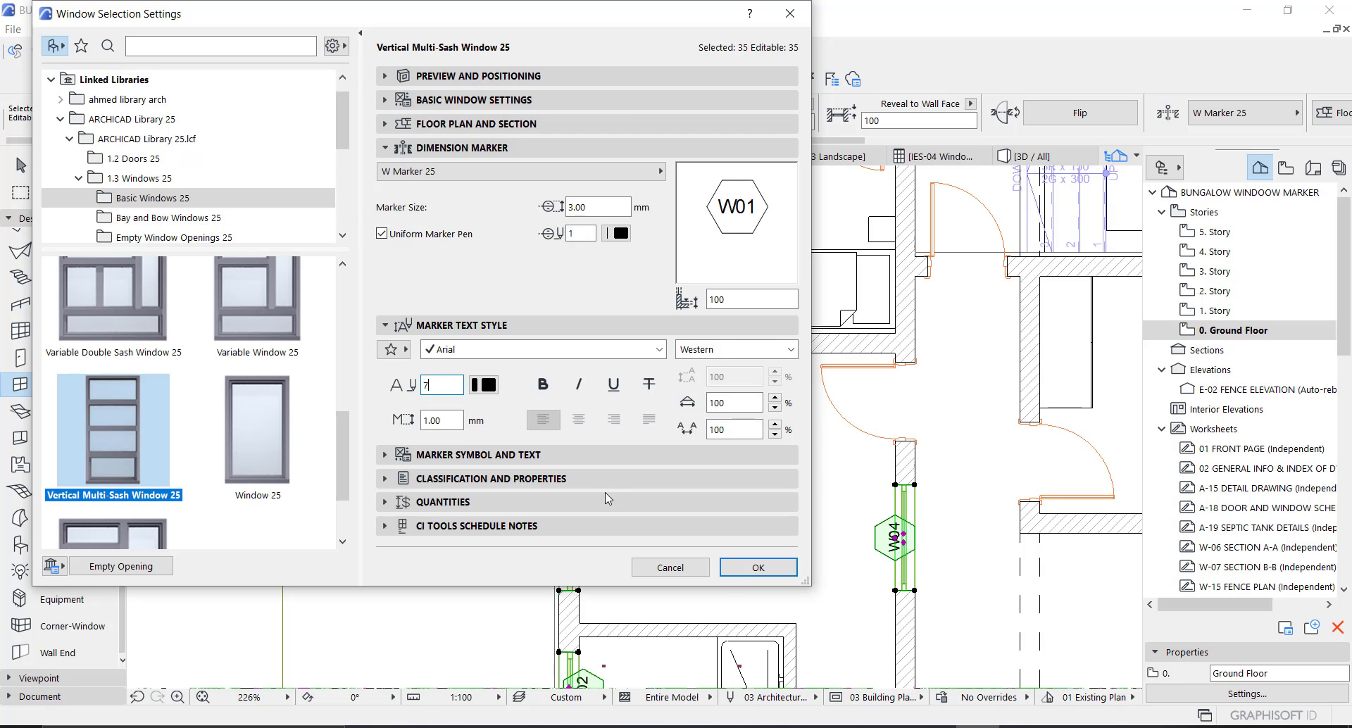
pyautogui.click(749, 567)
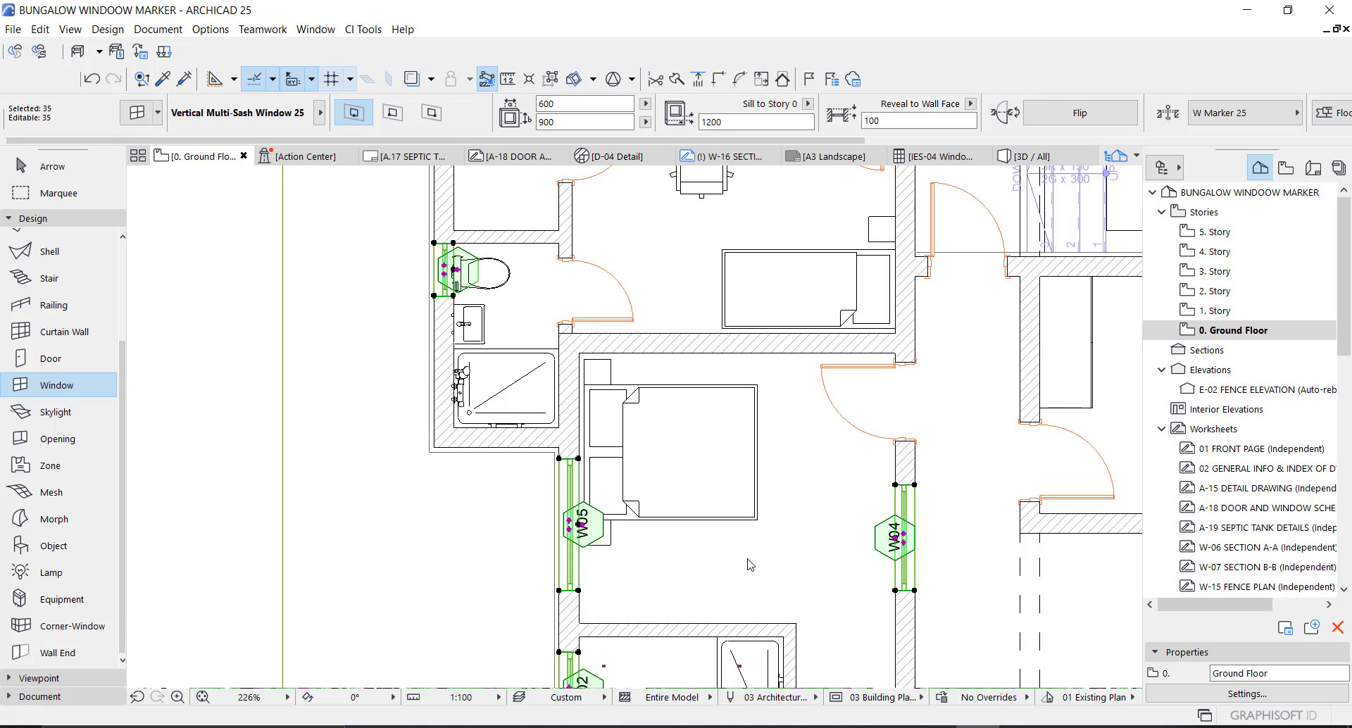
# - Check the placement of the updated window markers across the ground floor plan and deselect the windows
pyautogui.scroll(3, 557, 563)
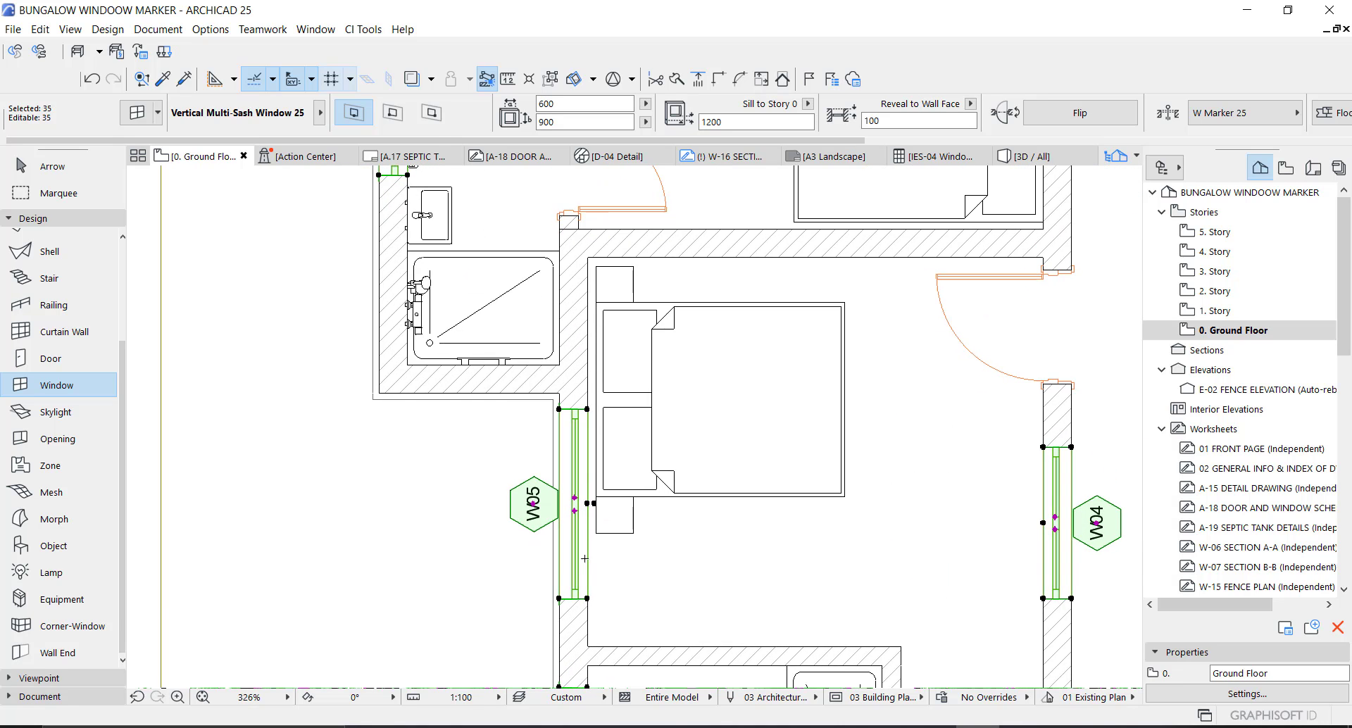
pyautogui.scroll(-7, 691, 437)
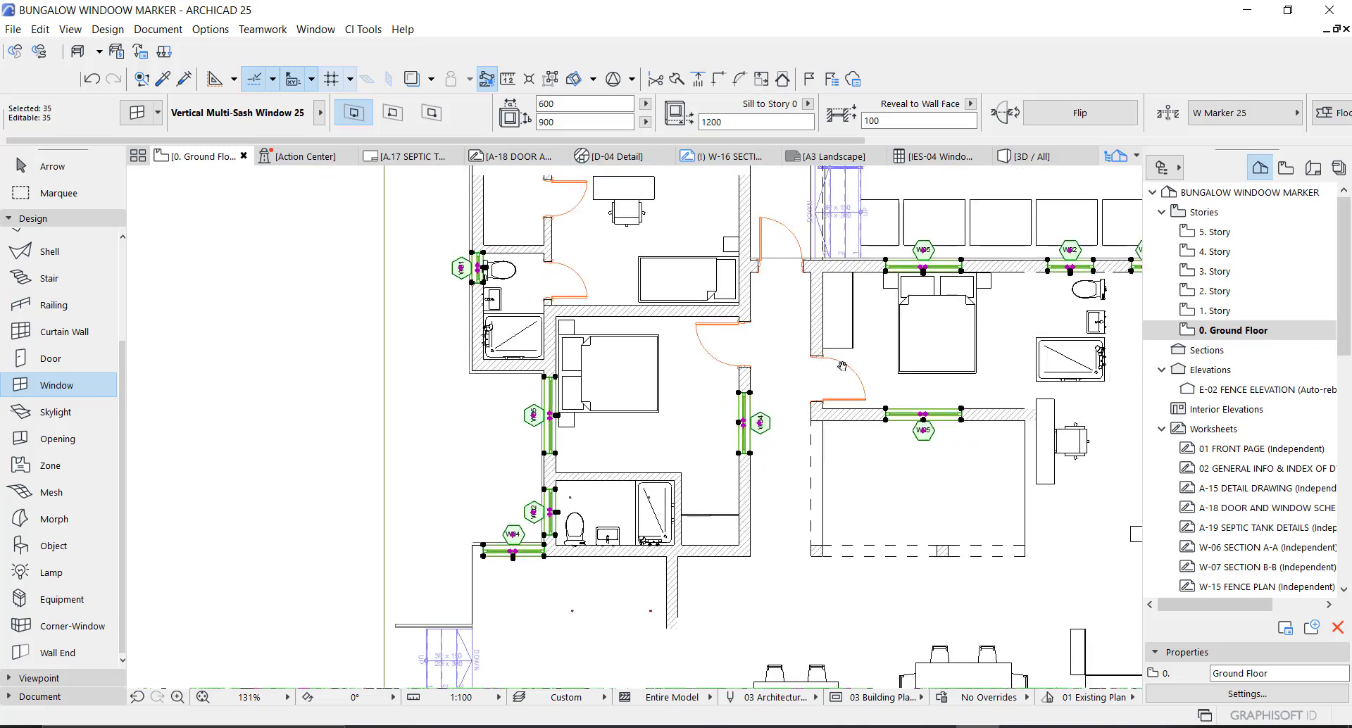
pyautogui.moveTo(849, 349); pyautogui.dragTo(530, 187, button='middle')
pyautogui.scroll(-2, 531, 188)
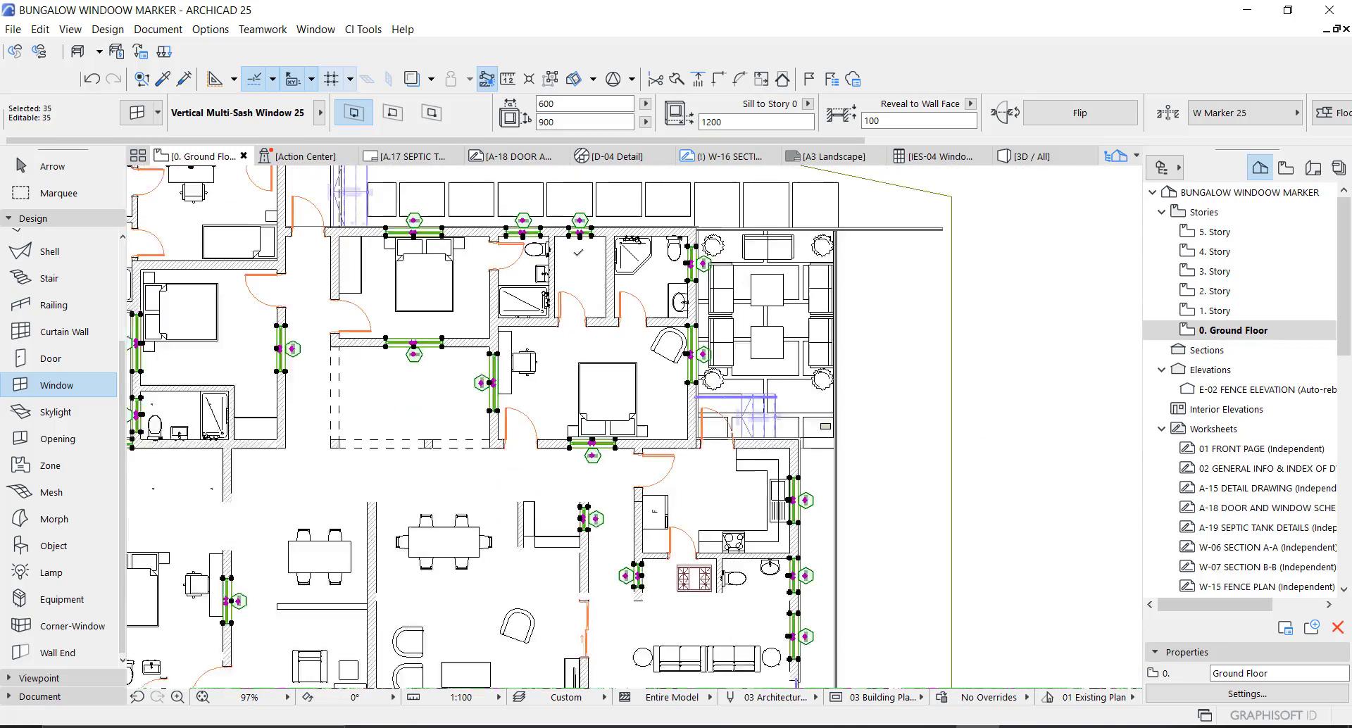
pyautogui.scroll(4, 784, 576)
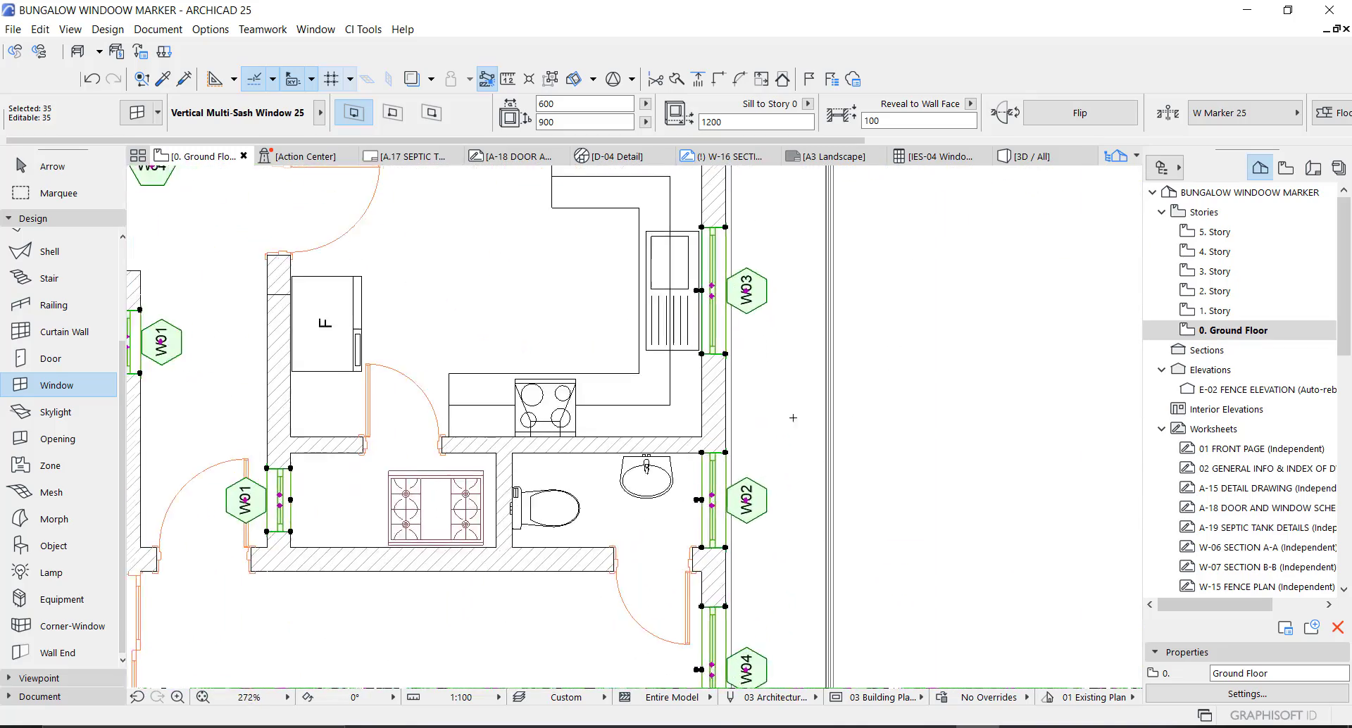
pyautogui.scroll(-3, 865, 303)
pyautogui.moveTo(572, 491); pyautogui.dragTo(844, 434, button='middle')
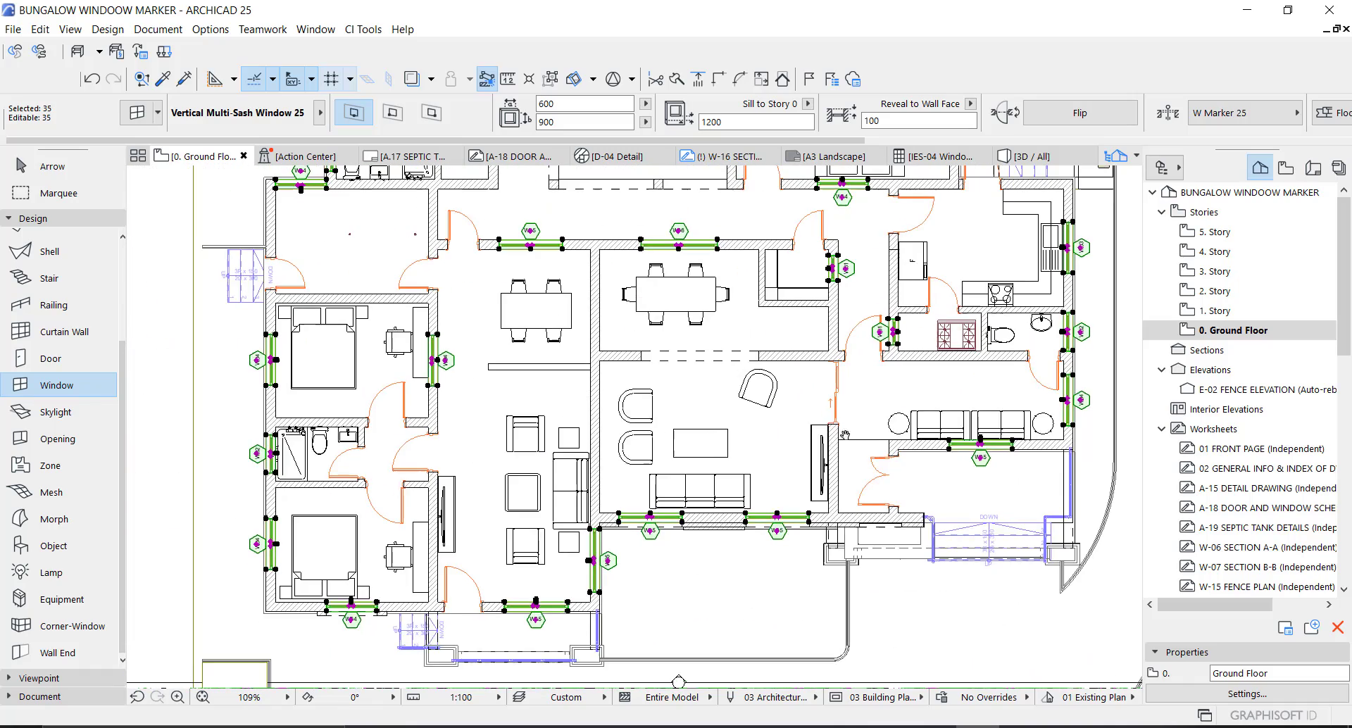
pyautogui.moveTo(624, 431); pyautogui.dragTo(689, 414, button='middle')
pyautogui.press('Escape')
pyautogui.press('Escape')
# - Examine the hexagonal ID markers of the bedroom and bathroom windows at close range for position and legibility
pyautogui.scroll(5, 519, 333)
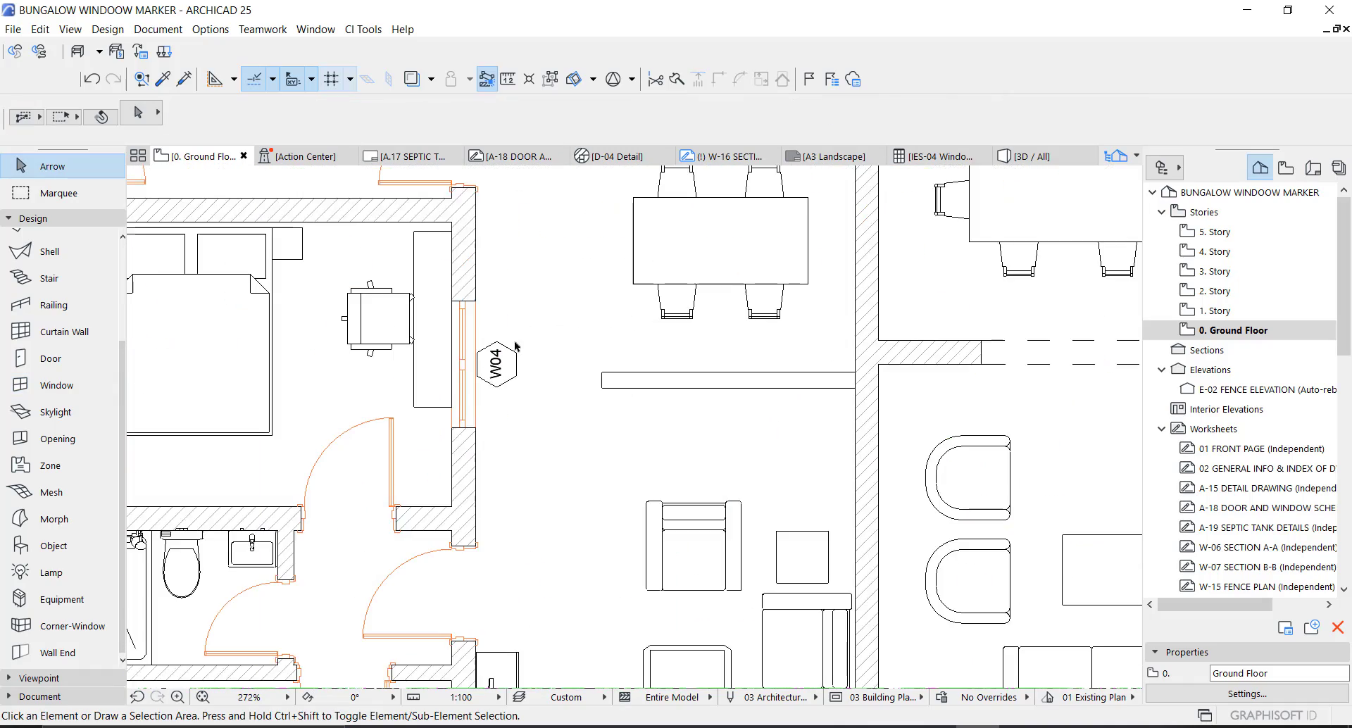
pyautogui.scroll(-4, 516, 348)
pyautogui.scroll(3, 278, 361)
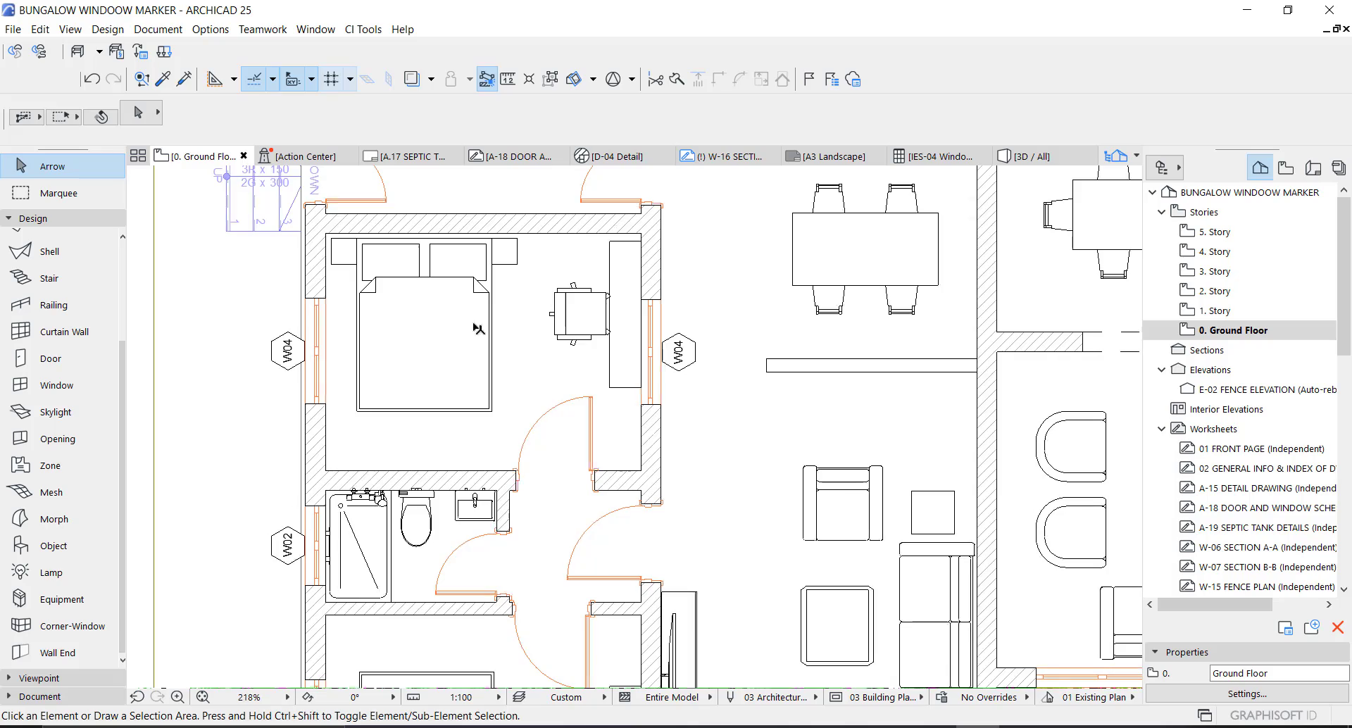
pyautogui.scroll(-3, 406, 350)
pyautogui.moveTo(939, 484); pyautogui.dragTo(518, 542, button='middle')
pyautogui.moveTo(858, 382); pyautogui.dragTo(765, 563, button='middle')
pyautogui.scroll(3, 646, 310)
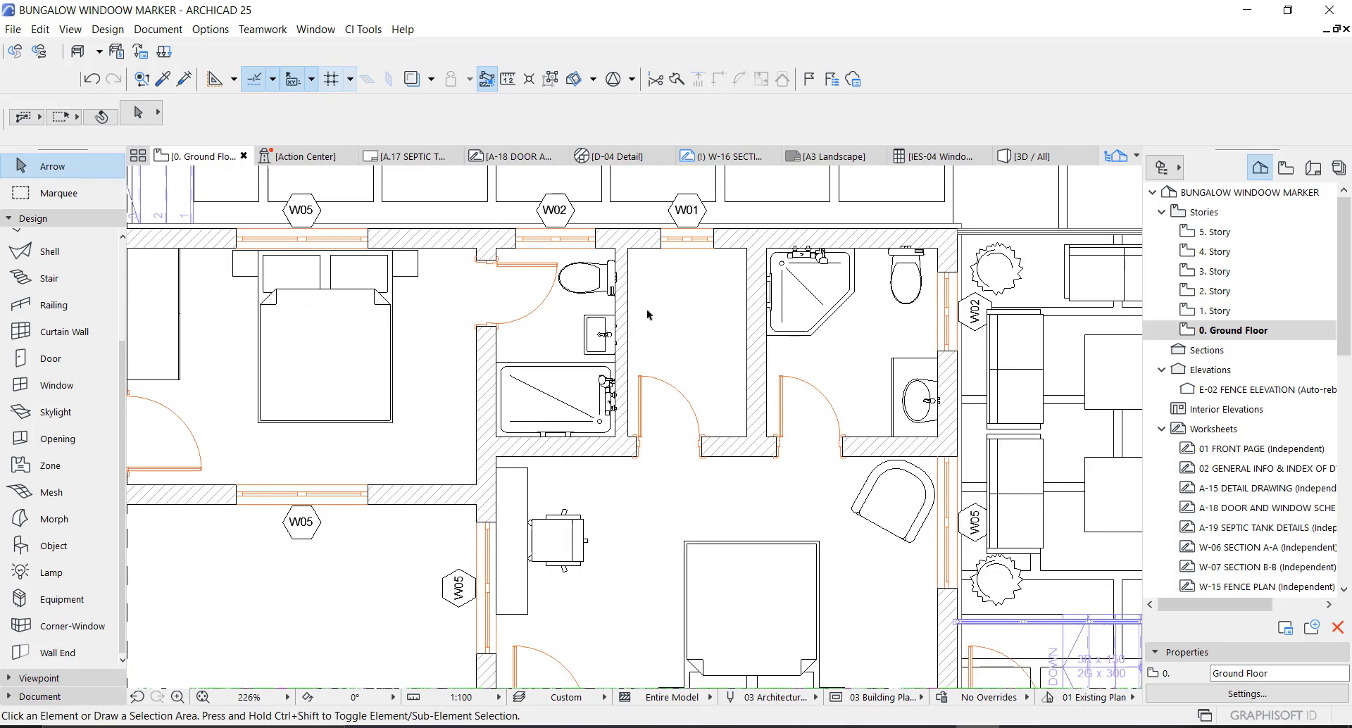
pyautogui.moveTo(648, 248); pyautogui.dragTo(726, 324, button='middle')
pyautogui.scroll(-3, 725, 269)
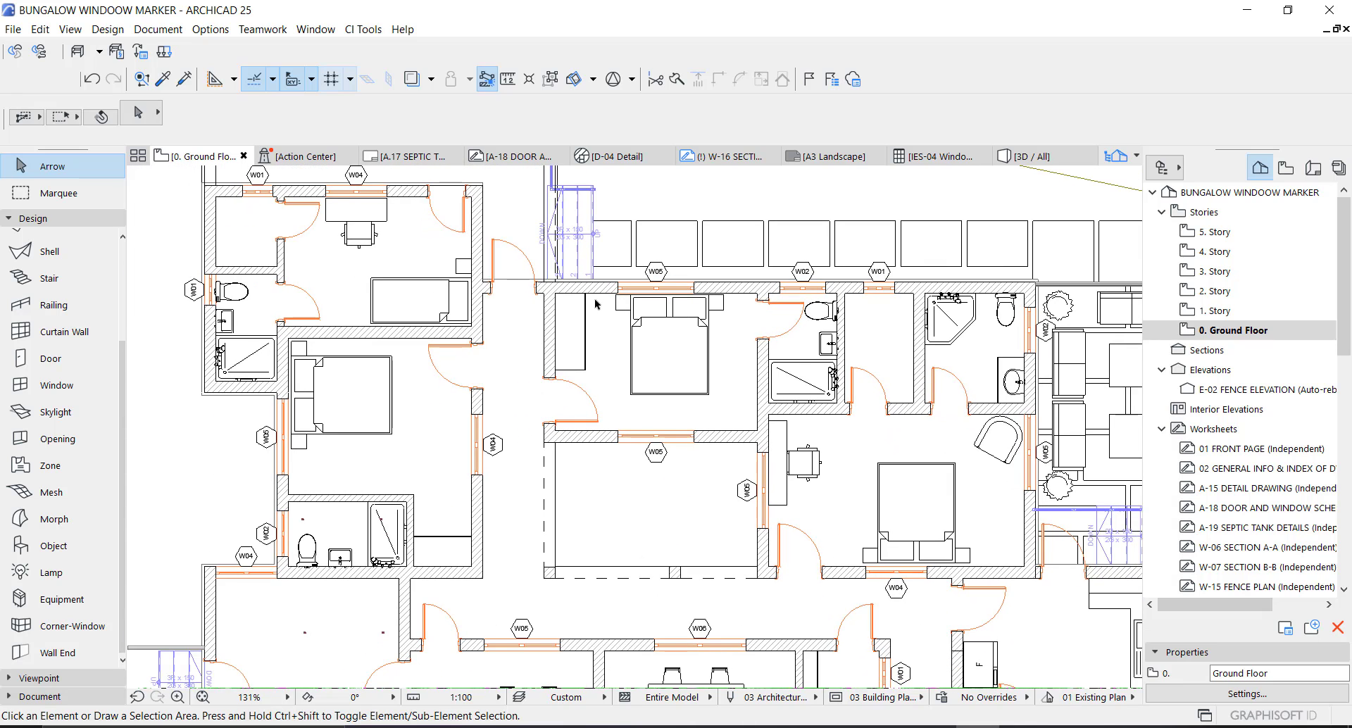
# - Select all windows of the ground floor plan, starting from the W01 window beside W04 in the same wall
pyautogui.scroll(3, 284, 244)
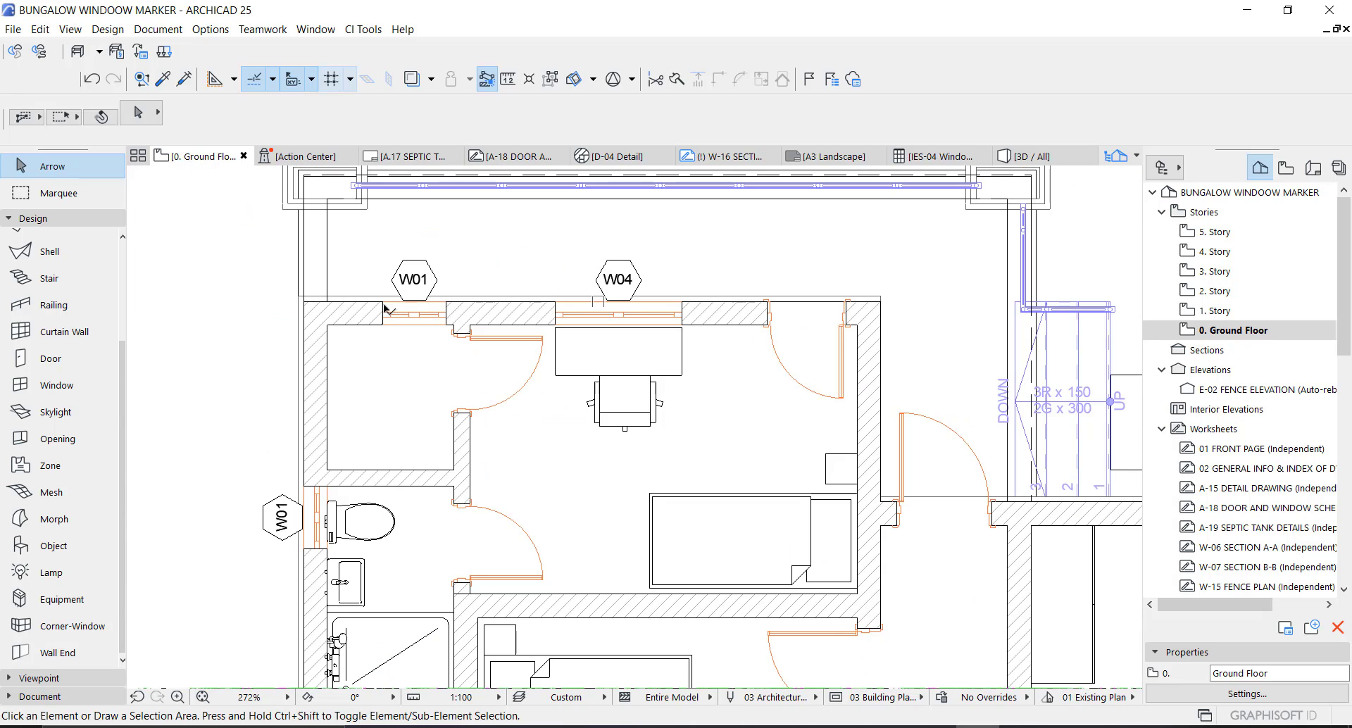
pyautogui.click(384, 308)
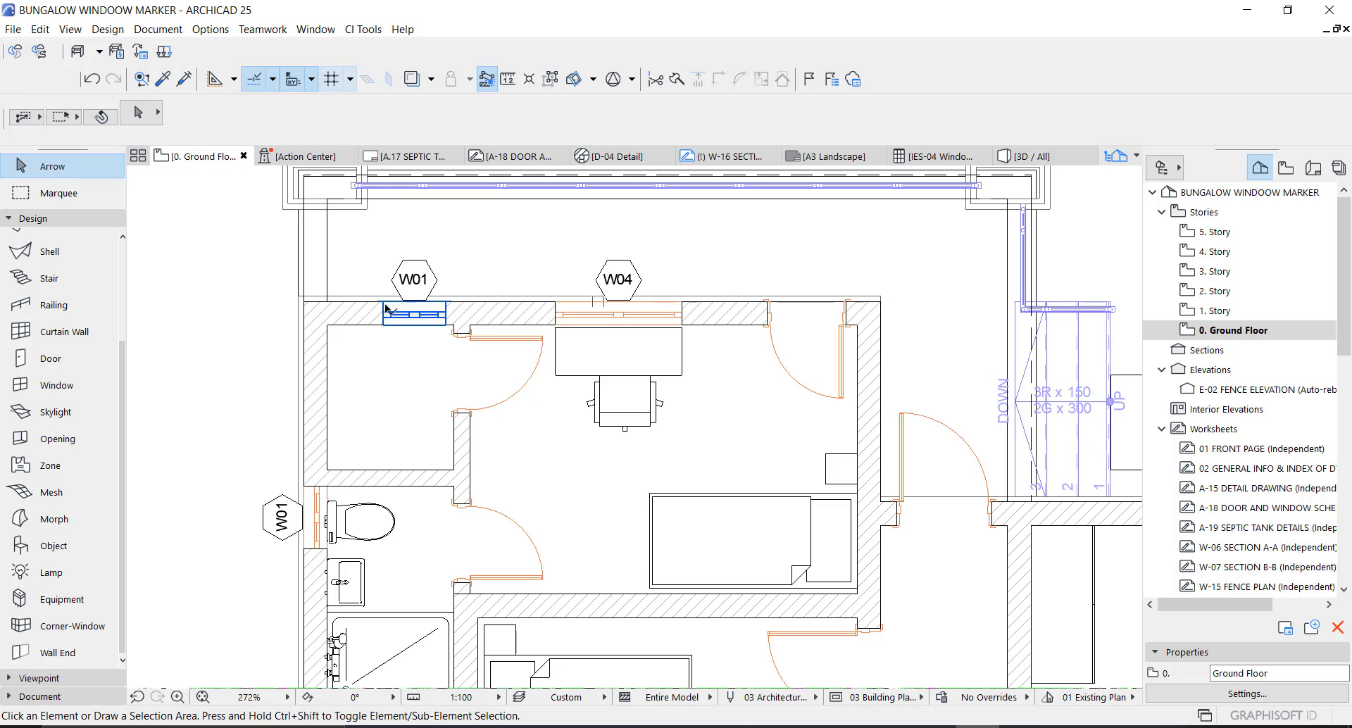
pyautogui.press('Escape')
pyautogui.click(385, 304)
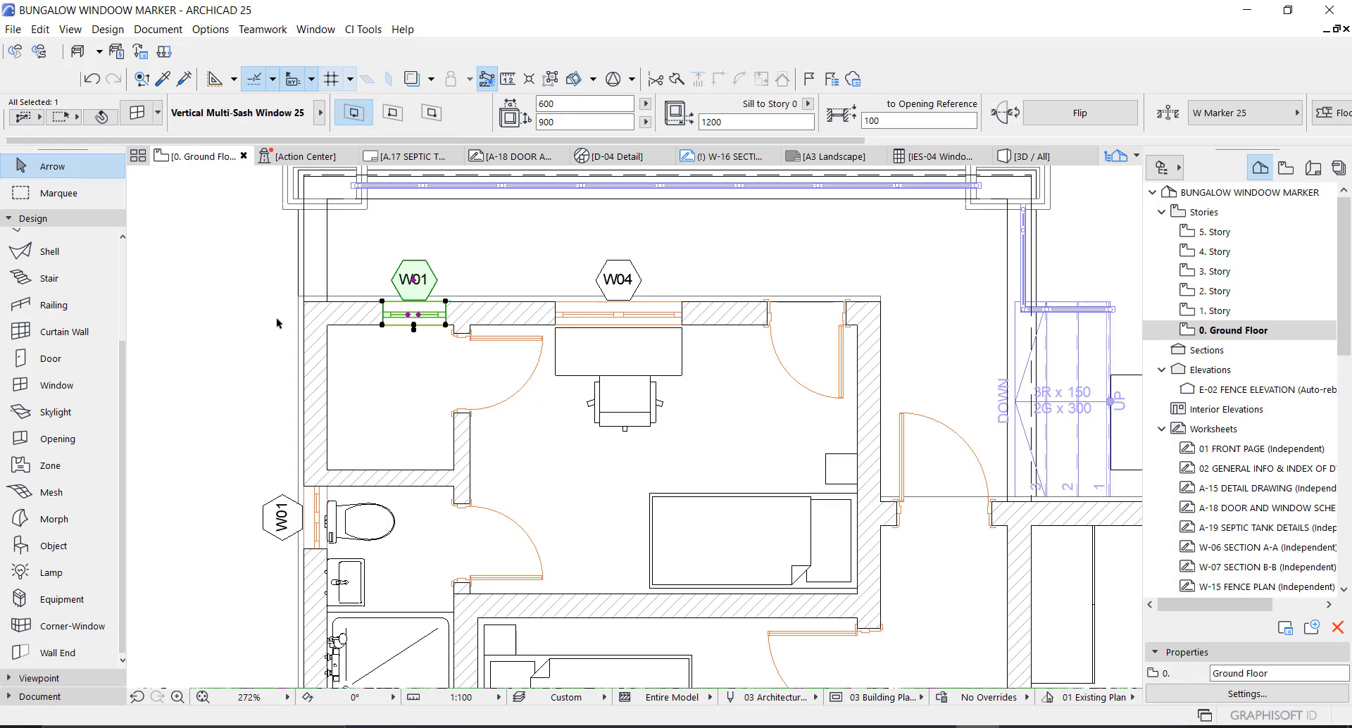
pyautogui.click(83, 391)
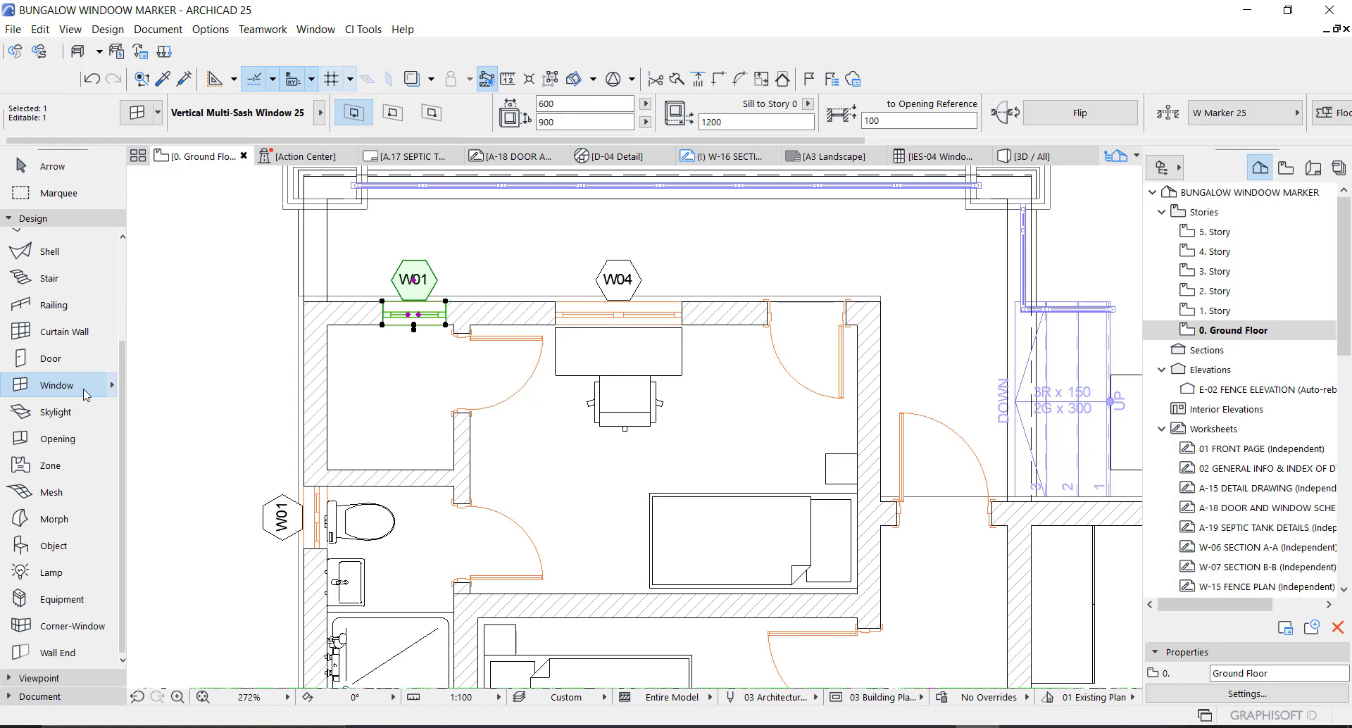
pyautogui.hotkey('ctrl', 'a')
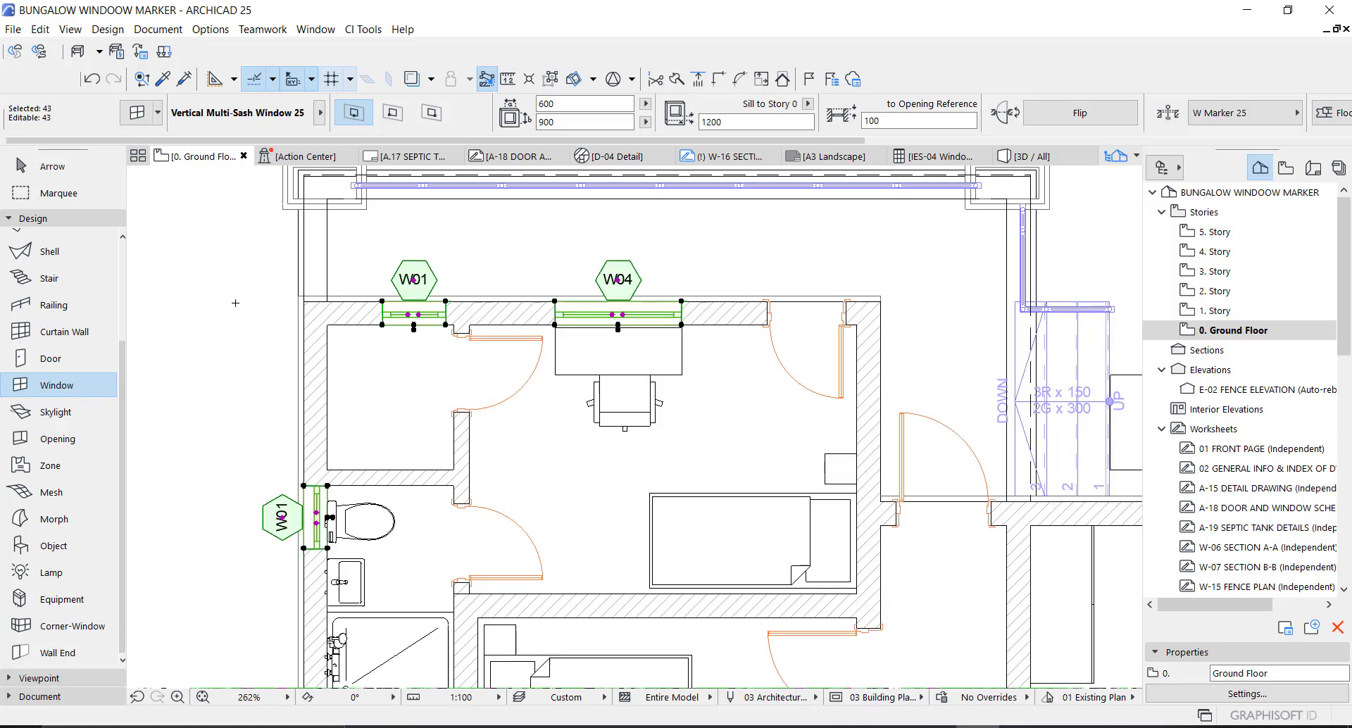
# - Remove the dashed openings around the central hall from the selection, leaving only the actual windows selected
pyautogui.scroll(-4, 239, 303)
pyautogui.scroll(2, 485, 412)
pyautogui.scroll(5, 398, 443)
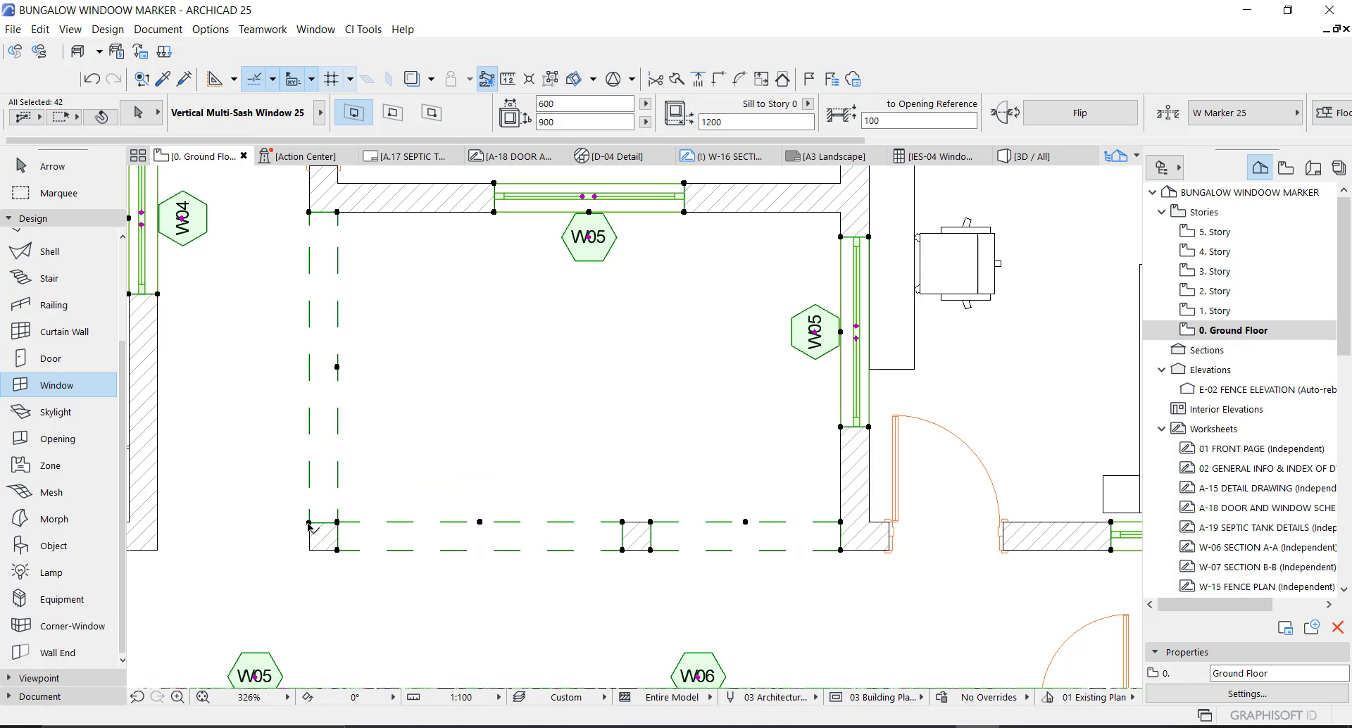
pyautogui.keyDown('shift'); pyautogui.click(309, 525); pyautogui.keyUp('shift')
pyautogui.keyDown('shift'); pyautogui.click(338, 551); pyautogui.keyUp('shift')
pyautogui.scroll(-2, 733, 311)
pyautogui.scroll(2, 712, 518)
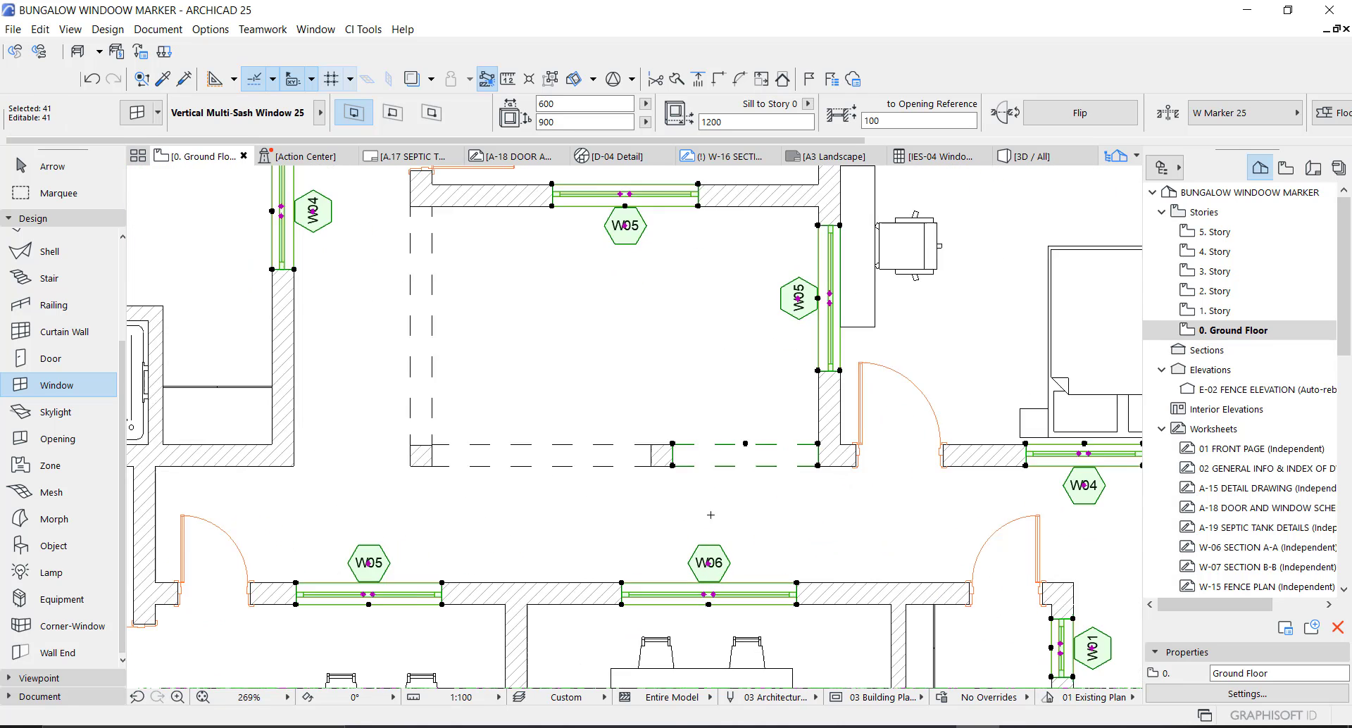
pyautogui.keyDown('shift'); pyautogui.click(661, 447); pyautogui.keyUp('shift')
pyautogui.scroll(-5, 671, 579)
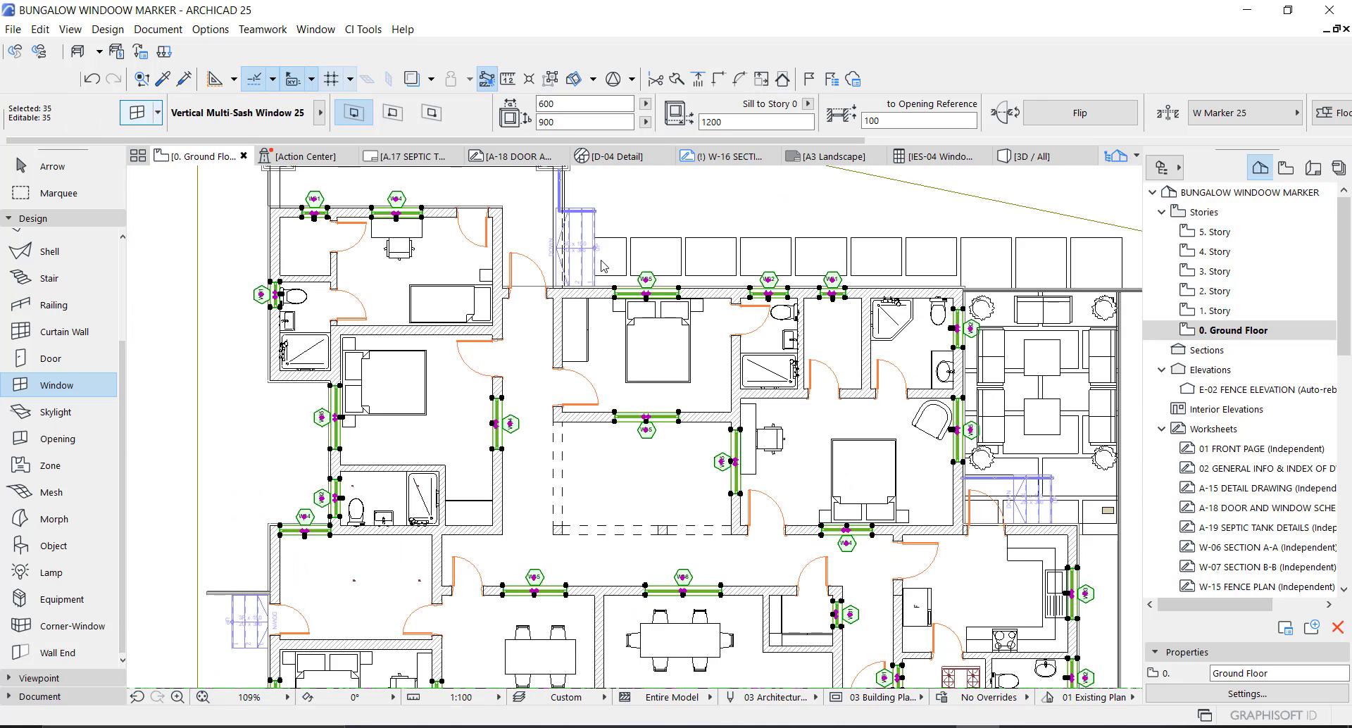
# - Set the element ID of all selected windows to W02 and check their markers
pyautogui.doubleClick(658, 300)
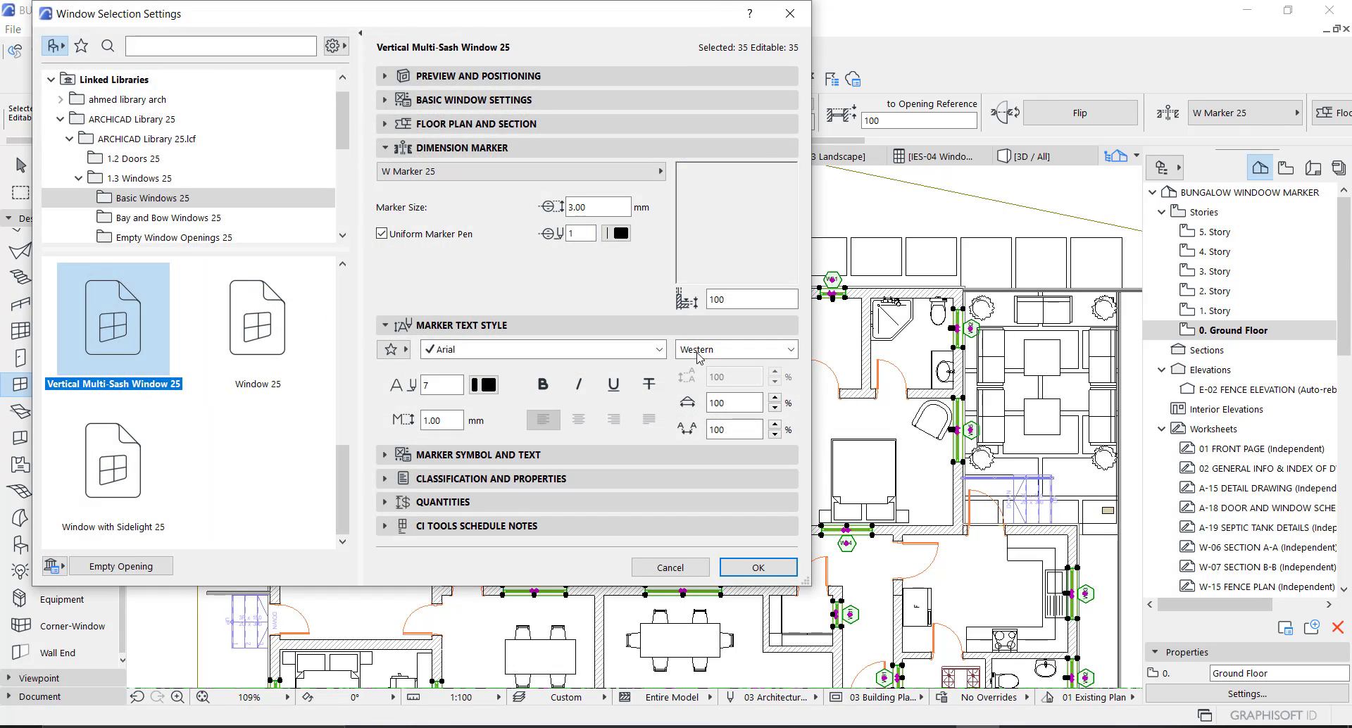
pyautogui.click(521, 479)
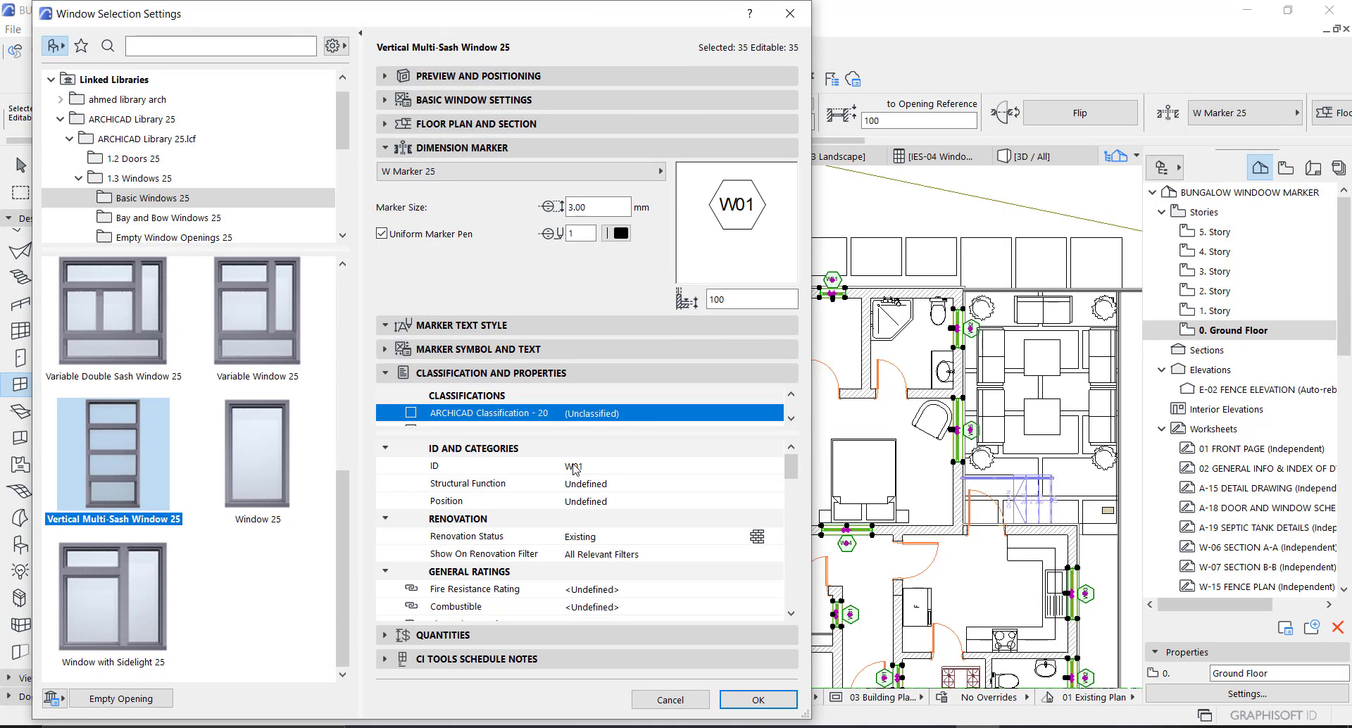
pyautogui.click(579, 467)
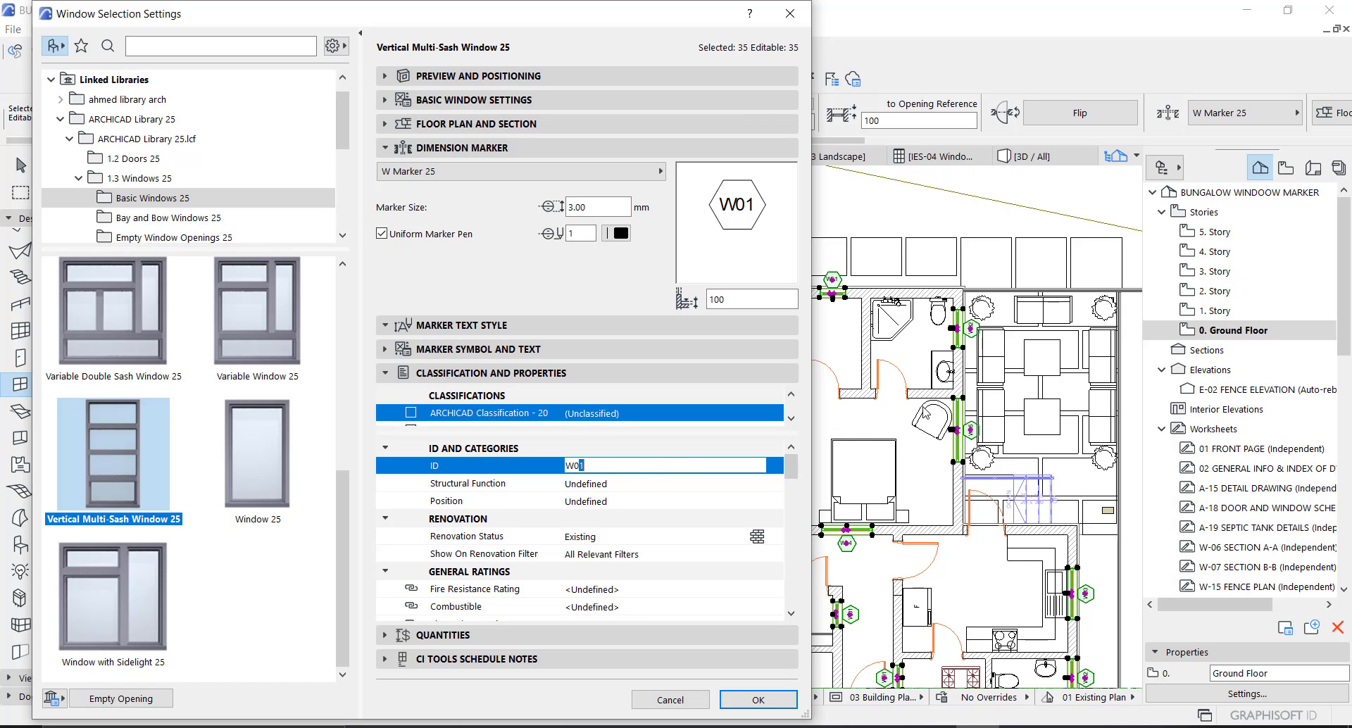
pyautogui.click(747, 701)
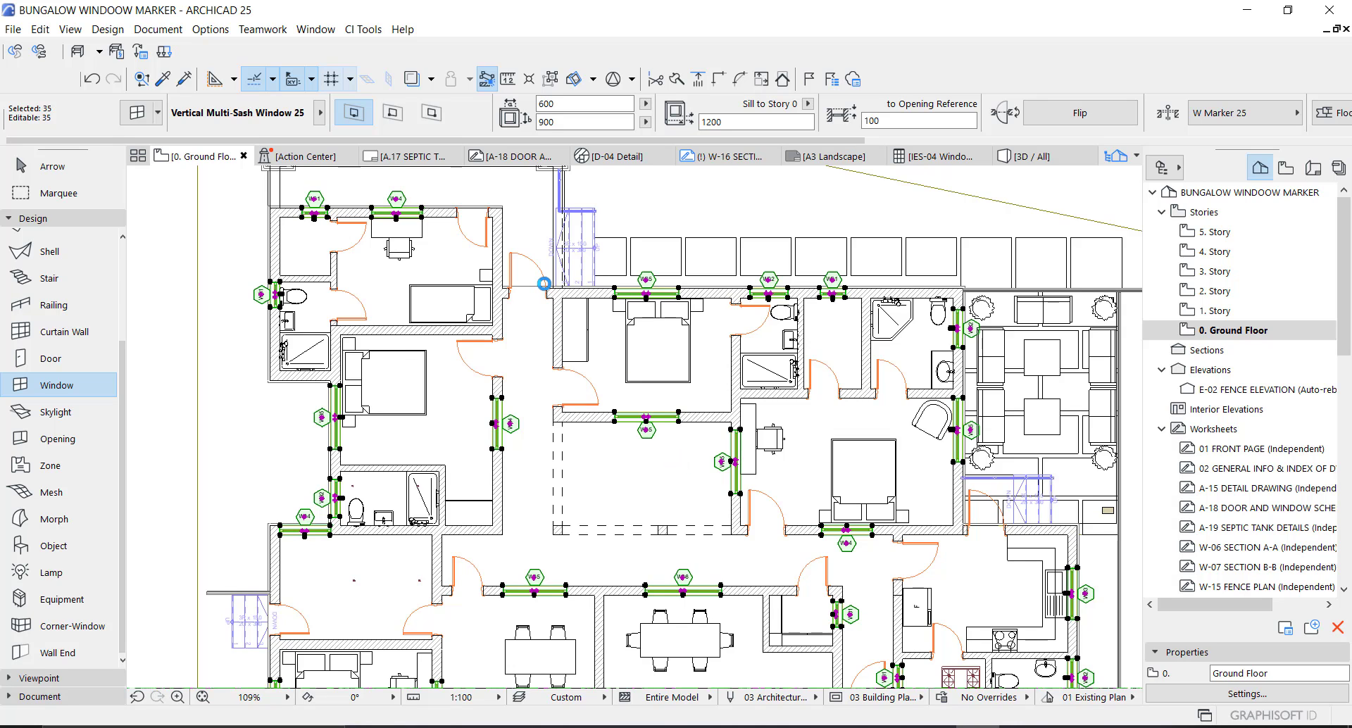
pyautogui.scroll(5, 642, 274)
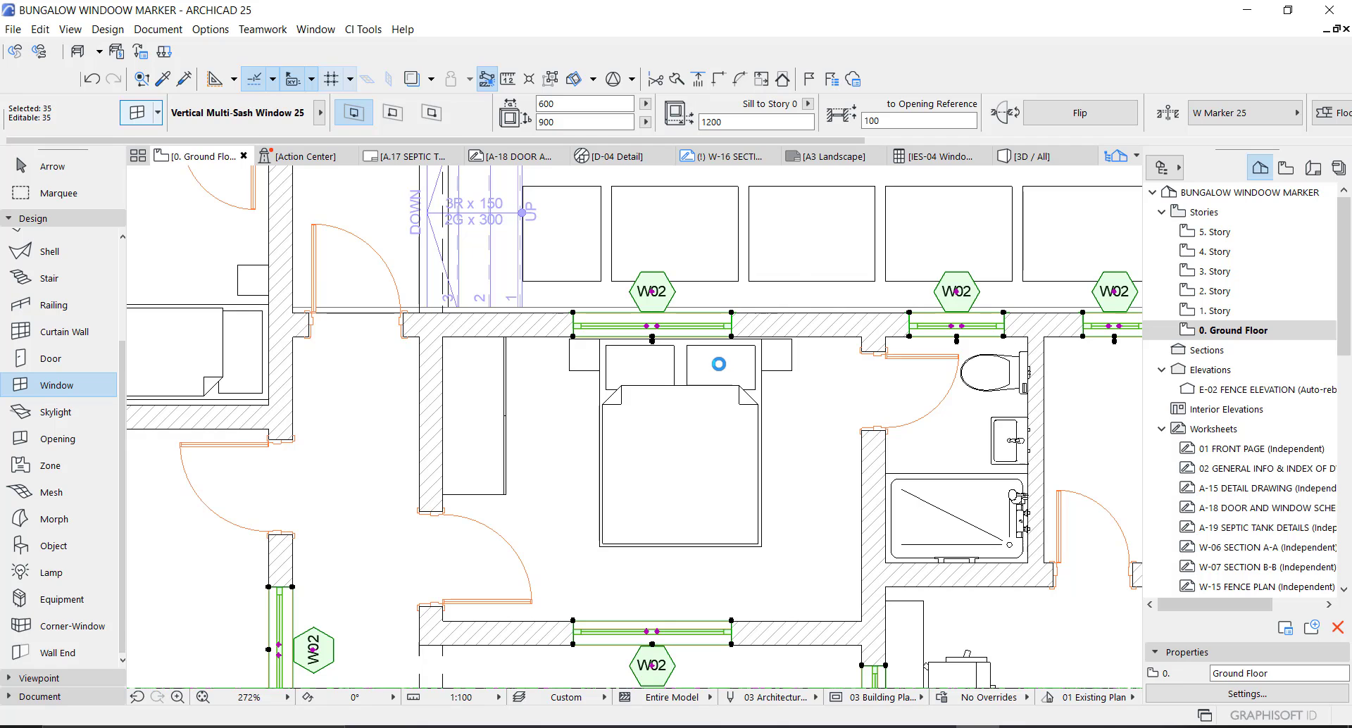
# - Set the element ID of all selected windows to W01 and check the markers across the floor plan
pyautogui.hotkey('ctrl', 't')
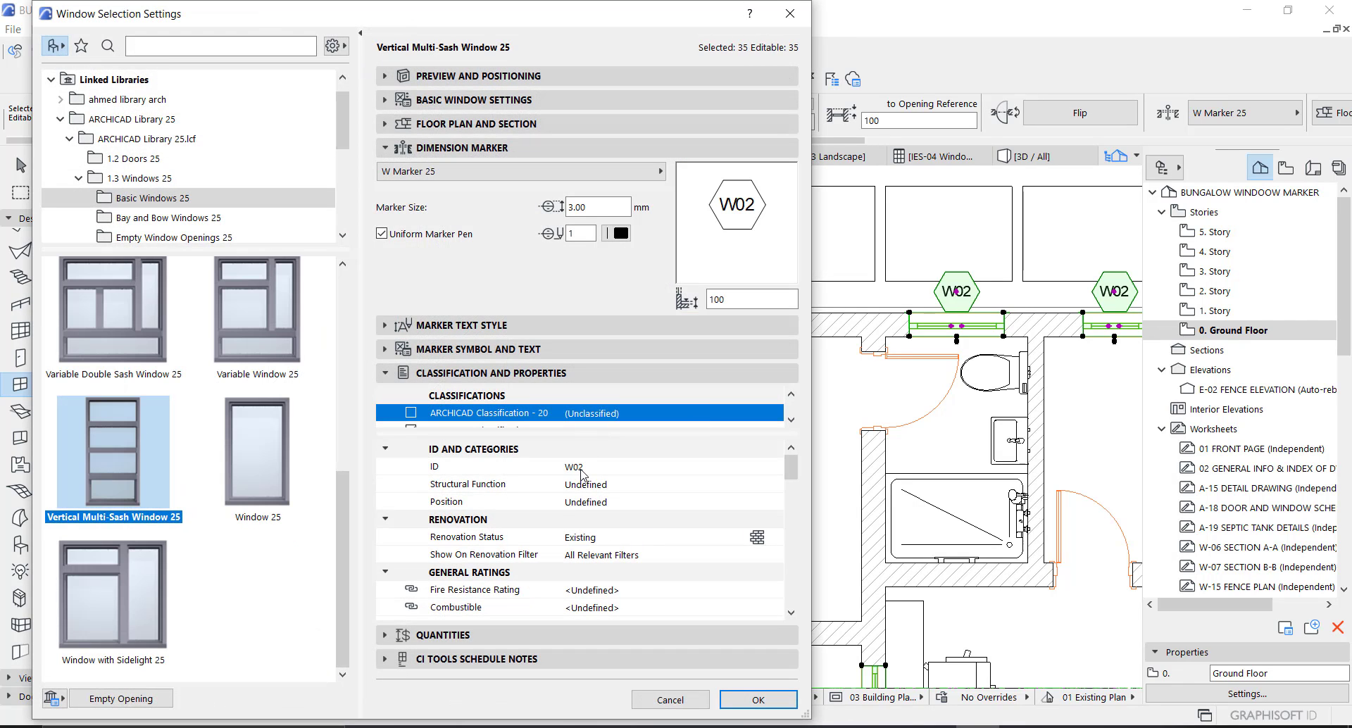
pyautogui.click(580, 467)
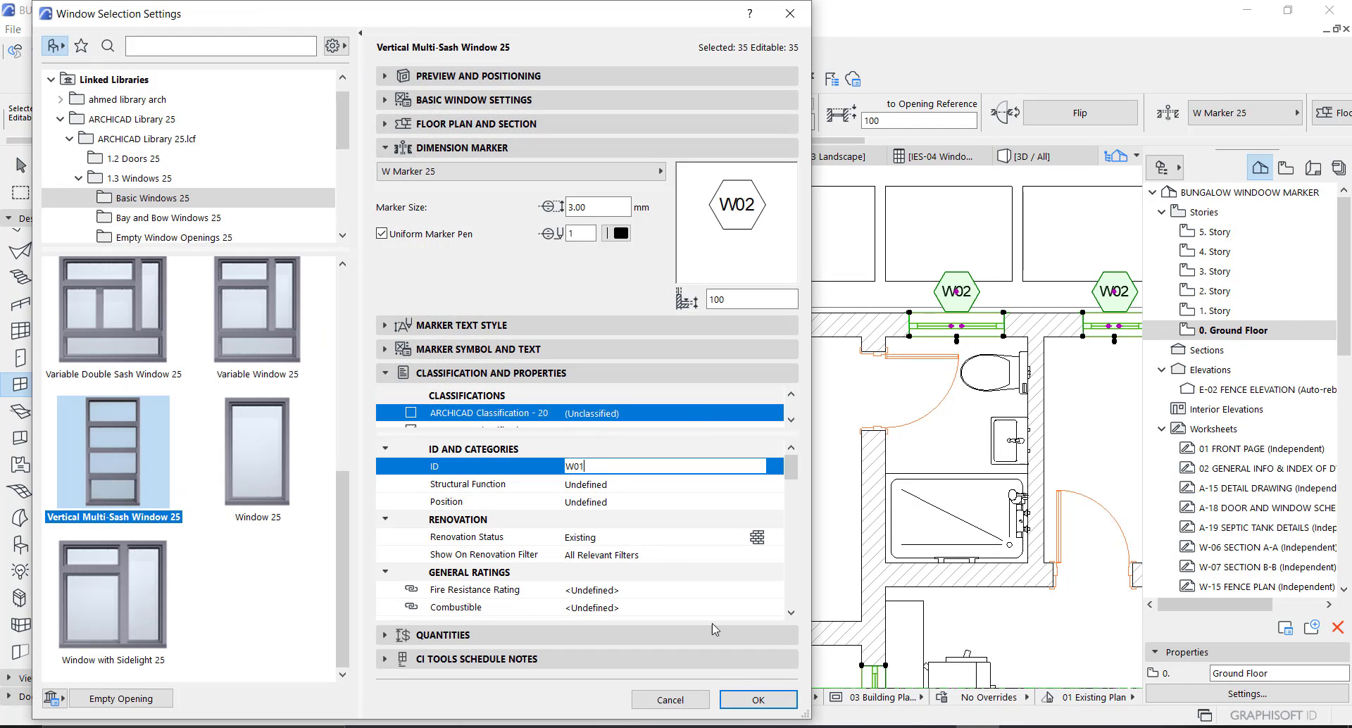
pyautogui.write('W01')
pyautogui.click(758, 699)
pyautogui.scroll(-3, 759, 389)
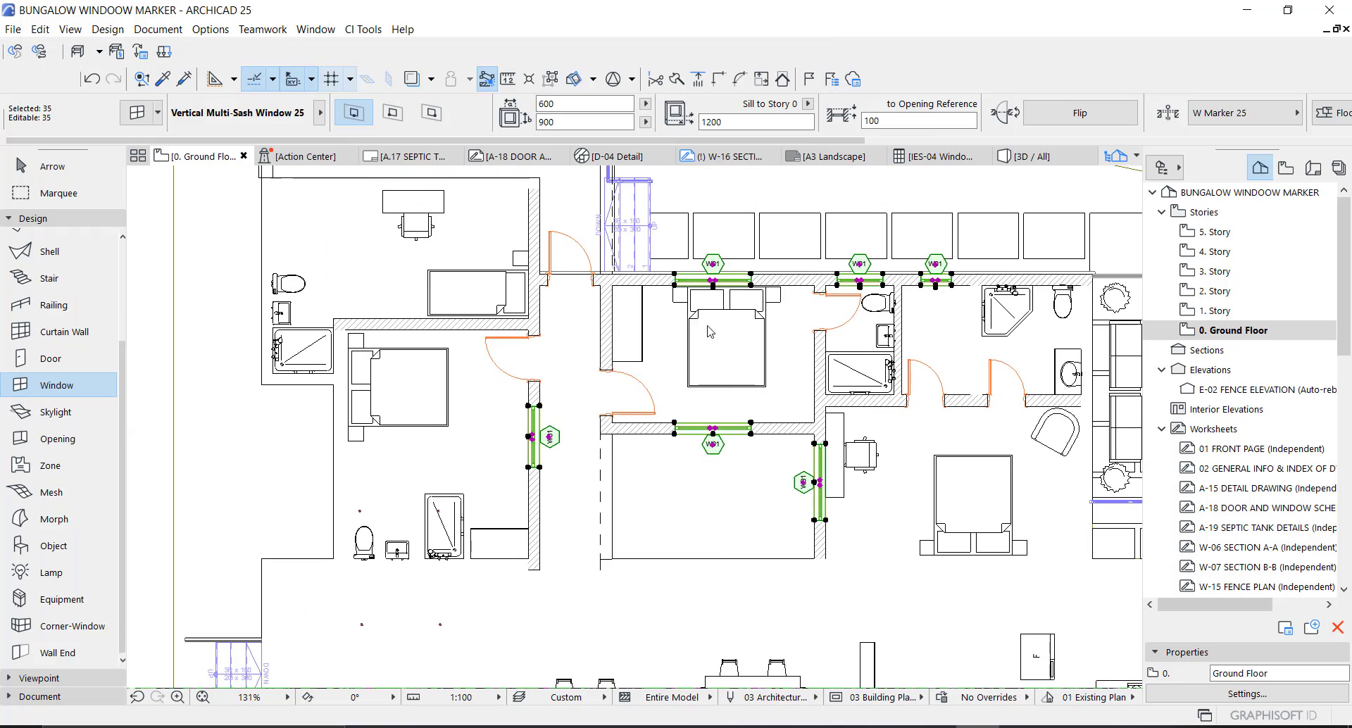
pyautogui.scroll(-3, 753, 250)
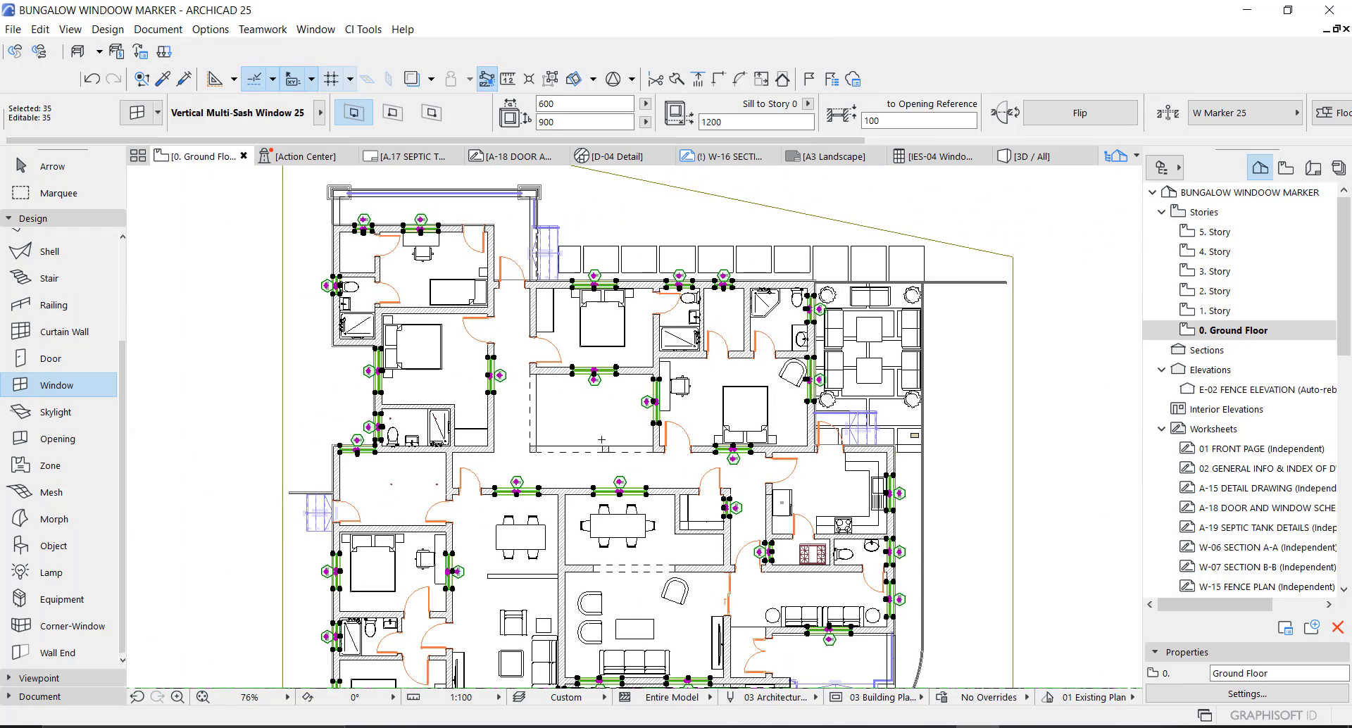
pyautogui.scroll(3, 451, 613)
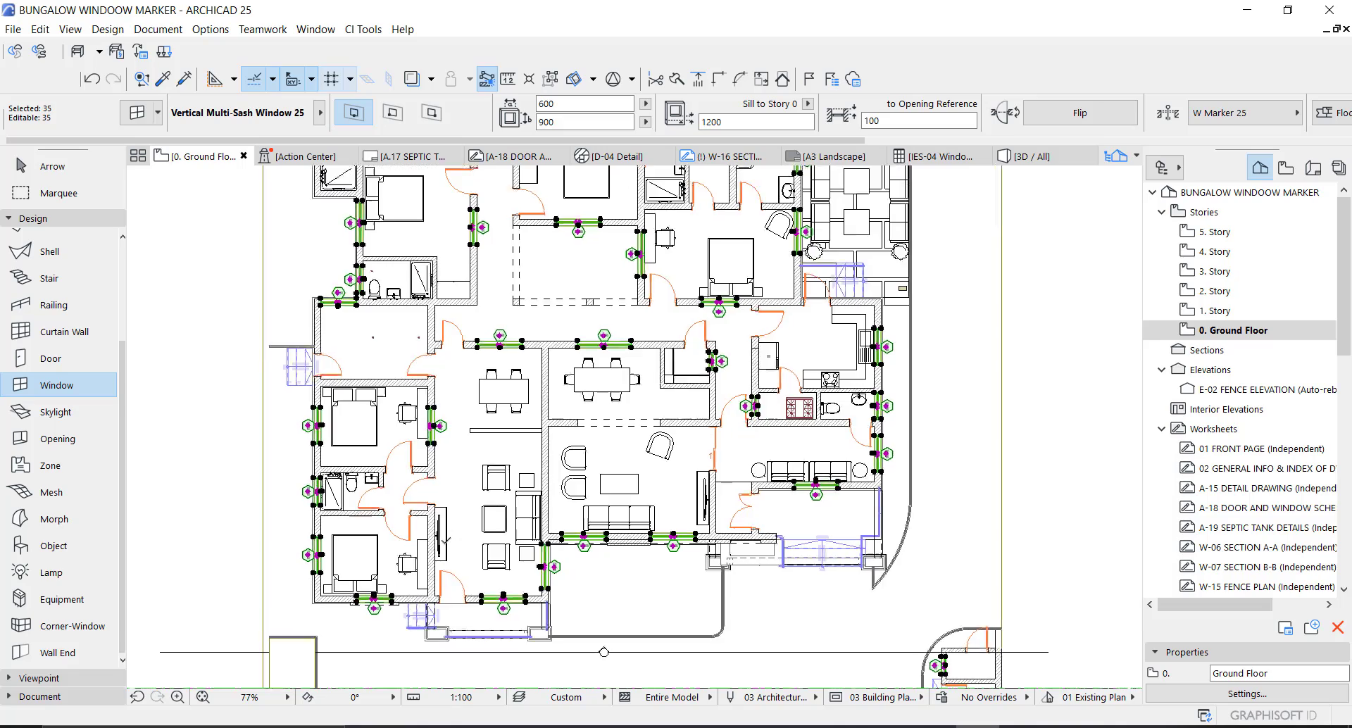
pyautogui.moveTo(692, 449); pyautogui.dragTo(622, 613, button='middle')
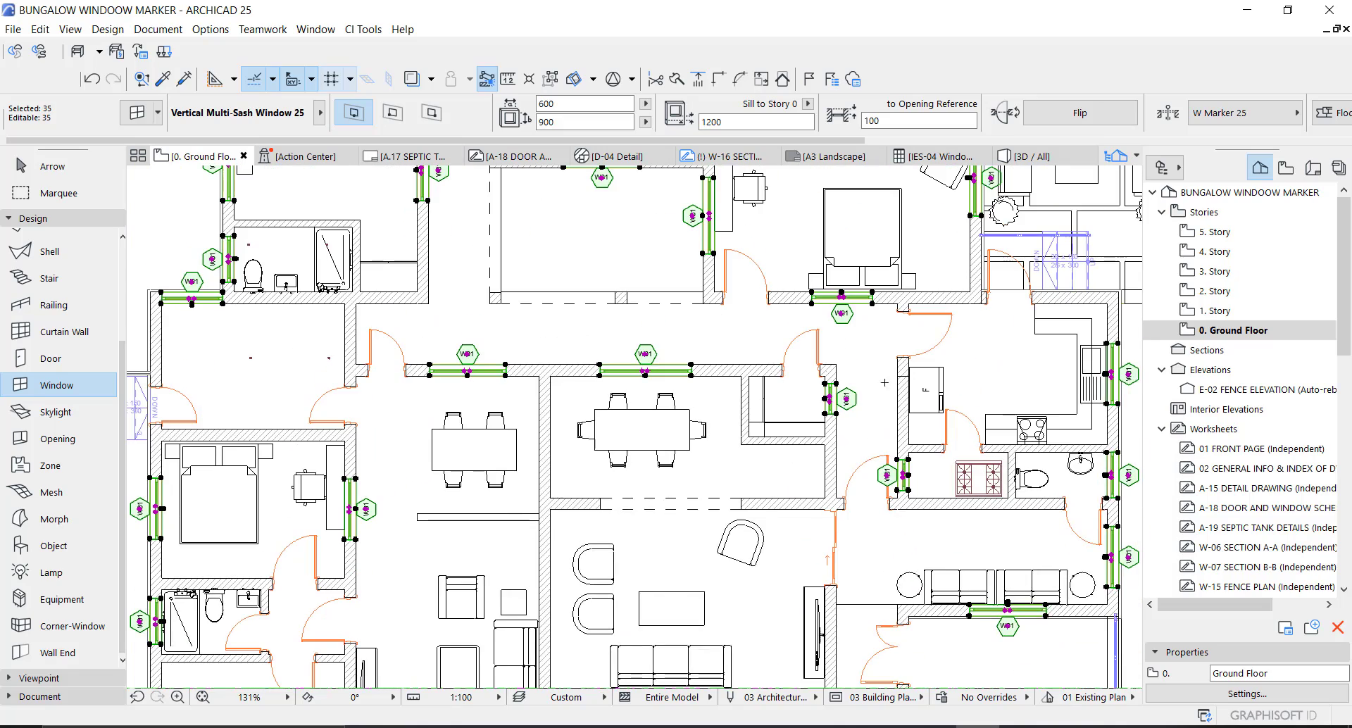
pyautogui.scroll(4, 936, 394)
pyautogui.scroll(-3, 746, 460)
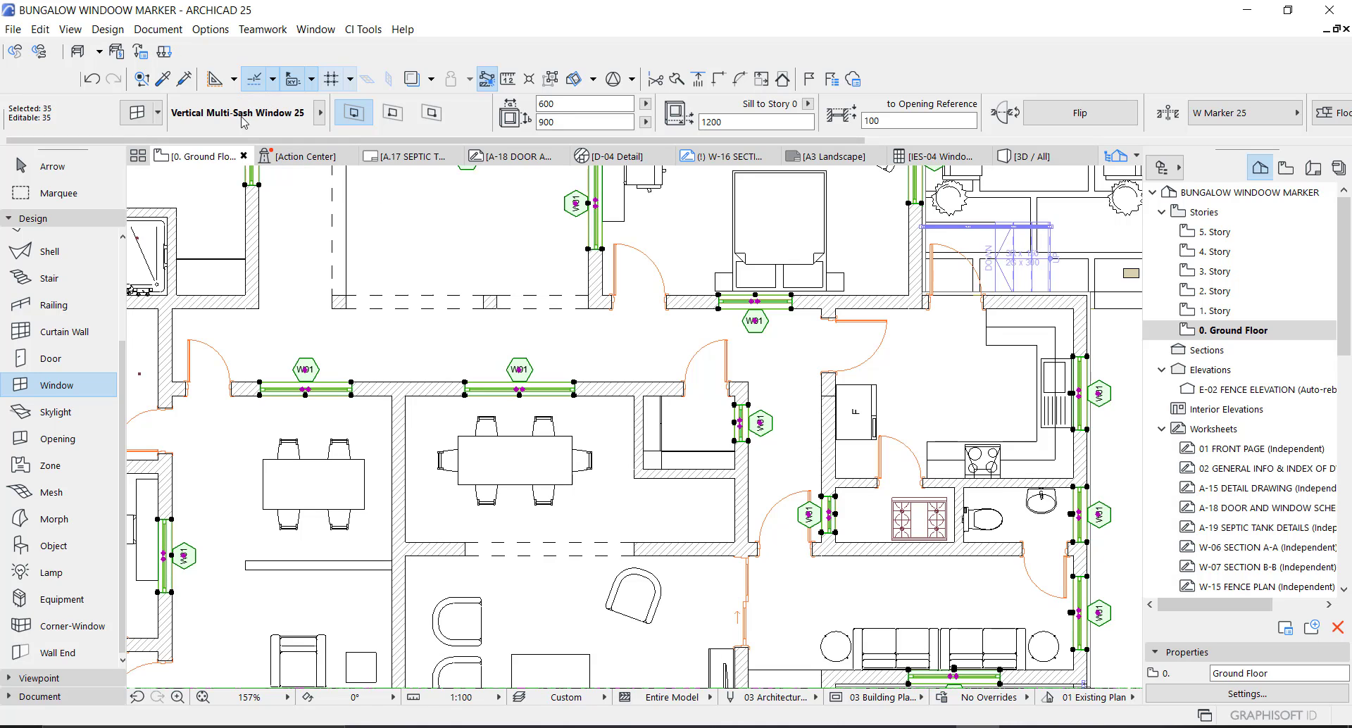
# - Renumber the selected windows with the Element ID Manager, sharing IDs by element ID, width and height in the W01 format with a two-digit counter
pyautogui.click(158, 29)
pyautogui.moveTo(314, 384)
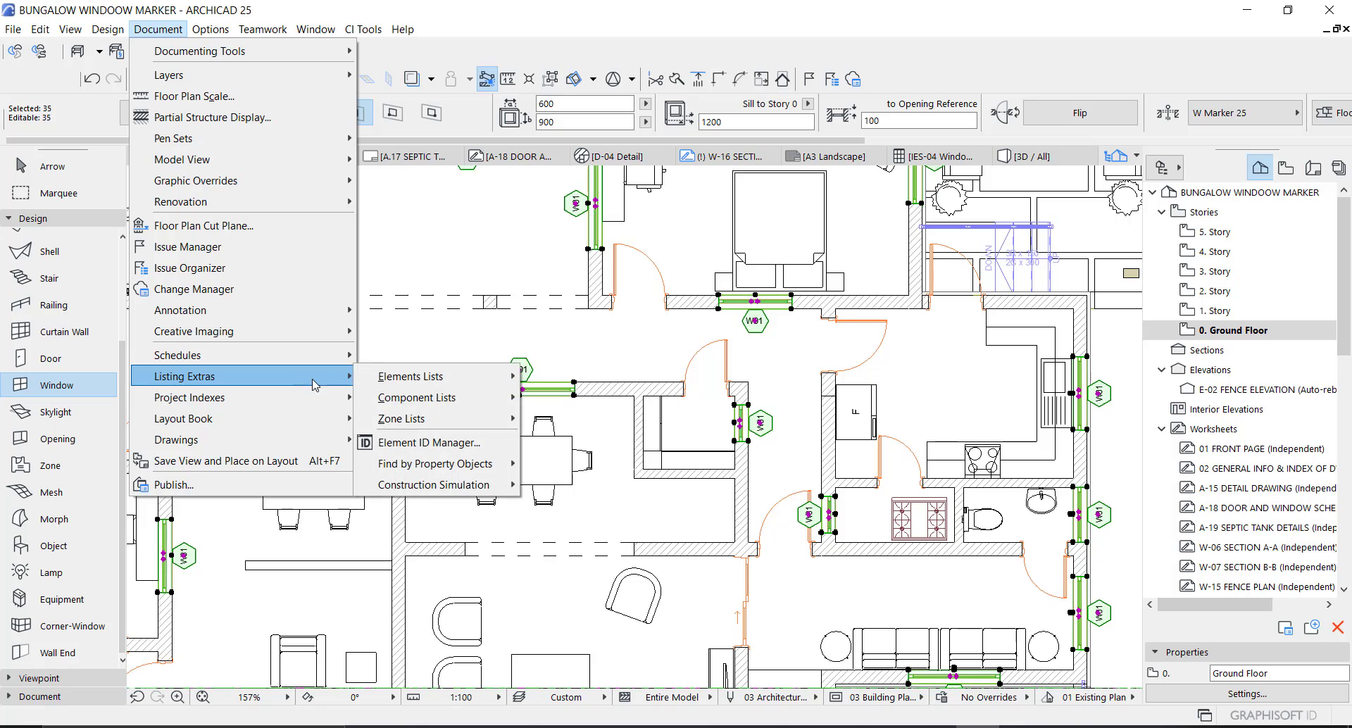
pyautogui.click(410, 444)
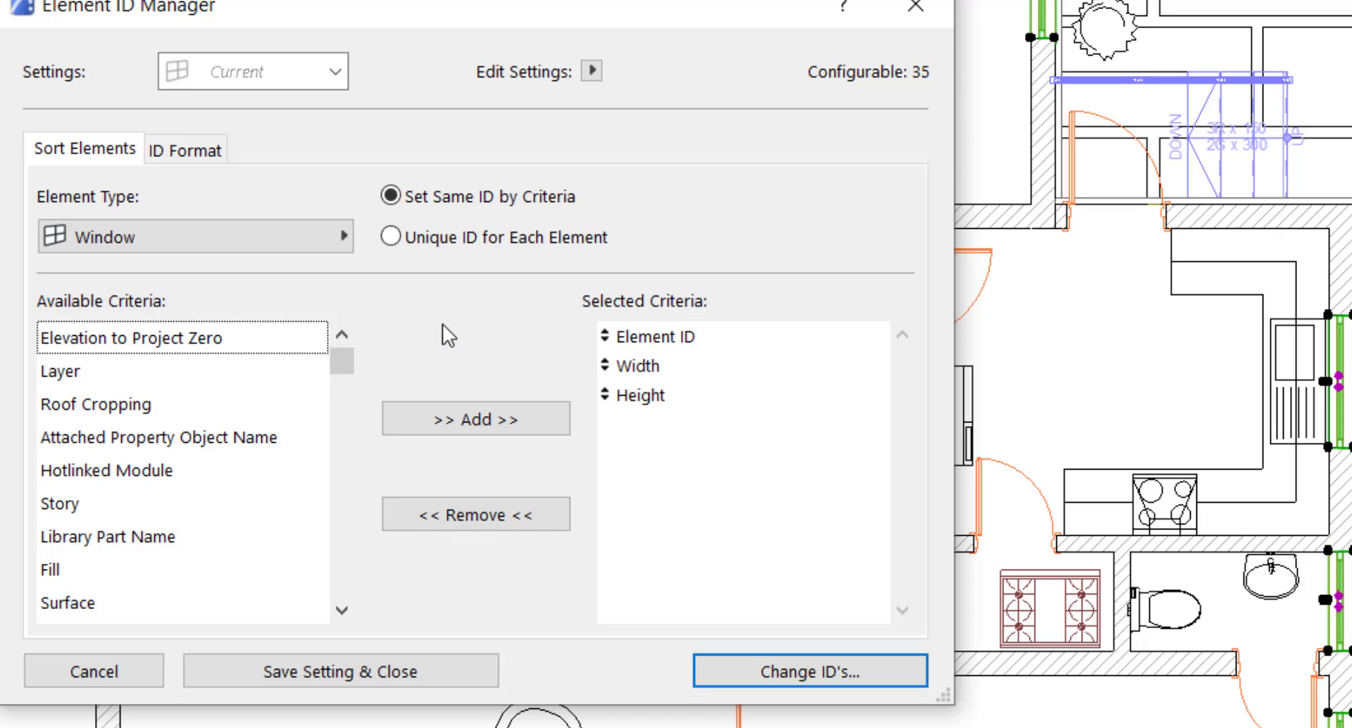
pyautogui.click(174, 155)
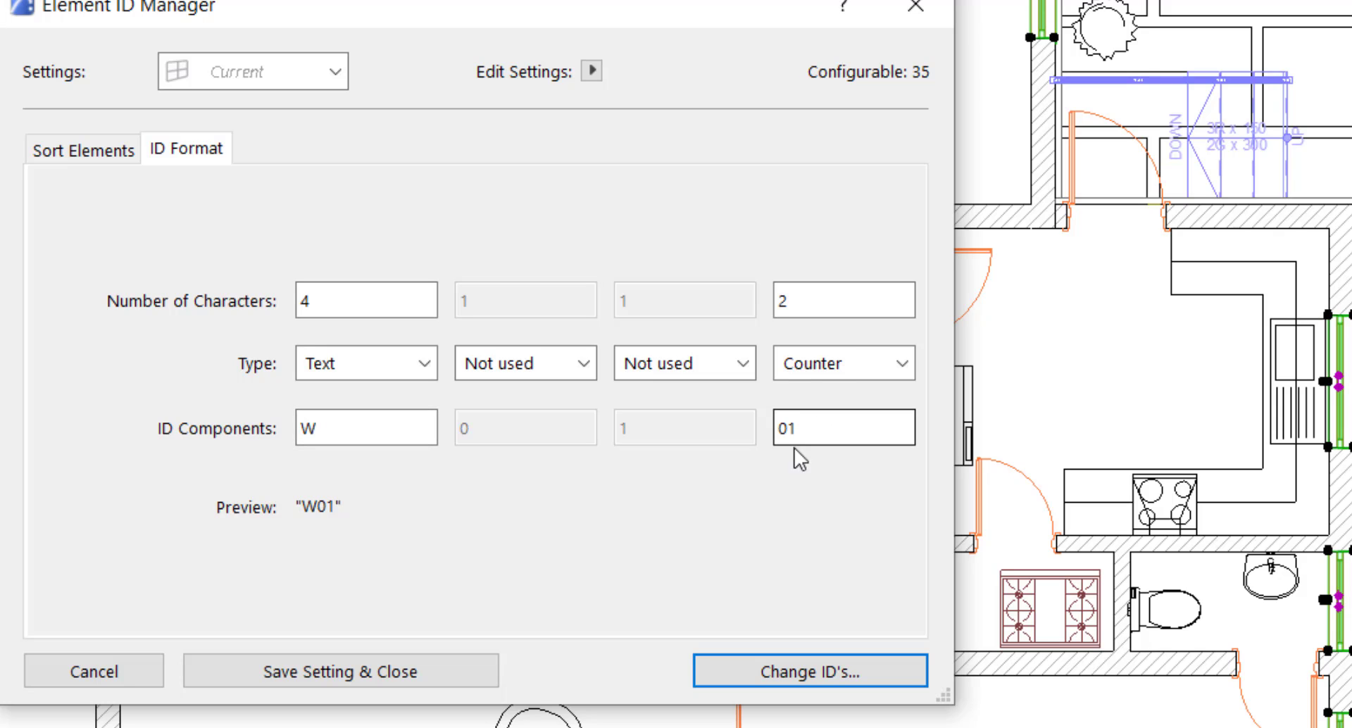
pyautogui.click(770, 673)
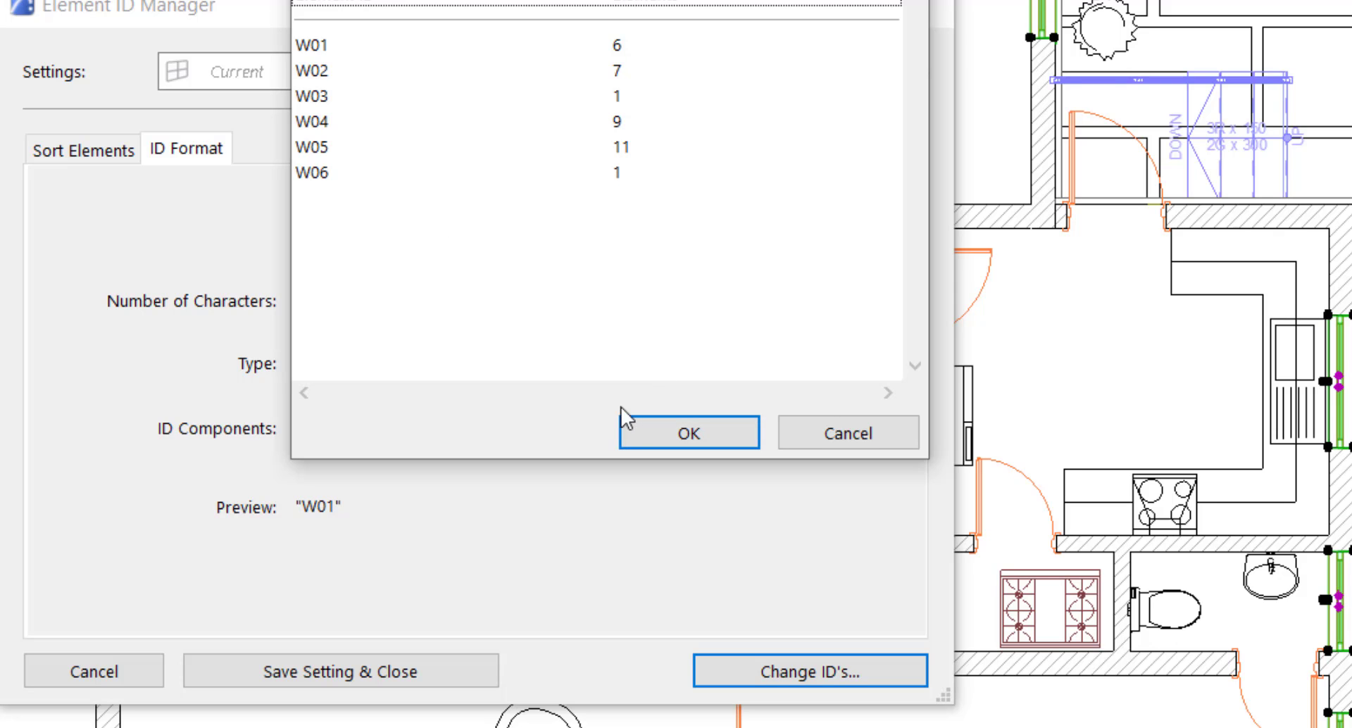
pyautogui.click(673, 437)
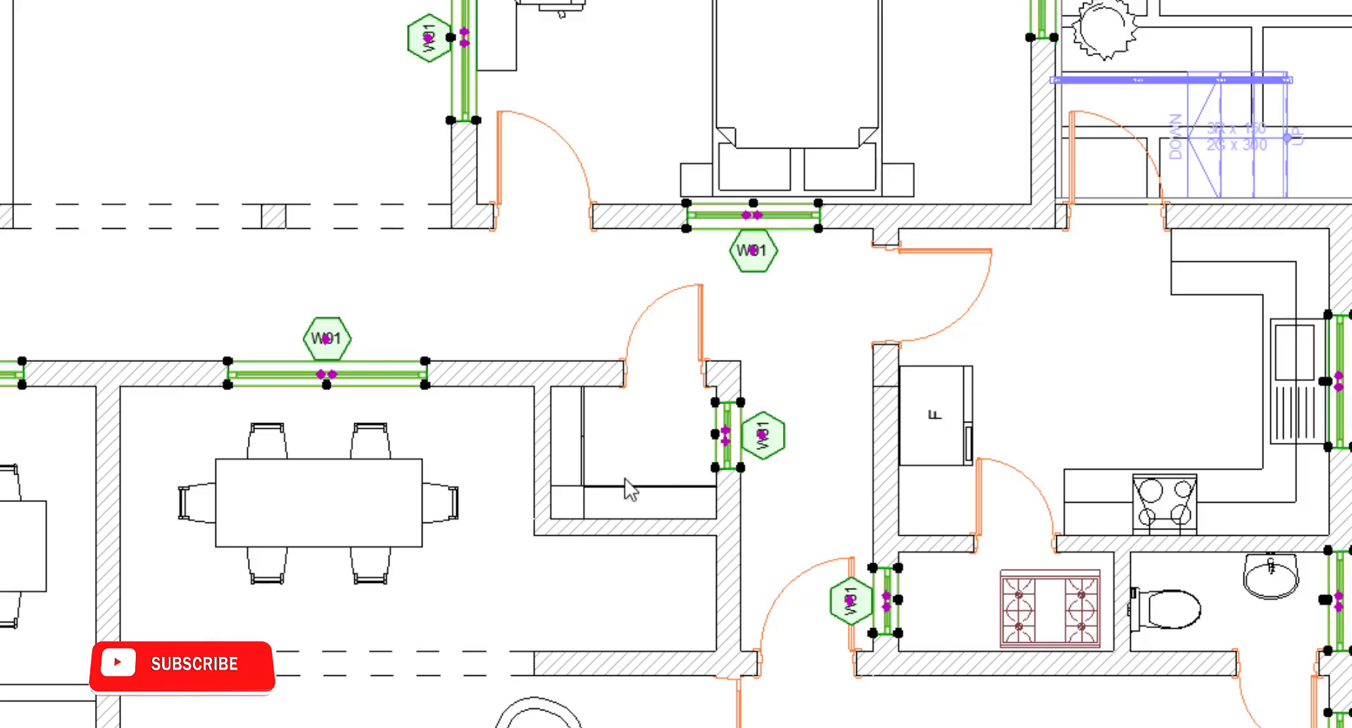
# - Examine the renumbered window markers around the bedrooms and bathrooms, and deselect all windows
pyautogui.scroll(-4, 520, 362)
pyautogui.scroll(7, 583, 133)
pyautogui.moveTo(593, 169); pyautogui.dragTo(1062, 628, button='middle')
pyautogui.scroll(-2, 634, 435)
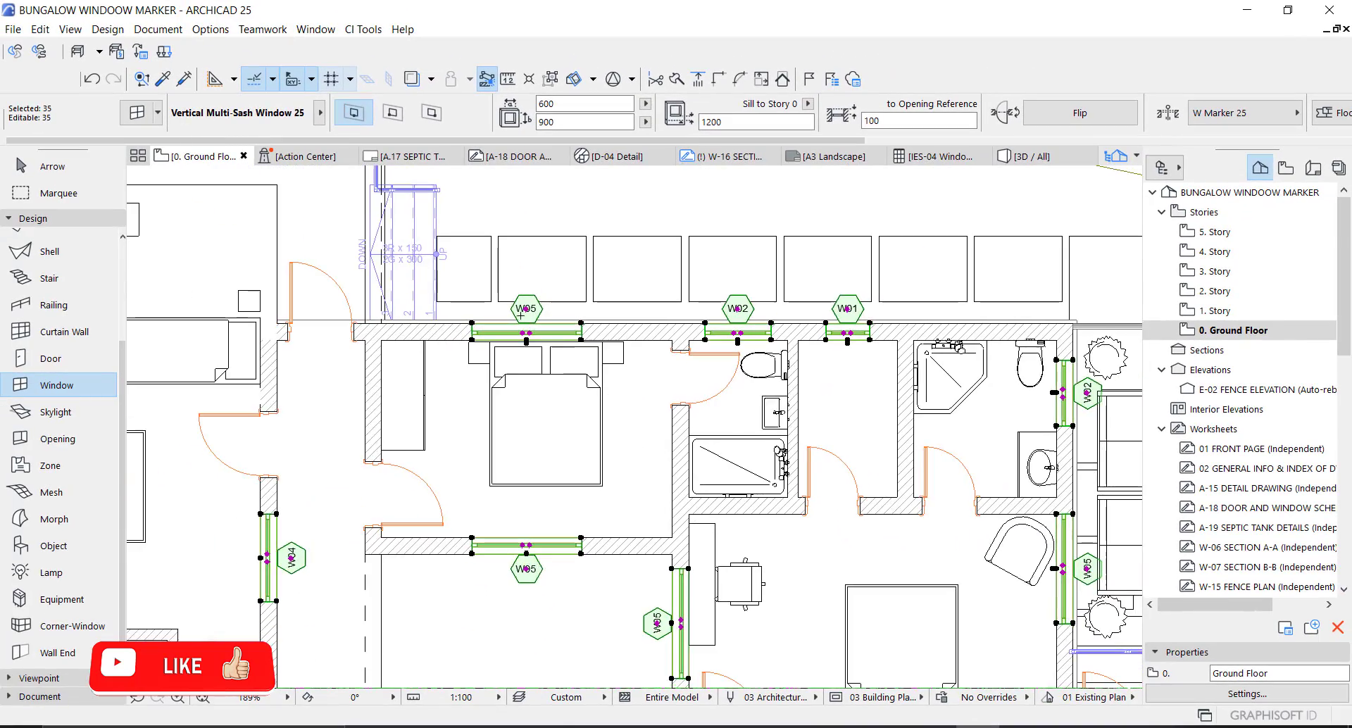
pyautogui.scroll(2, 863, 306)
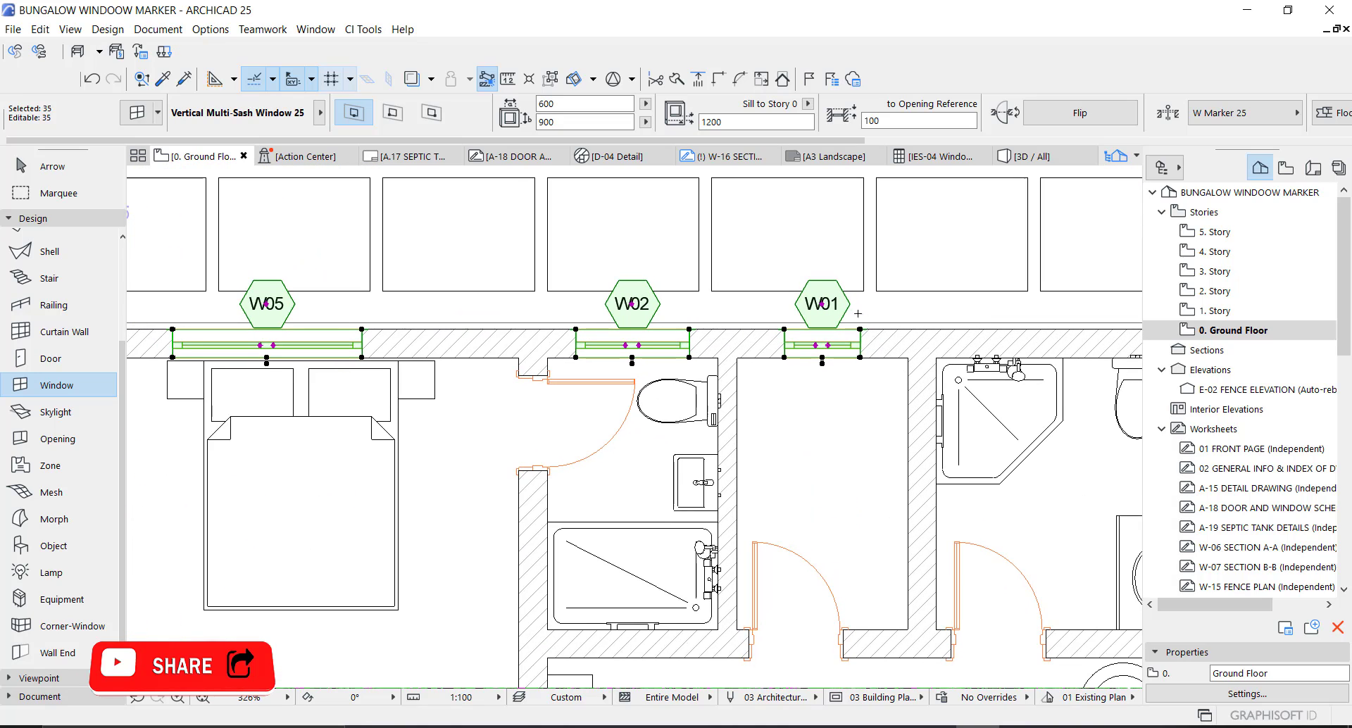
pyautogui.scroll(-3, 866, 314)
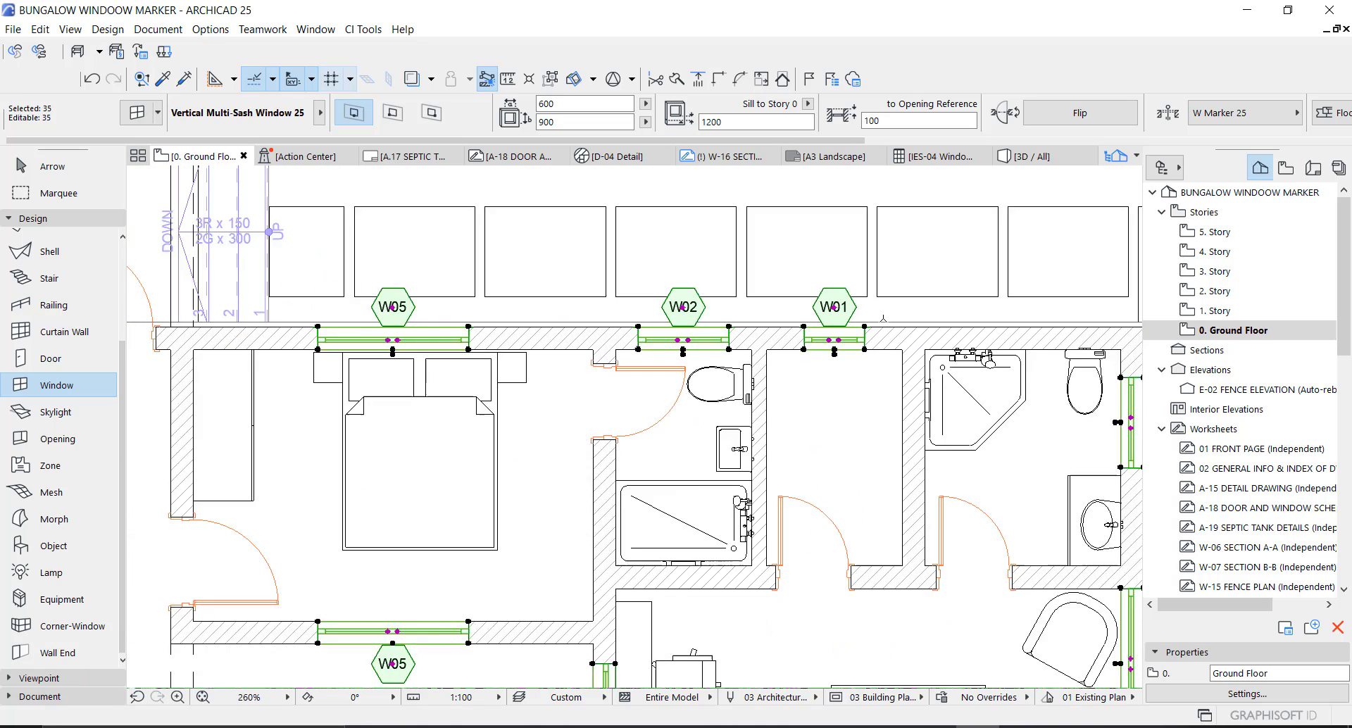
pyautogui.moveTo(523, 339); pyautogui.dragTo(834, 395, button='middle')
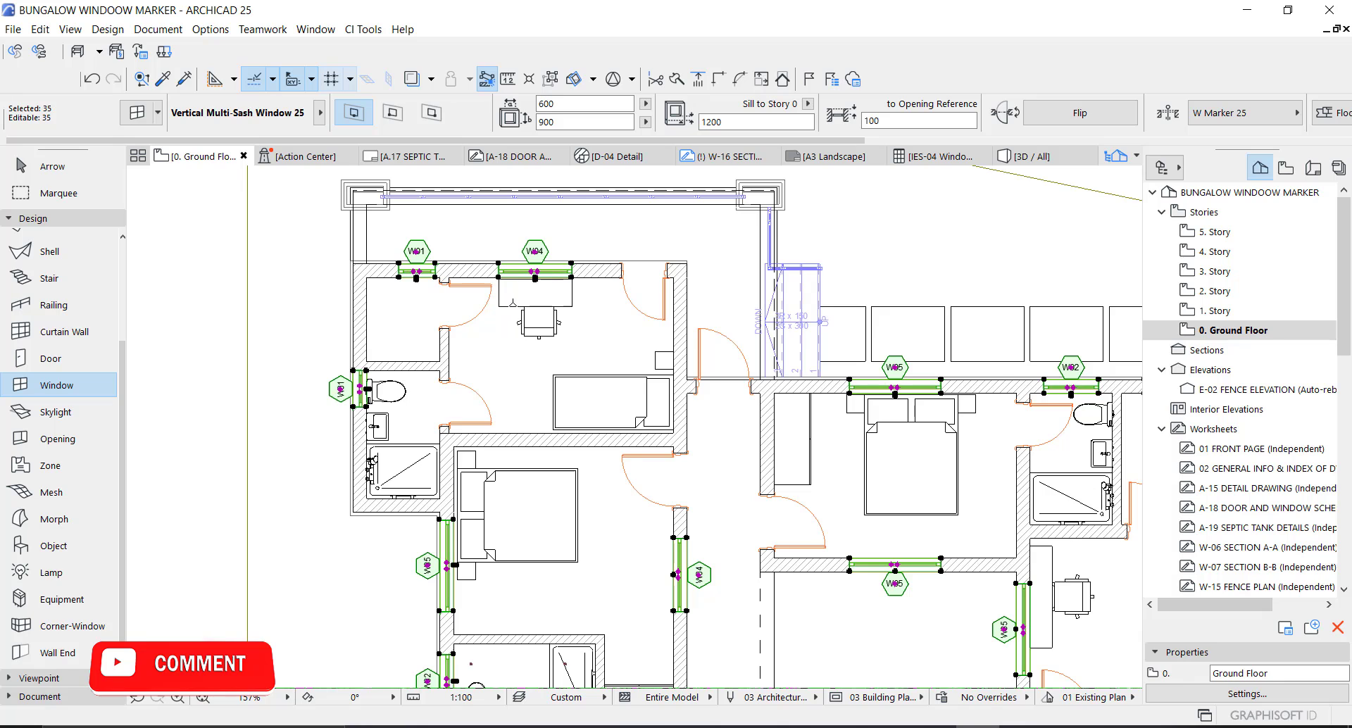
pyautogui.press('Escape')
pyautogui.press('Escape')
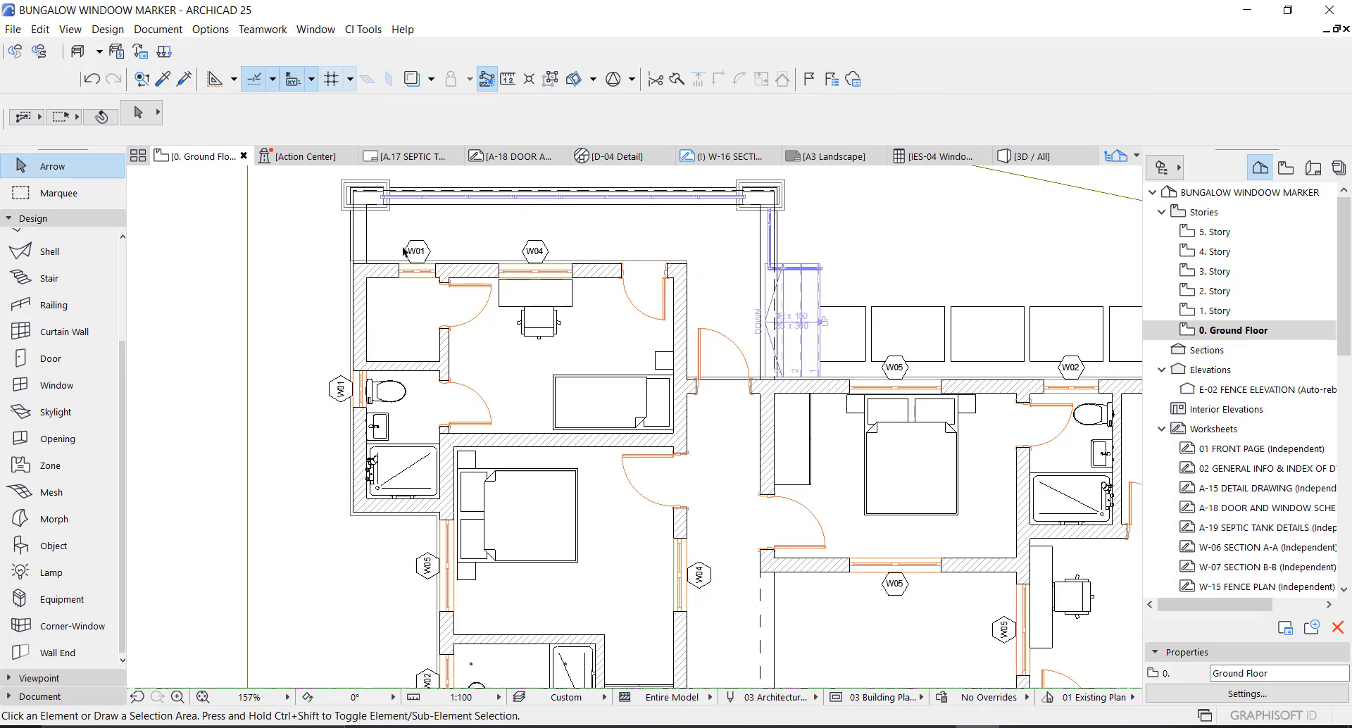
# - Select the W01 windows one after another, including the one beside the toilet, and compare their width and height
pyautogui.scroll(3, 404, 251)
pyautogui.click(397, 285)
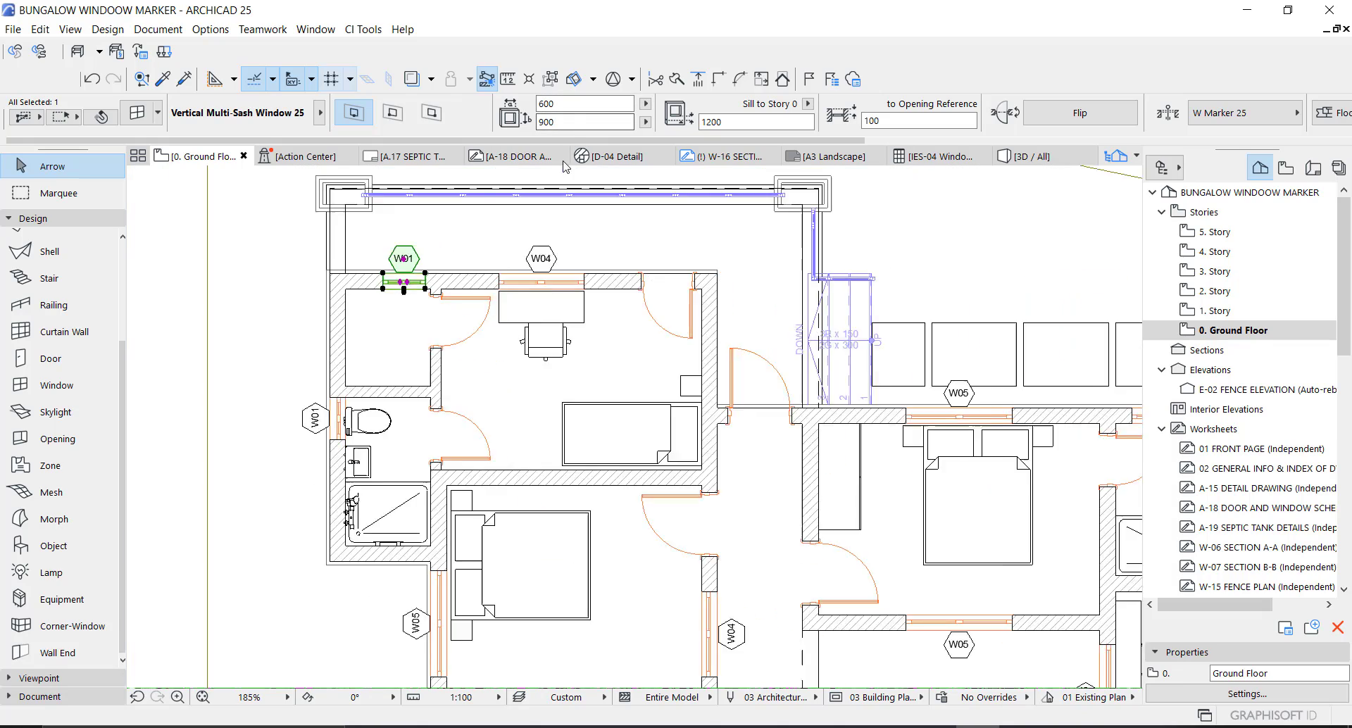
pyautogui.scroll(-3, 355, 272)
pyautogui.scroll(3, 513, 326)
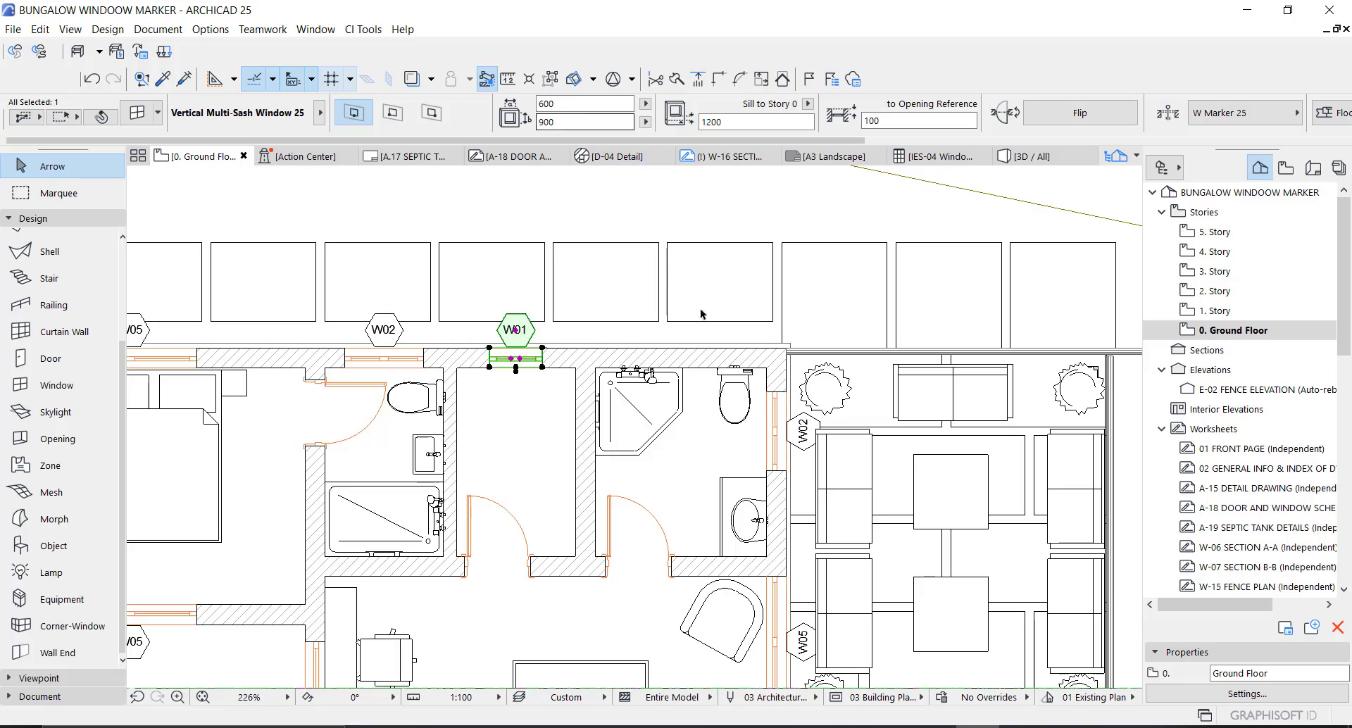
pyautogui.scroll(-4, 701, 314)
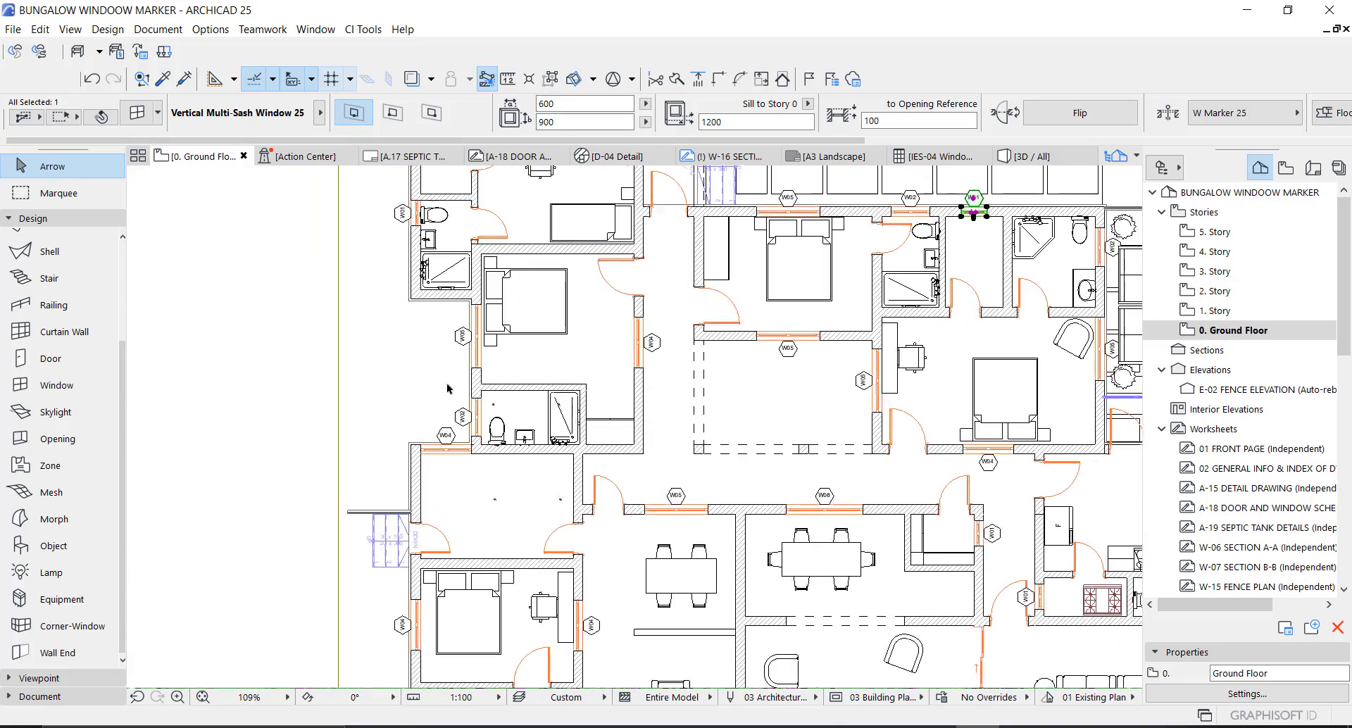
pyautogui.scroll(4, 449, 388)
pyautogui.scroll(-5, 482, 405)
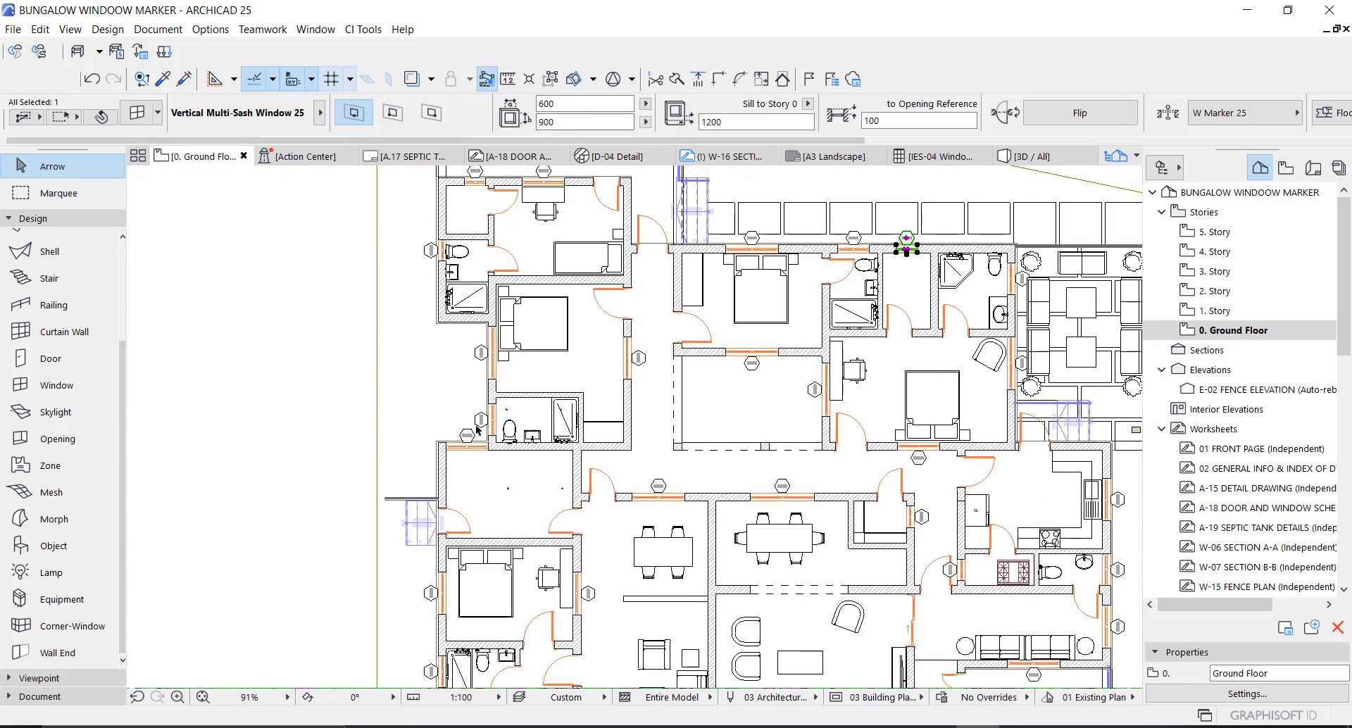
pyautogui.scroll(8, 405, 244)
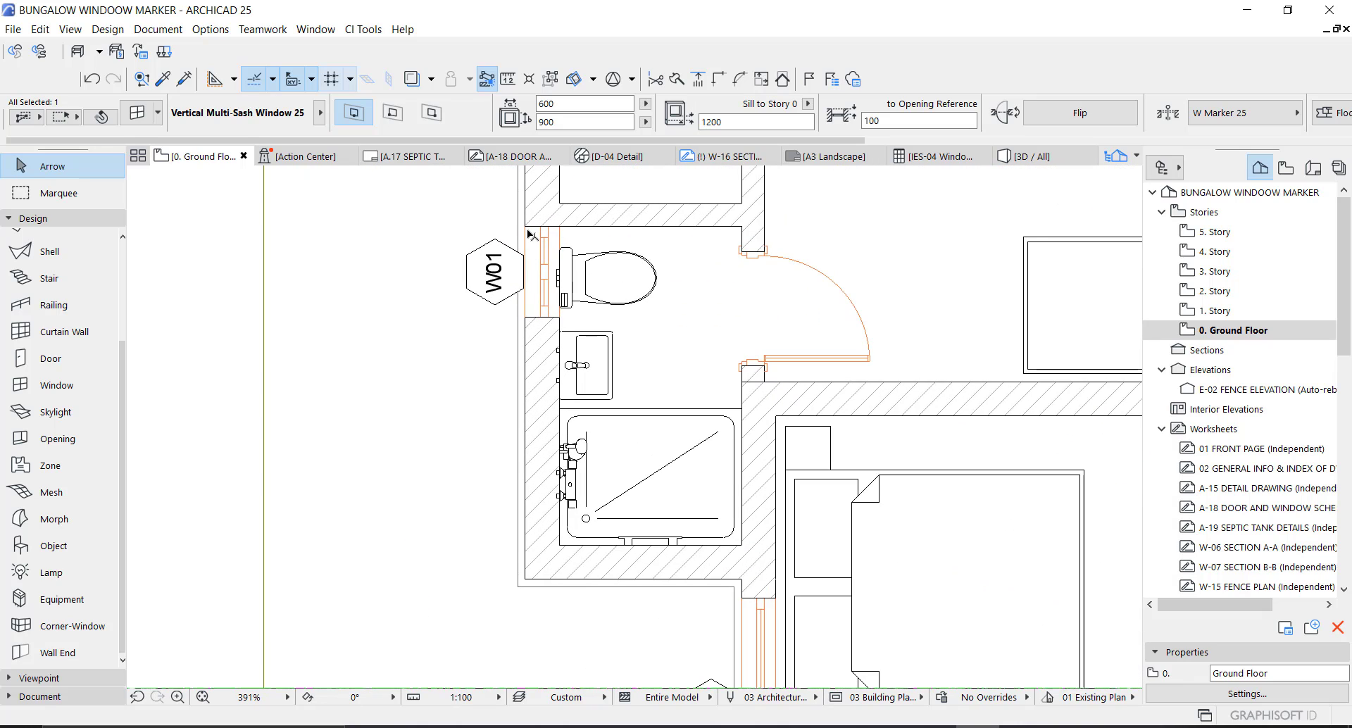
pyautogui.click(530, 234)
pyautogui.scroll(-3, 502, 369)
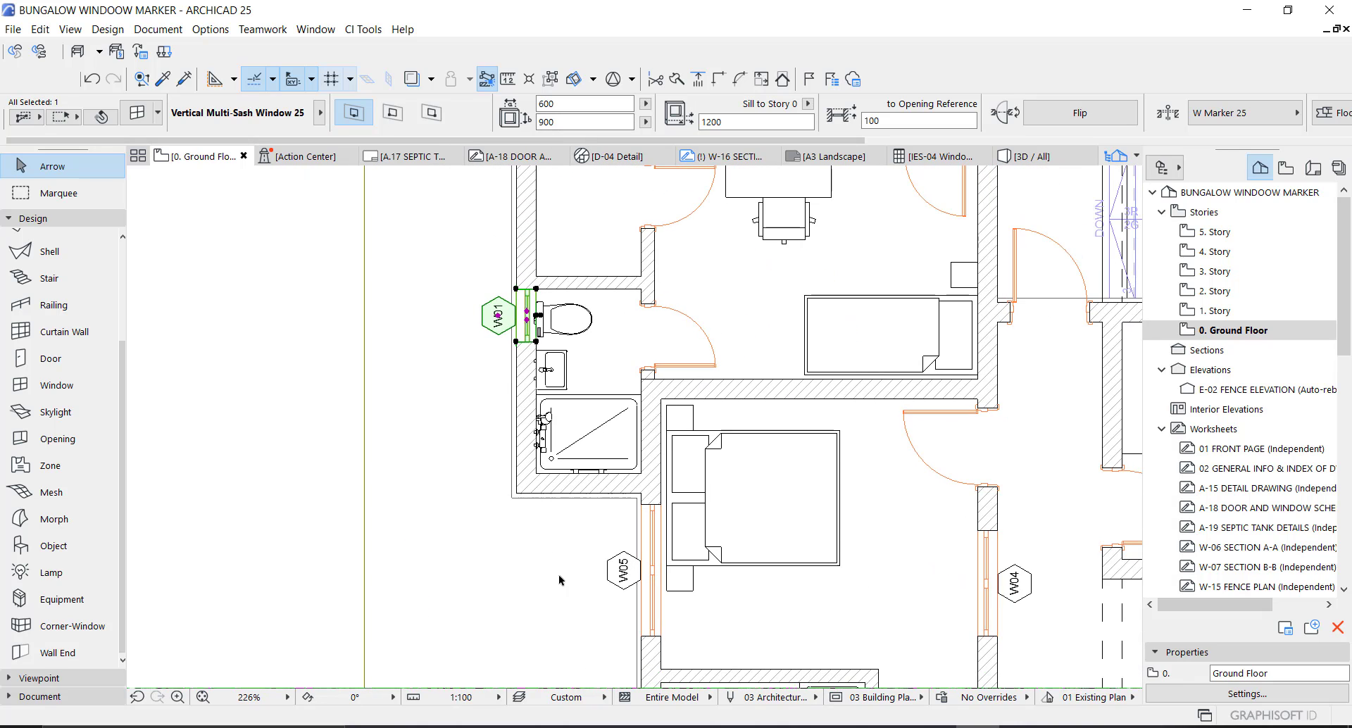
# - Select the W02 windows of the two bathrooms one after another and compare their width and height
pyautogui.moveTo(559, 575); pyautogui.dragTo(349, 655, button='middle')
pyautogui.moveTo(703, 313); pyautogui.dragTo(586, 490, button='middle')
pyautogui.moveTo(592, 311); pyautogui.dragTo(416, 239, button='middle')
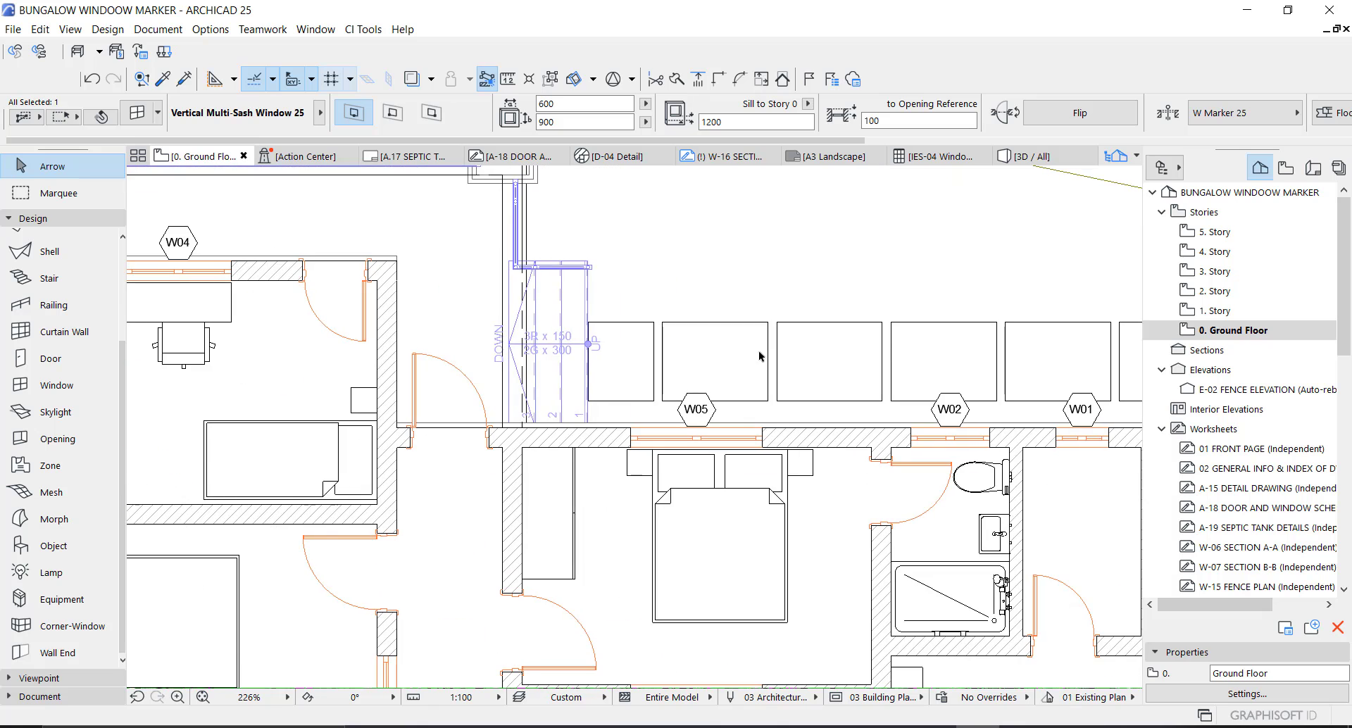
pyautogui.moveTo(762, 357); pyautogui.dragTo(572, 307, button='middle')
pyautogui.click(721, 381)
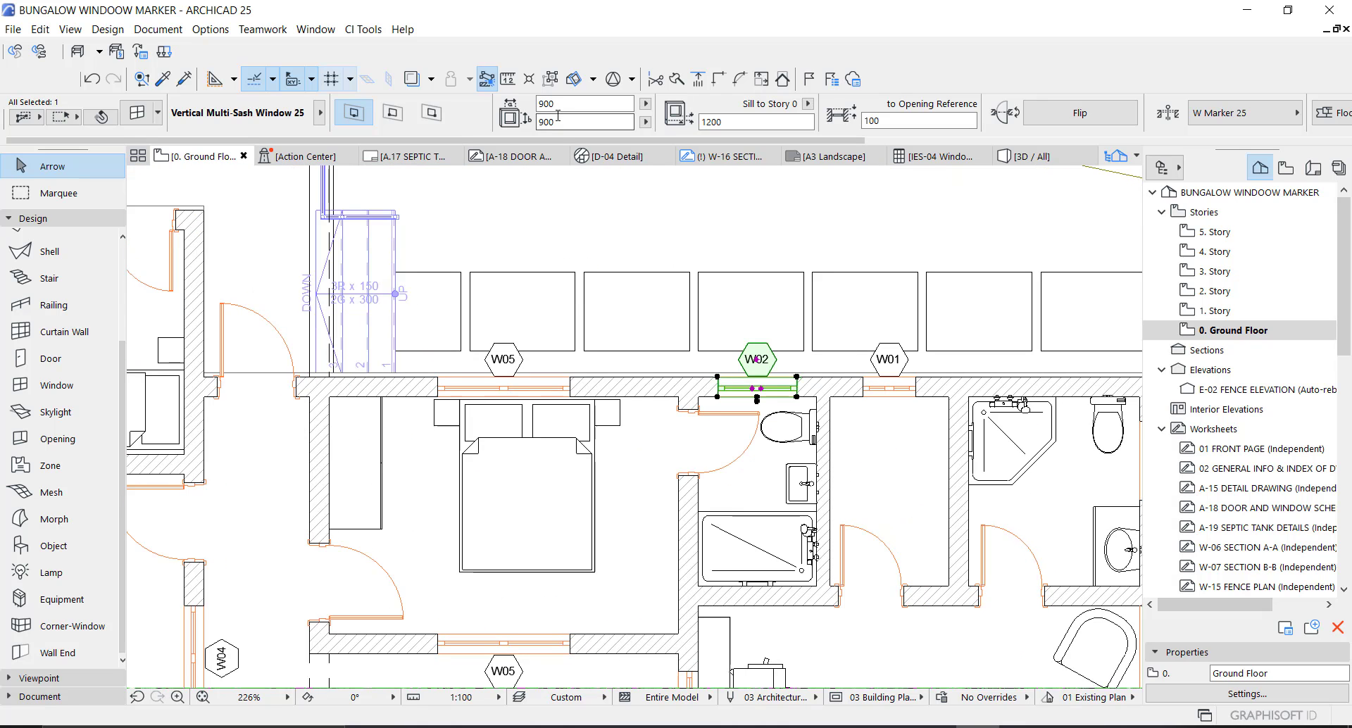
pyautogui.scroll(-3, 597, 371)
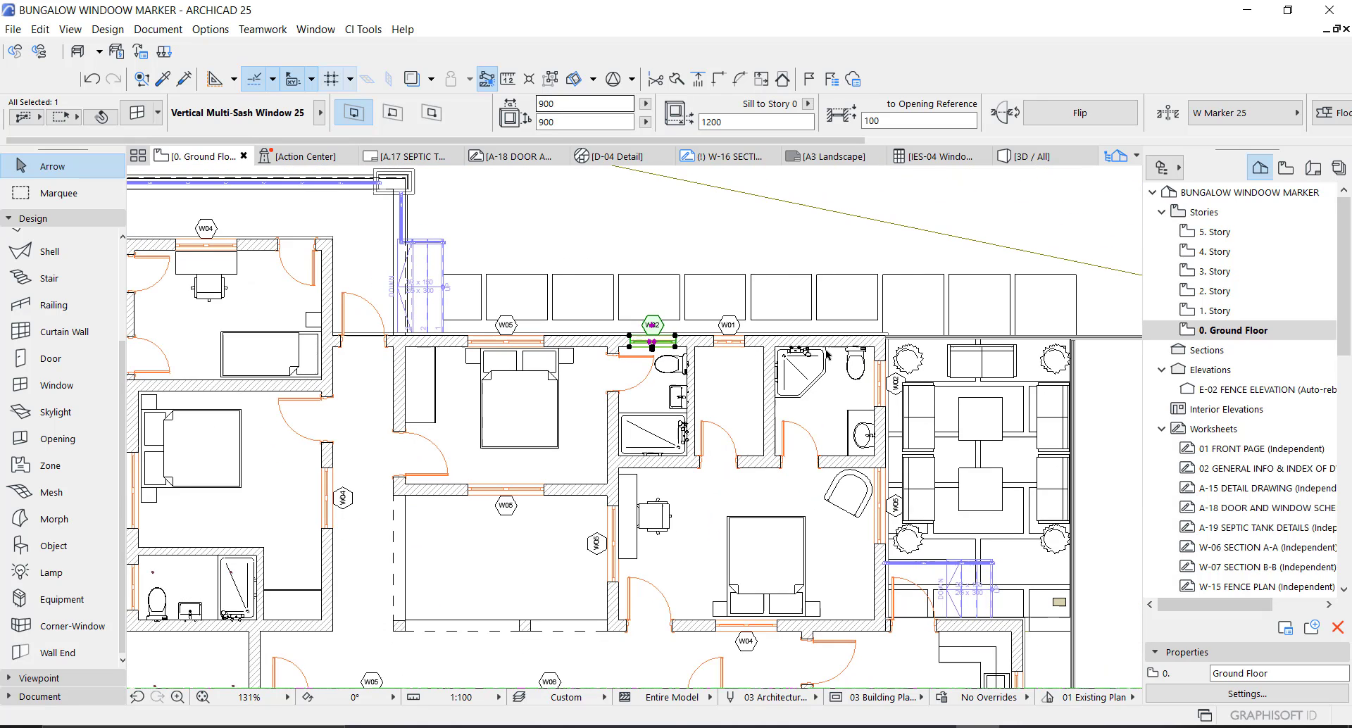
pyautogui.scroll(6, 714, 282)
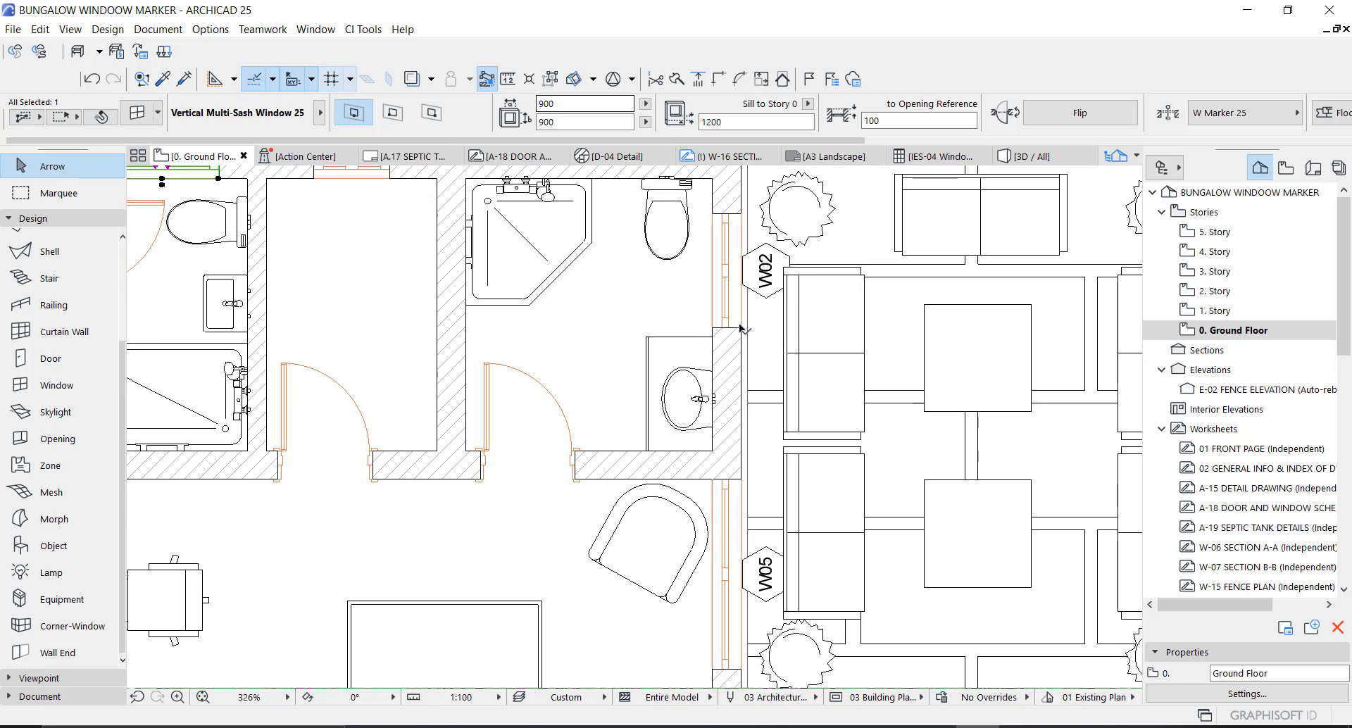
pyautogui.click(740, 324)
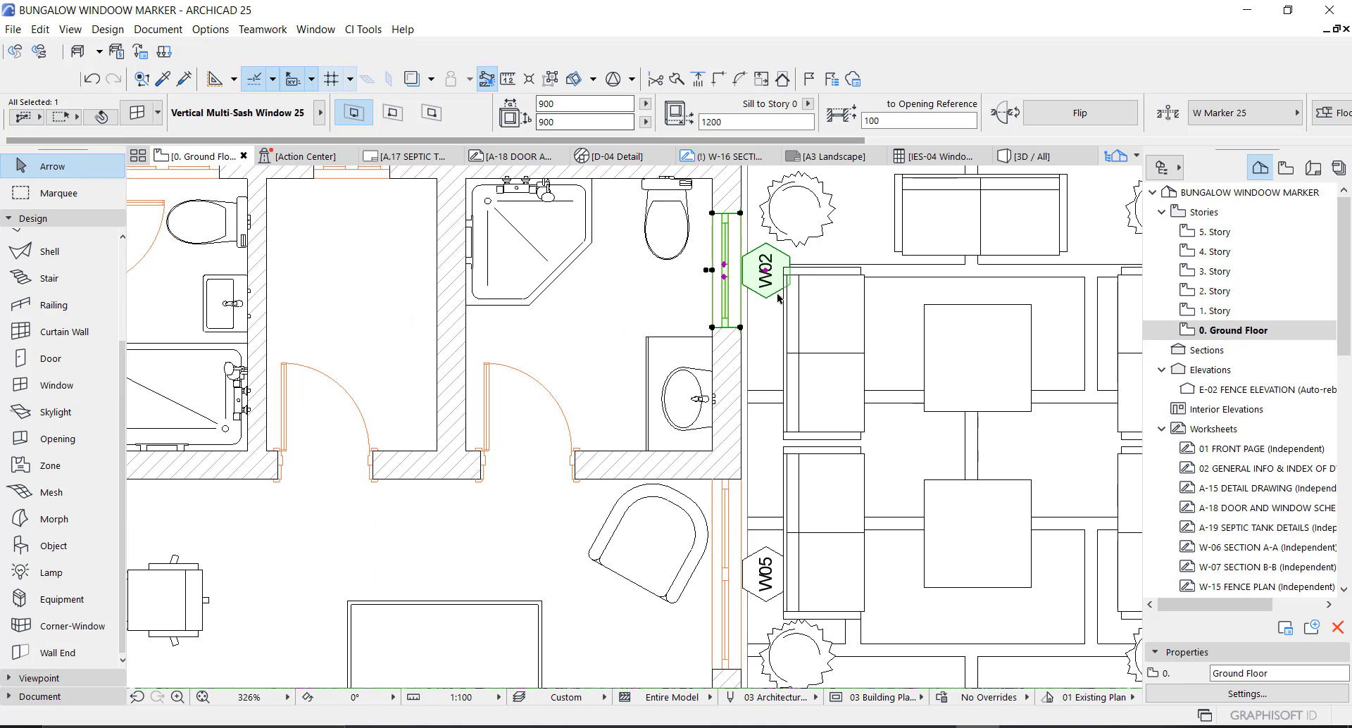
pyautogui.scroll(-5, 918, 344)
# - Select the W05 window behind the bed in the middle bedroom and check its width and height
pyautogui.moveTo(641, 477); pyautogui.dragTo(901, 468, button='middle')
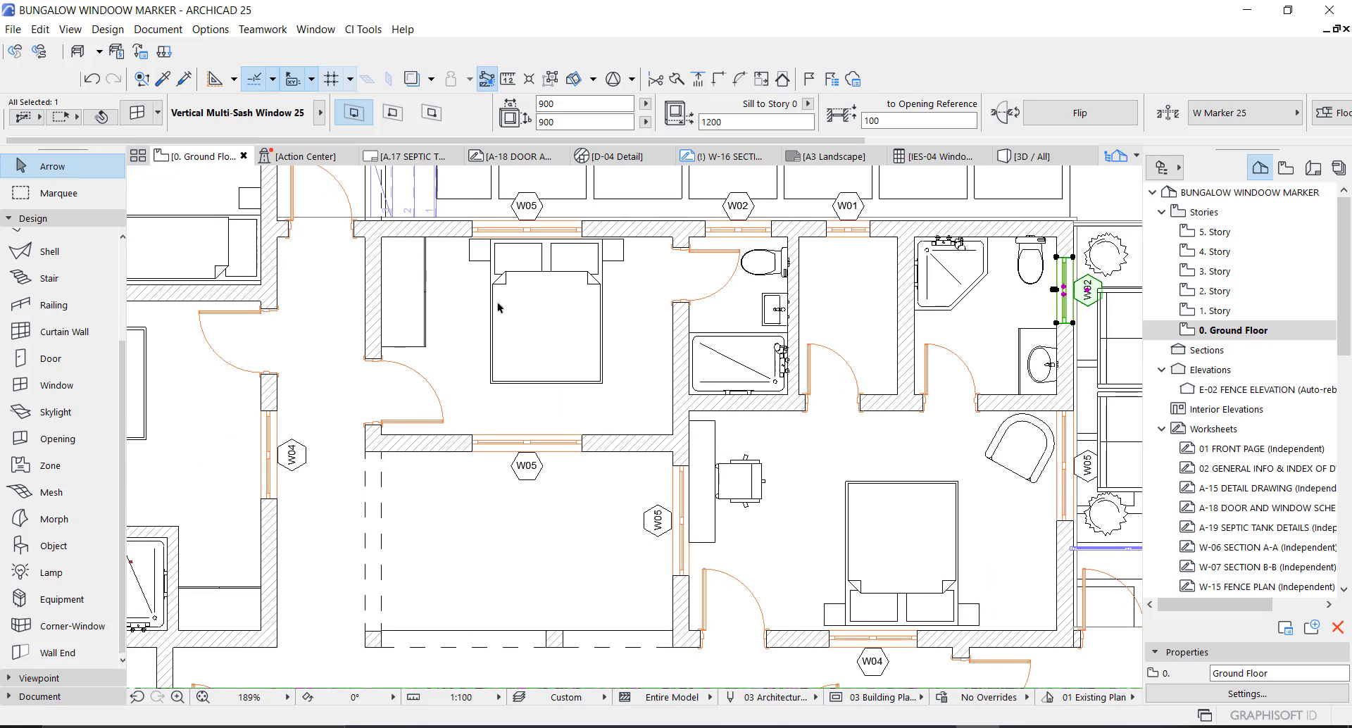
pyautogui.moveTo(469, 288); pyautogui.dragTo(664, 380, button='middle')
pyautogui.scroll(1, 676, 328)
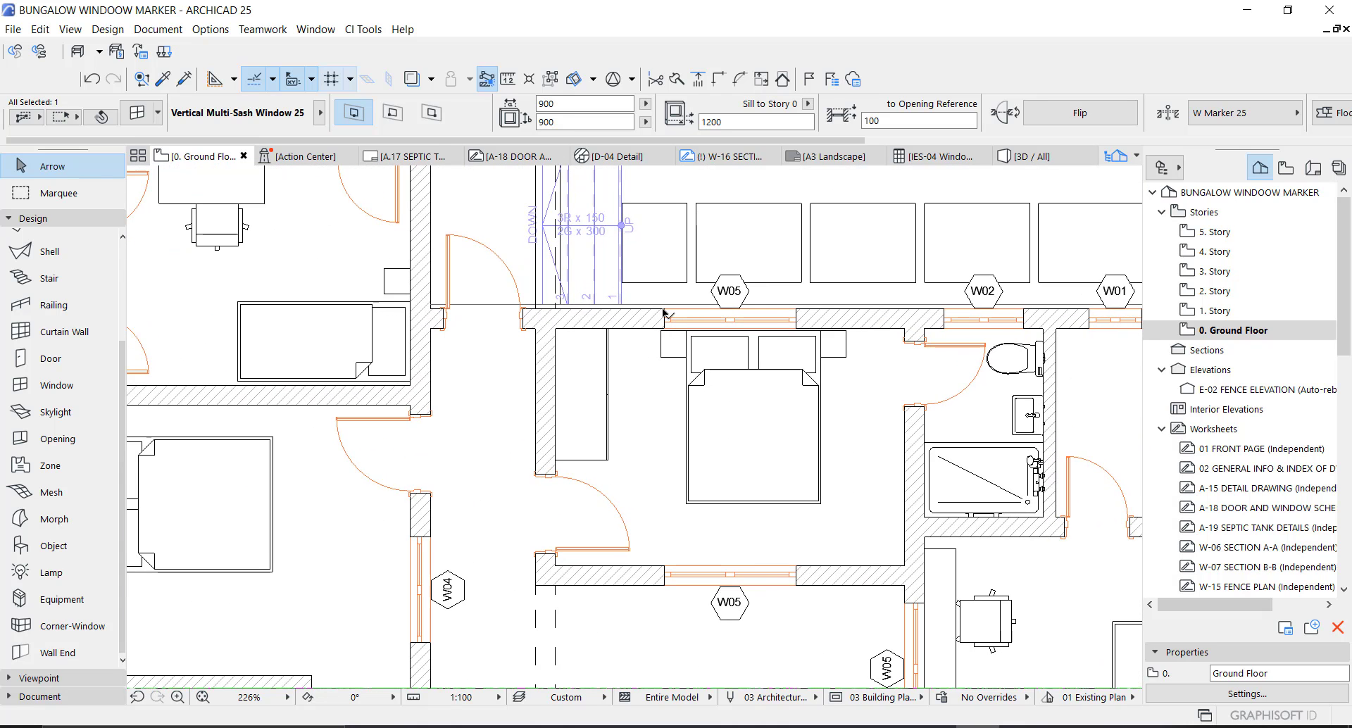
pyautogui.click(664, 313)
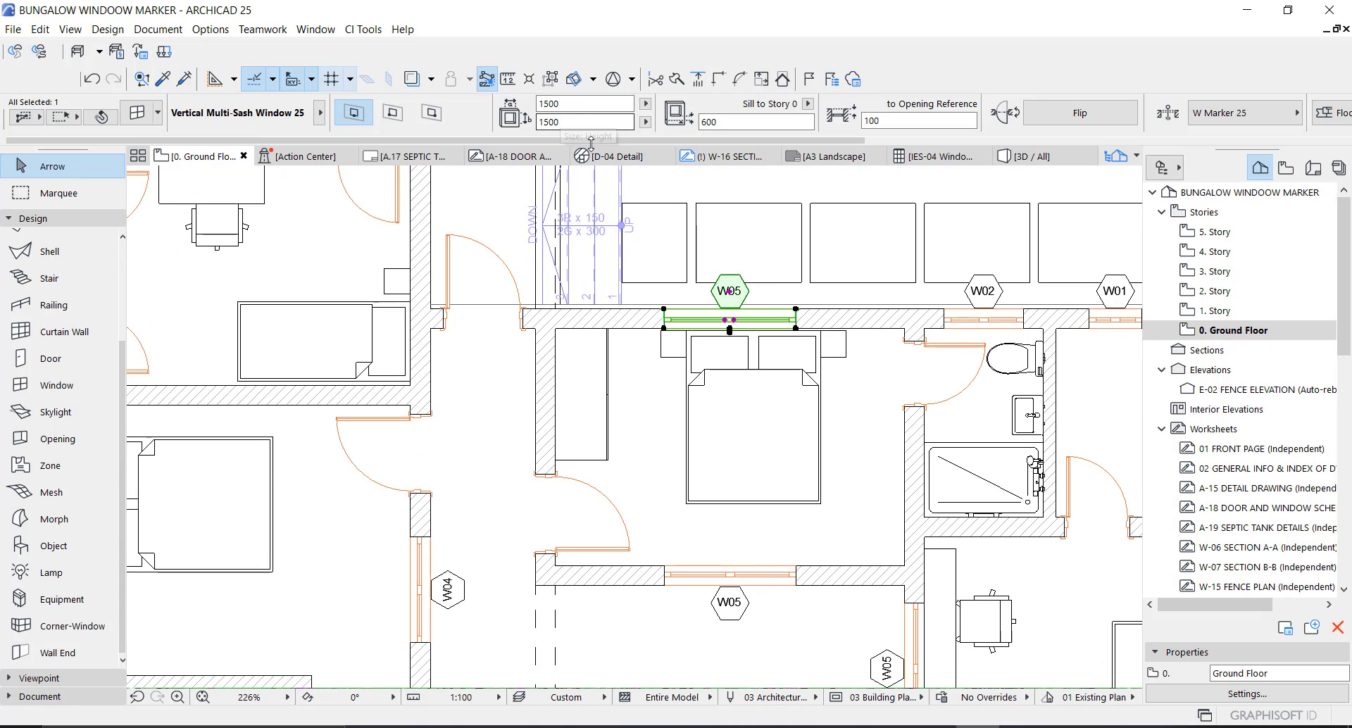
pyautogui.scroll(-4, 669, 254)
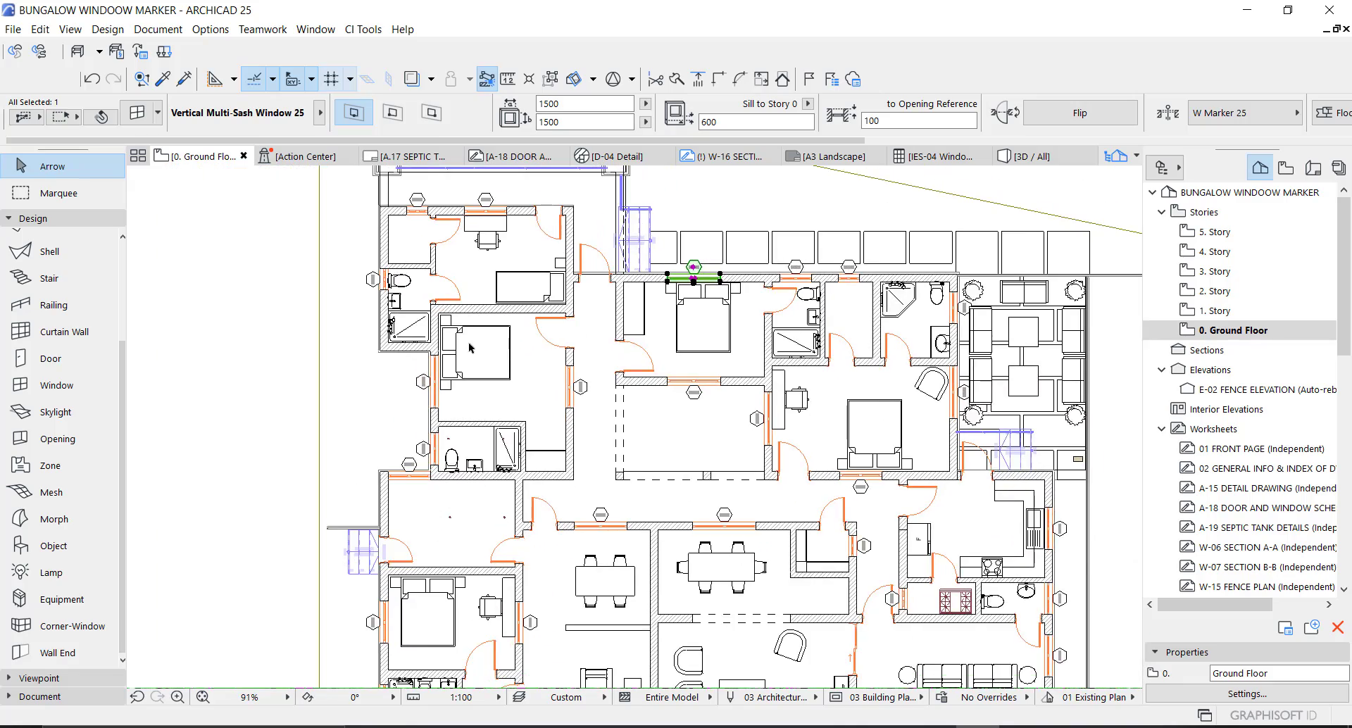
# - Select all doors on the ground floor plan and open their selection settings
pyautogui.moveTo(493, 645); pyautogui.dragTo(493, 483, button='middle')
pyautogui.scroll(3, 448, 289)
pyautogui.scroll(-3, 458, 273)
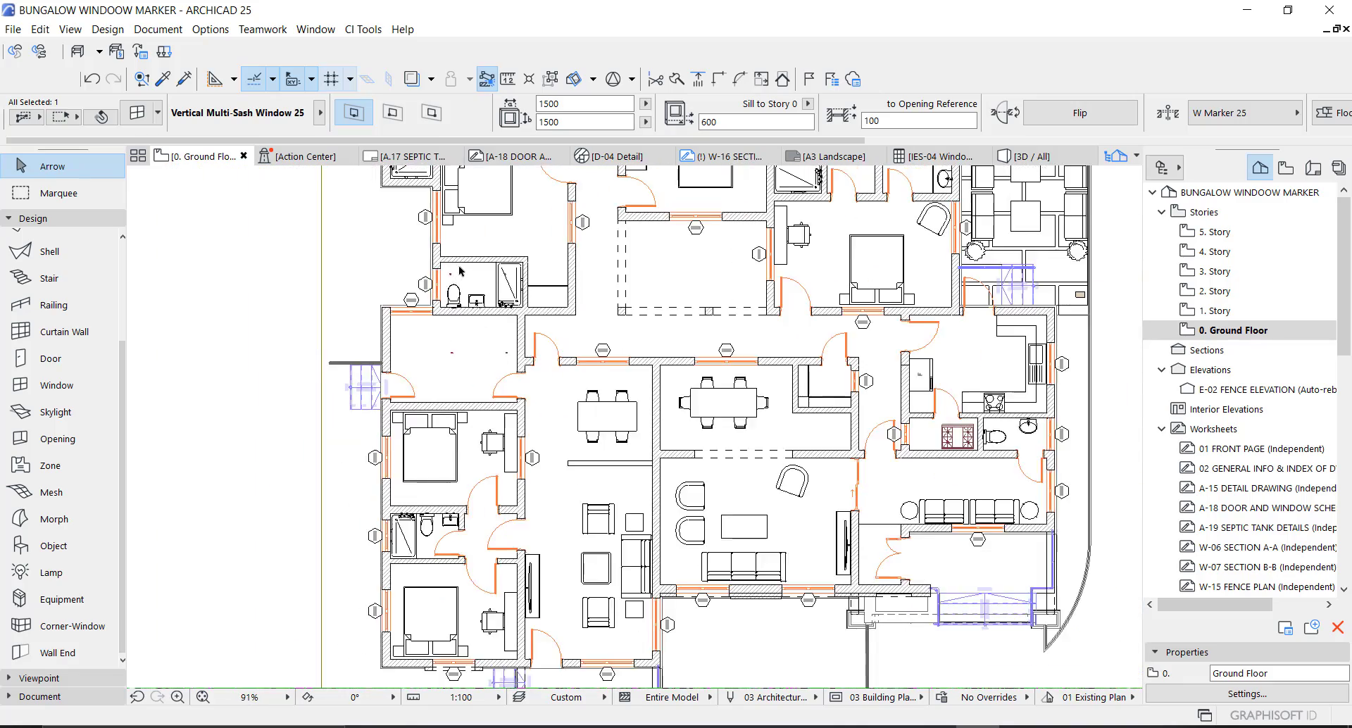
pyautogui.scroll(-2, 461, 271)
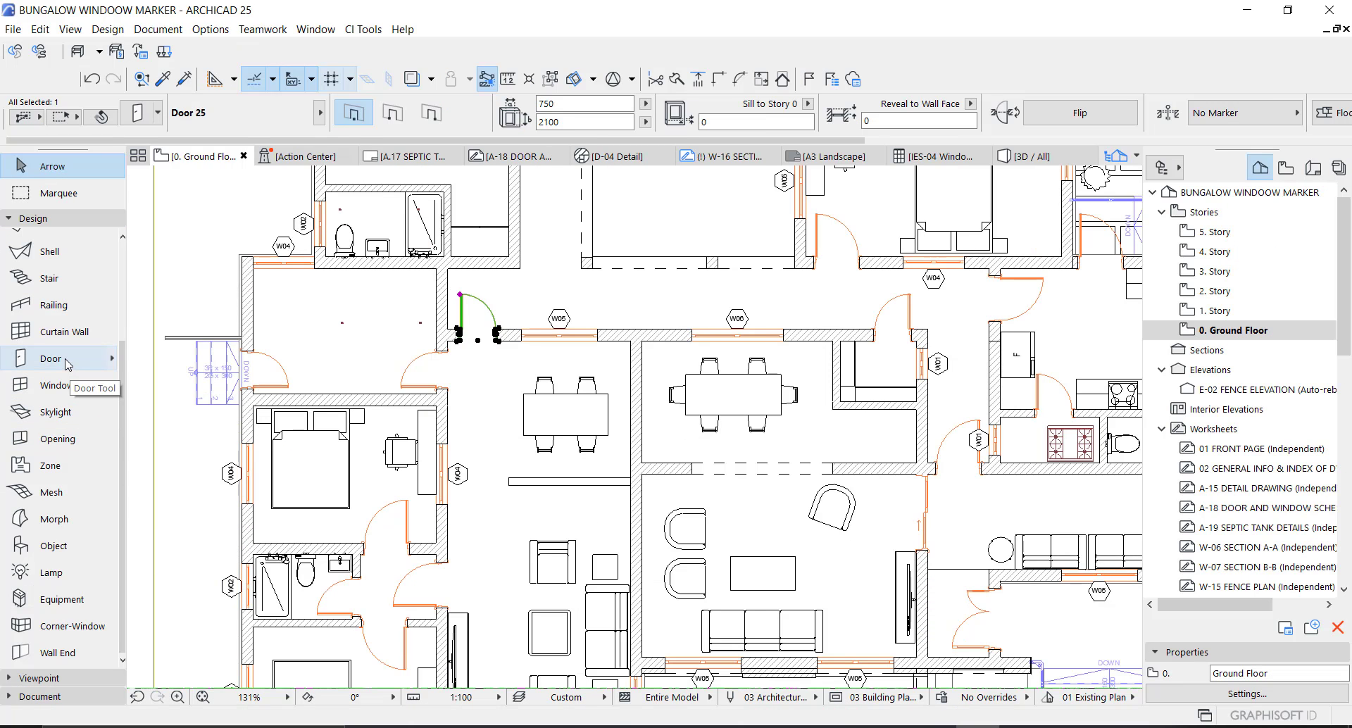
pyautogui.click(64, 361)
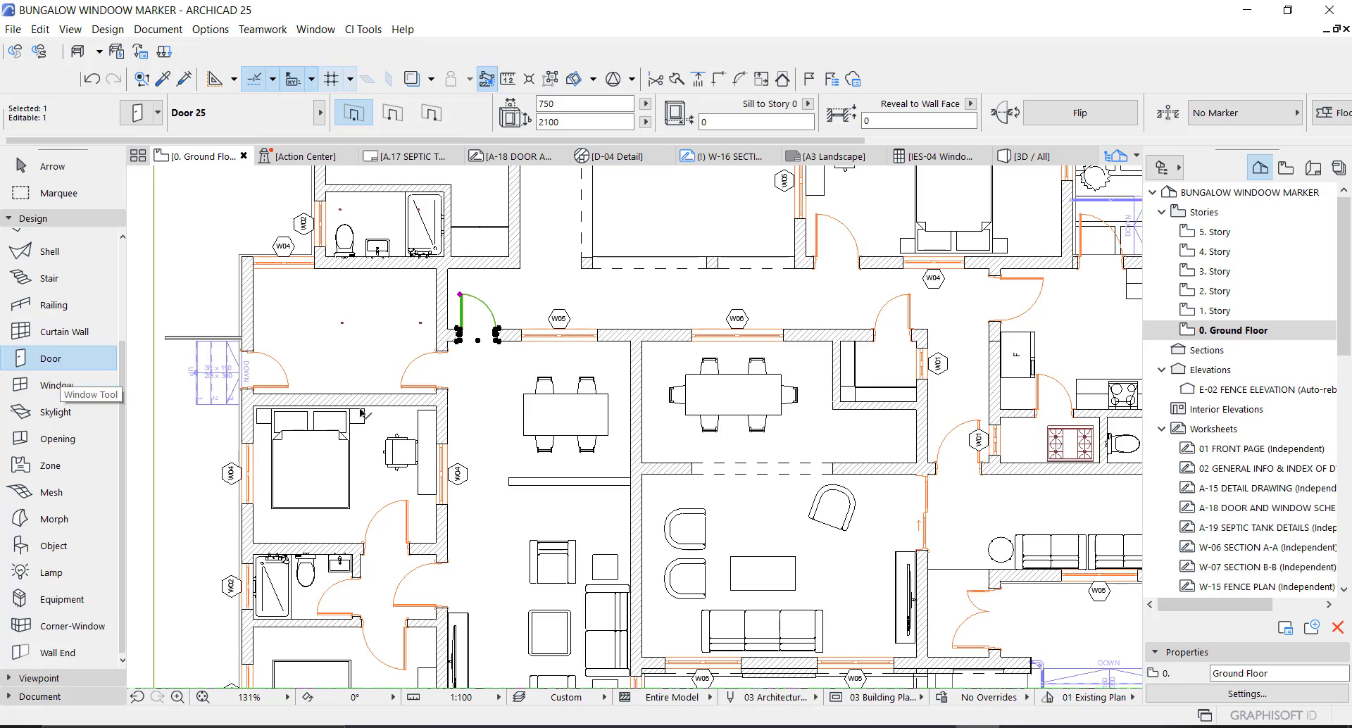
pyautogui.hotkey('ctrl', 'a')
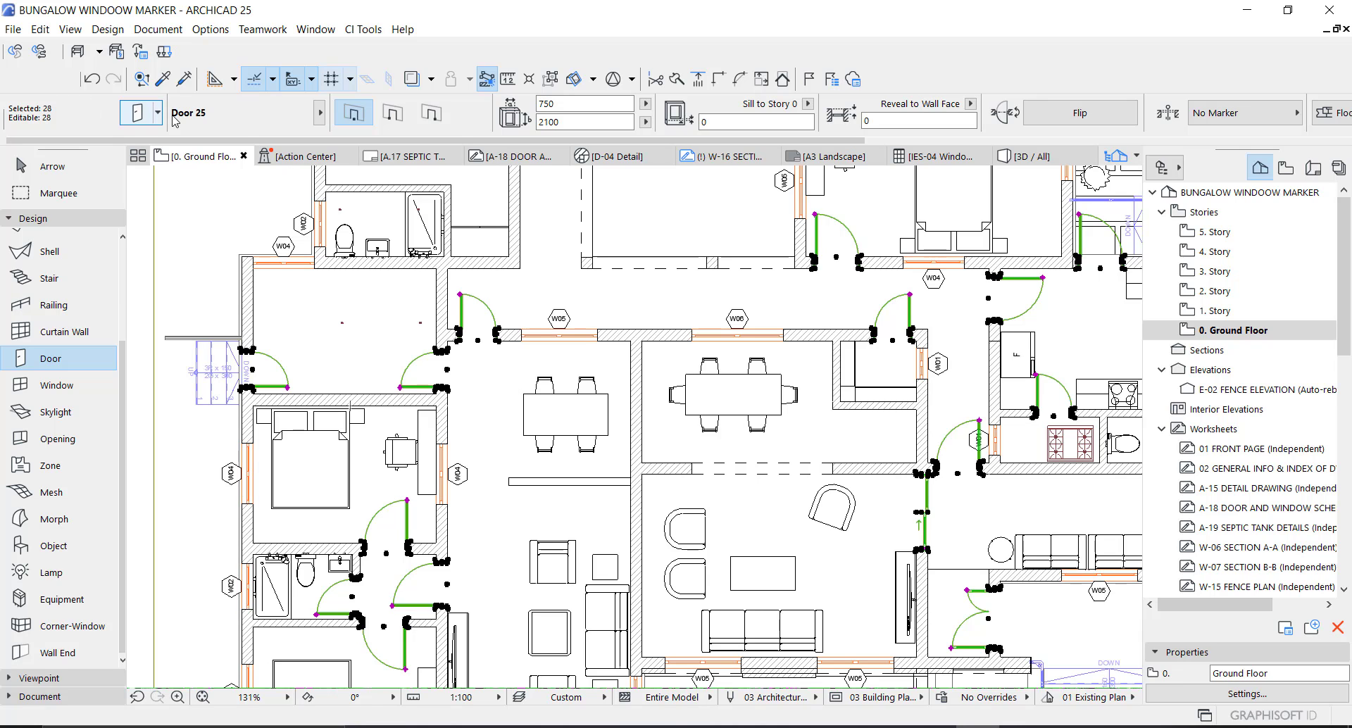
pyautogui.doubleClick(989, 306)
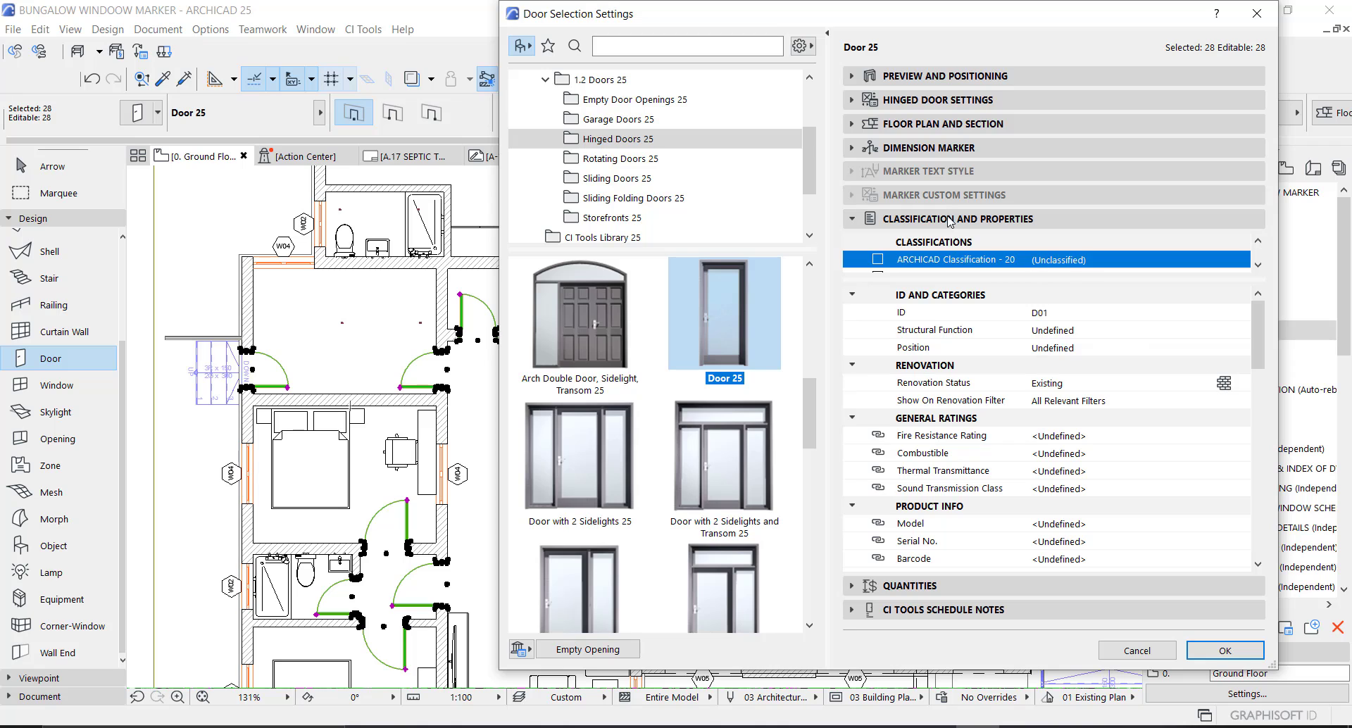
# - Assign the D Marker 25 to the doors with an oval marker head and fit its shape to the text
pyautogui.click(929, 149)
pyautogui.click(933, 173)
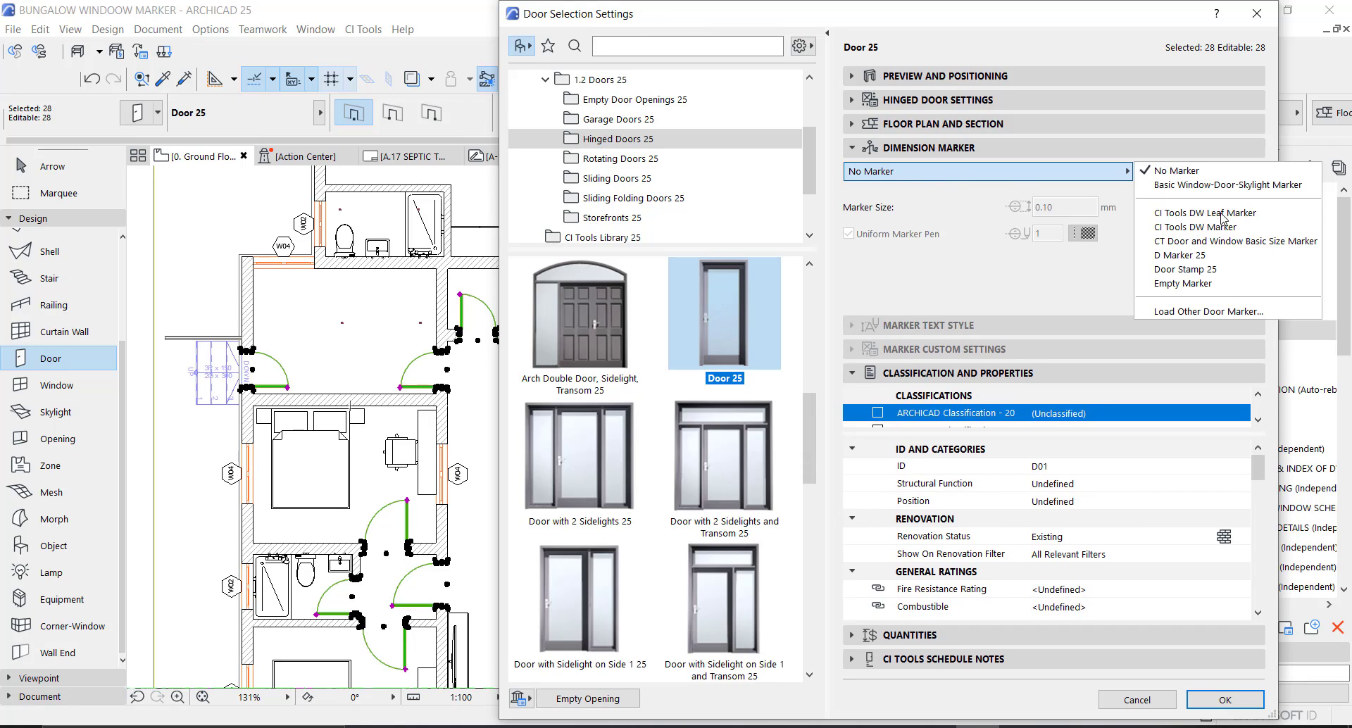
pyautogui.click(1185, 262)
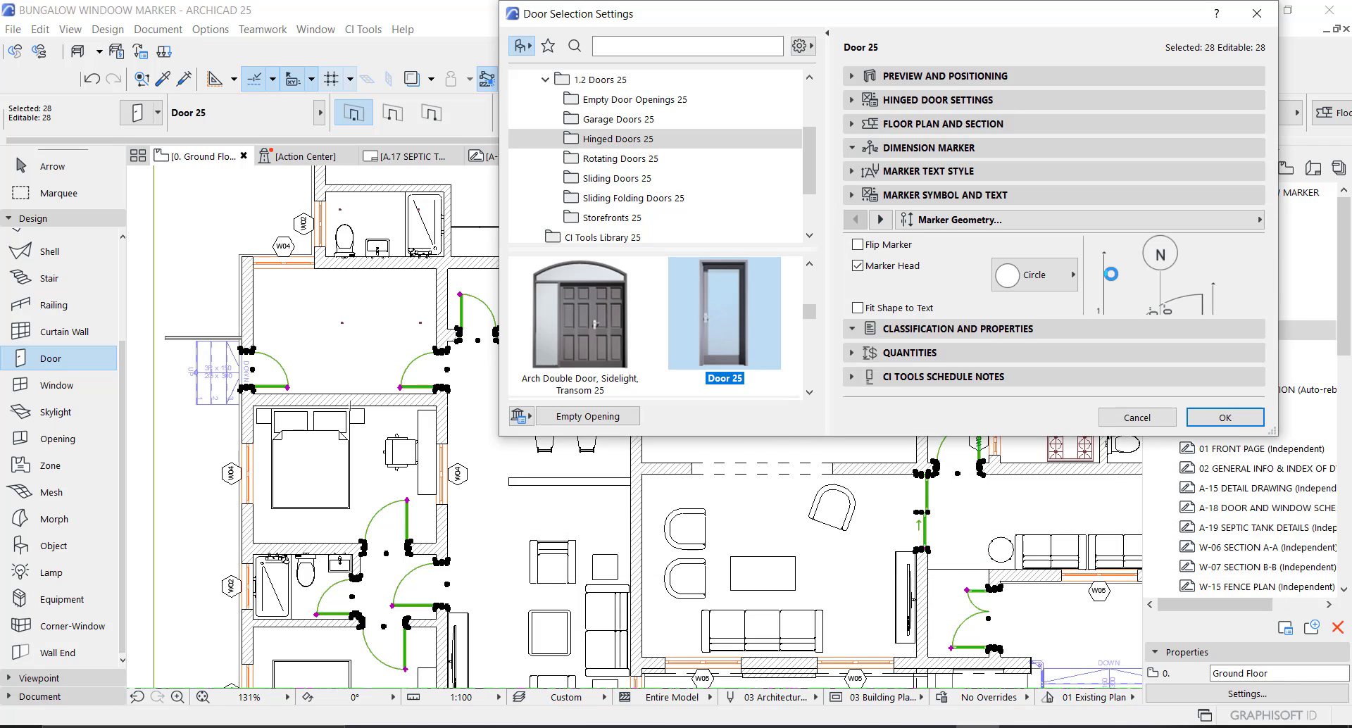
pyautogui.click(1034, 274)
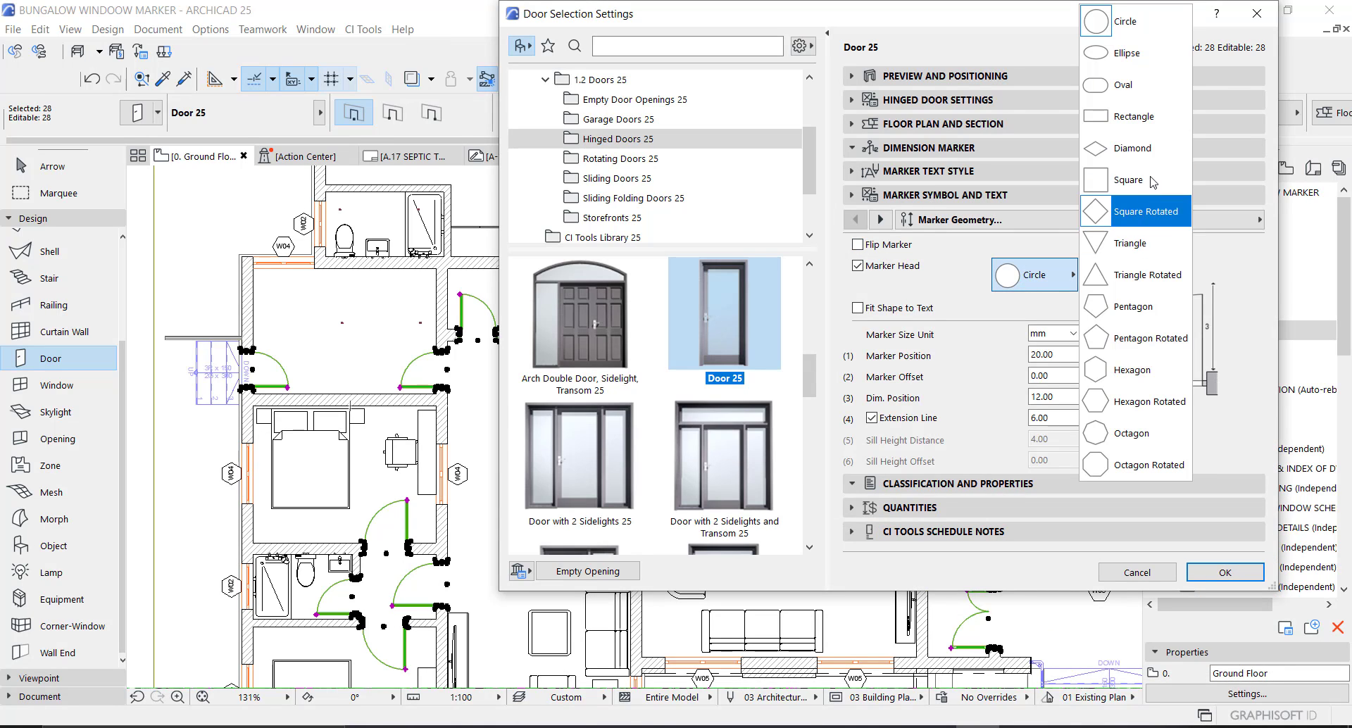
pyautogui.click(1120, 88)
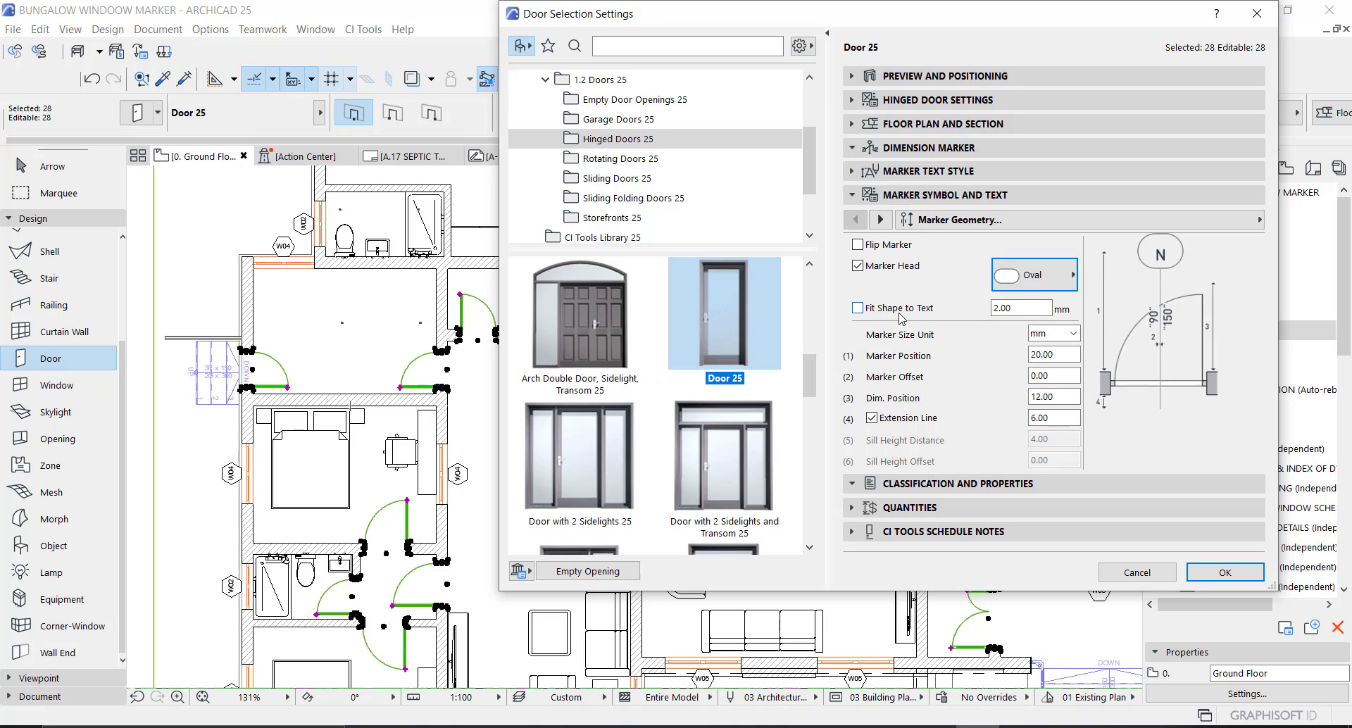
pyautogui.click(868, 310)
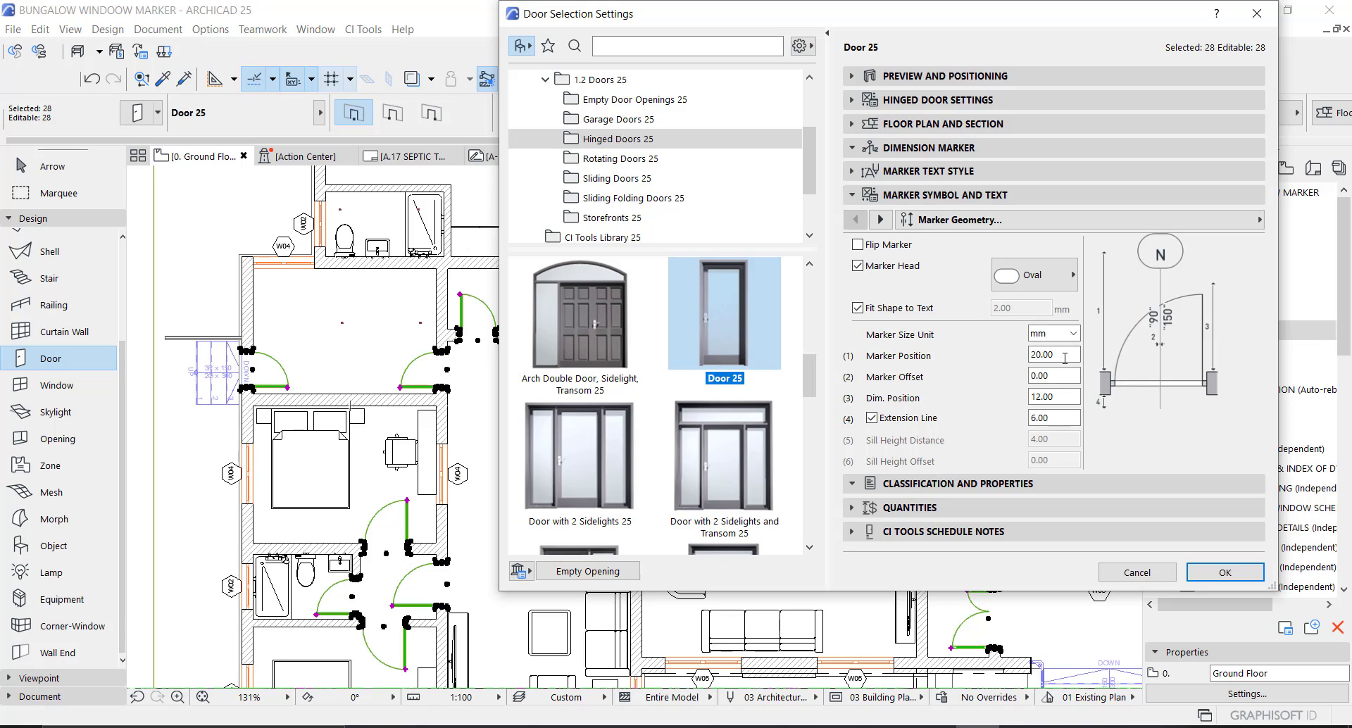
# - Set the door marker position to 2 mm and the dimension position to 0, and turn off the extension line
pyautogui.moveTo(1063, 359); pyautogui.dragTo(984, 368)
pyautogui.write('2')
pyautogui.moveTo(1058, 398); pyautogui.dragTo(995, 409)
pyautogui.press('Tab')
pyautogui.write('0')
pyautogui.click(892, 423)
pyautogui.click(872, 419)
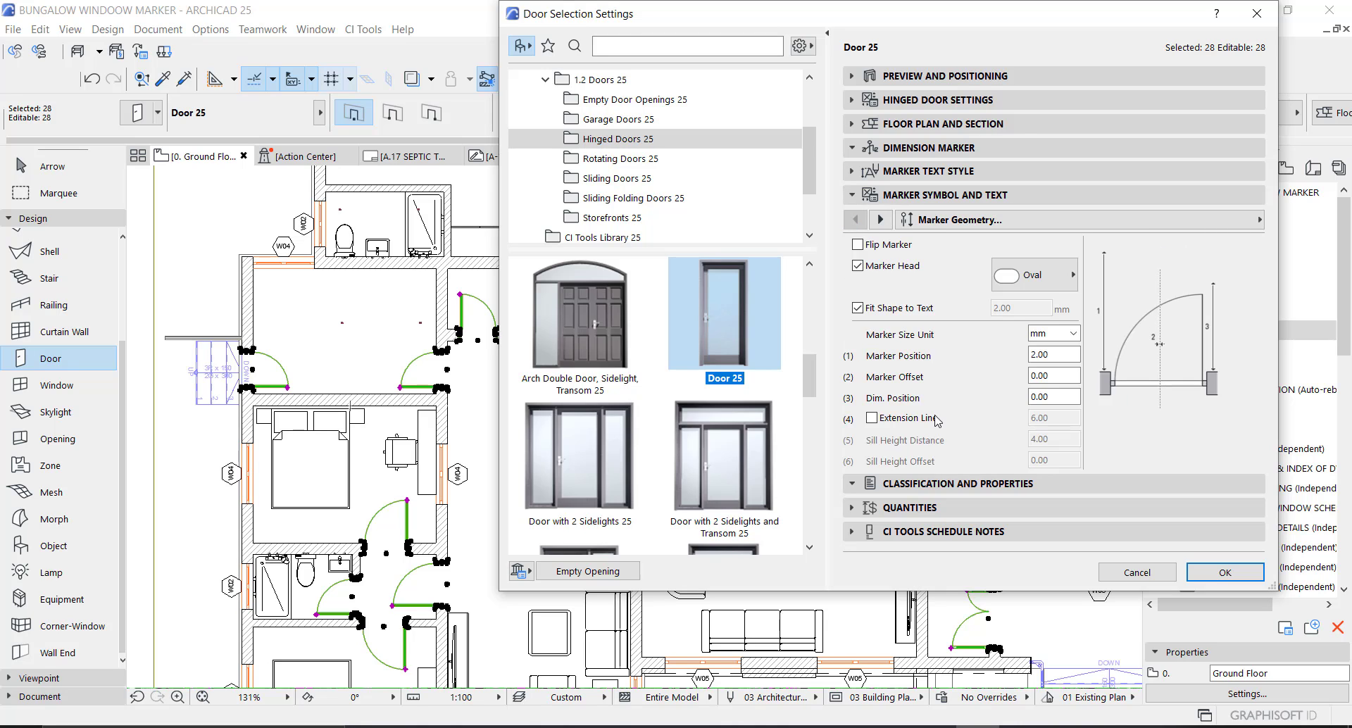
# - Make the door markers show the Element ID and switch off their dimension content
pyautogui.click(880, 220)
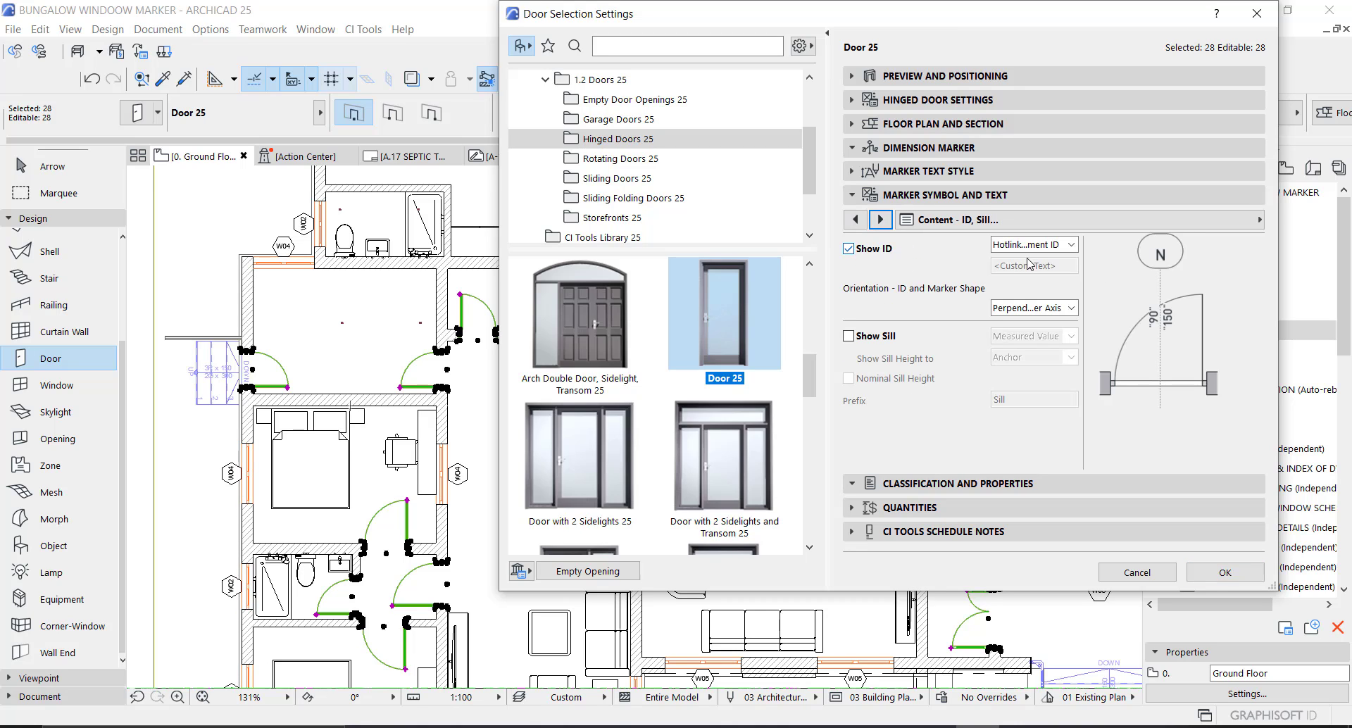
pyautogui.click(1033, 244)
pyautogui.click(1029, 266)
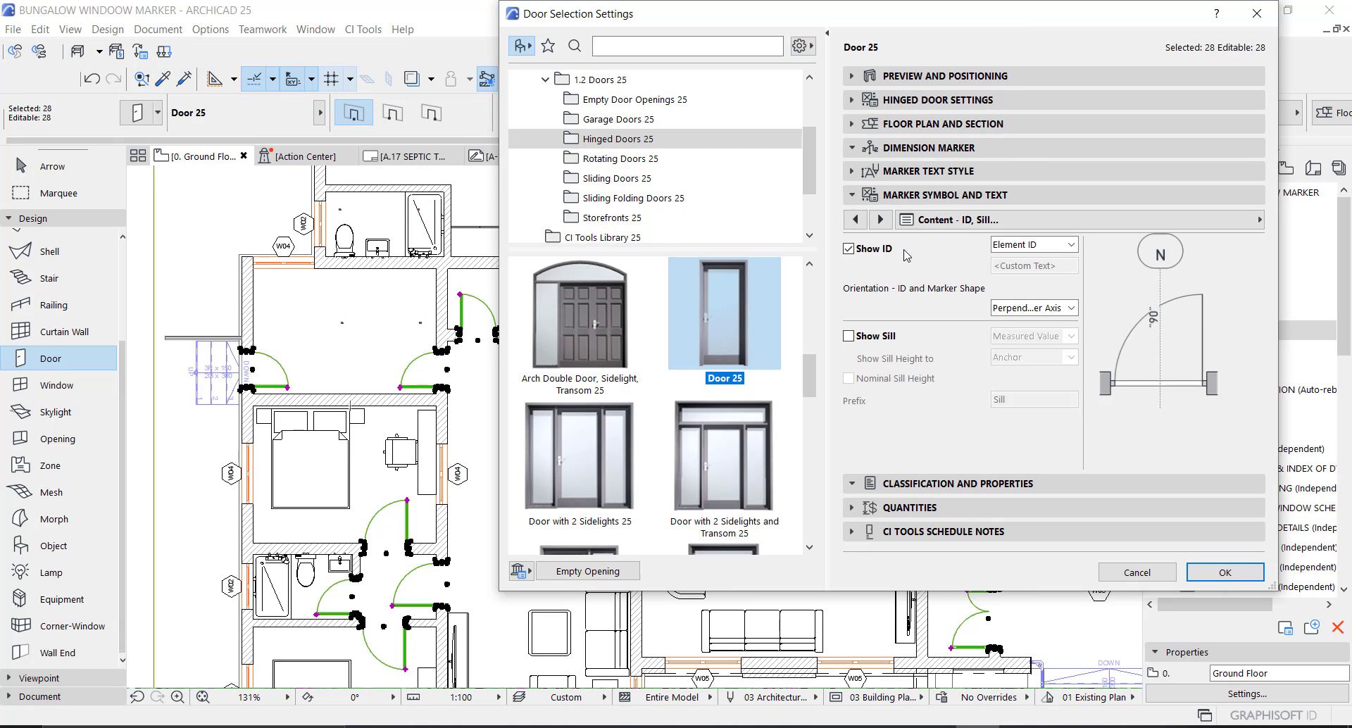
pyautogui.click(880, 220)
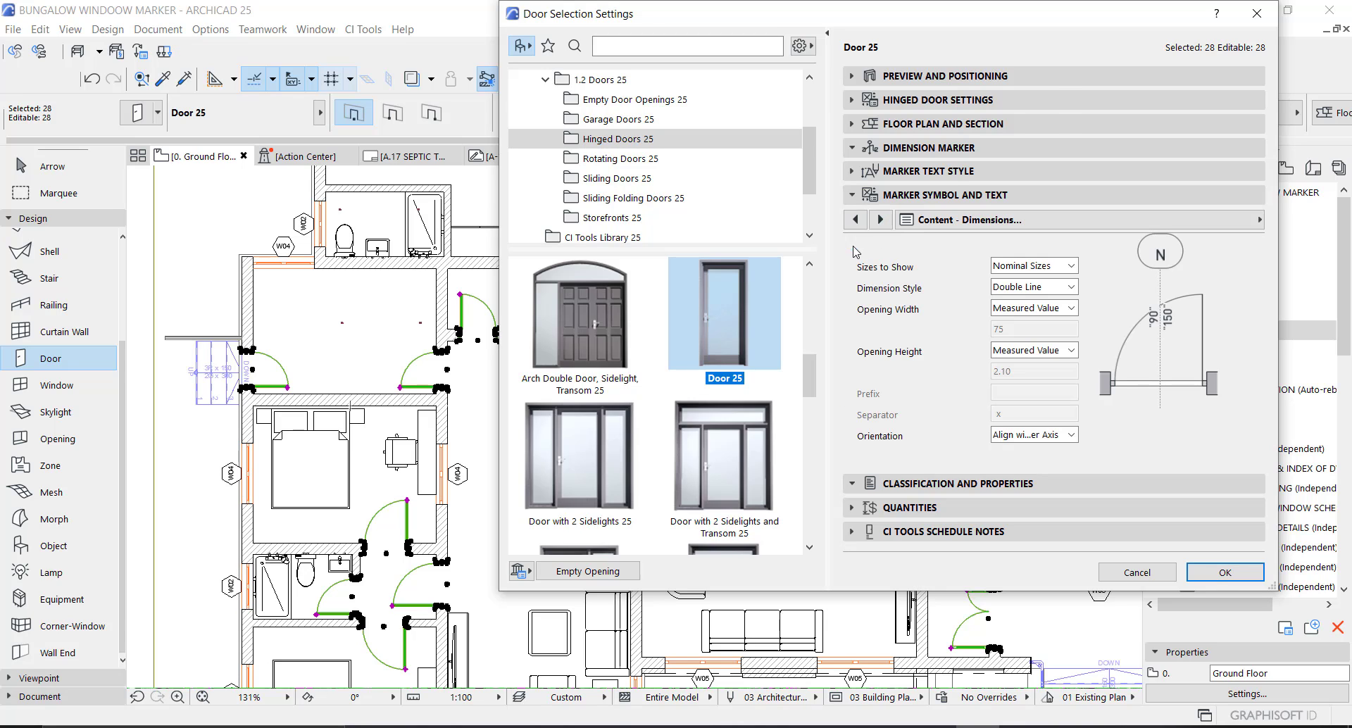
pyautogui.click(849, 245)
pyautogui.click(881, 219)
pyautogui.click(883, 220)
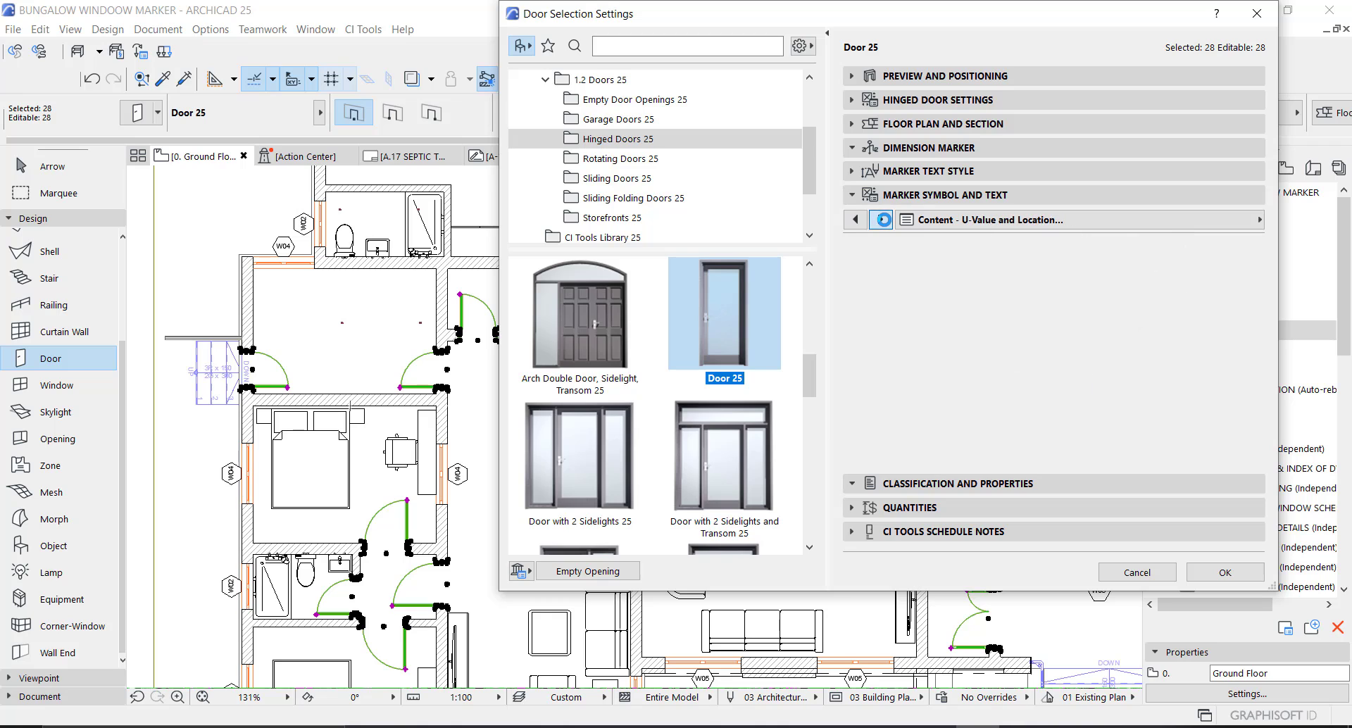
pyautogui.click(883, 220)
pyautogui.click(881, 221)
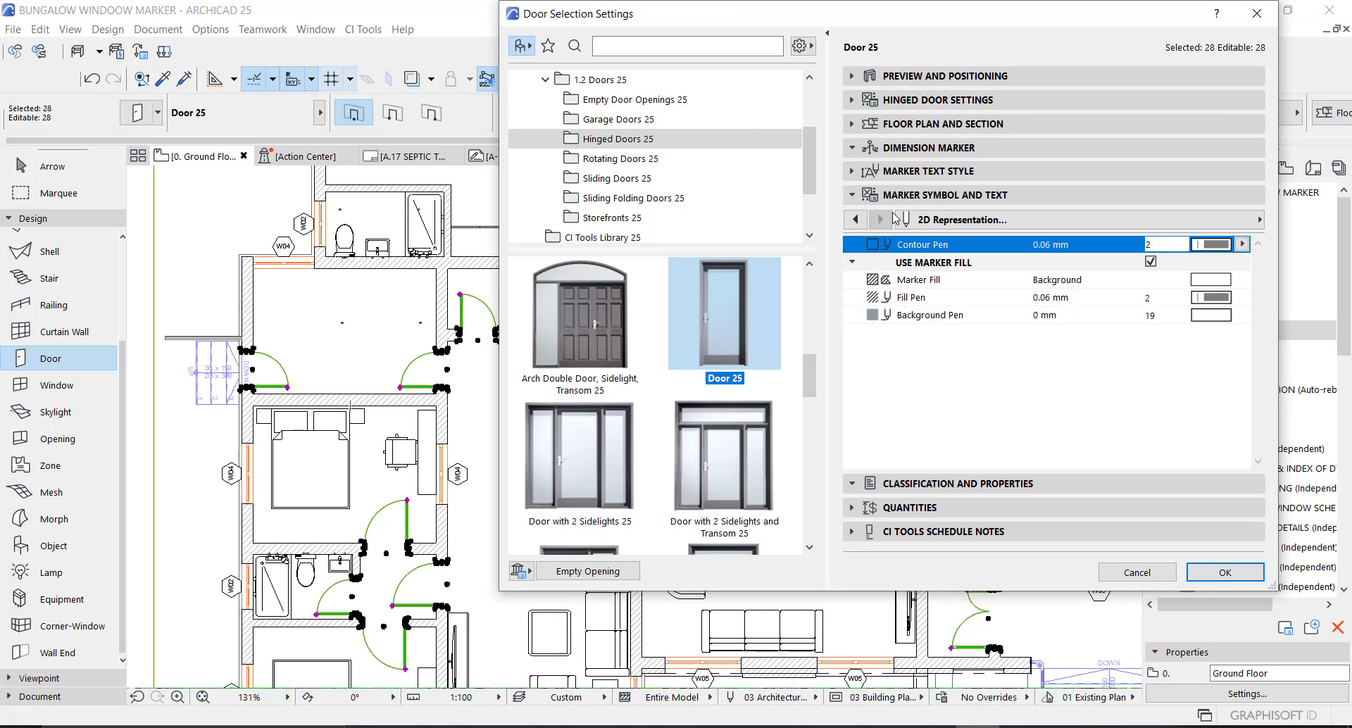
# - Set the door marker's text height to 1 mm and its marker size to 3 mm
pyautogui.click(930, 171)
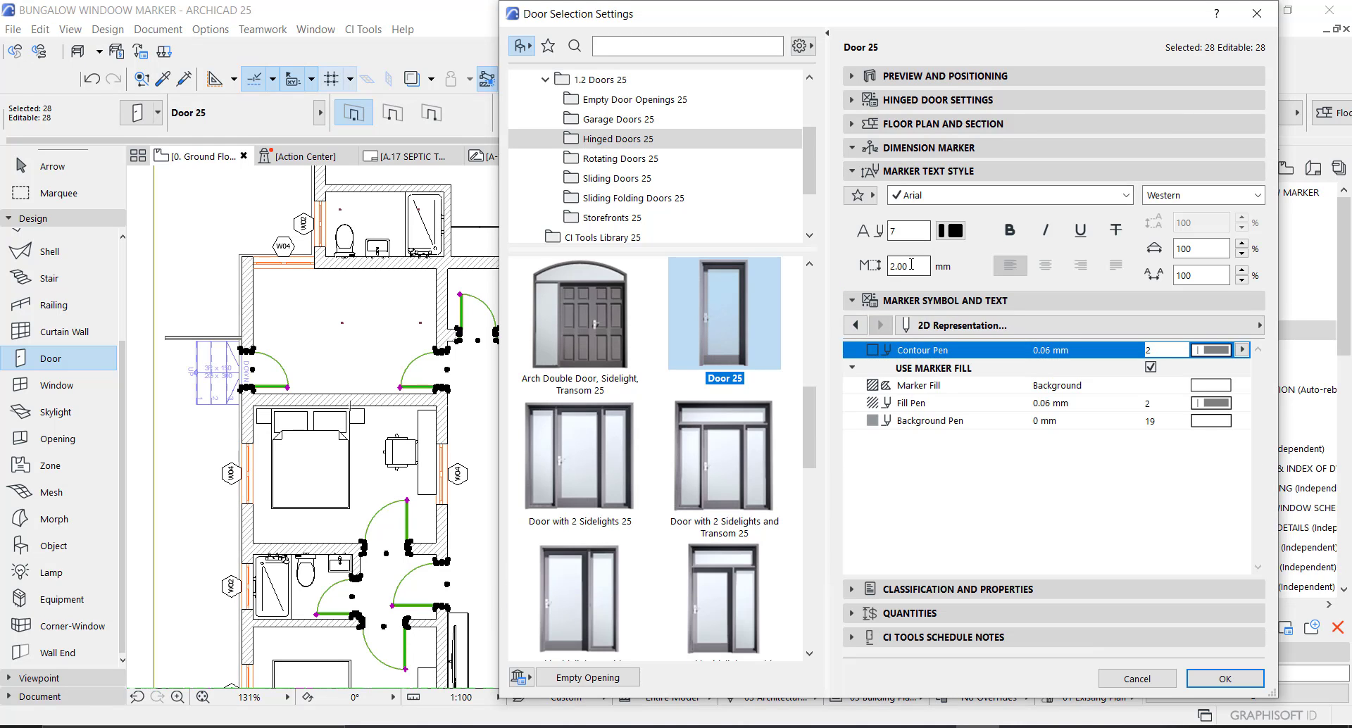
pyautogui.moveTo(912, 265); pyautogui.dragTo(874, 281)
pyautogui.write('1')
pyautogui.click(960, 150)
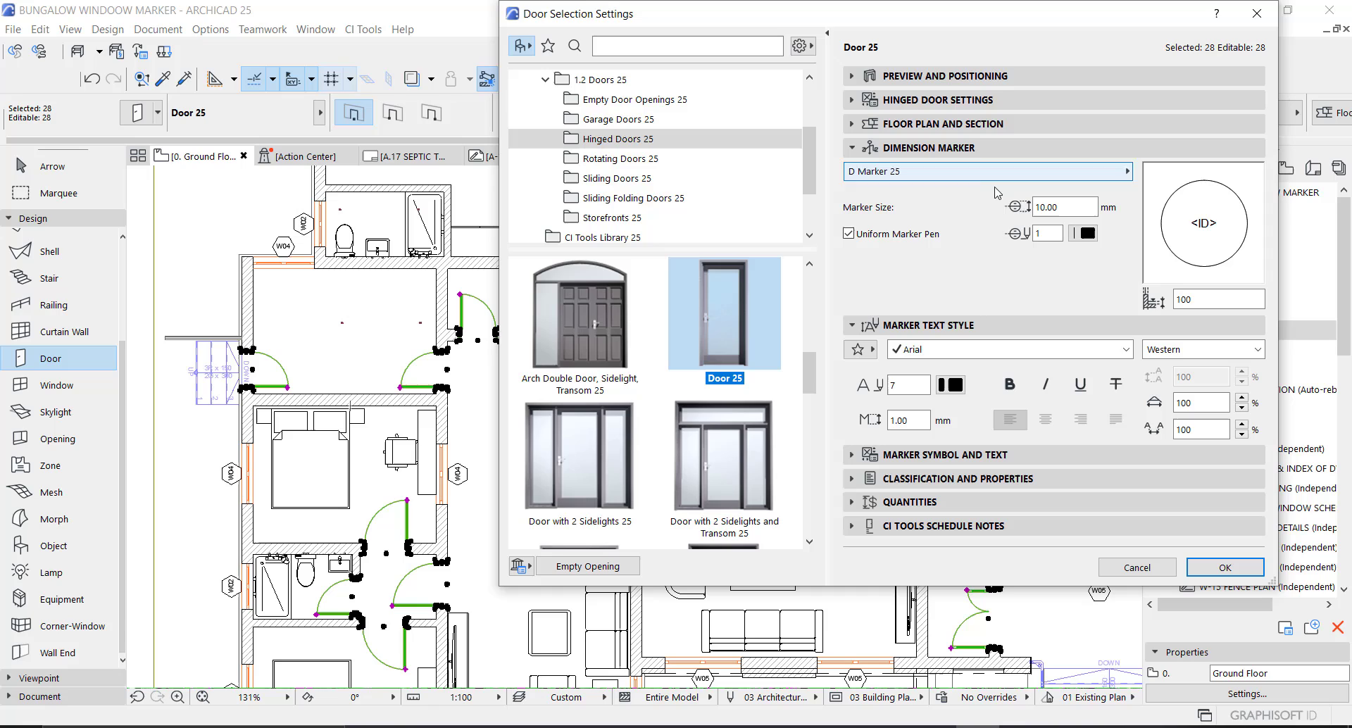
pyautogui.click(1047, 208)
pyautogui.doubleClick(1047, 208)
pyautogui.write('3')
pyautogui.click(1041, 231)
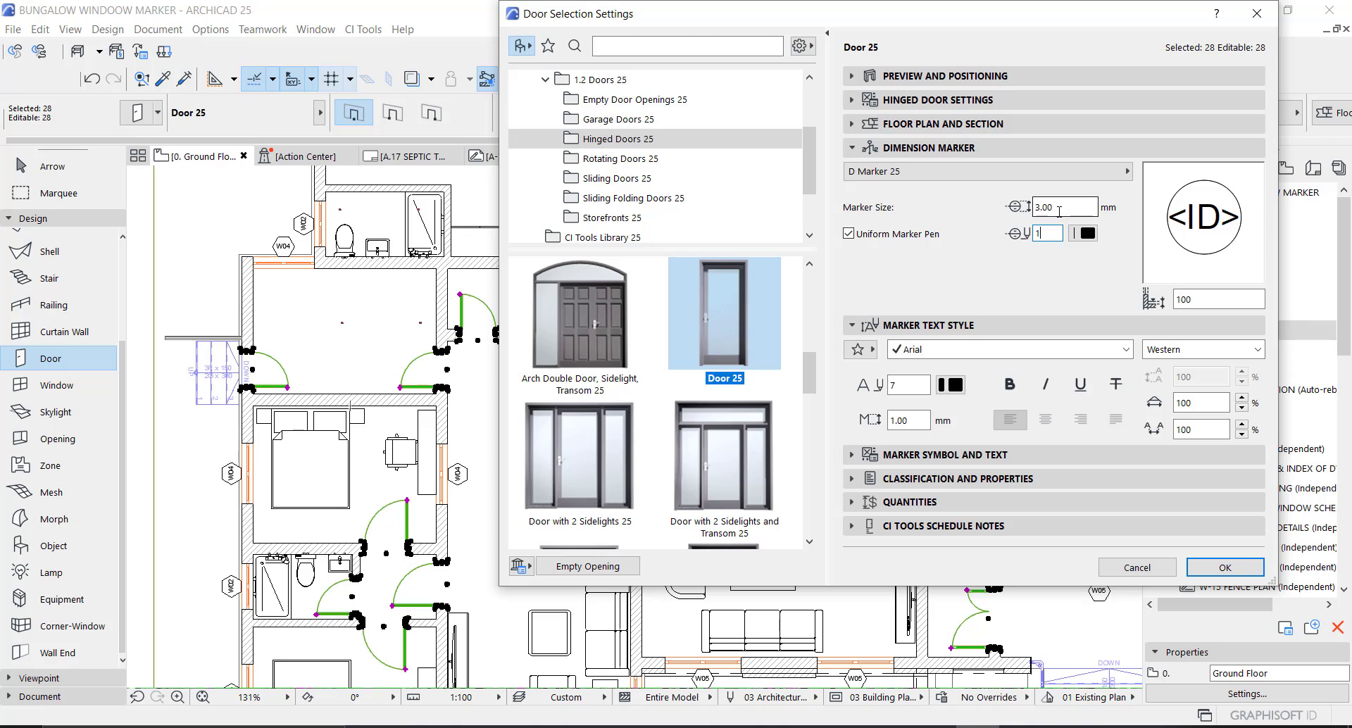
# - Turn off Fit Shape to Text in the marker geometry and apply the marker settings to all selected doors
pyautogui.click(926, 462)
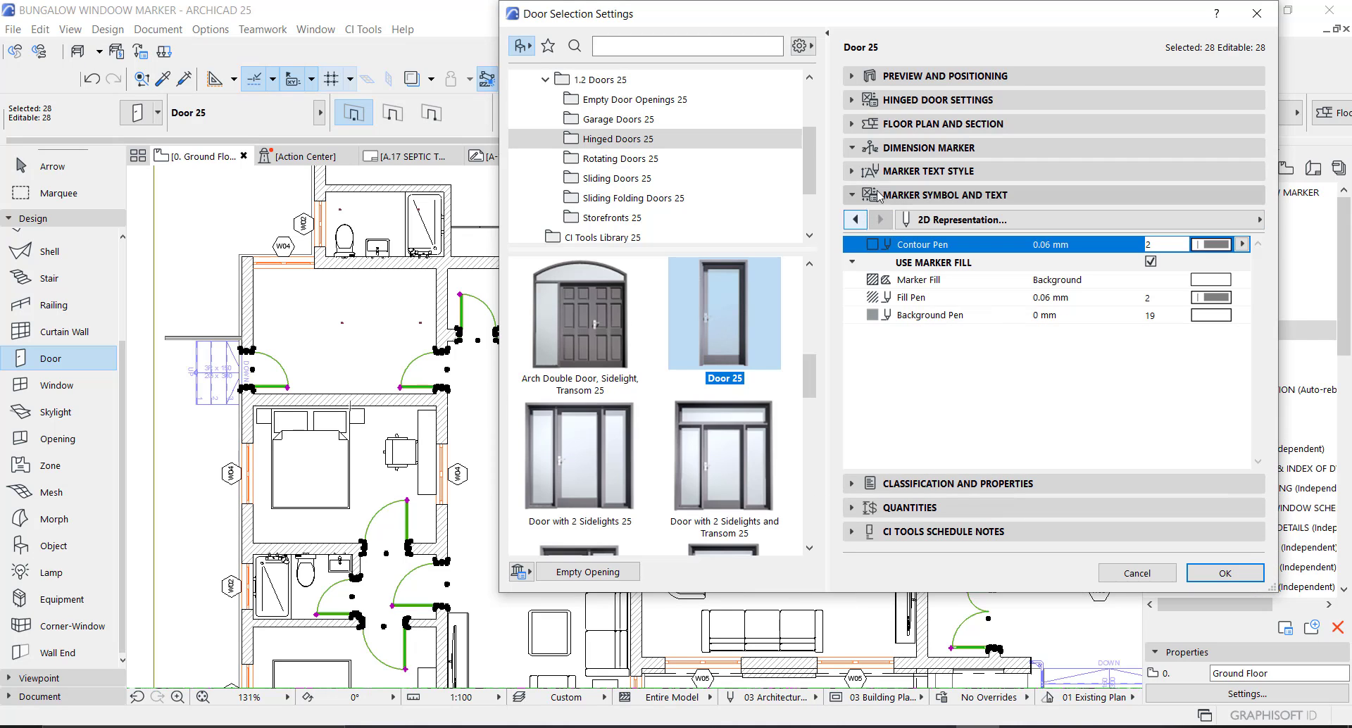
pyautogui.click(890, 174)
pyautogui.click(889, 173)
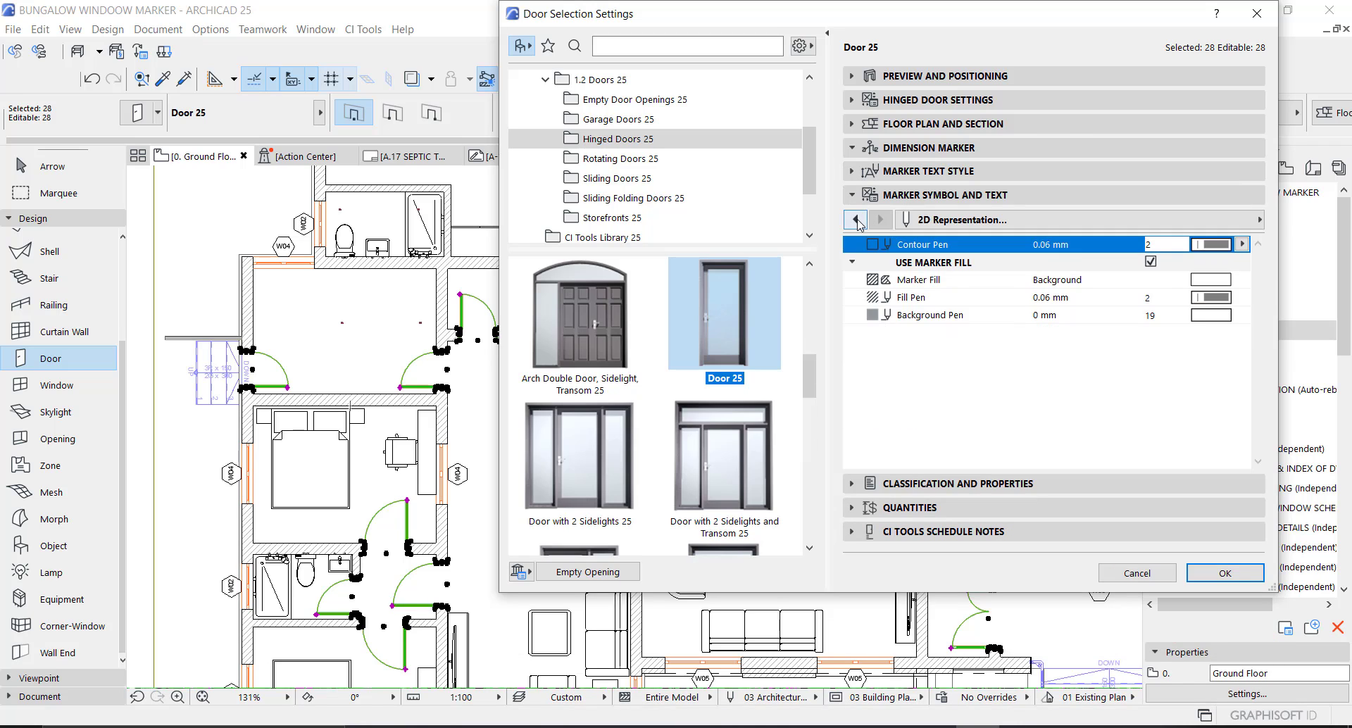
pyautogui.click(856, 219)
pyautogui.click(857, 219)
pyautogui.click(857, 219)
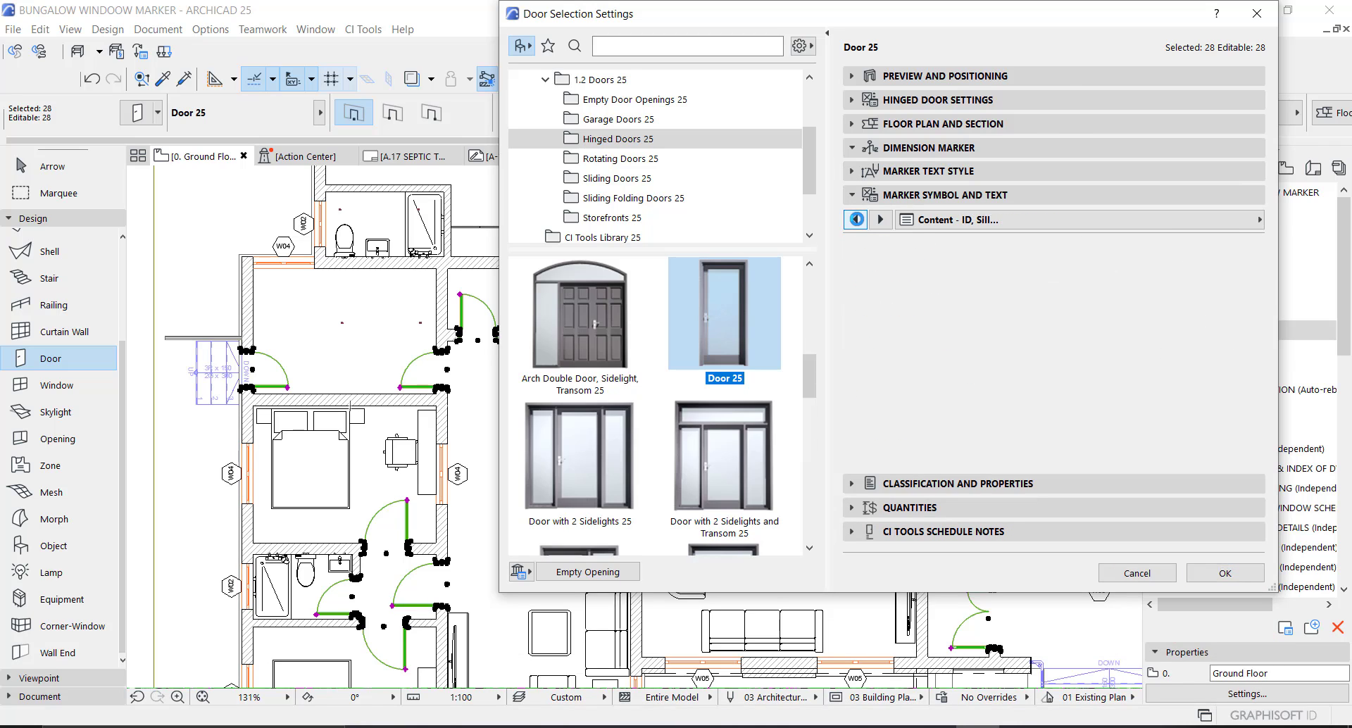
pyautogui.click(856, 219)
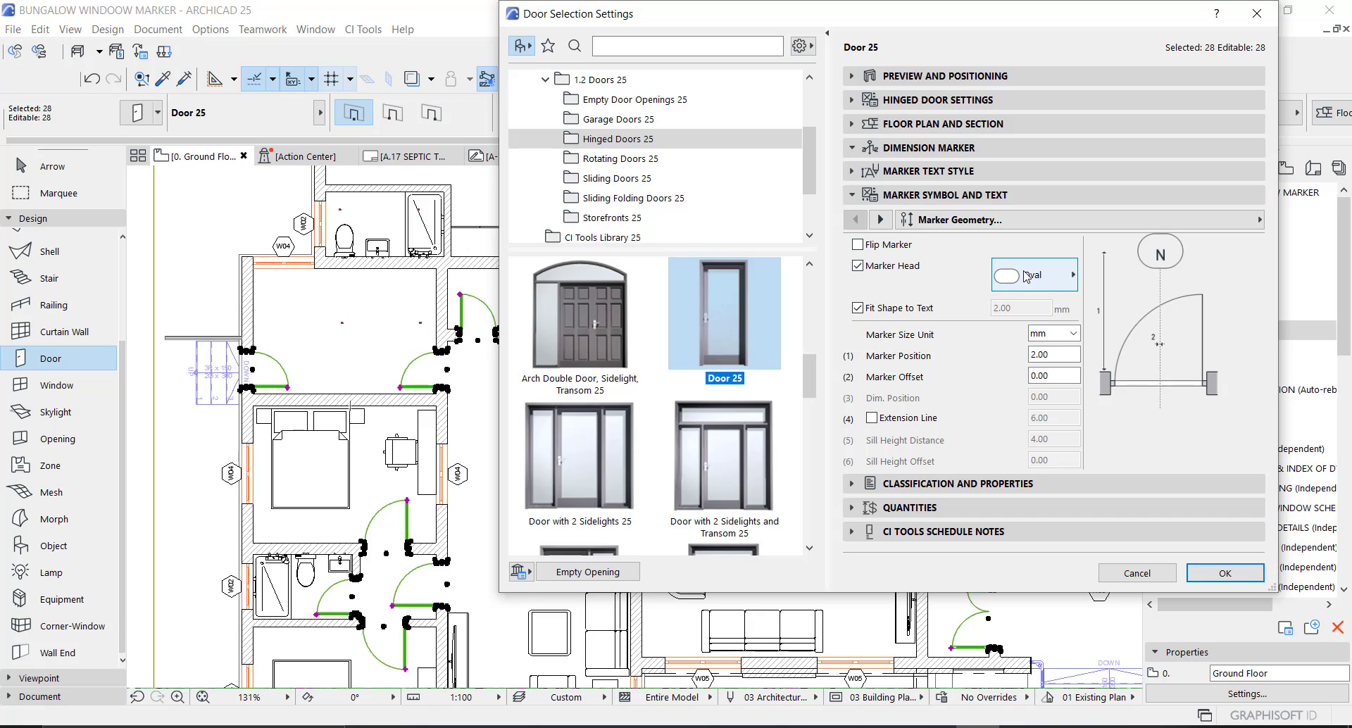
pyautogui.click(858, 308)
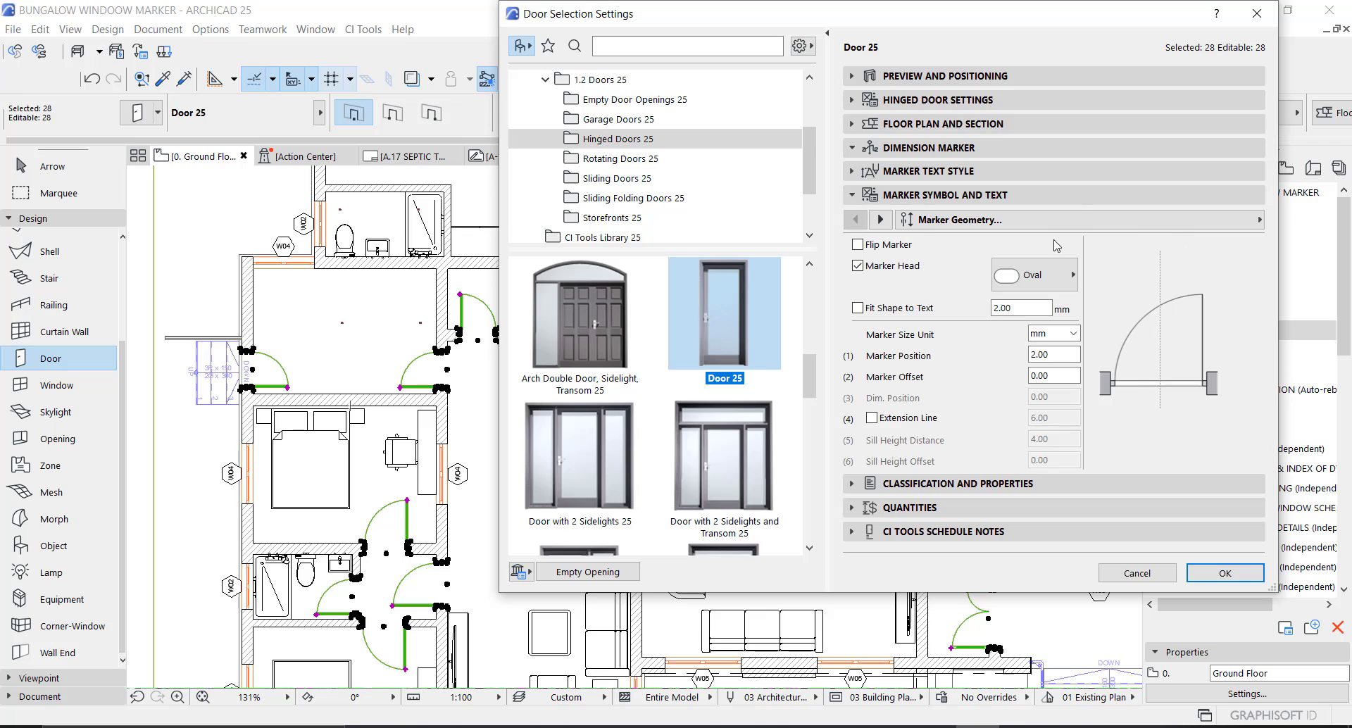
pyautogui.click(988, 150)
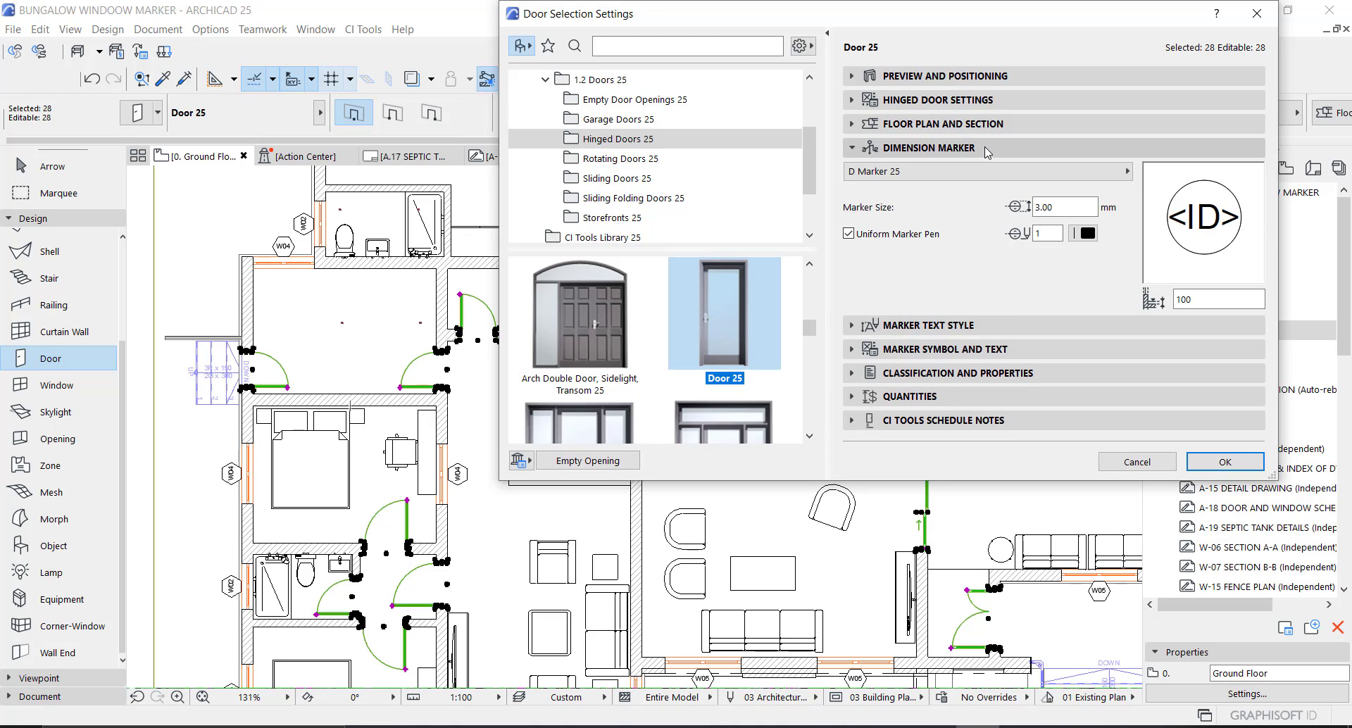
pyautogui.click(988, 150)
pyautogui.click(1226, 413)
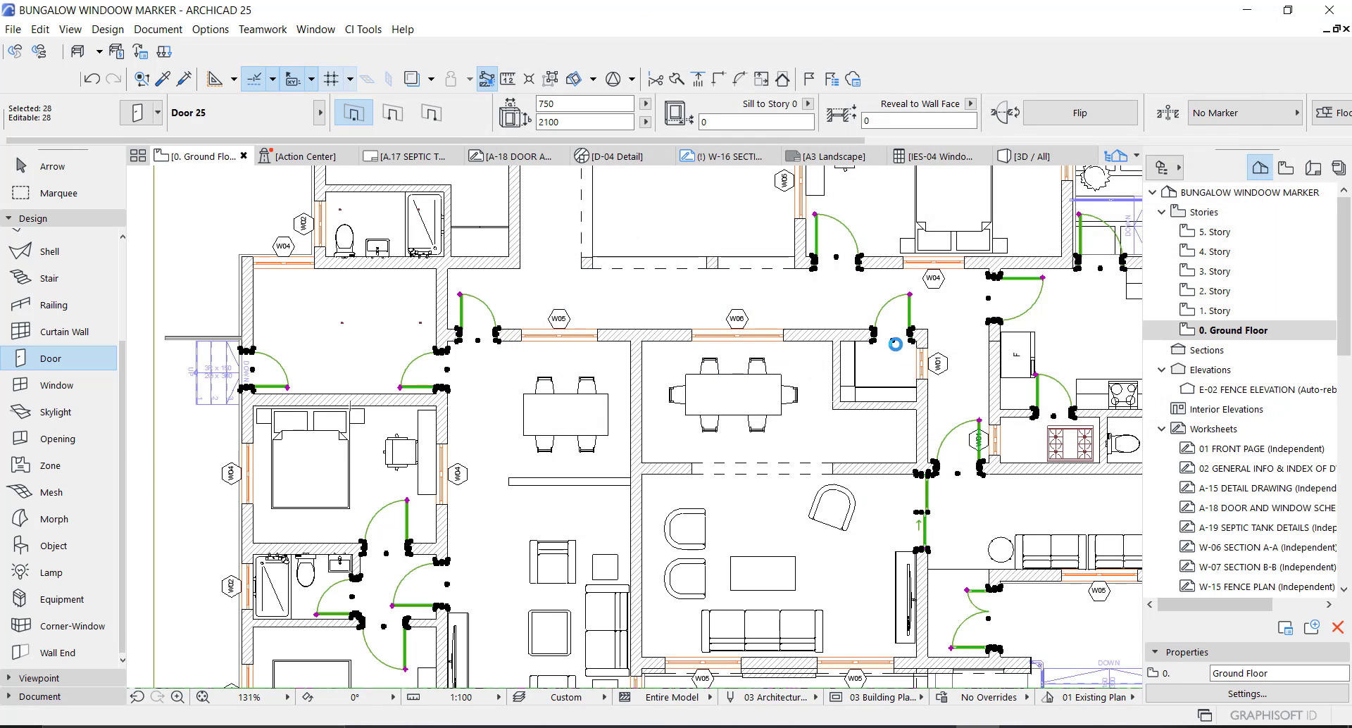
# - Set the marker position of the selected doors to -2 mm and apply it
pyautogui.scroll(5, 895, 344)
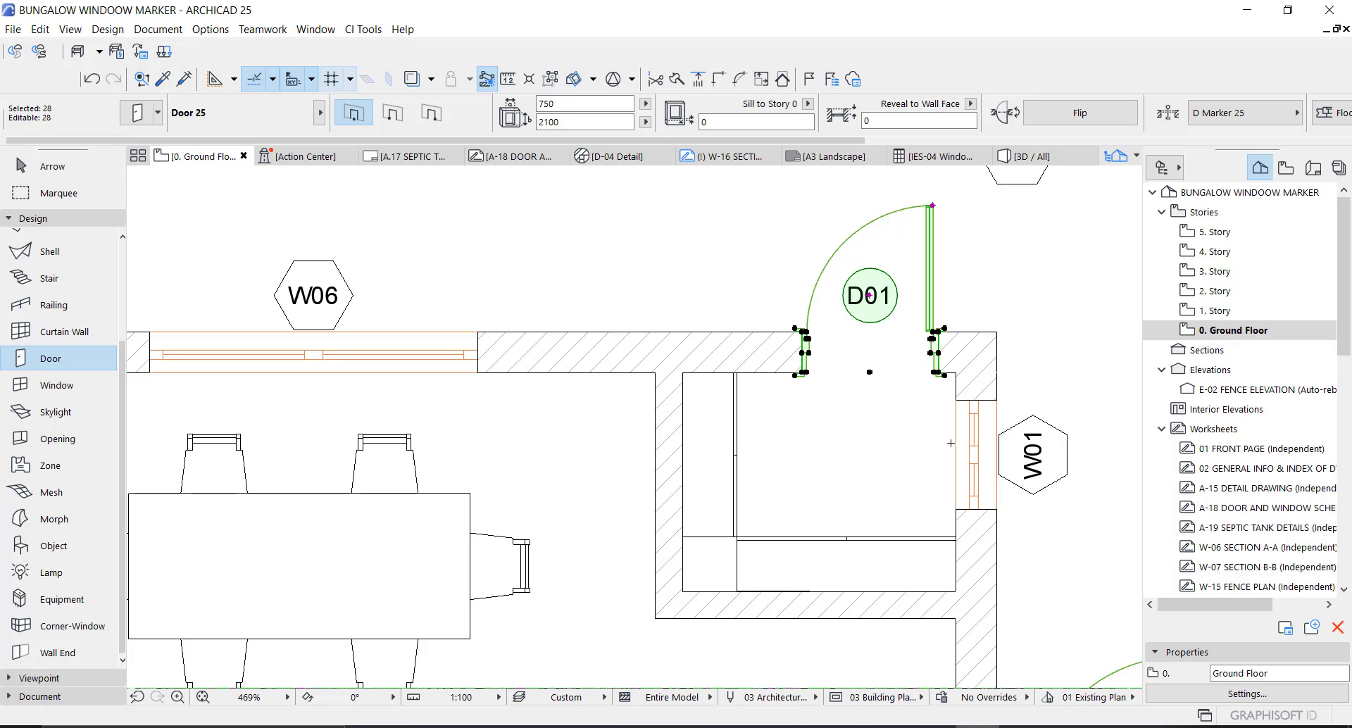
pyautogui.scroll(-3, 1007, 411)
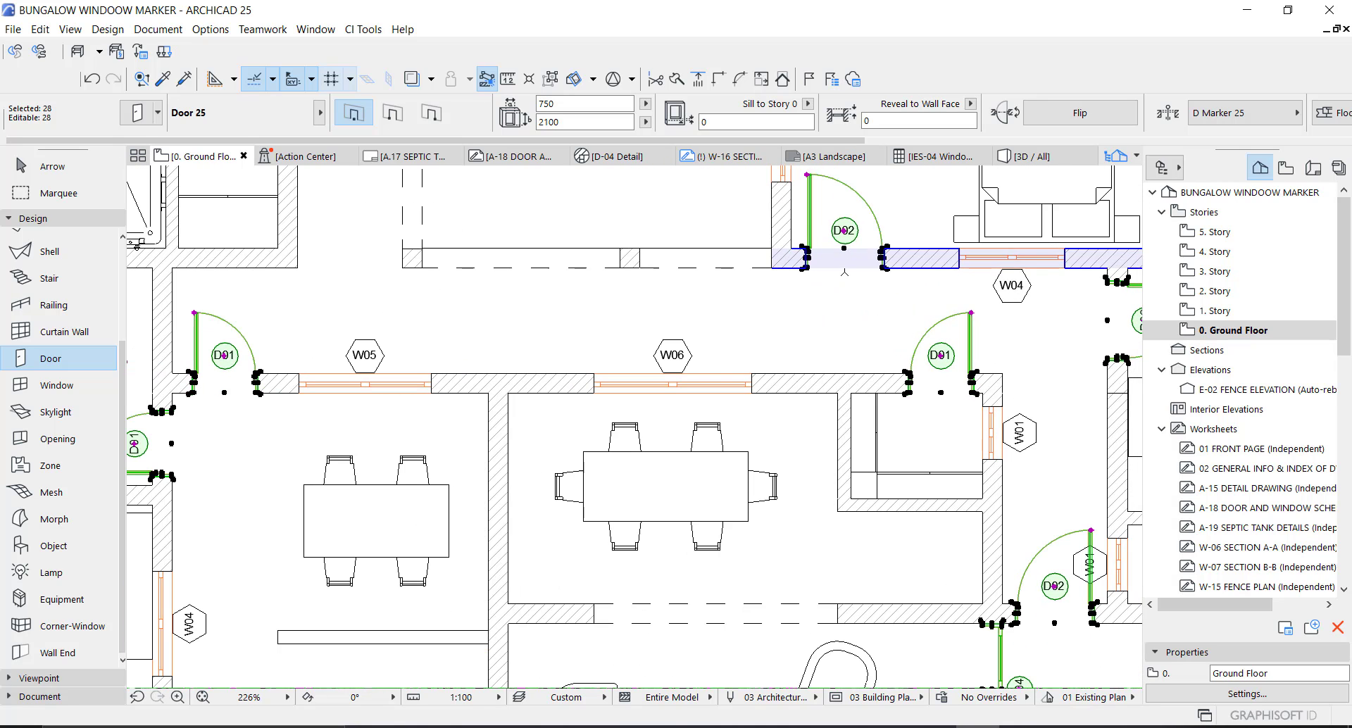
pyautogui.click(136, 120)
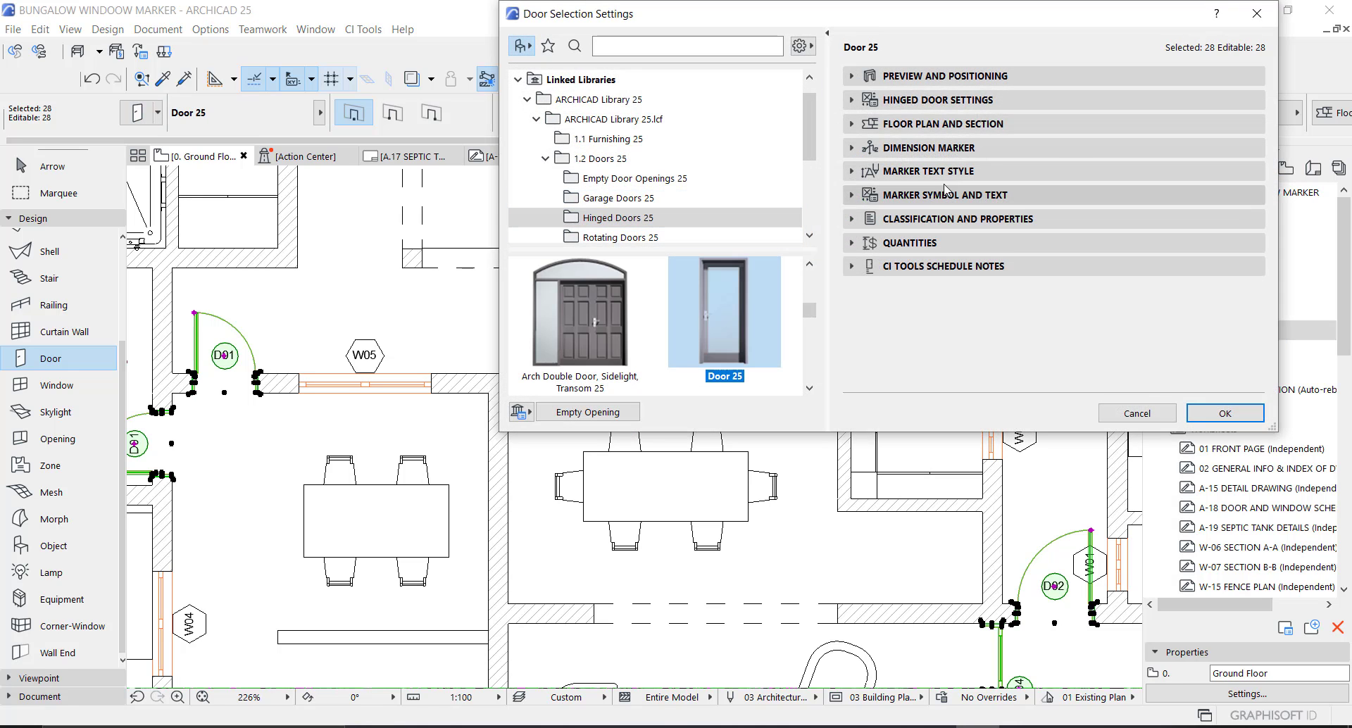
pyautogui.click(936, 172)
pyautogui.click(937, 171)
pyautogui.click(944, 195)
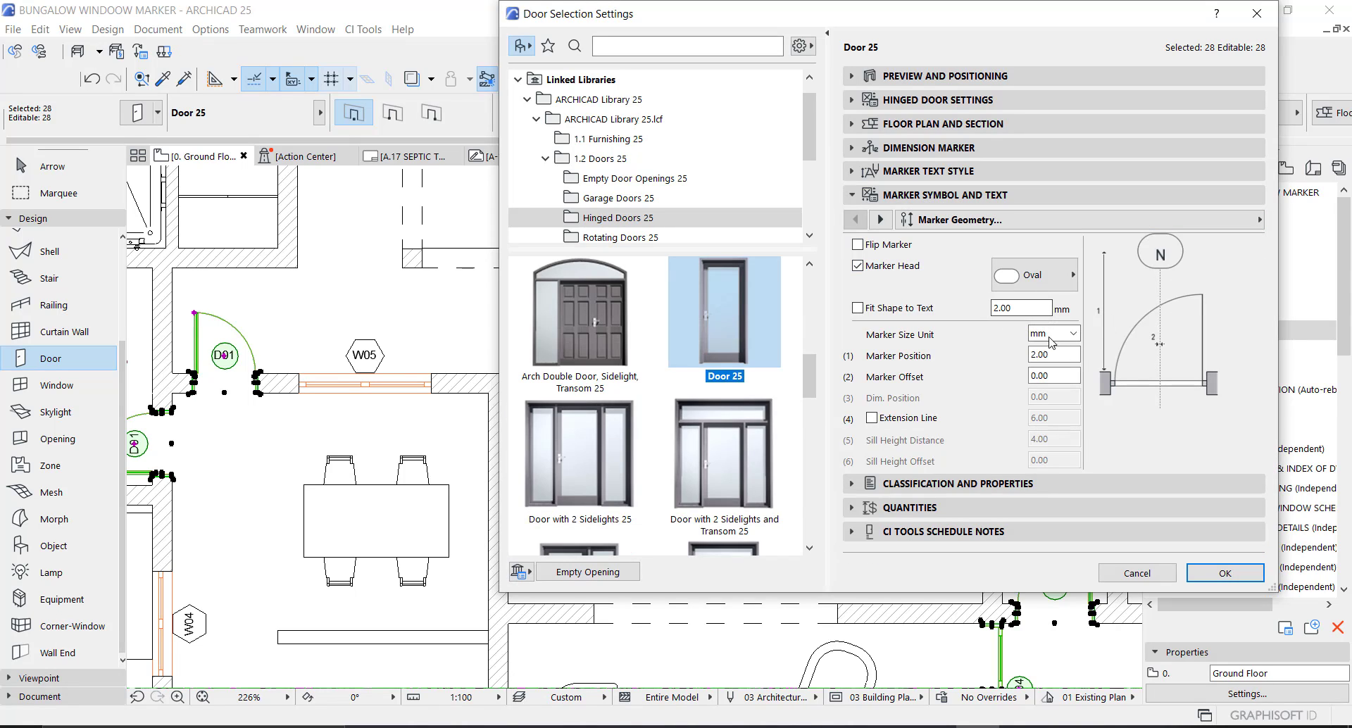
pyautogui.click(1022, 357)
pyautogui.click(1035, 355)
pyautogui.click(1224, 572)
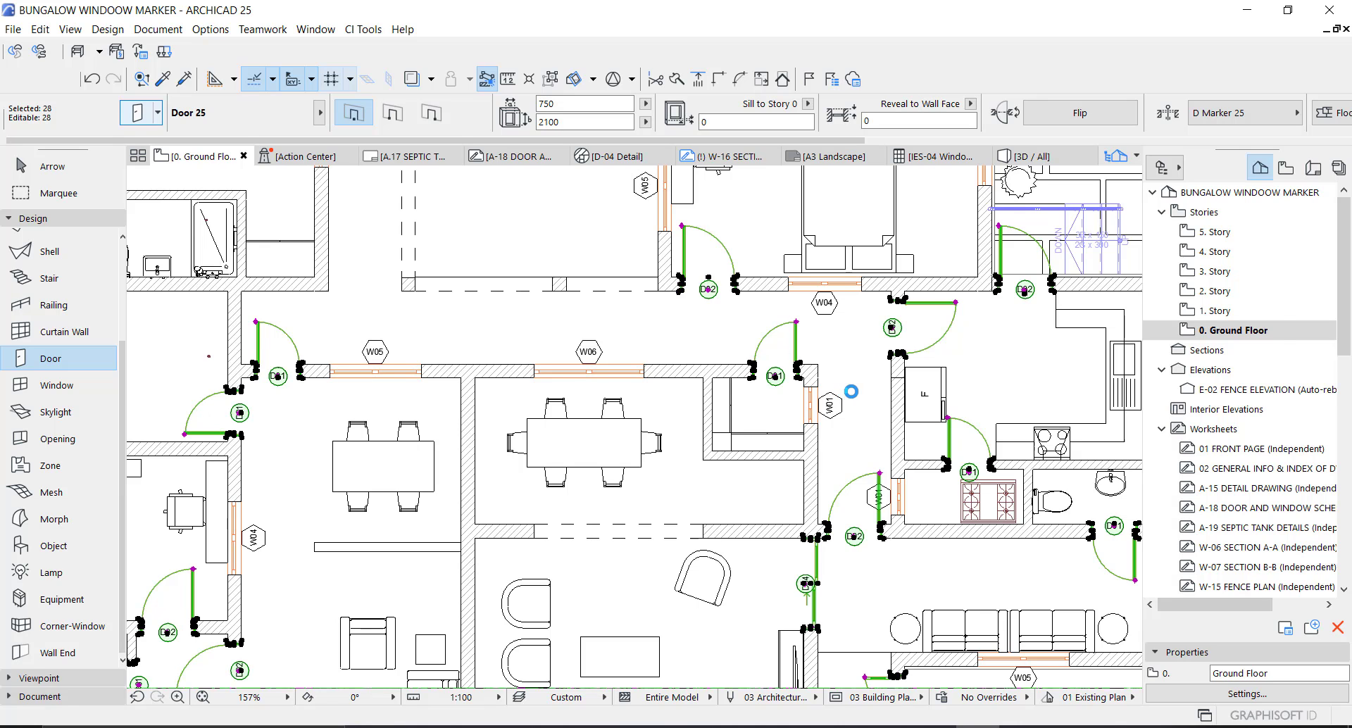
# - Set the marker position of all selected doors to -1 mm and apply it
pyautogui.hotkey('ctrl', 't')
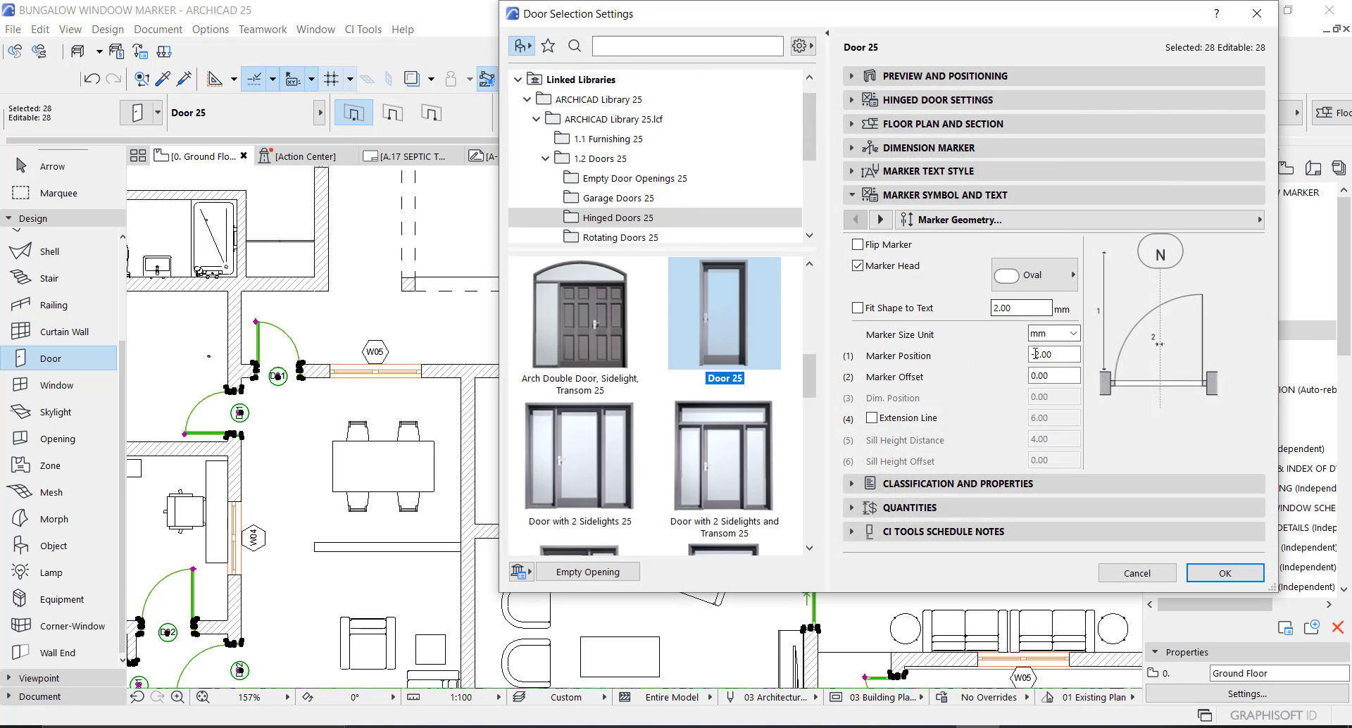
pyautogui.moveTo(1034, 354); pyautogui.dragTo(1040, 356)
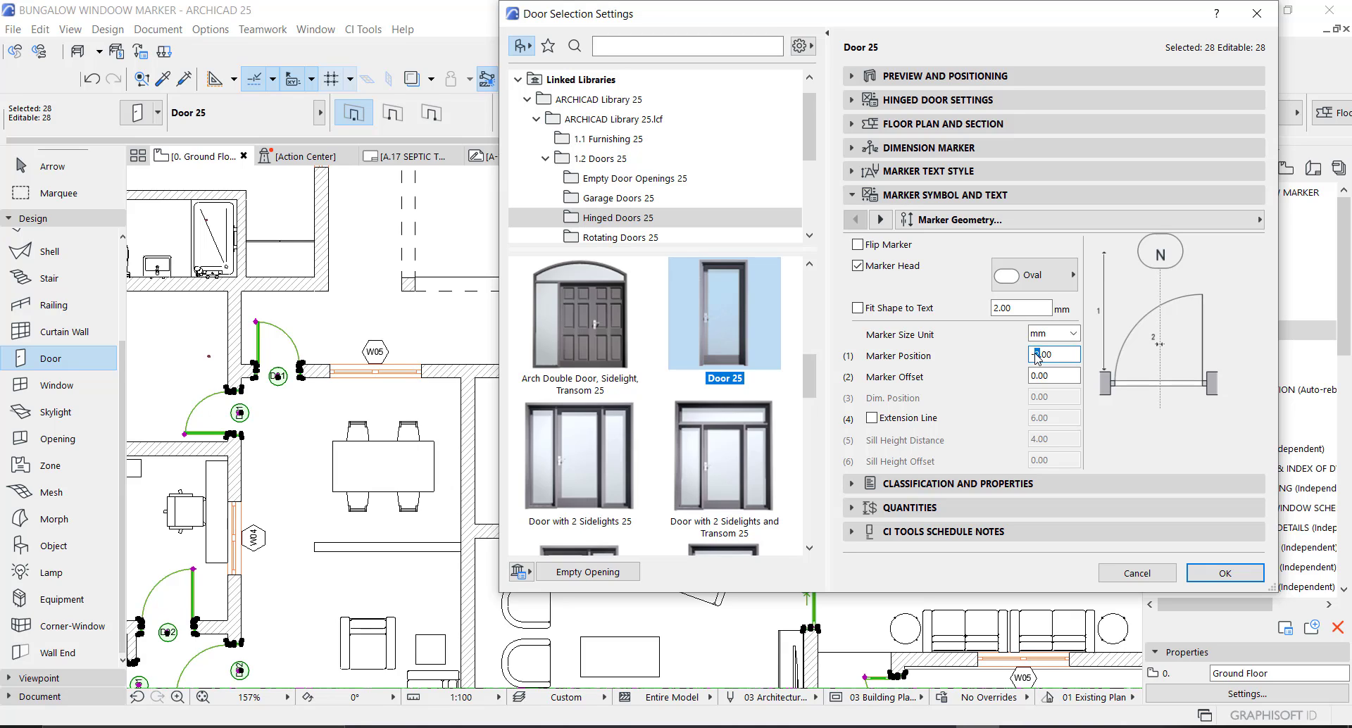
pyautogui.click(1209, 580)
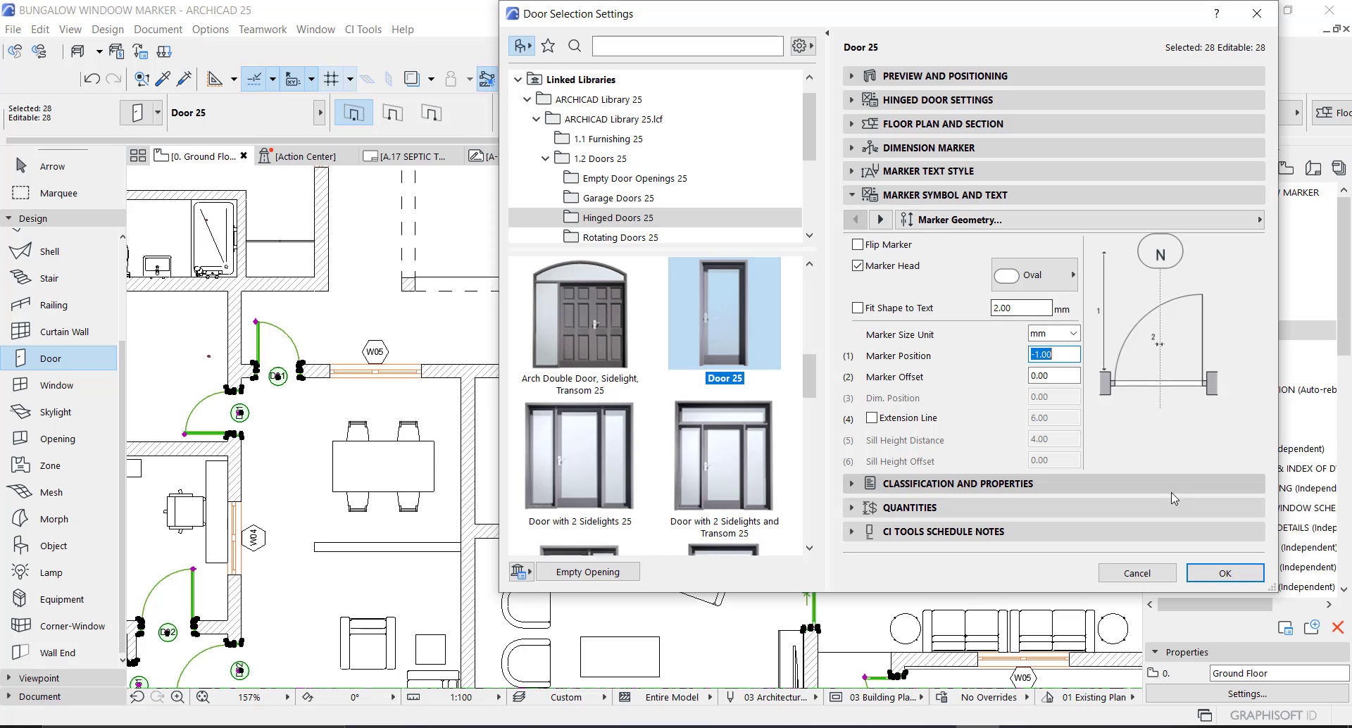
pyautogui.click(1208, 574)
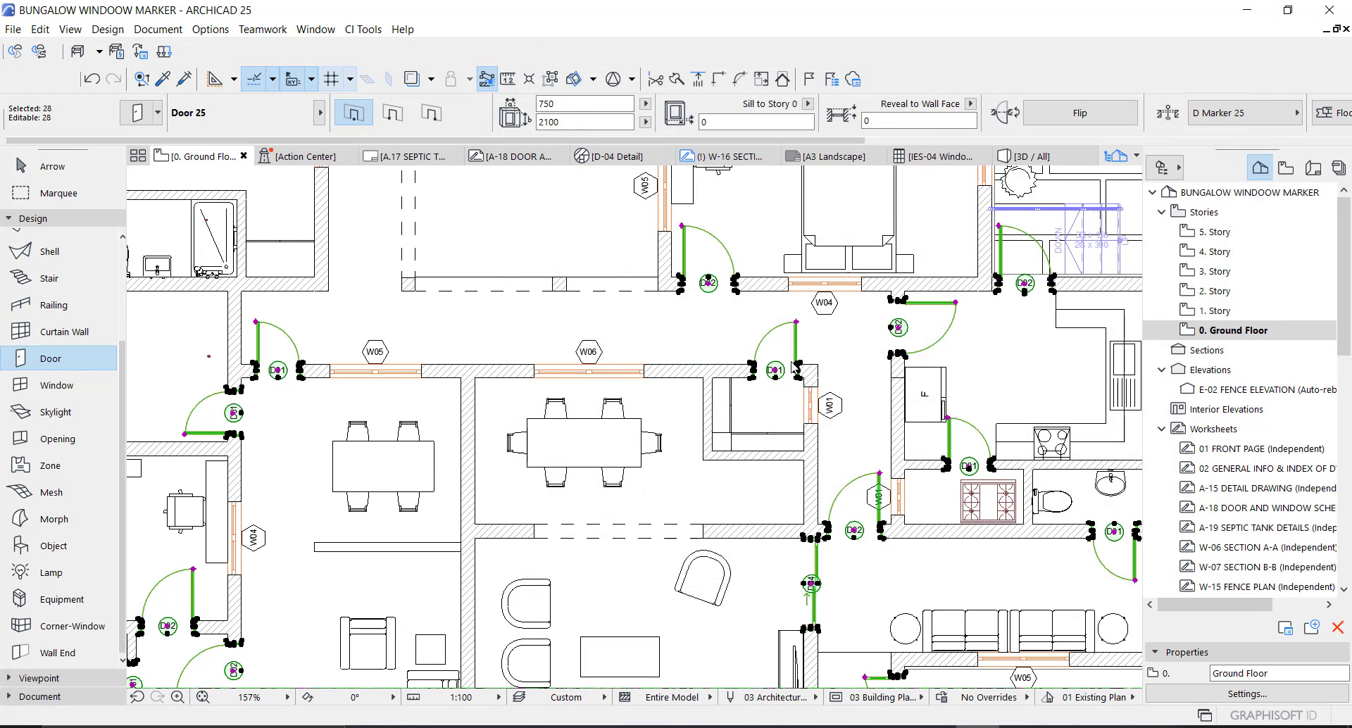
# - Set the selected door markers' text height to 1.5 mm in the marker text style
pyautogui.scroll(2, 793, 367)
pyautogui.scroll(-2, 812, 404)
pyautogui.scroll(-1, 814, 402)
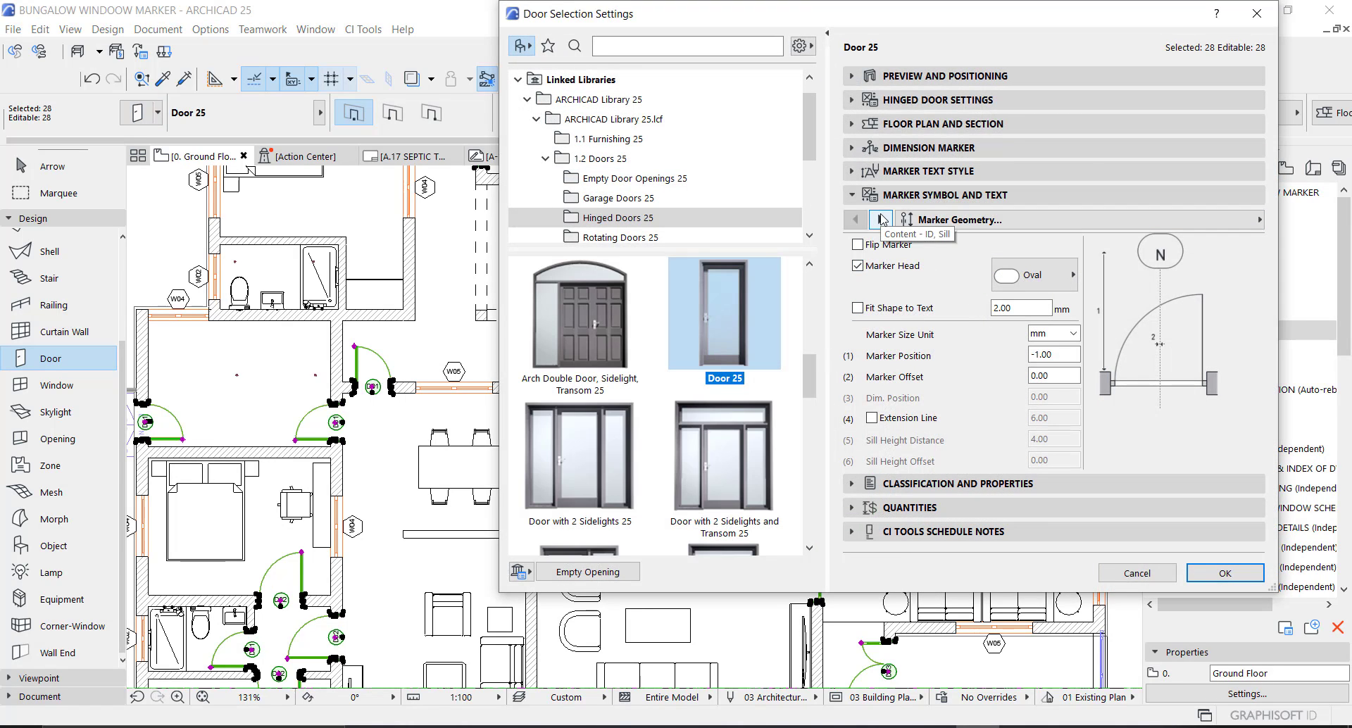
pyautogui.click(916, 171)
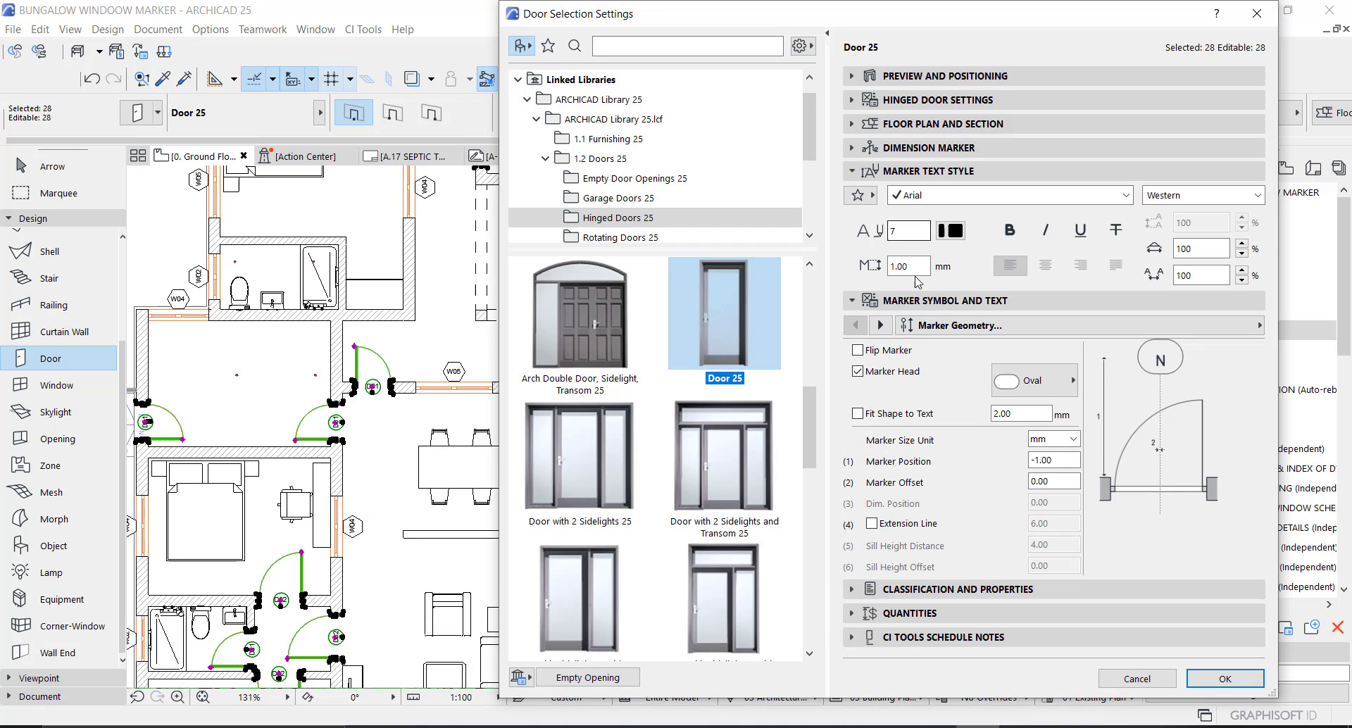
pyautogui.moveTo(896, 268); pyautogui.dragTo(878, 274)
pyautogui.write('1')
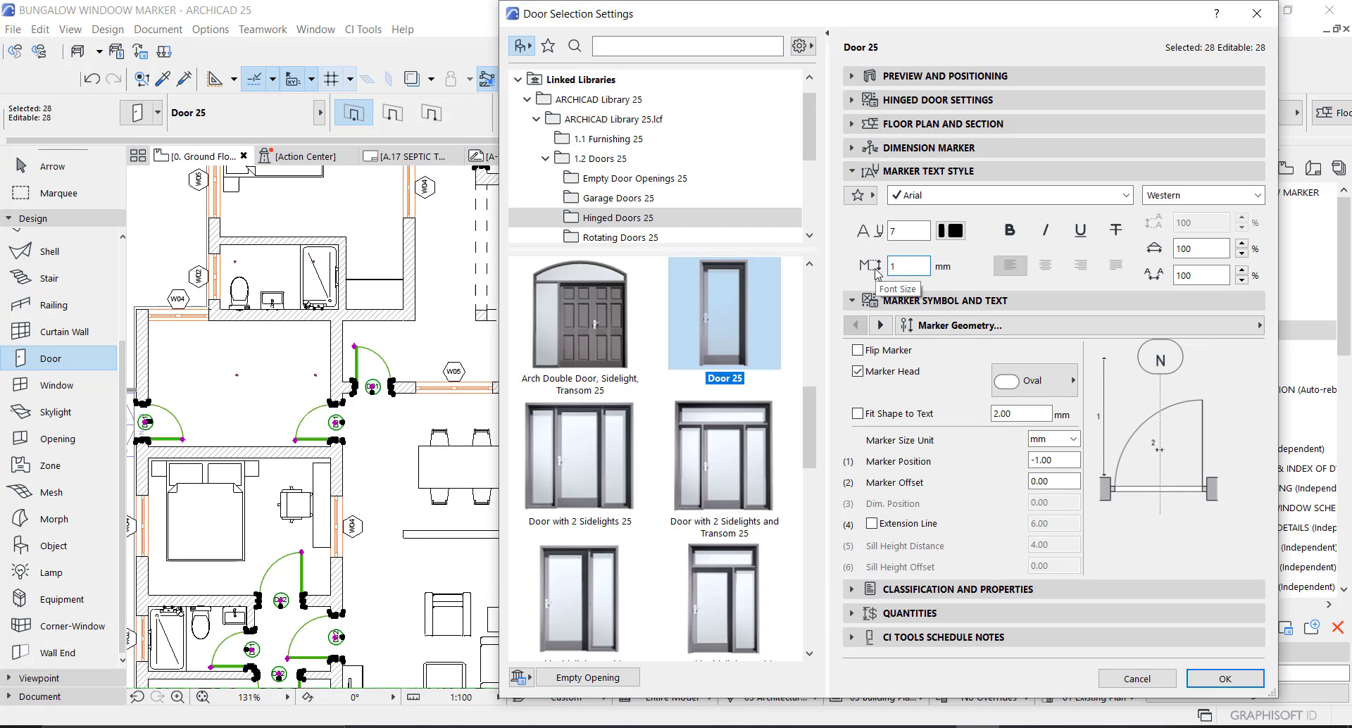
pyautogui.write('.5')
pyautogui.click(1011, 145)
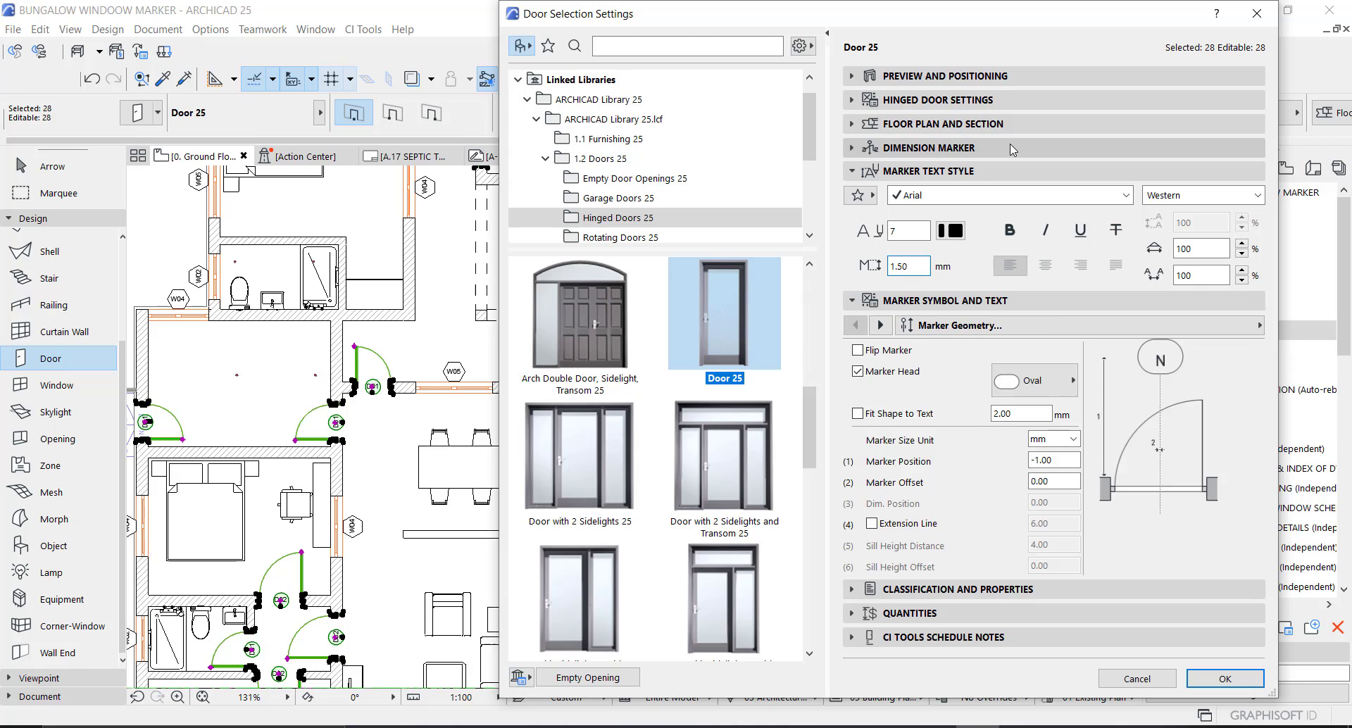
# - Try a door marker size of 5 mm, and reduce it to 4 mm
pyautogui.click(1012, 149)
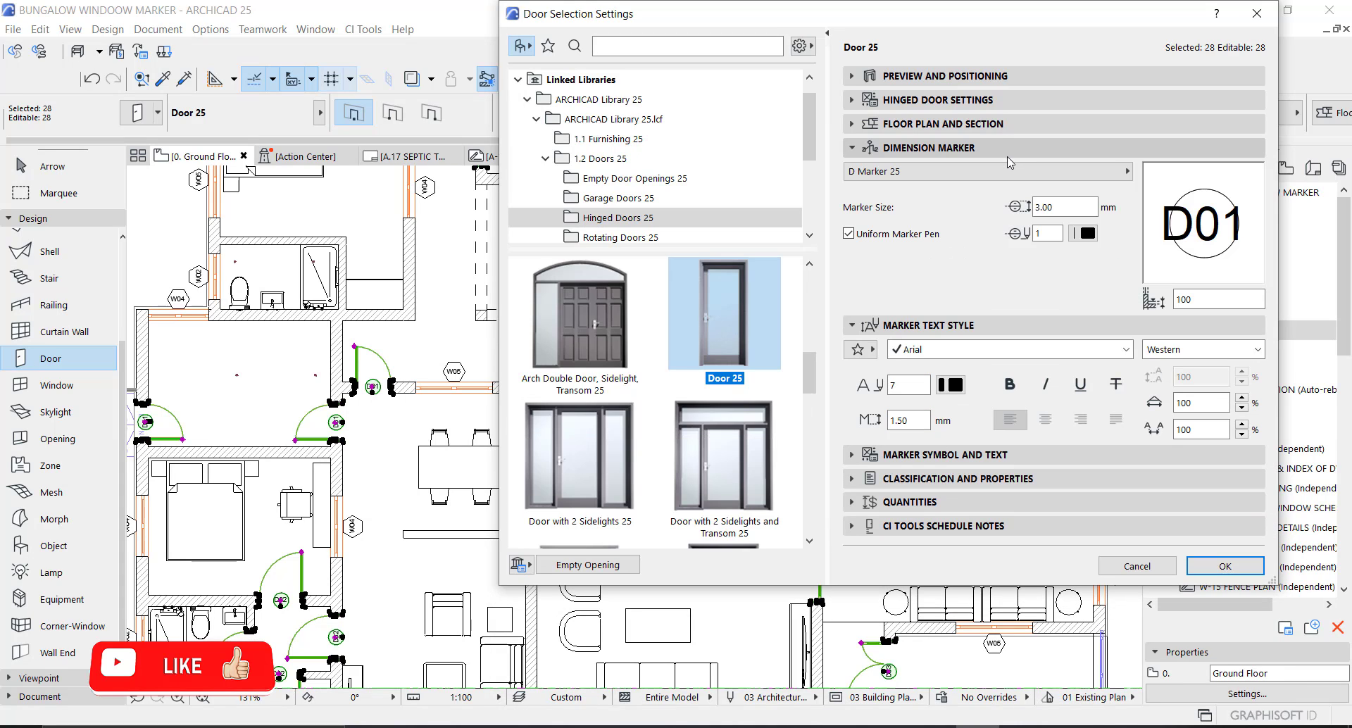
pyautogui.click(1031, 208)
pyautogui.write('5')
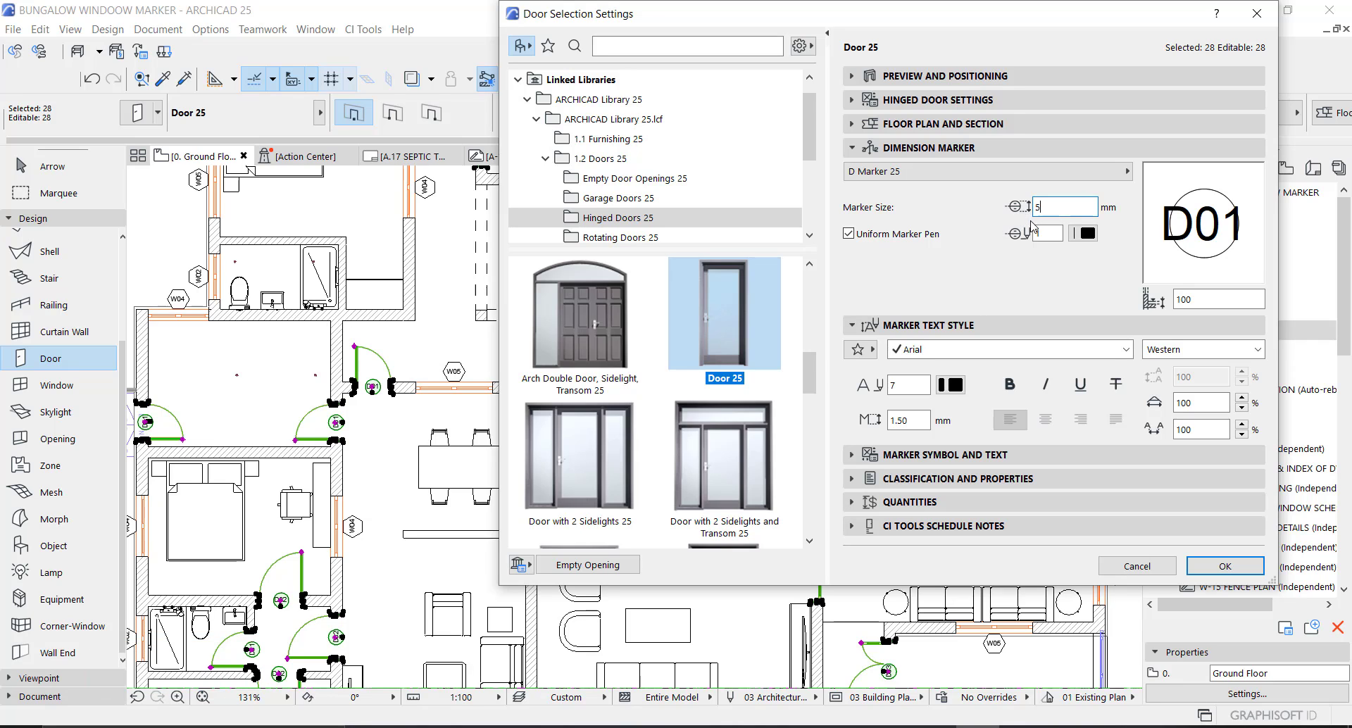
pyautogui.click(1047, 233)
pyautogui.hotkey('shift', 'Tab')
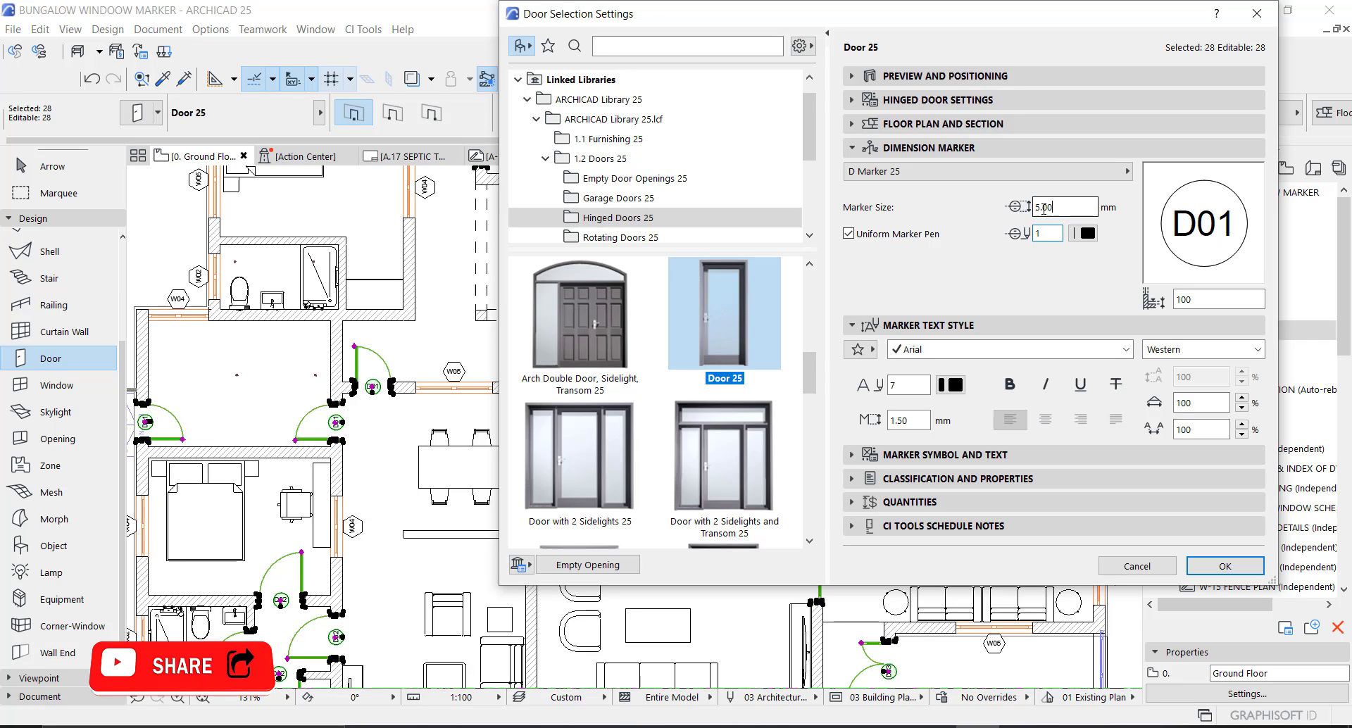
pyautogui.write('4')
pyautogui.click(1048, 233)
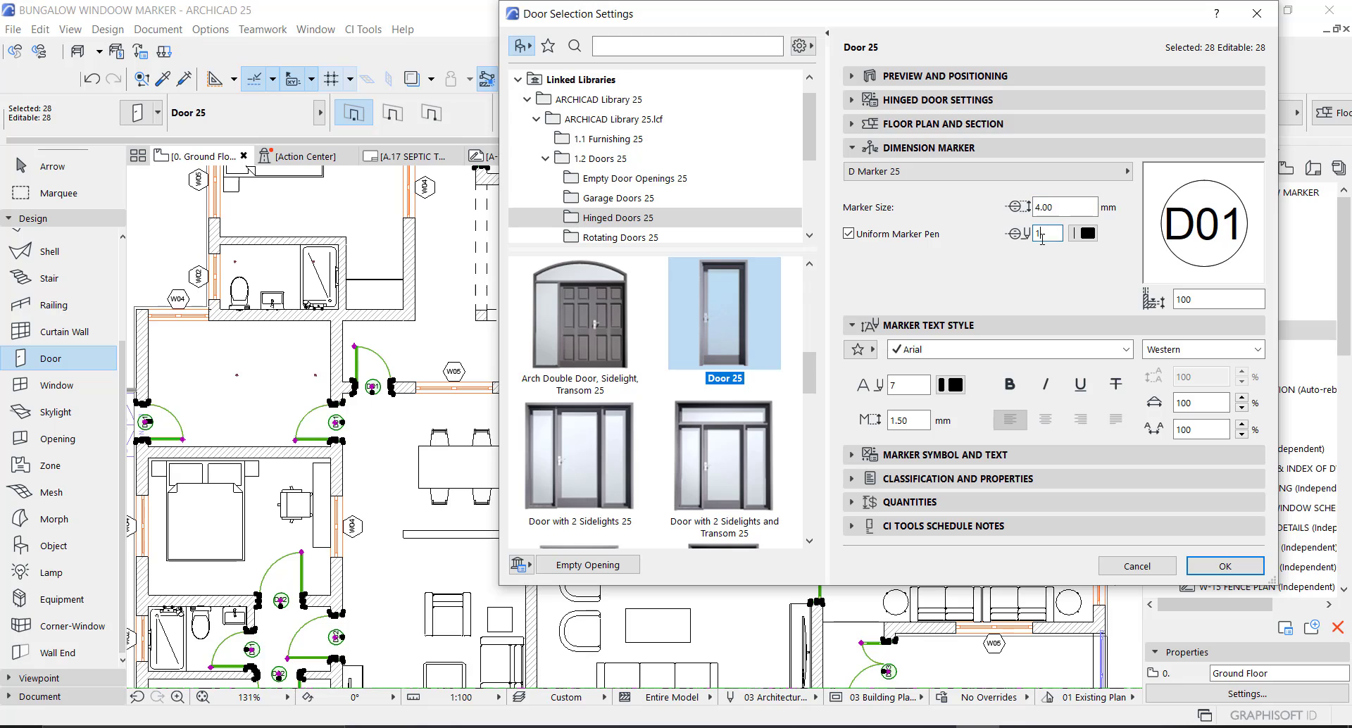
# - Turn on Fit Shape to Text in the marker geometry and apply the settings to the selected doors
pyautogui.click(904, 458)
pyautogui.click(894, 349)
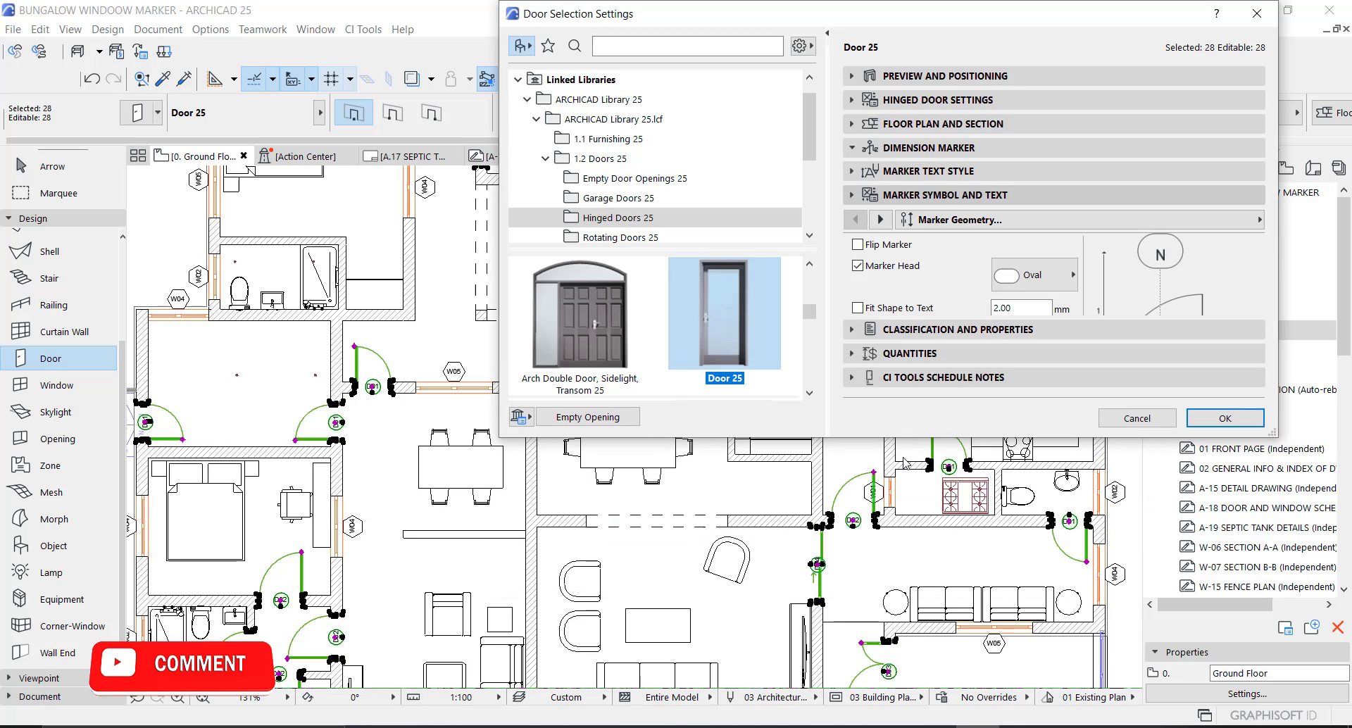
pyautogui.click(858, 308)
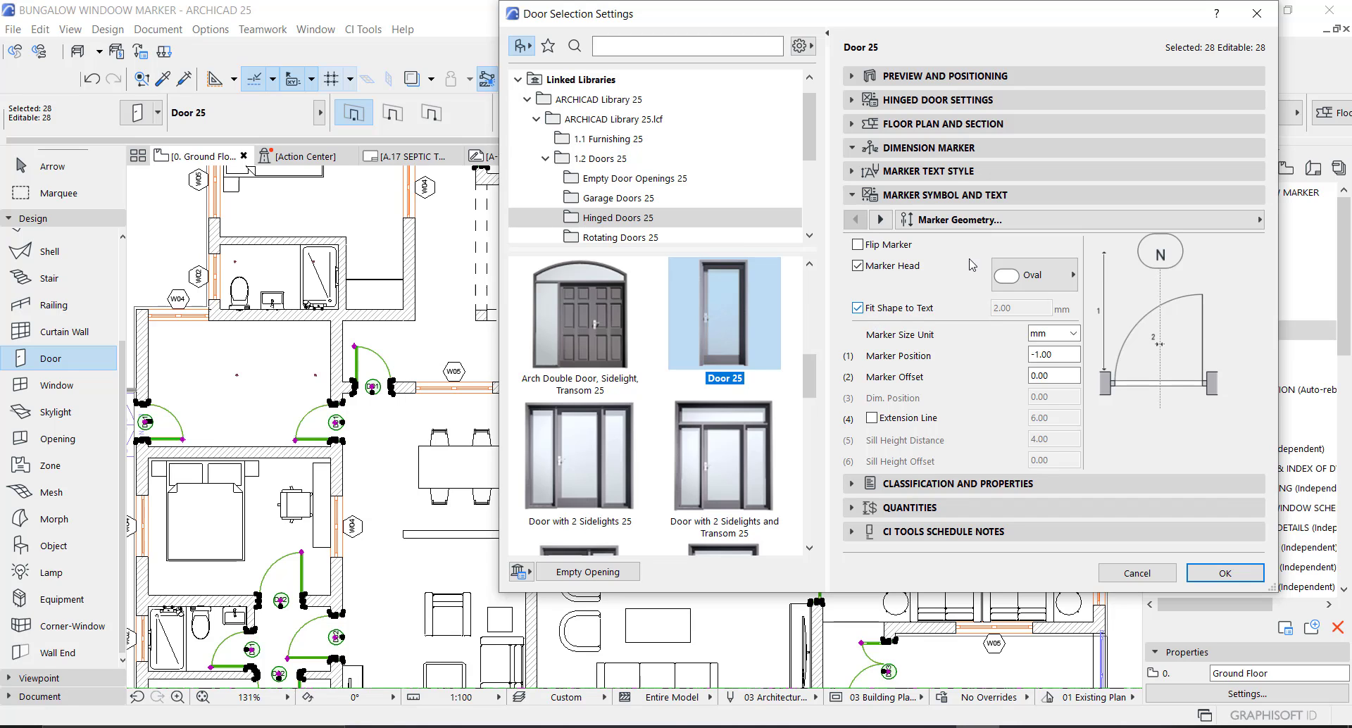
pyautogui.click(960, 173)
pyautogui.click(958, 172)
pyautogui.click(950, 149)
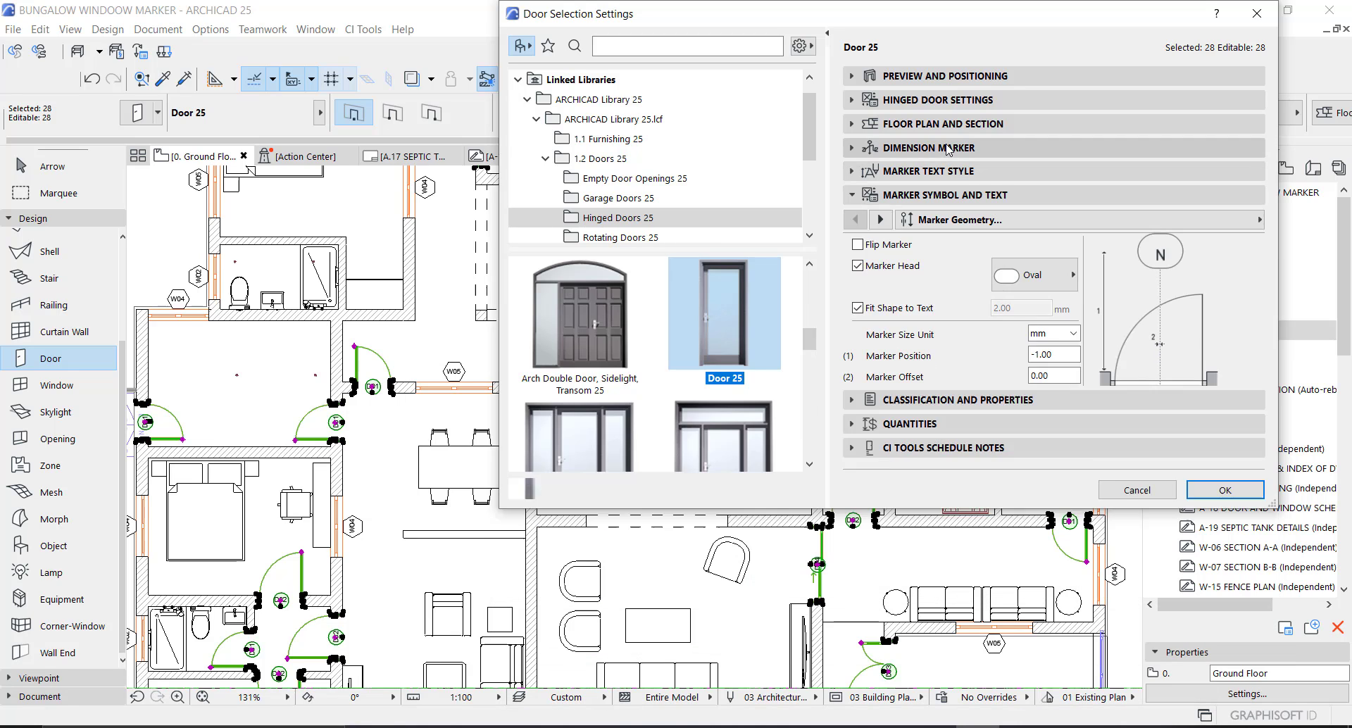
pyautogui.click(949, 148)
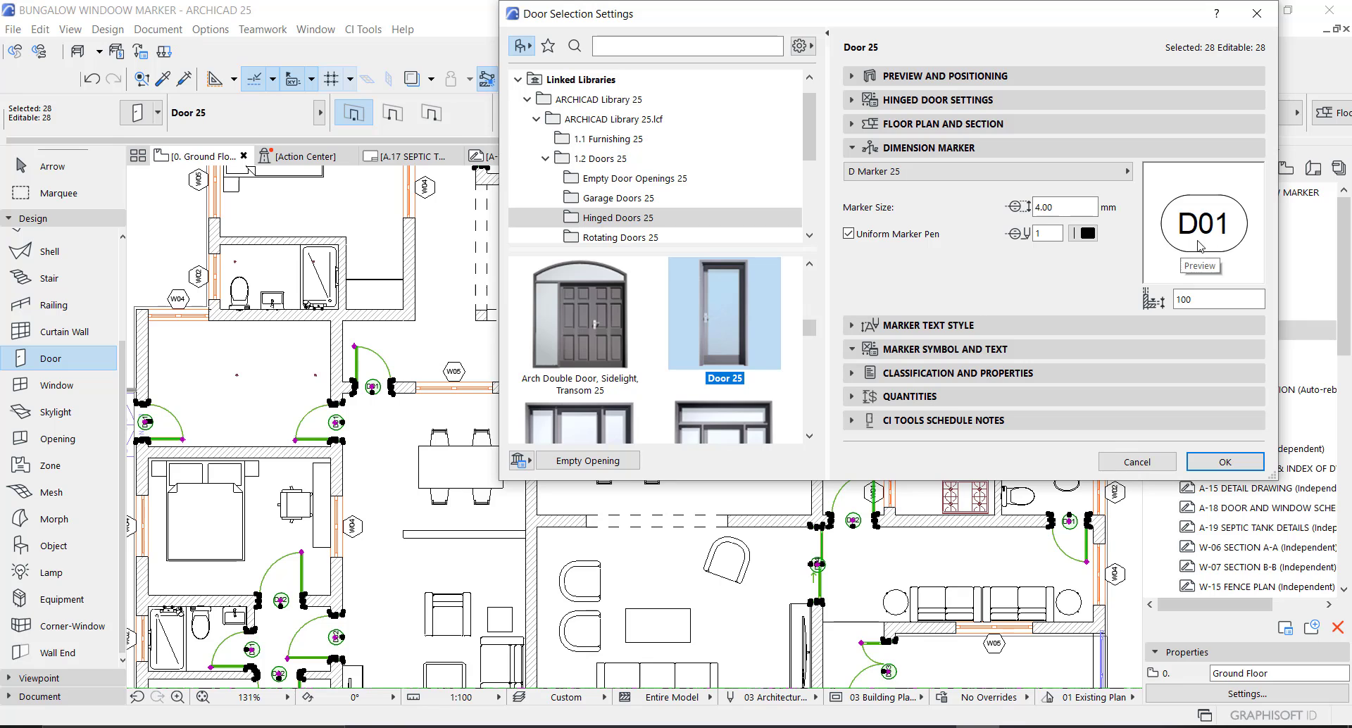
pyautogui.click(1225, 462)
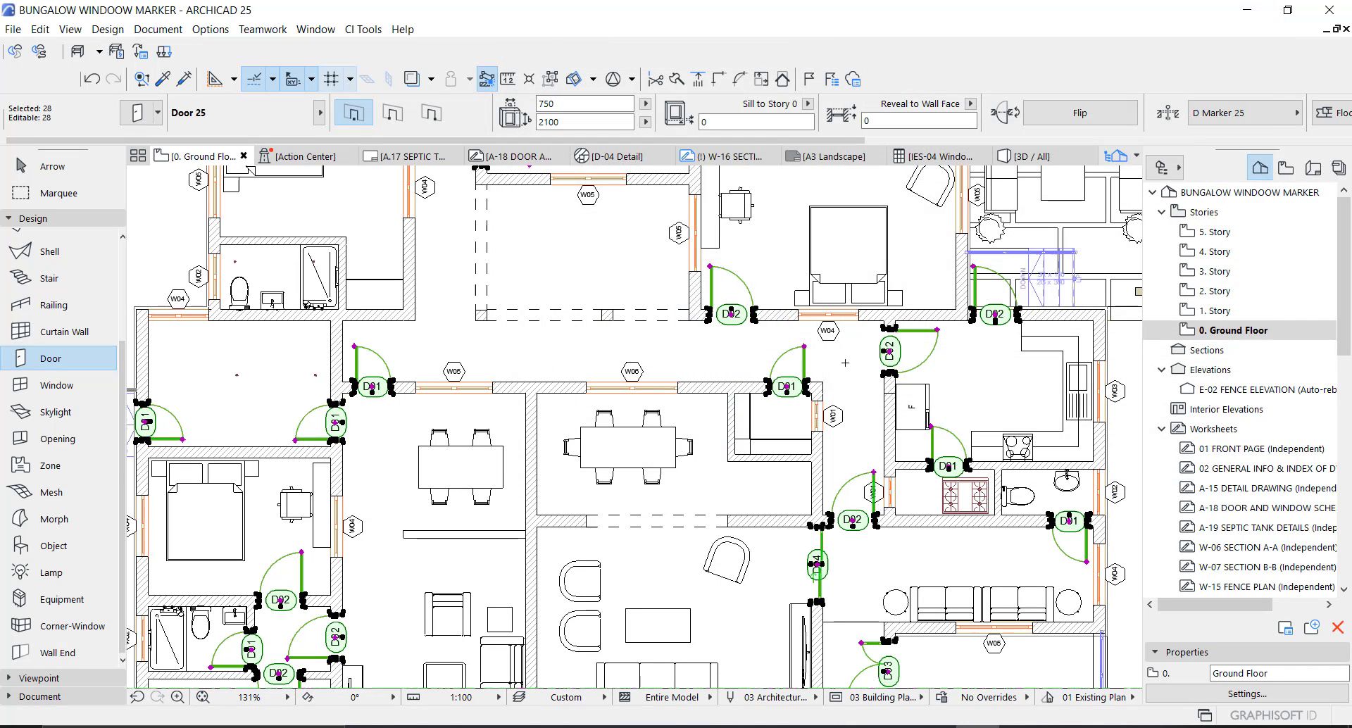
# - Try a door marker text height of 1.2 mm, and reduce it to 1 mm
pyautogui.scroll(3, 846, 362)
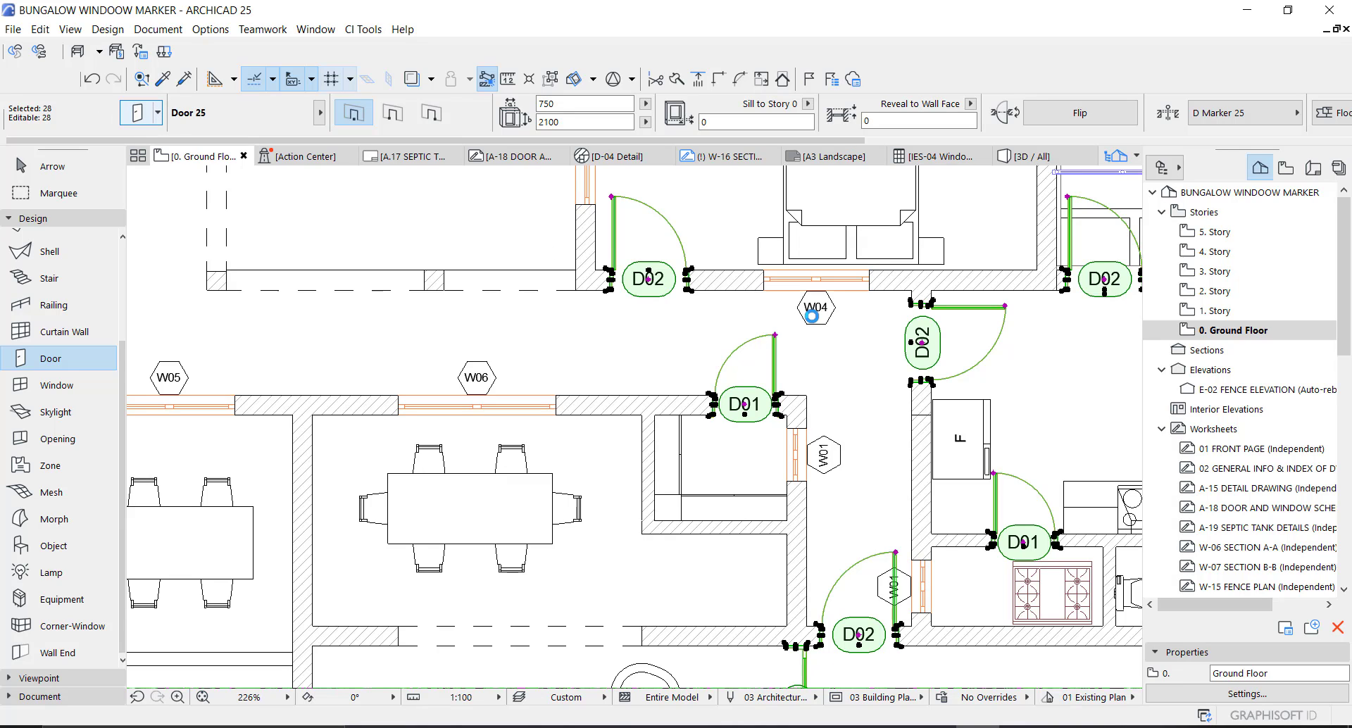
pyautogui.hotkey('ctrl', 't')
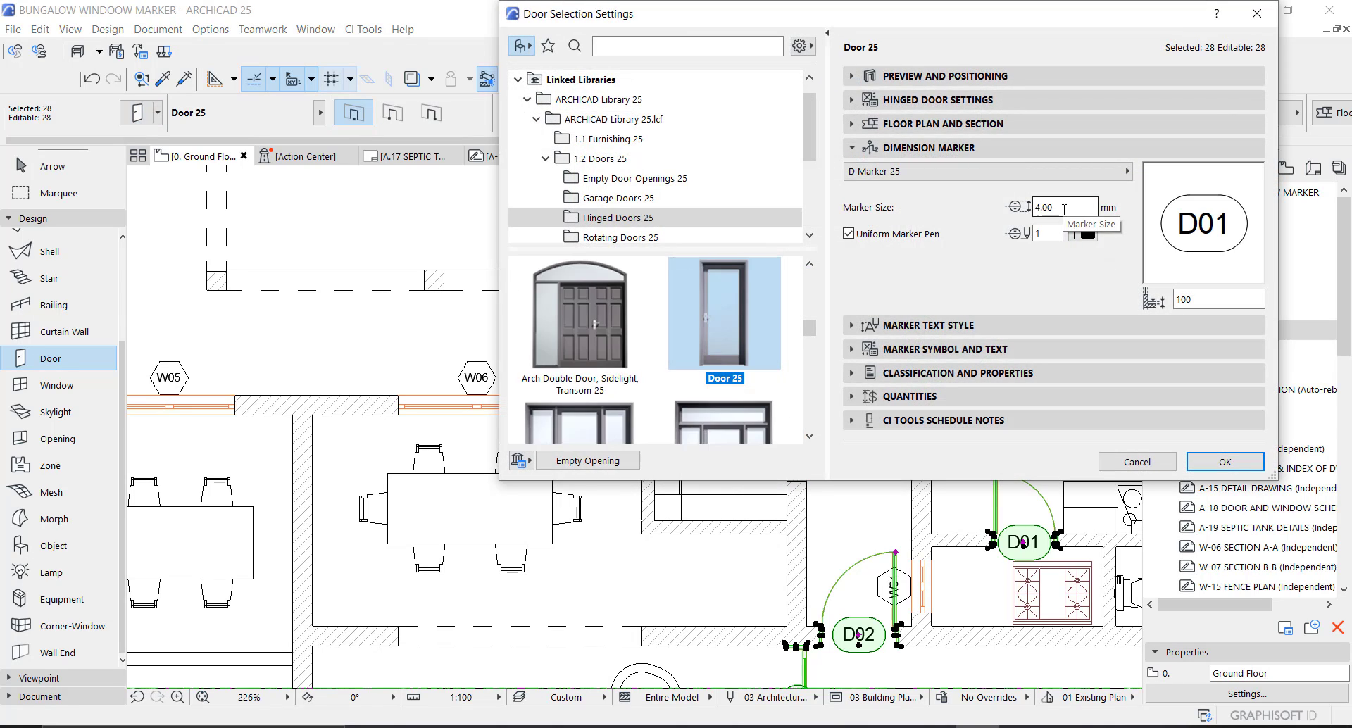
pyautogui.click(915, 328)
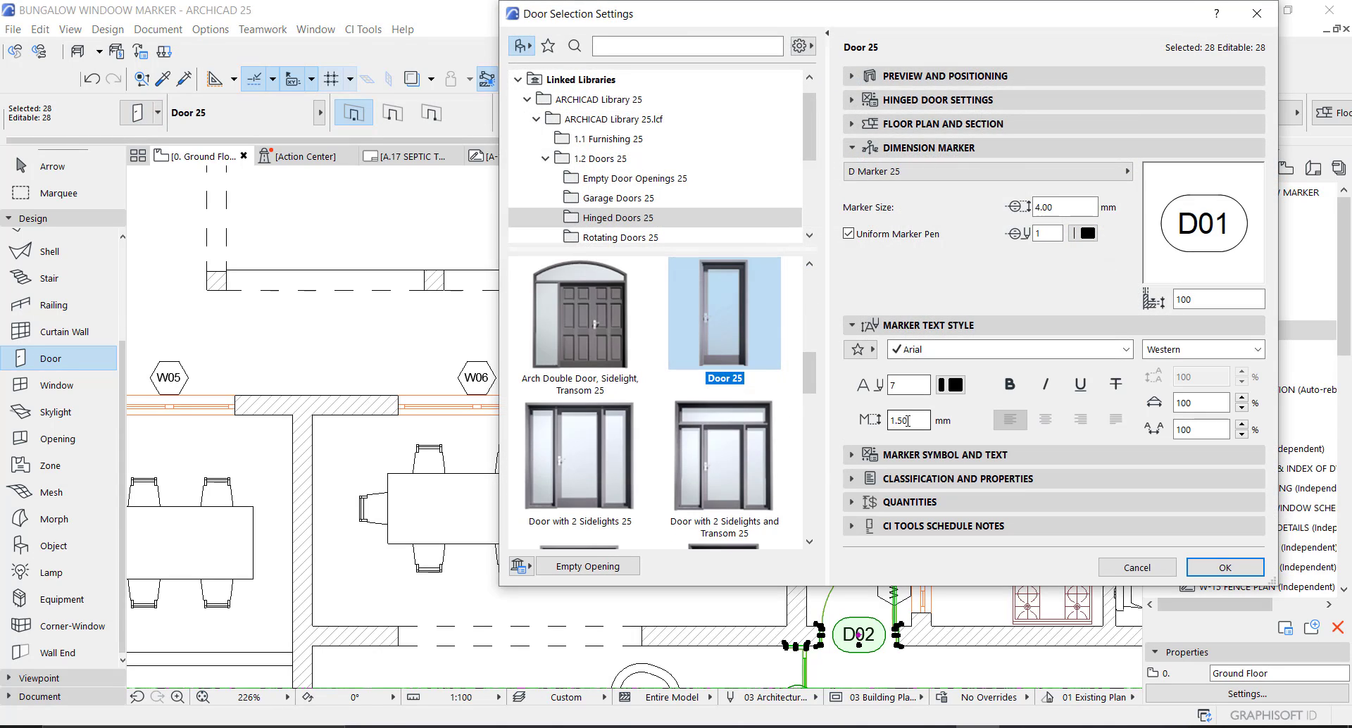
pyautogui.moveTo(919, 422); pyautogui.dragTo(882, 430)
pyautogui.write('1.2')
pyautogui.click(913, 386)
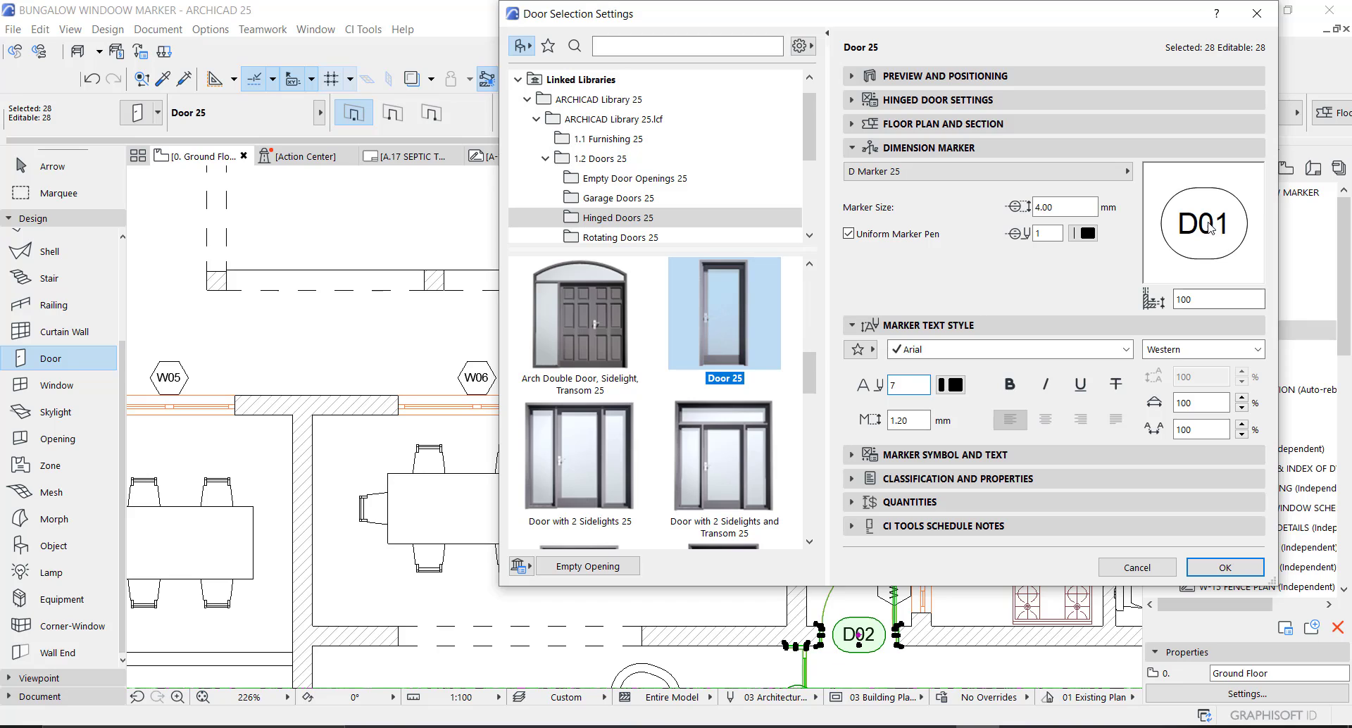
pyautogui.click(917, 420)
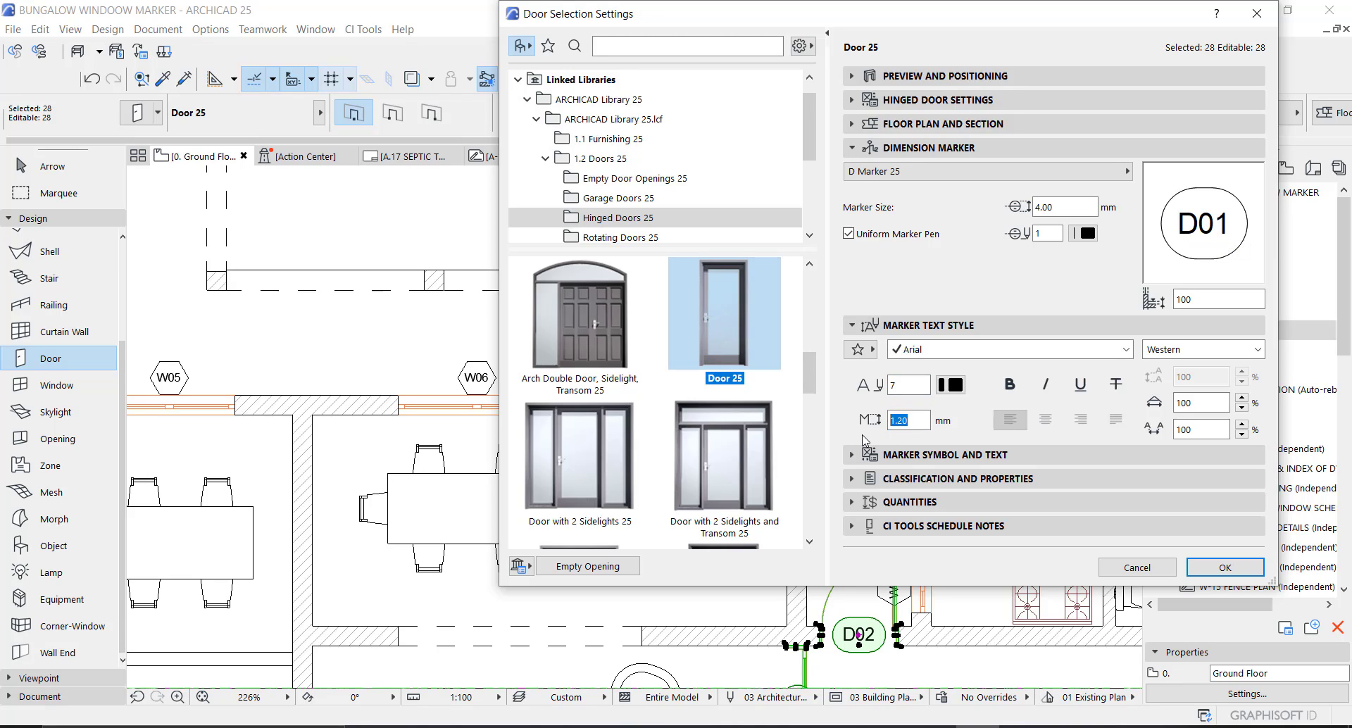
pyautogui.click(918, 385)
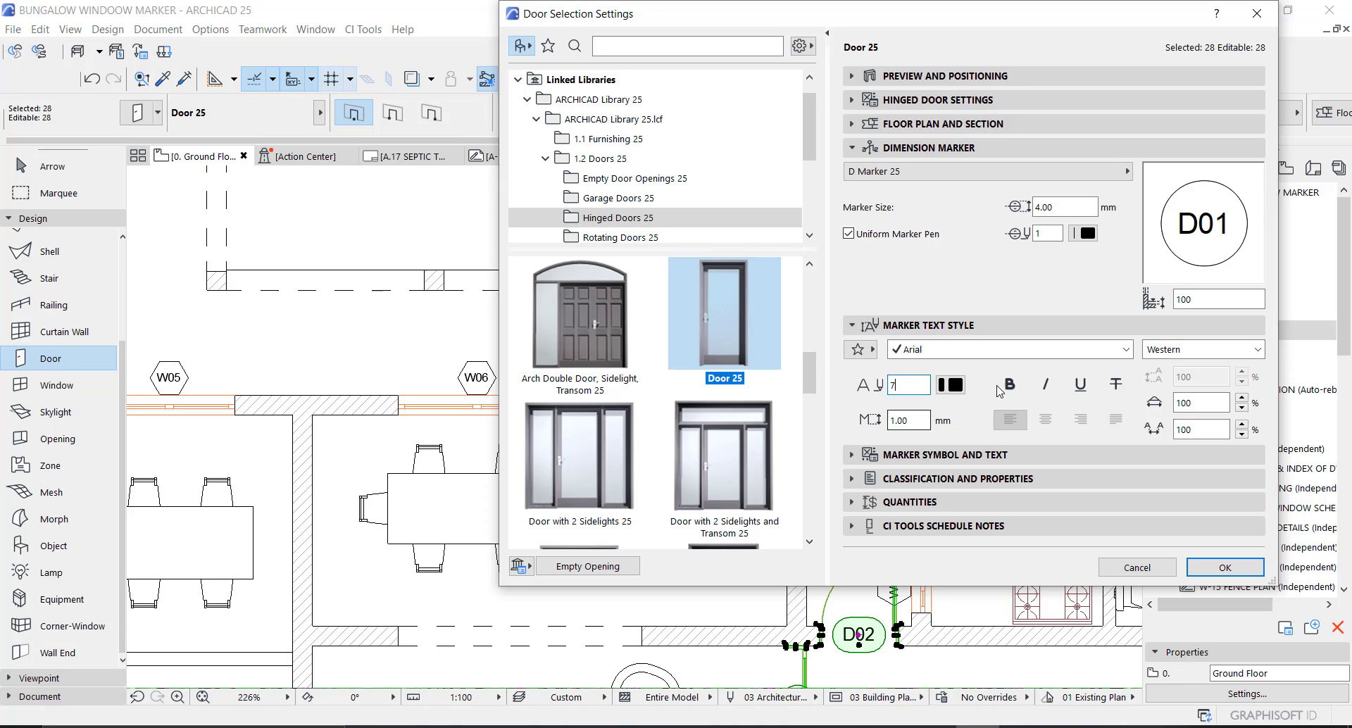
# - Set the door marker size to 3 mm and the marker text height to 1.2 mm
pyautogui.click(1070, 209)
pyautogui.write('3')
pyautogui.click(918, 420)
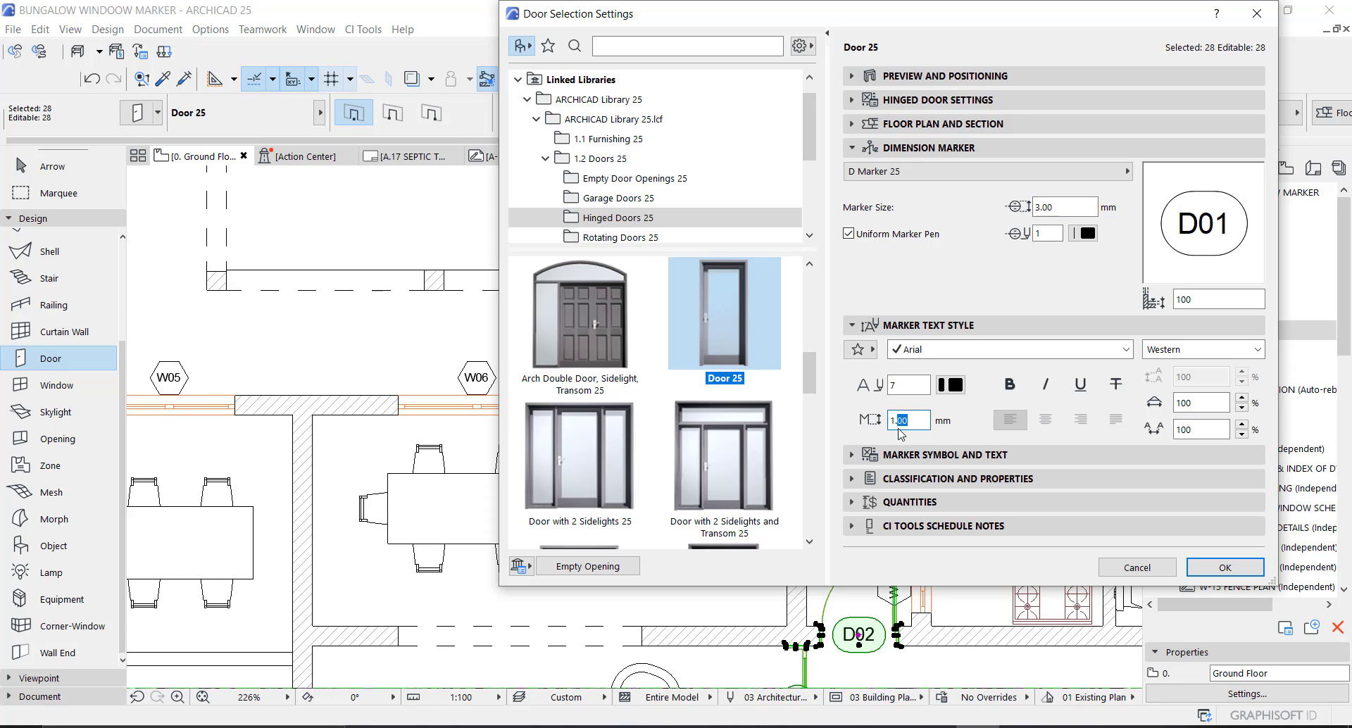
pyautogui.click(910, 393)
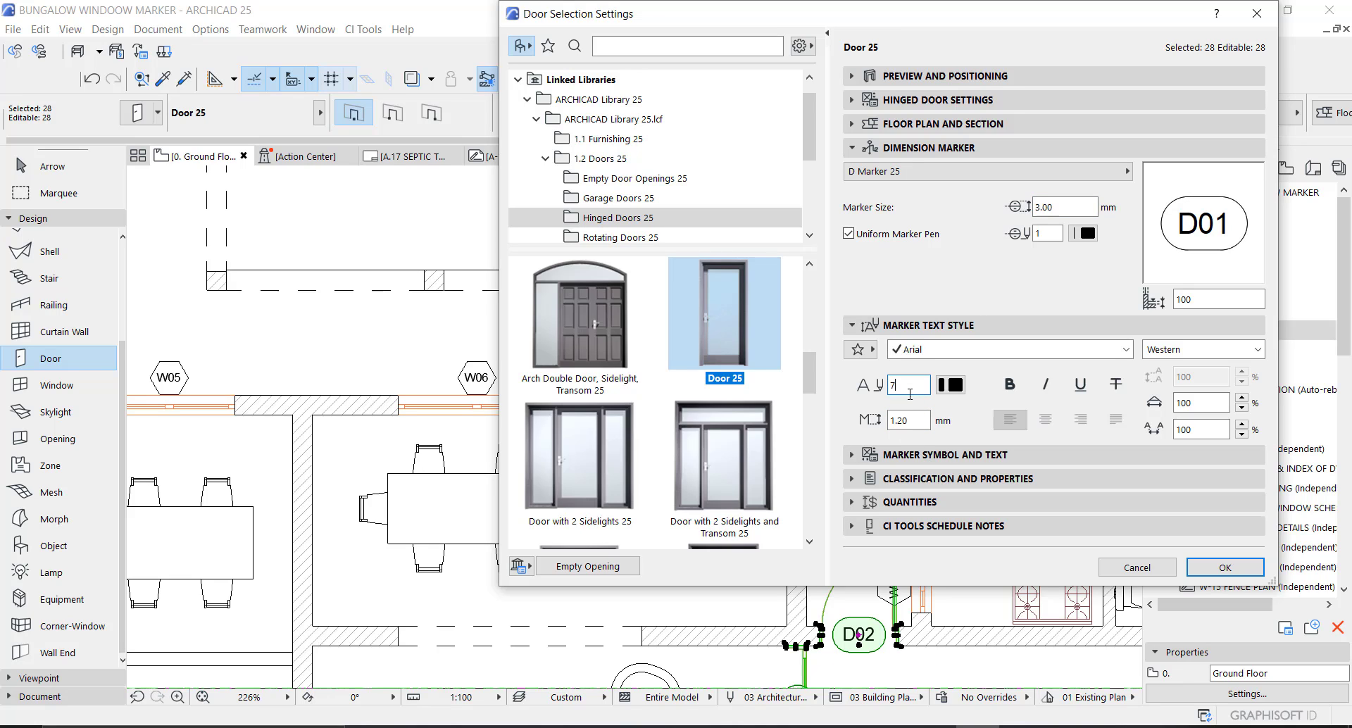
# - Reduce the door marker text height to 1.1 mm
pyautogui.click(896, 420)
pyautogui.click(1067, 207)
pyautogui.moveTo(897, 421); pyautogui.dragTo(919, 420)
pyautogui.write('10')
pyautogui.click(913, 384)
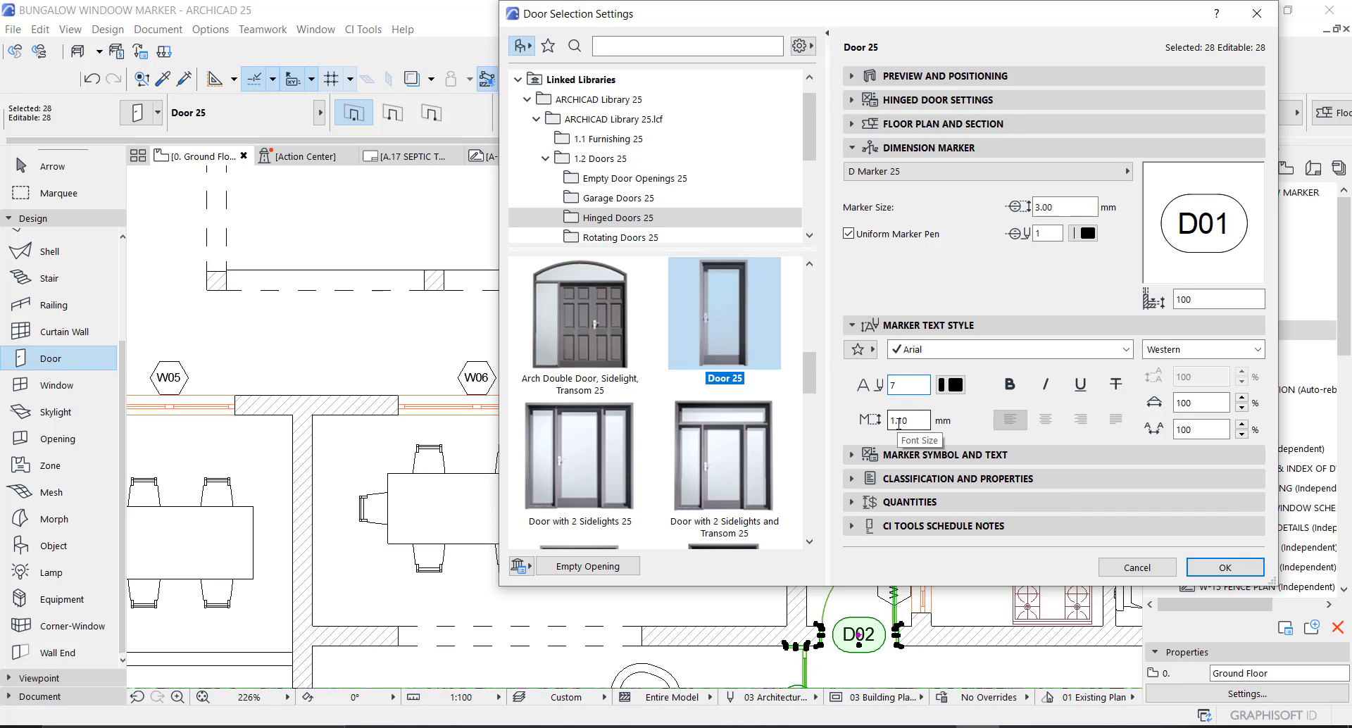
# - Set the door marker text height to 1.3 mm and apply the marker settings to the selected doors
pyautogui.moveTo(898, 421); pyautogui.dragTo(922, 421)
pyautogui.write('3')
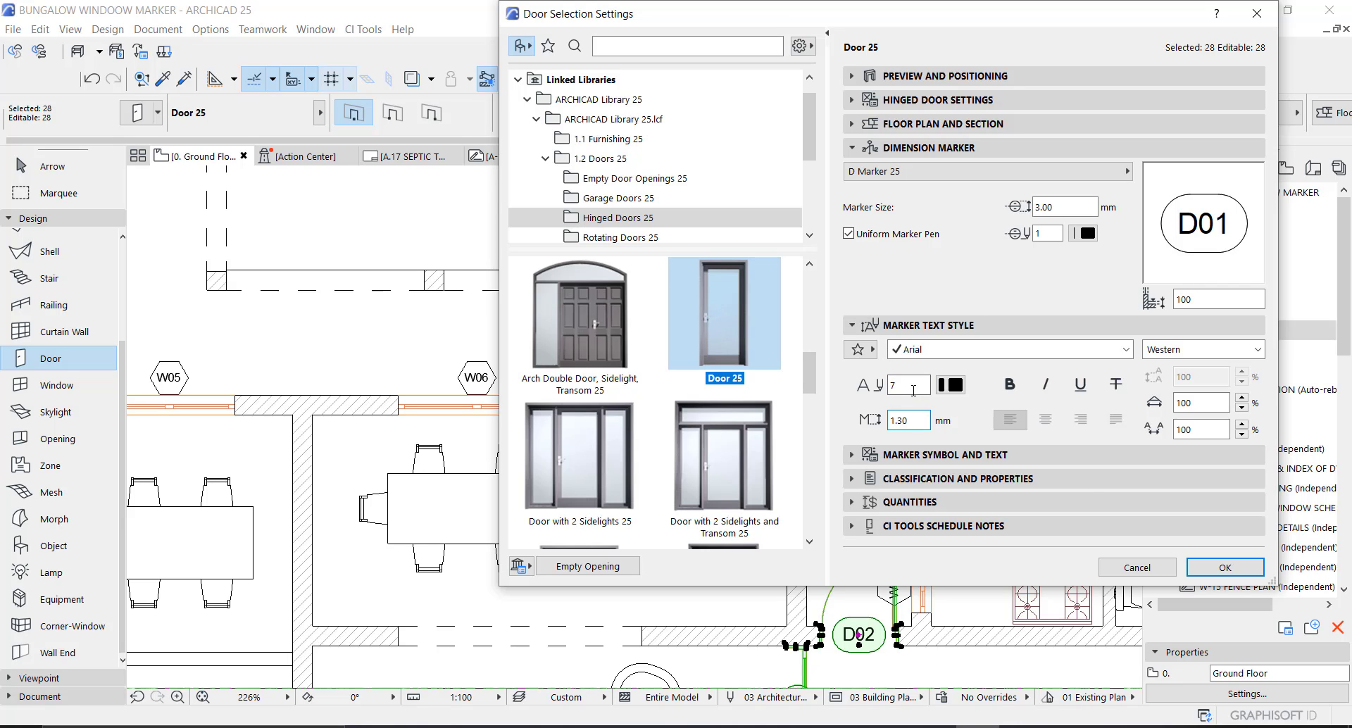
pyautogui.click(1219, 567)
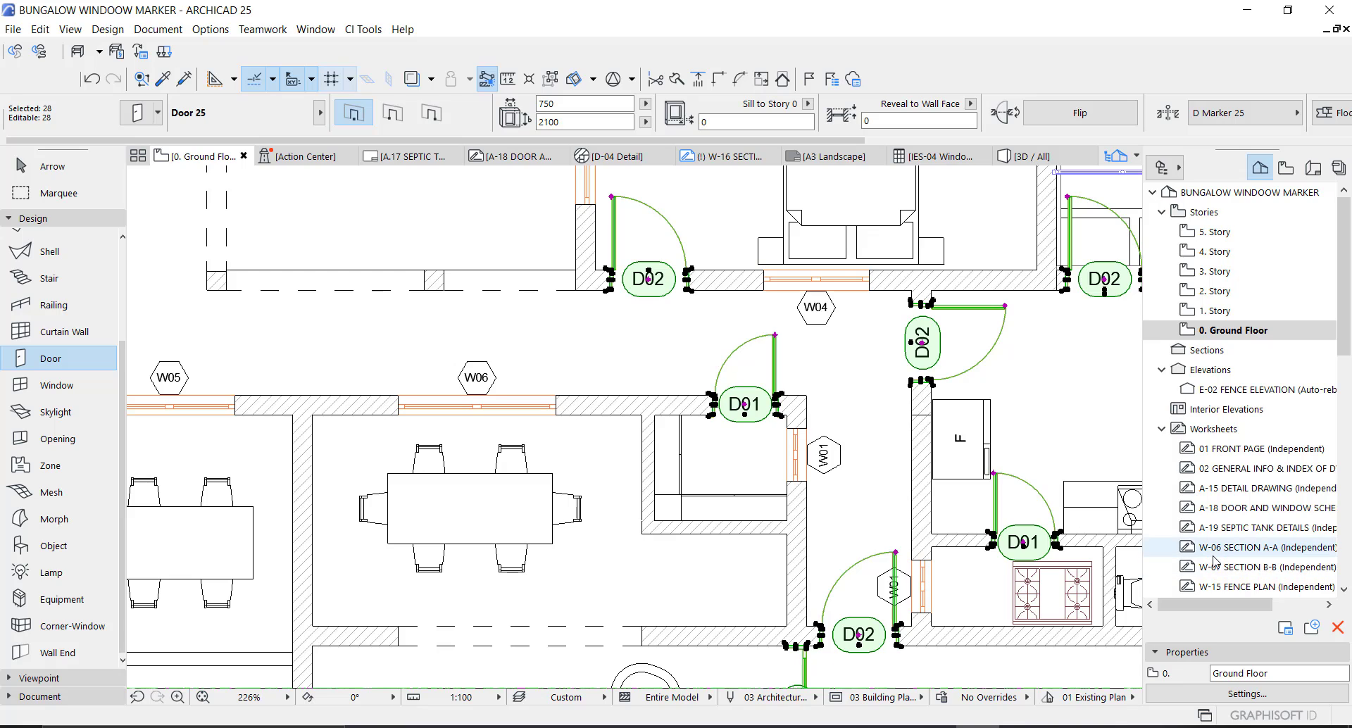
pyautogui.scroll(-1, 928, 363)
pyautogui.scroll(-3, 929, 363)
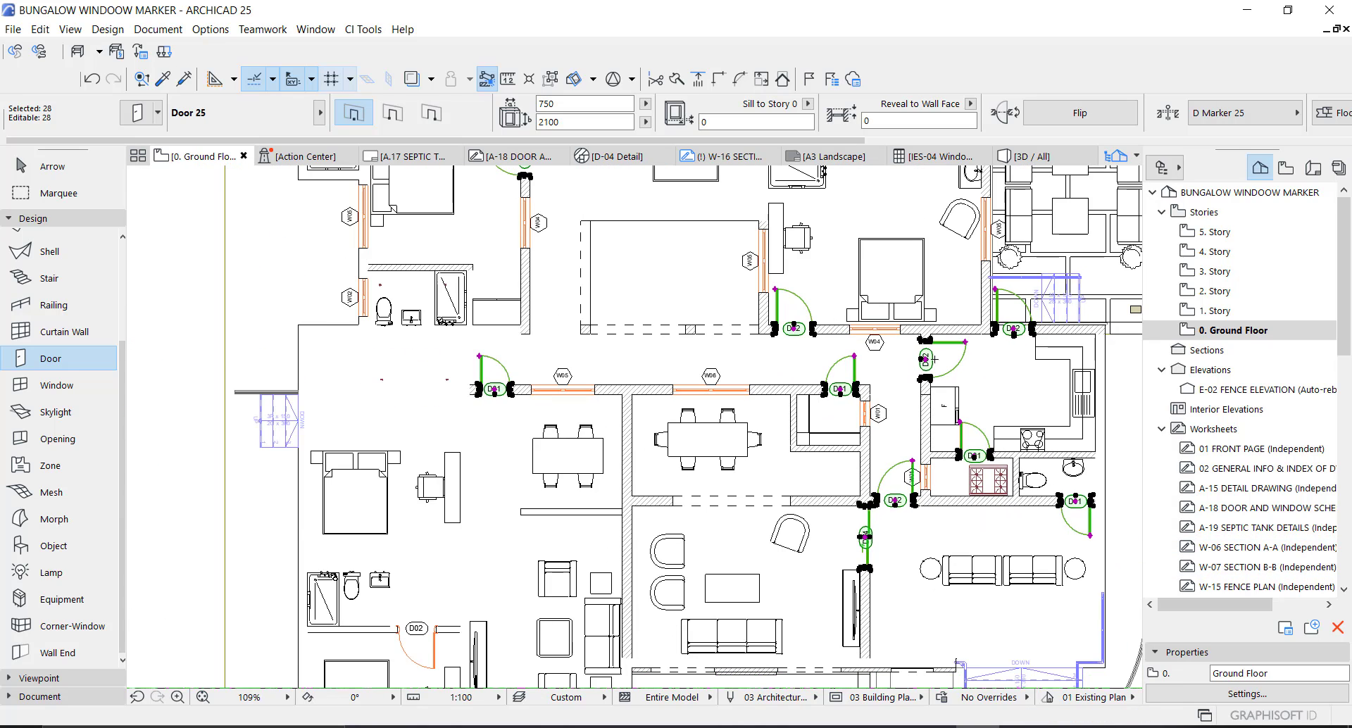
pyautogui.scroll(1, 829, 328)
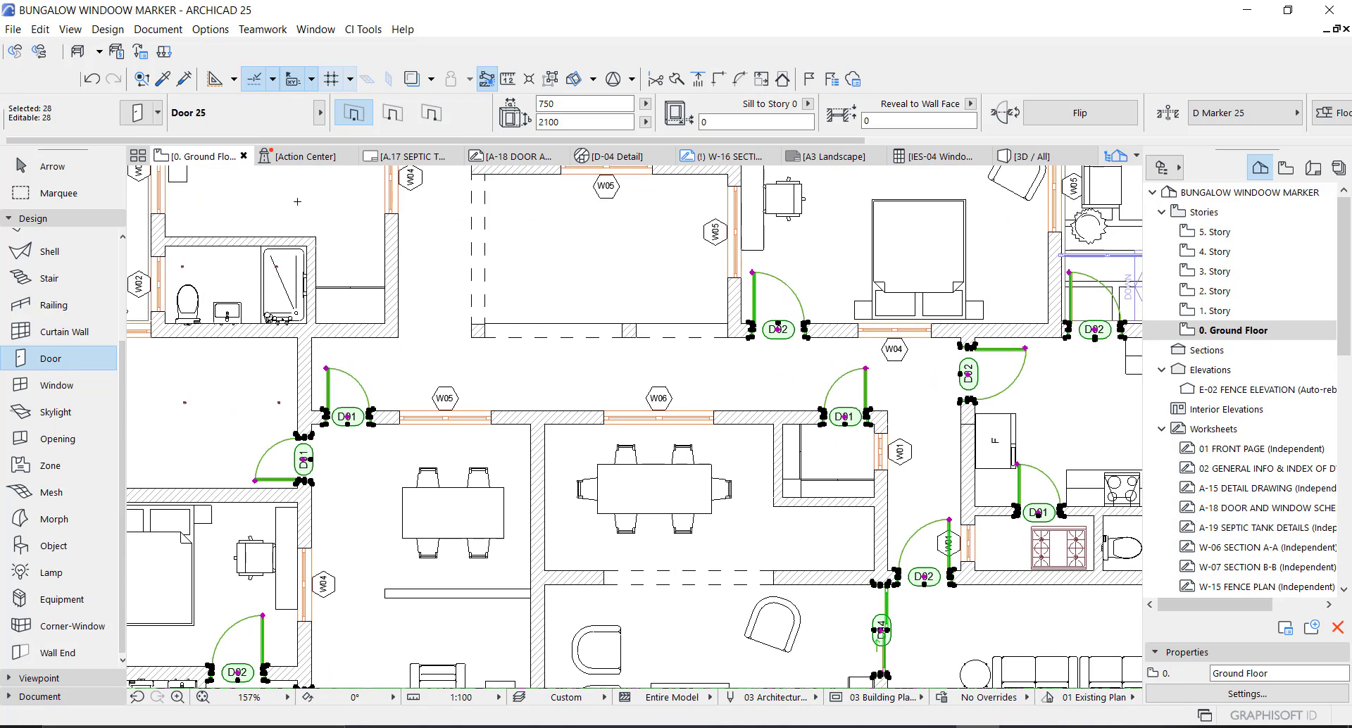
pyautogui.scroll(4, 304, 379)
pyautogui.scroll(-5, 432, 436)
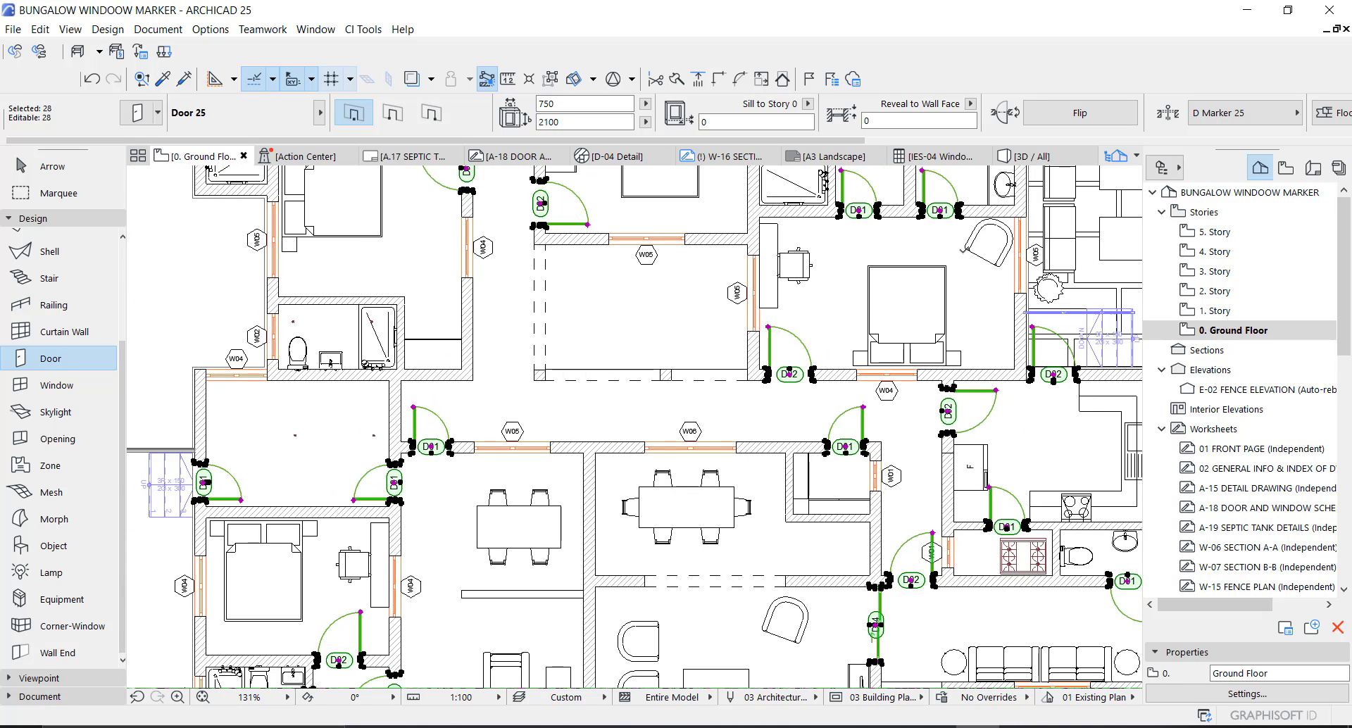
# - Set the ID of all selected doors to D02
pyautogui.scroll(-5, 639, 391)
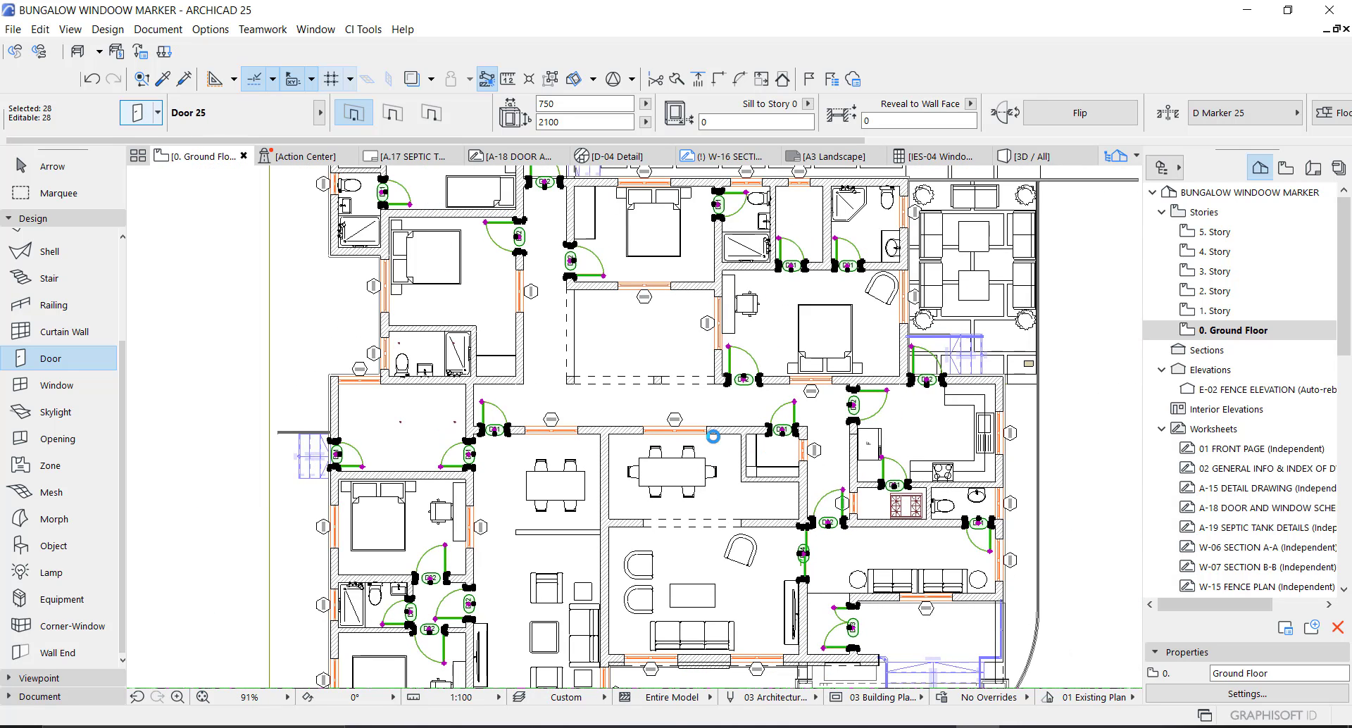
pyautogui.hotkey('ctrl', 't')
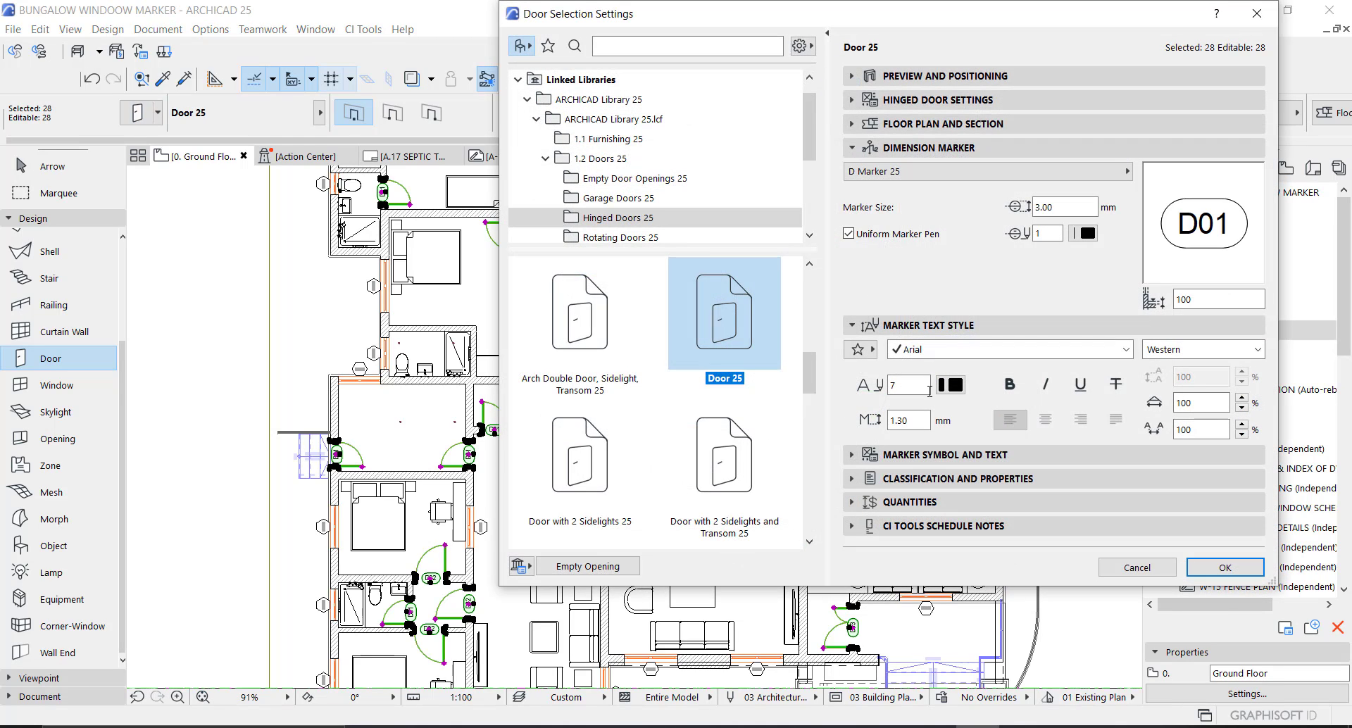
pyautogui.click(920, 482)
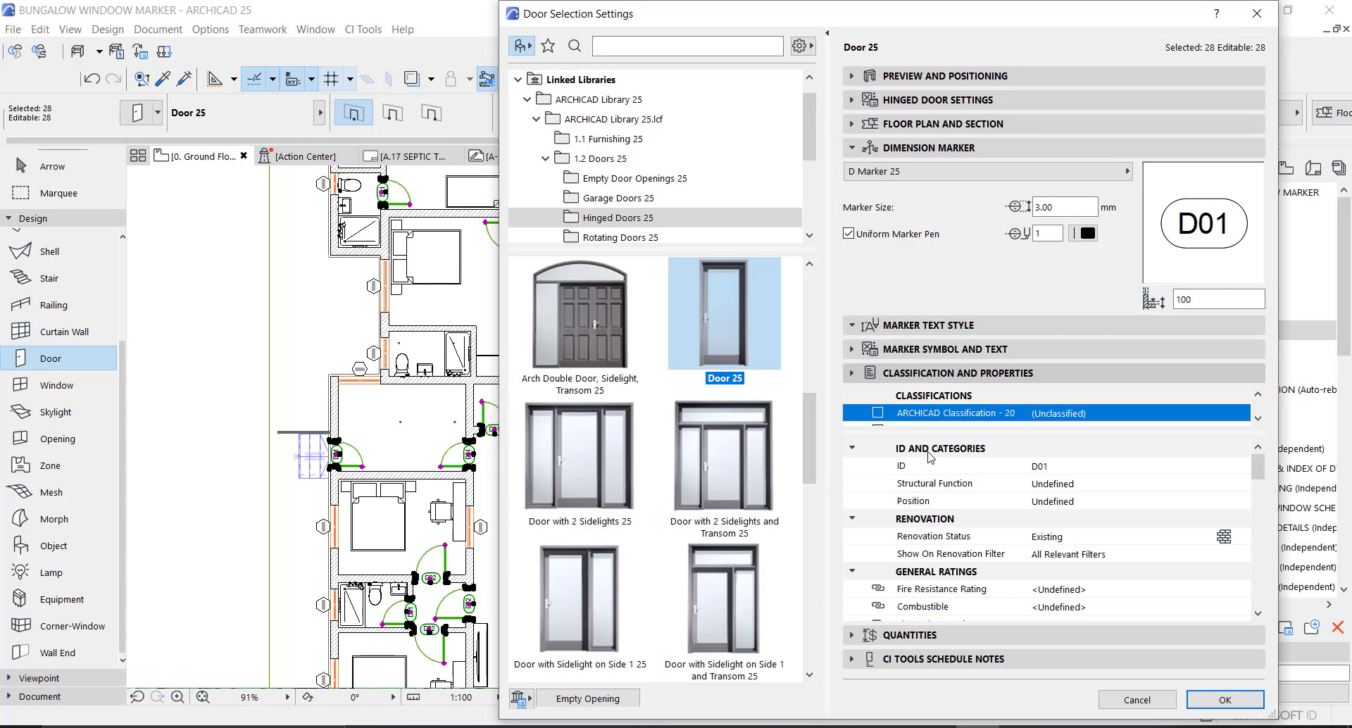
pyautogui.click(1045, 470)
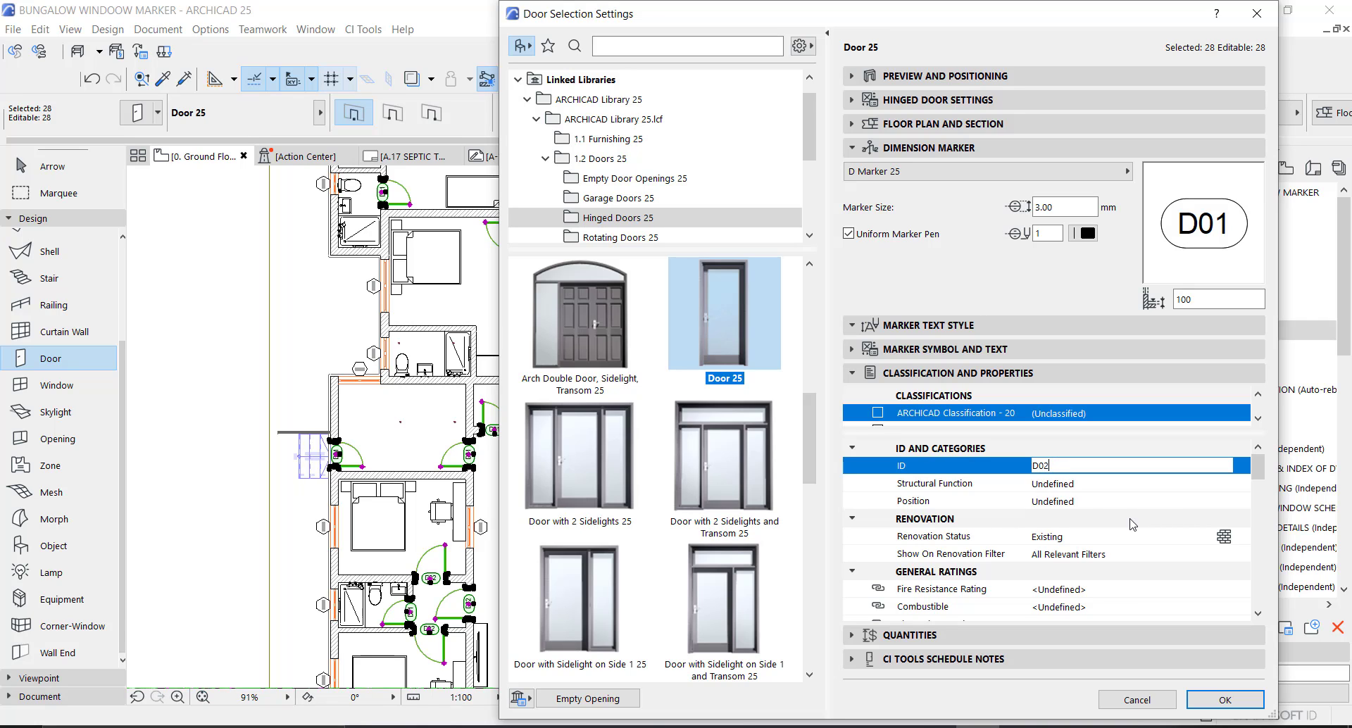
pyautogui.click(1208, 701)
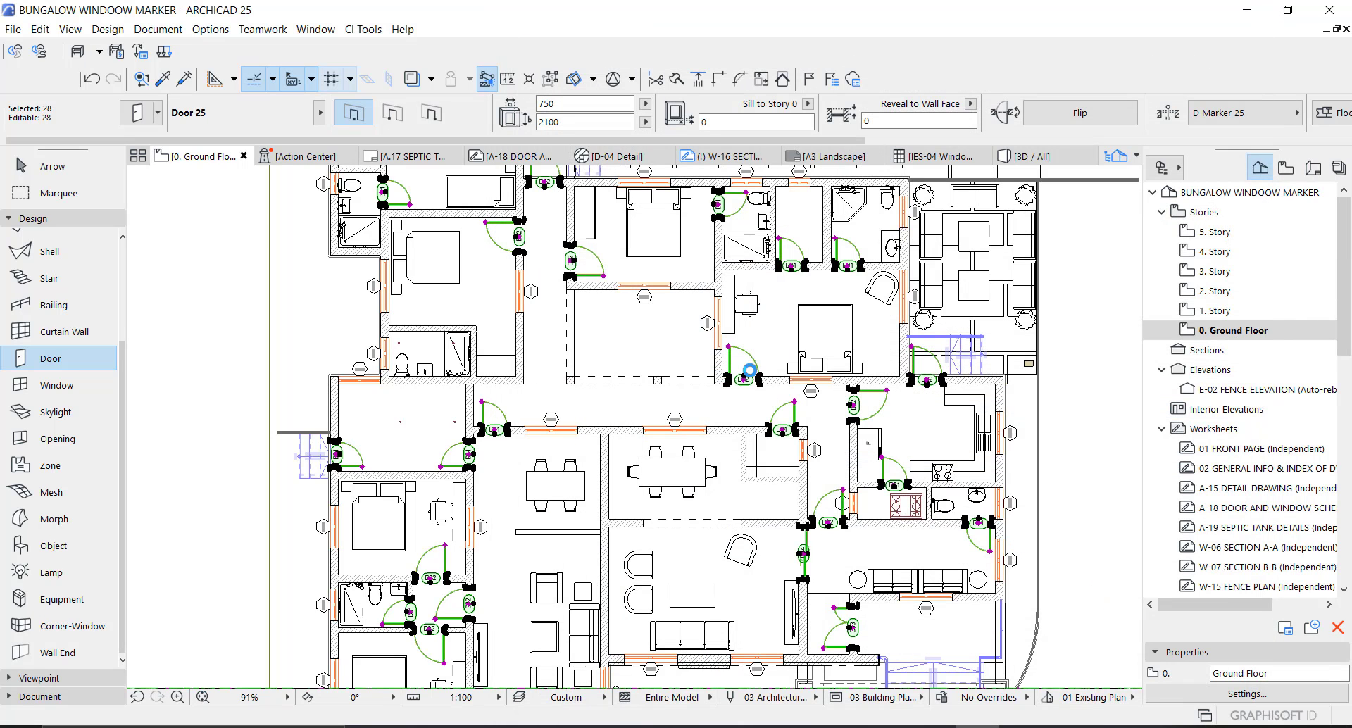
# - Change the shared ID of all selected doors to D01
pyautogui.scroll(5, 558, 259)
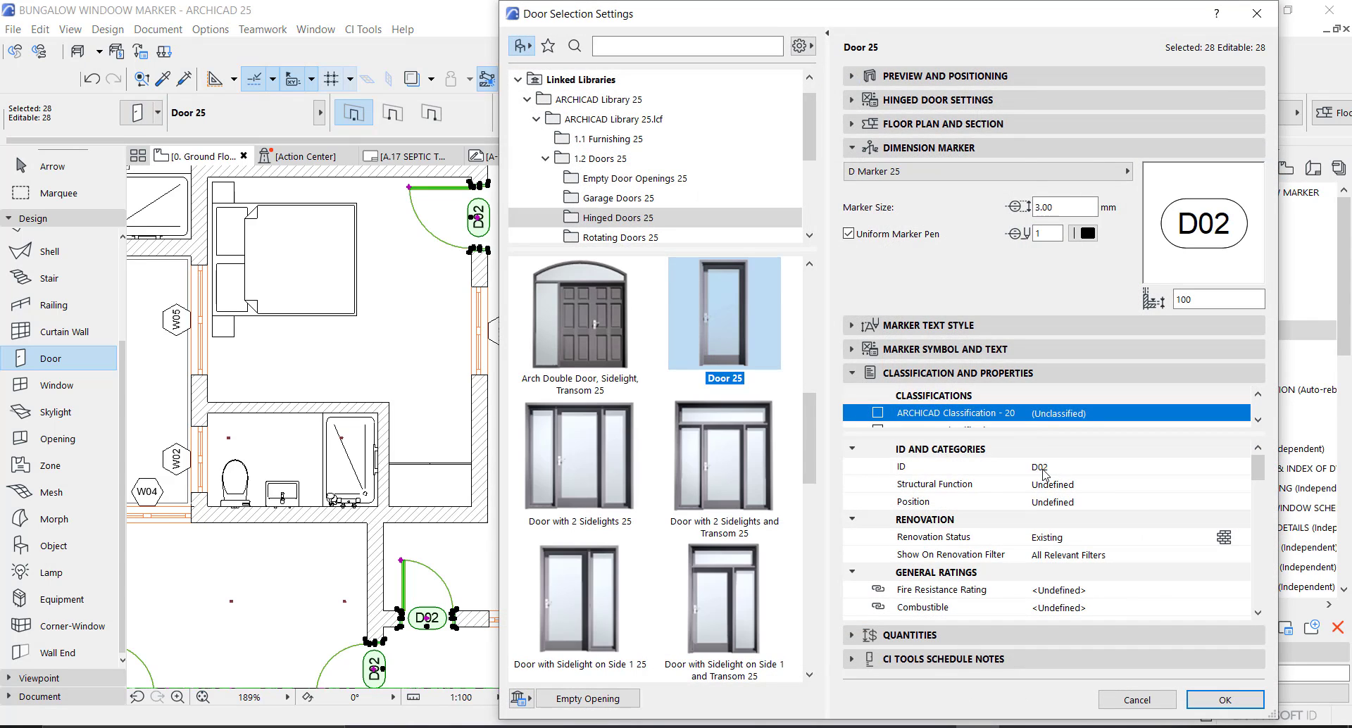
pyautogui.click(1045, 467)
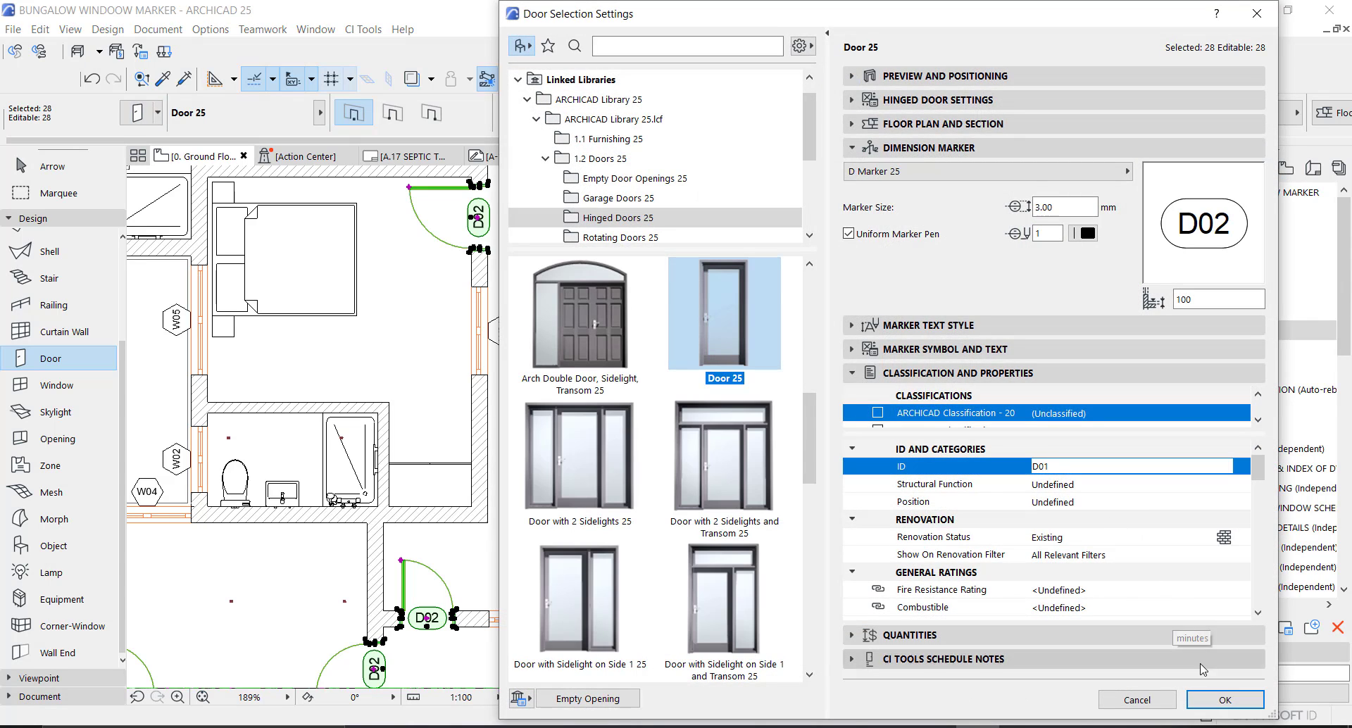
pyautogui.click(1207, 699)
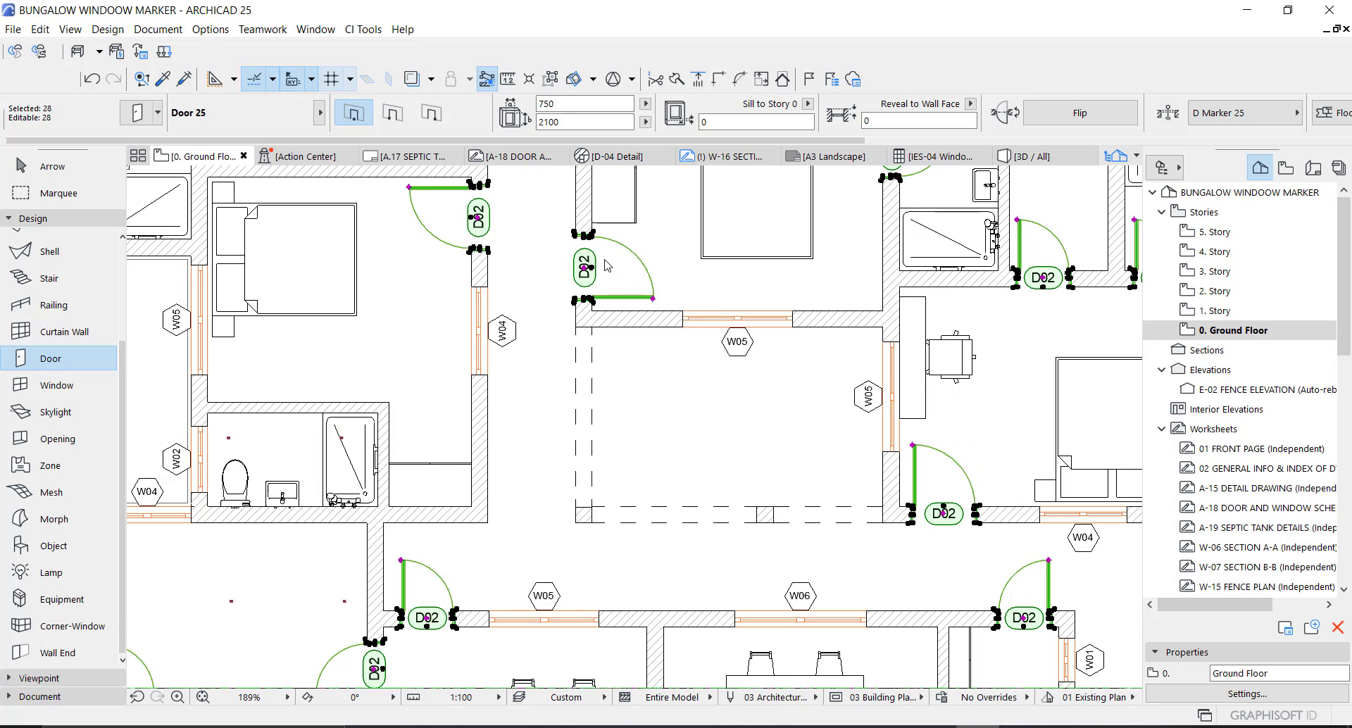
# - Open the Element ID Manager for the selected doors and set the element type to Door
pyautogui.scroll(-2, 737, 359)
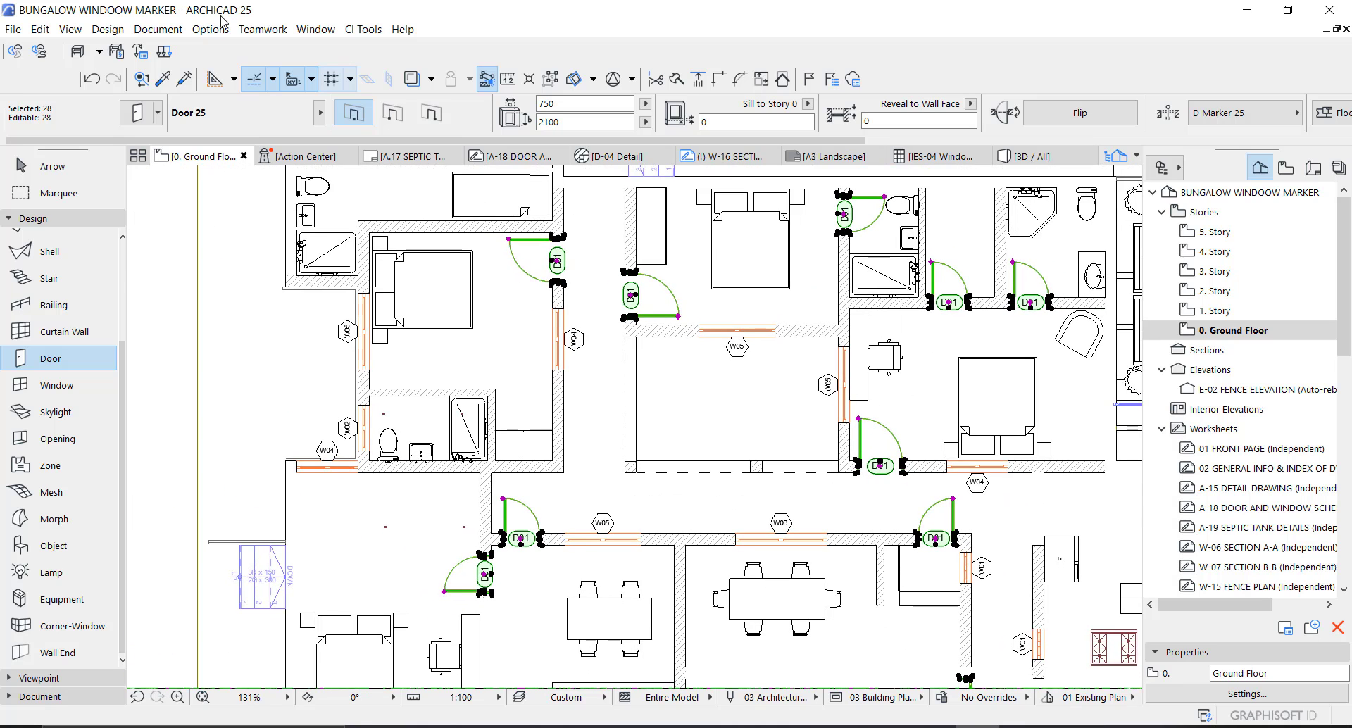
pyautogui.click(158, 28)
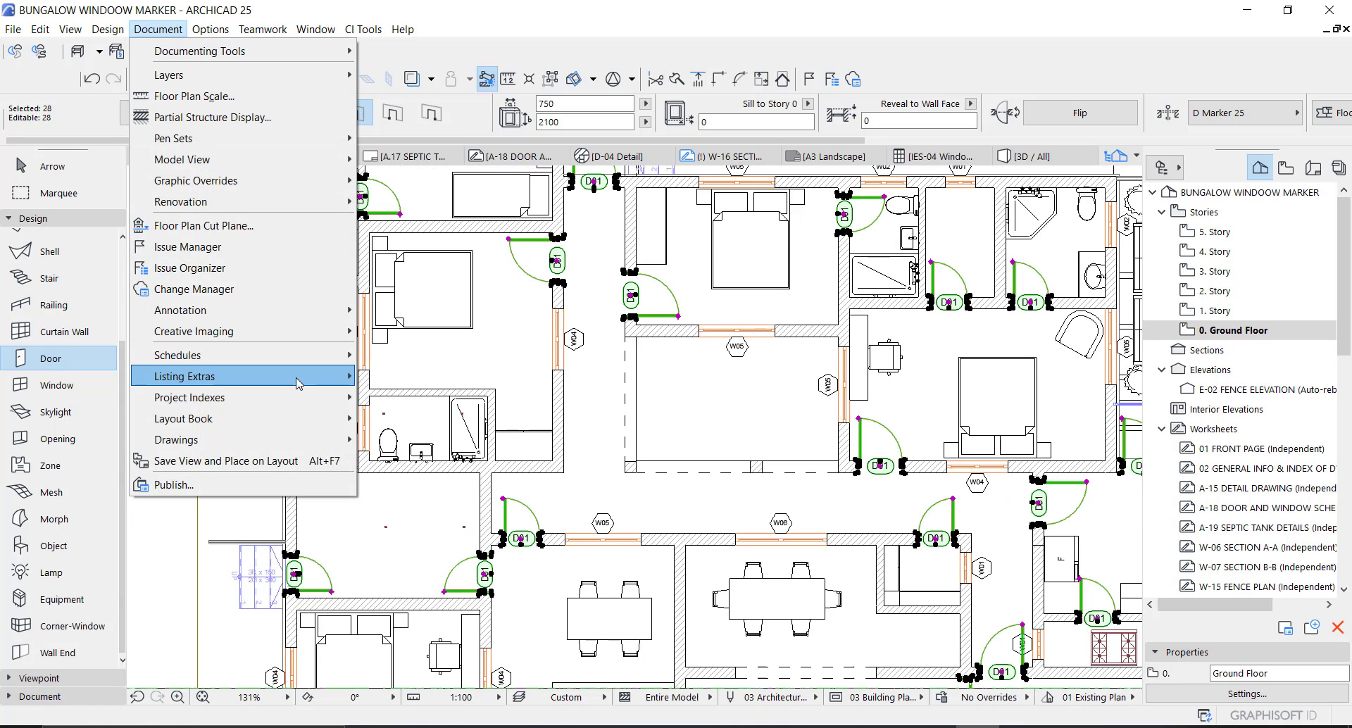
pyautogui.moveTo(297, 384)
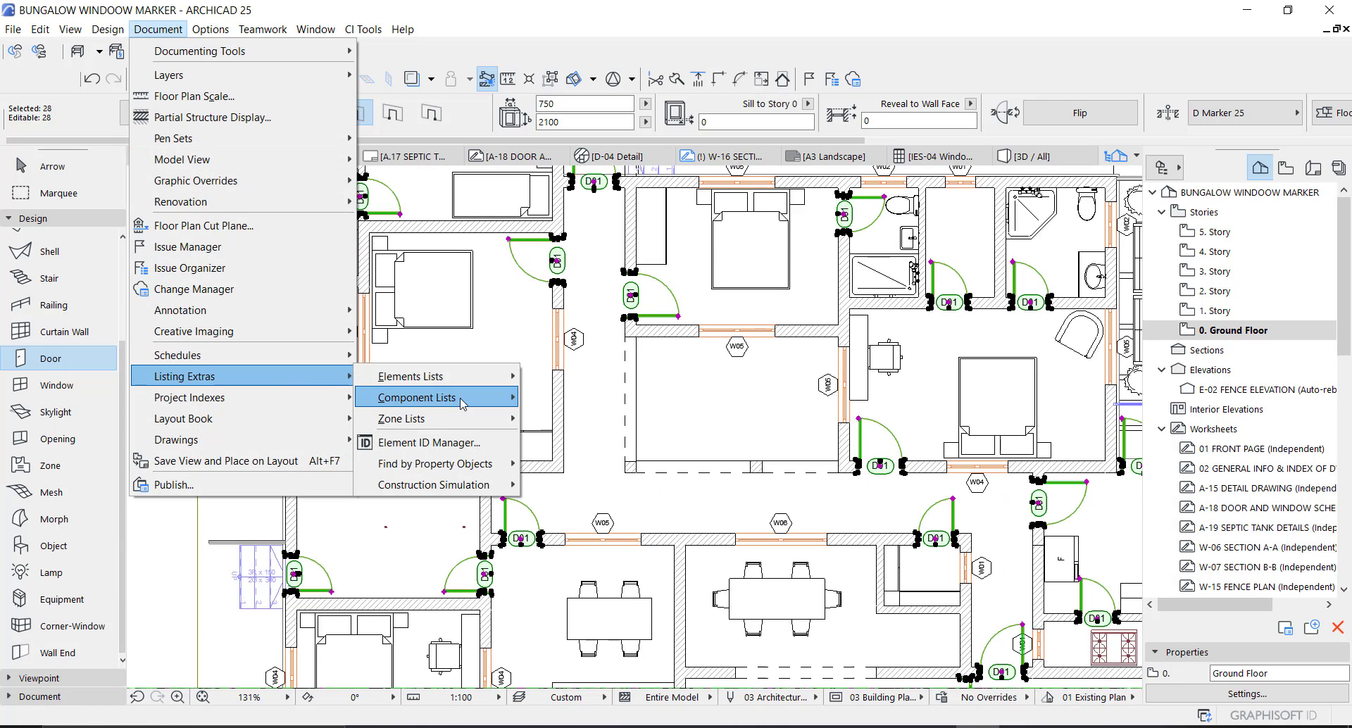
pyautogui.click(446, 443)
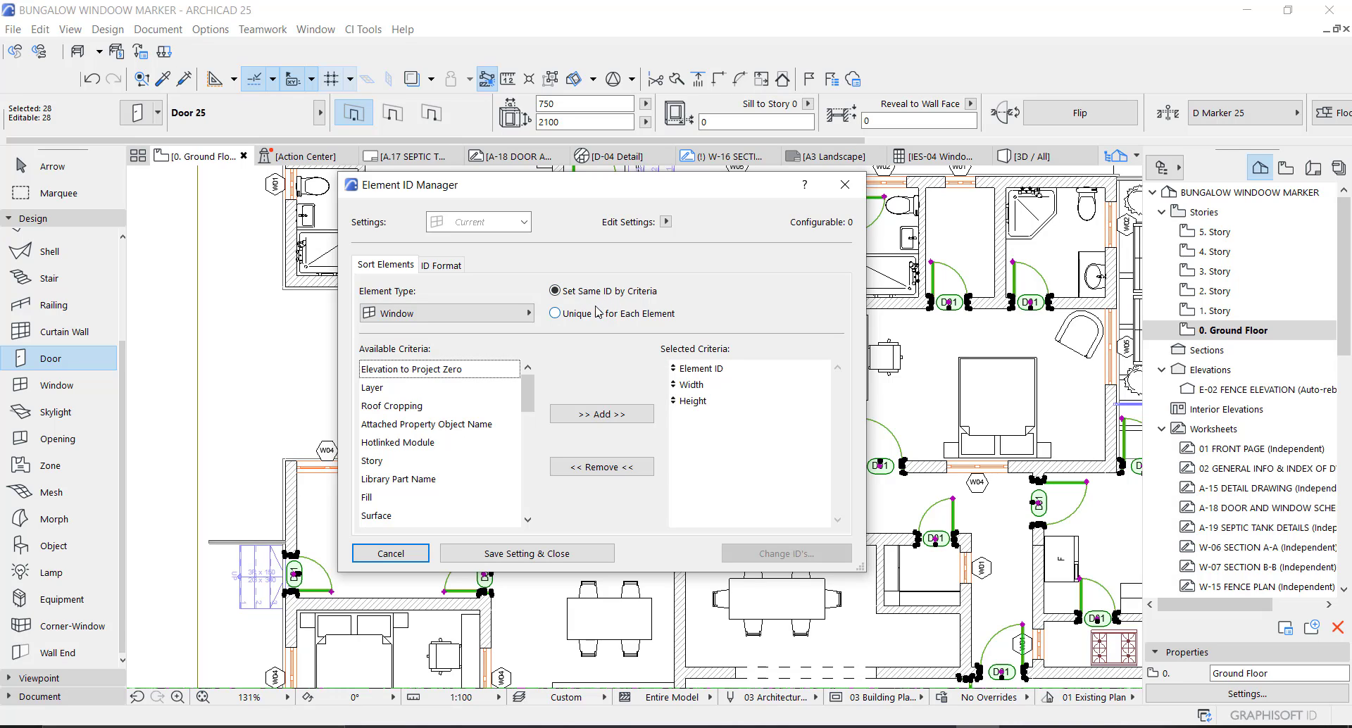
pyautogui.click(504, 323)
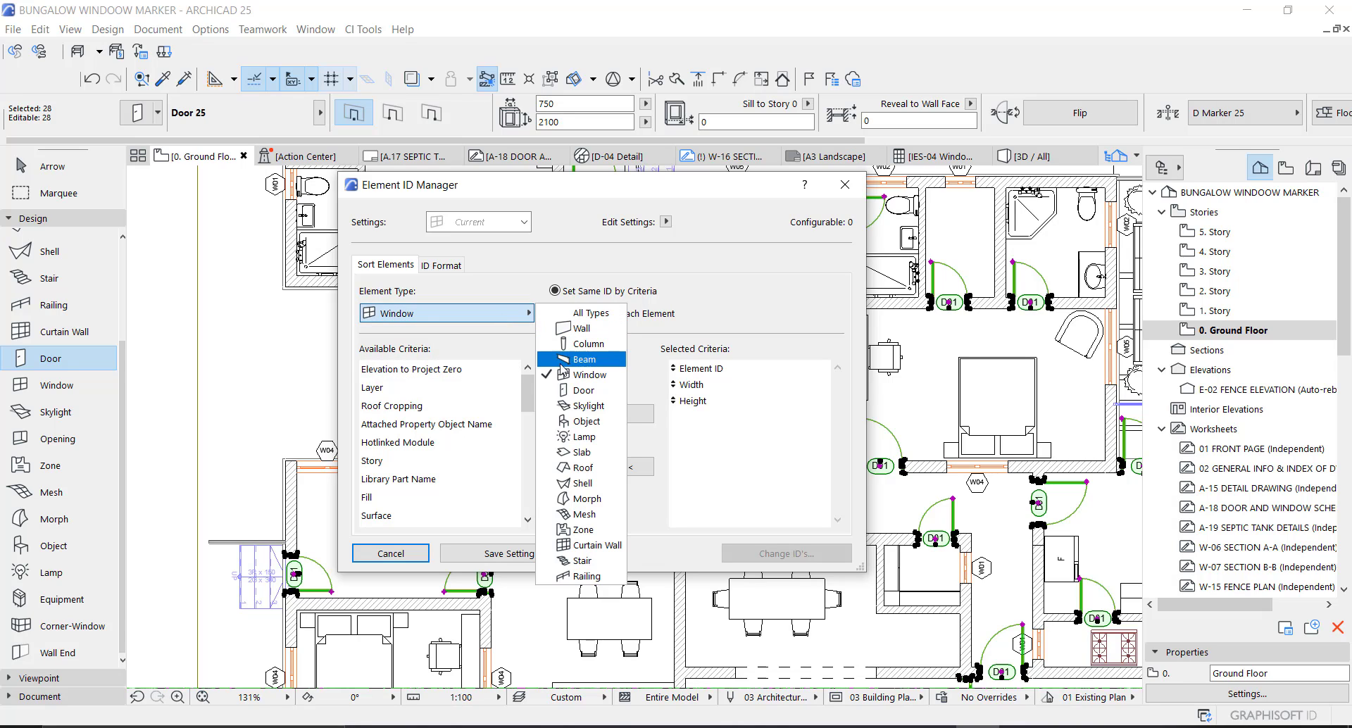
pyautogui.click(570, 398)
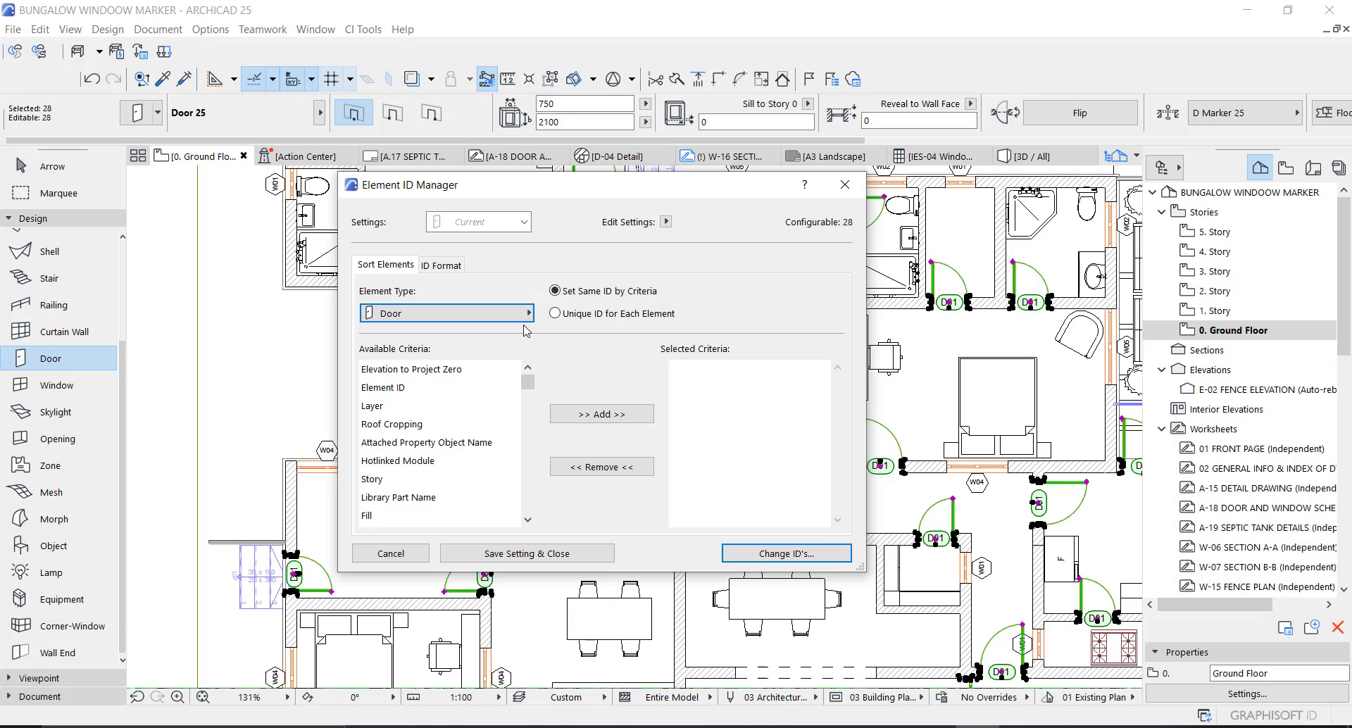
# - Add Element ID, Width and Height as the criteria for giving doors the same ID
pyautogui.click(387, 388)
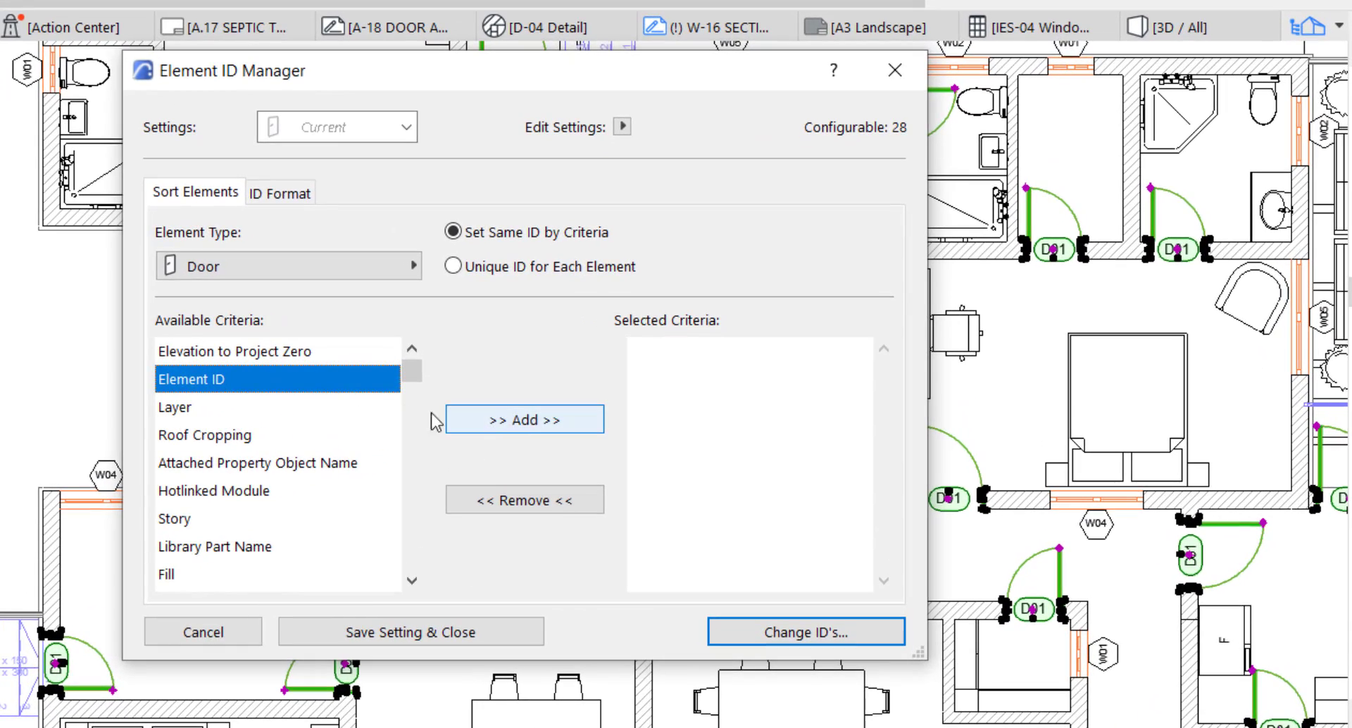
pyautogui.click(549, 423)
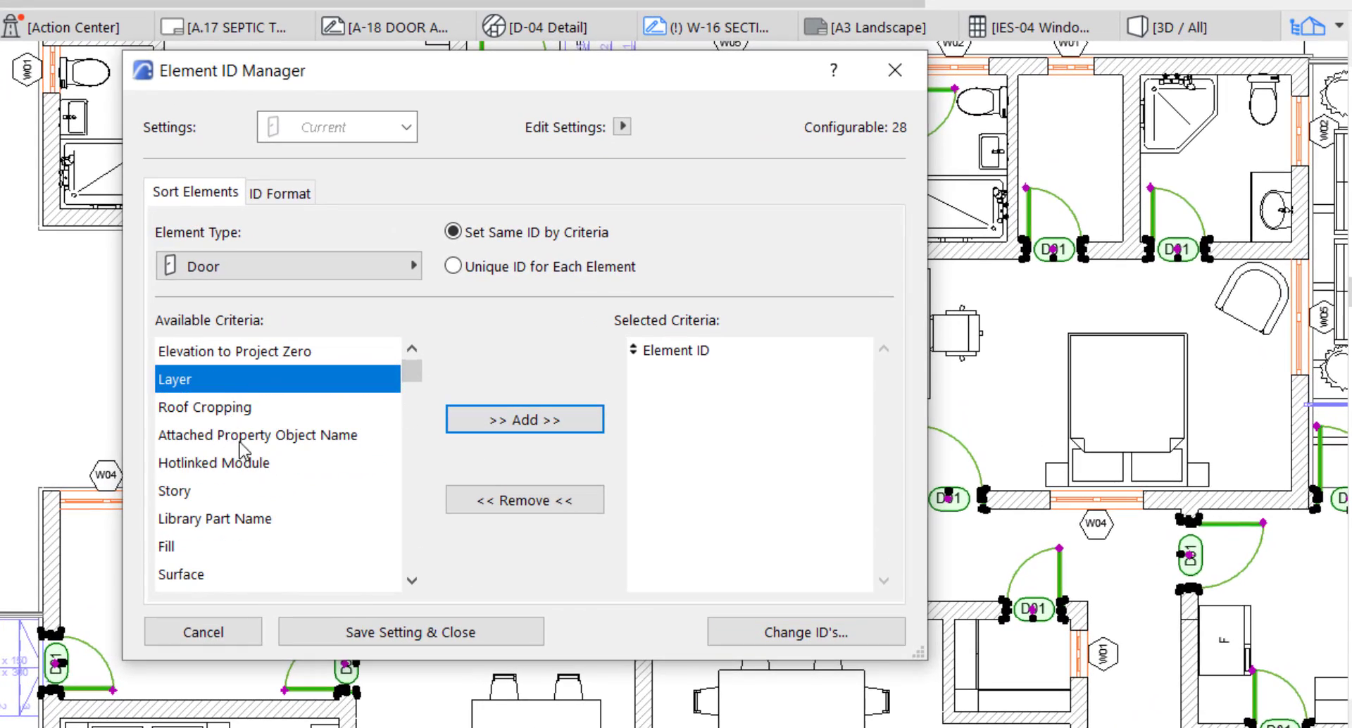
pyautogui.scroll(-2, 243, 451)
pyautogui.click(176, 463)
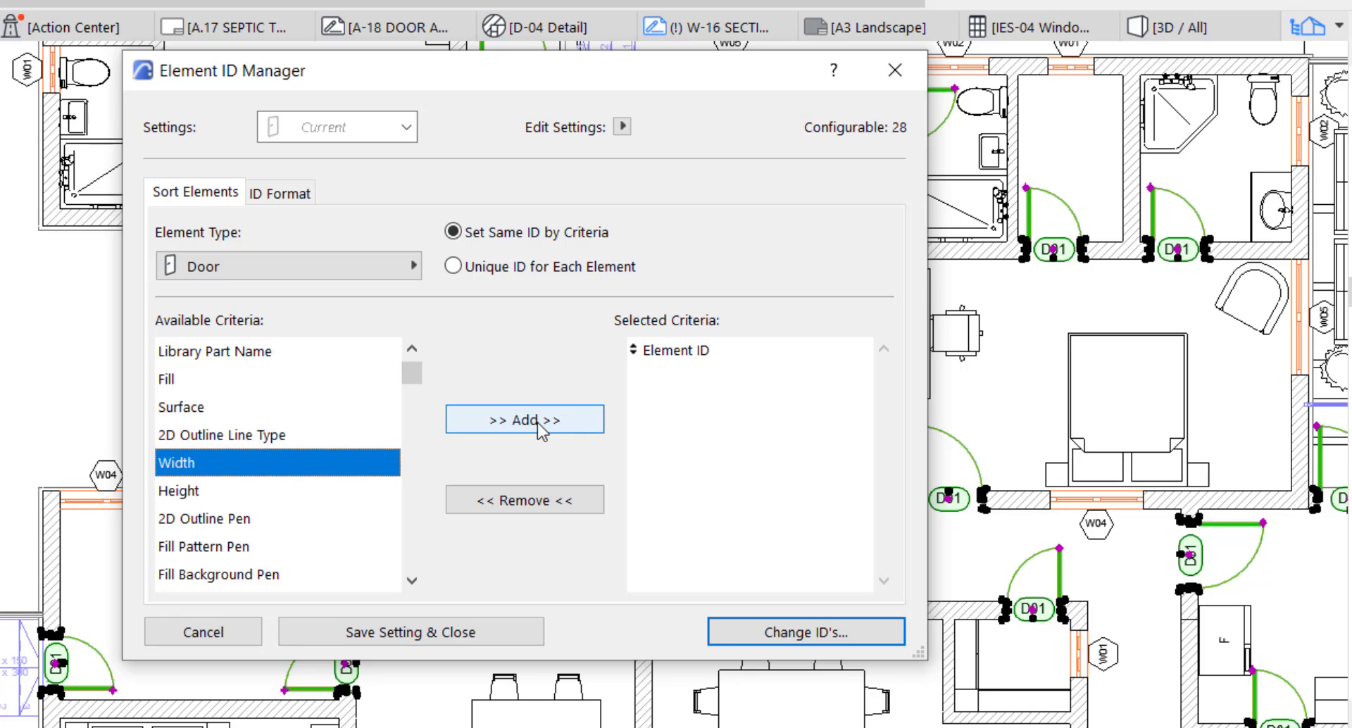
pyautogui.click(539, 422)
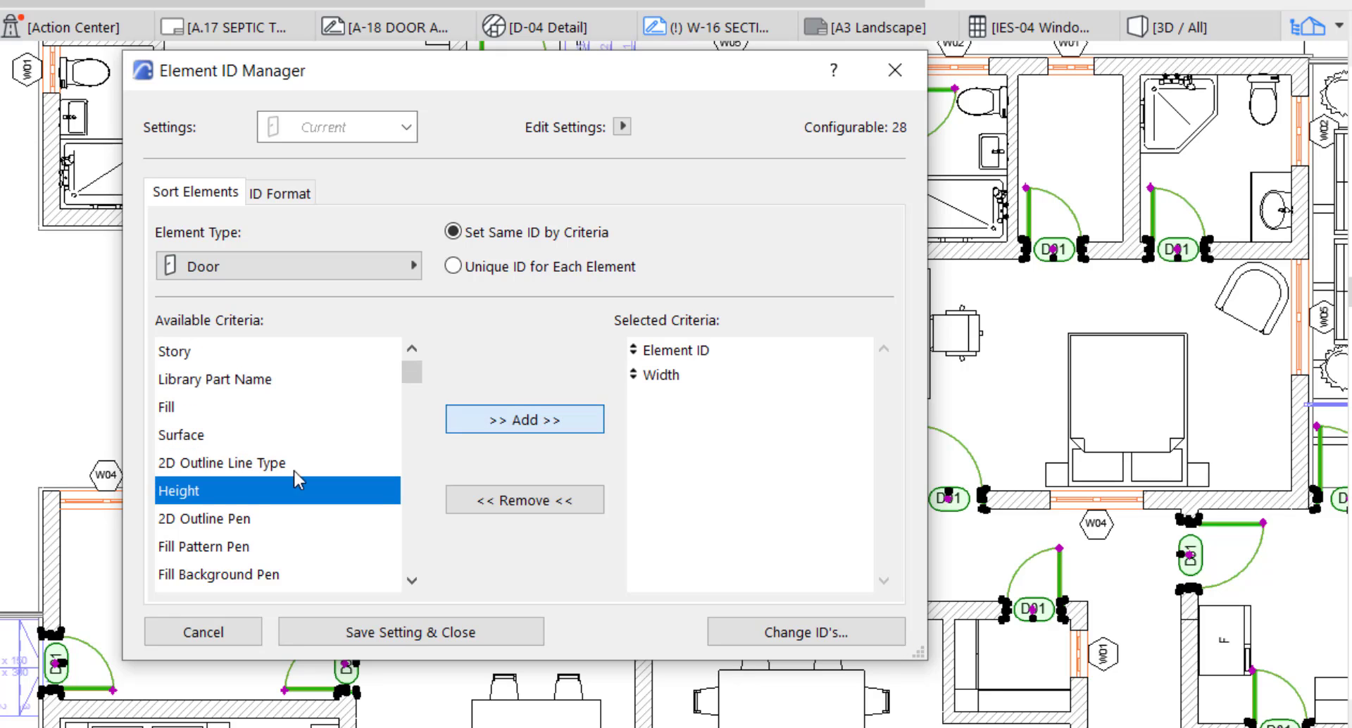
pyautogui.click(539, 421)
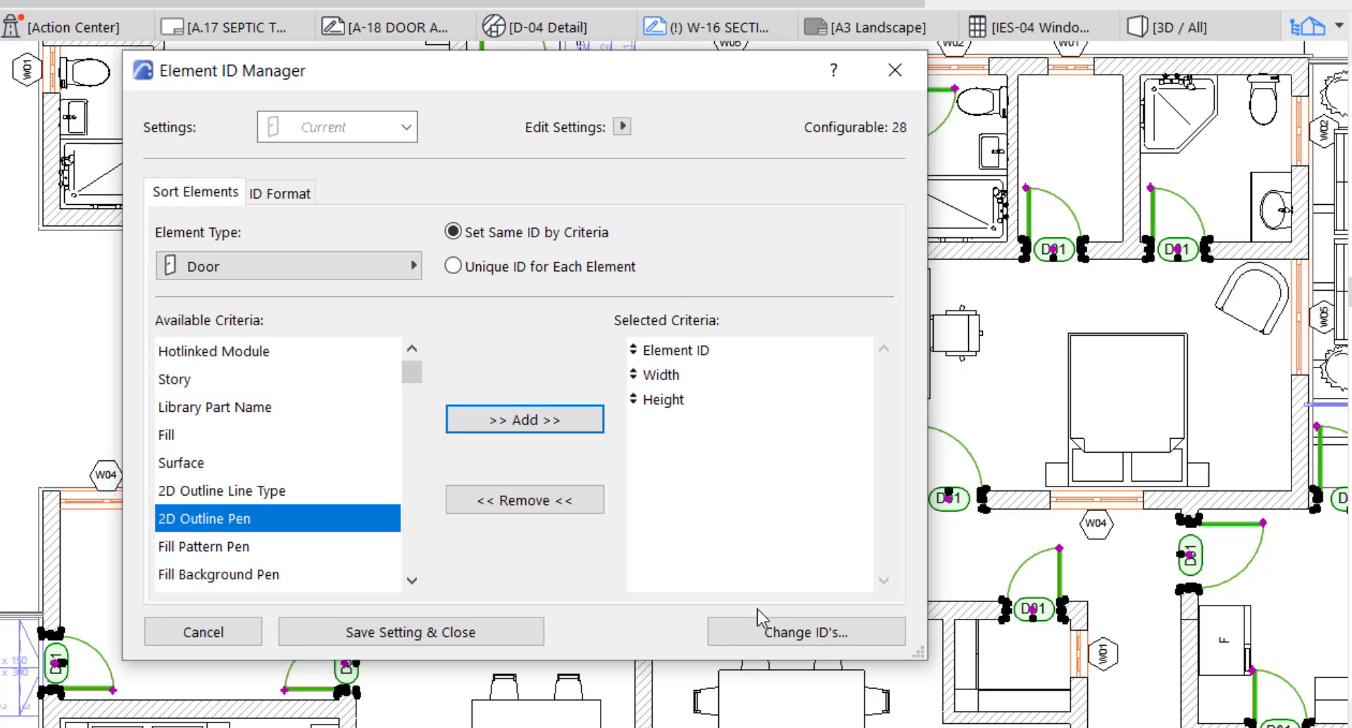
# - Set the text component of the door ID format to D
pyautogui.click(281, 201)
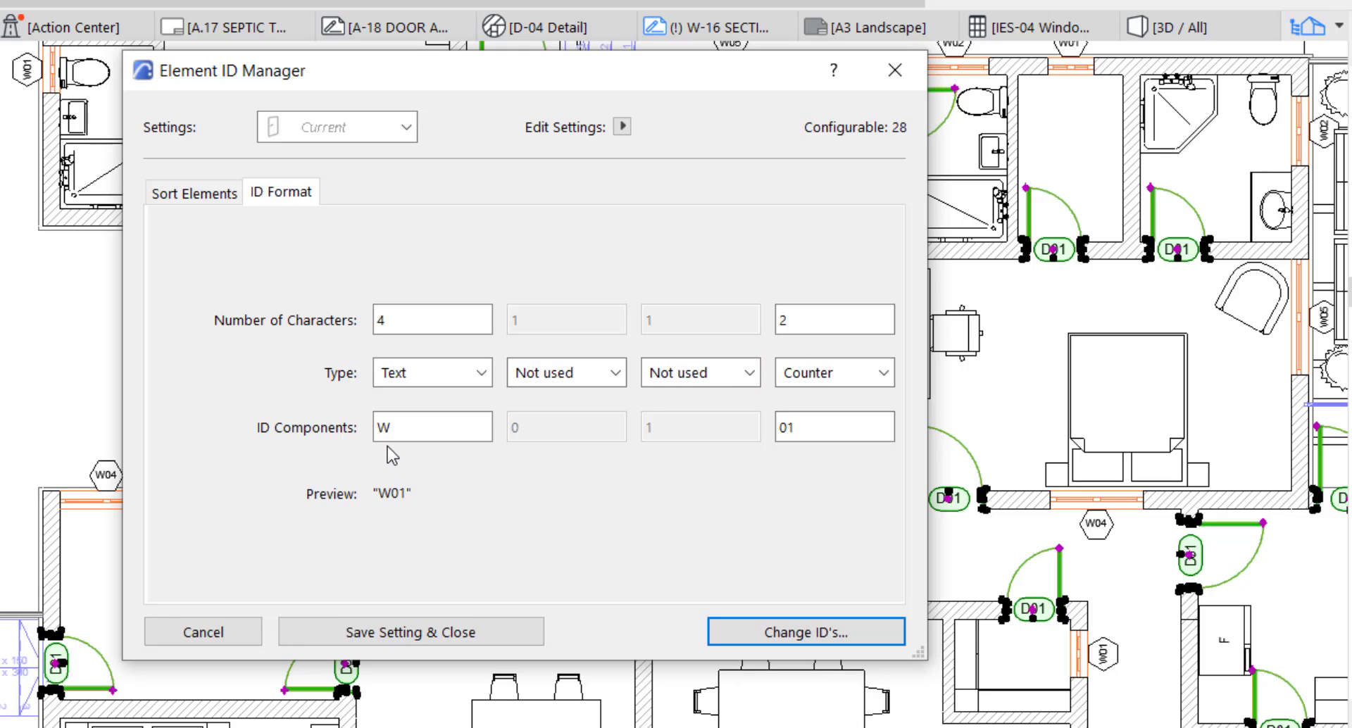
pyautogui.doubleClick(379, 428)
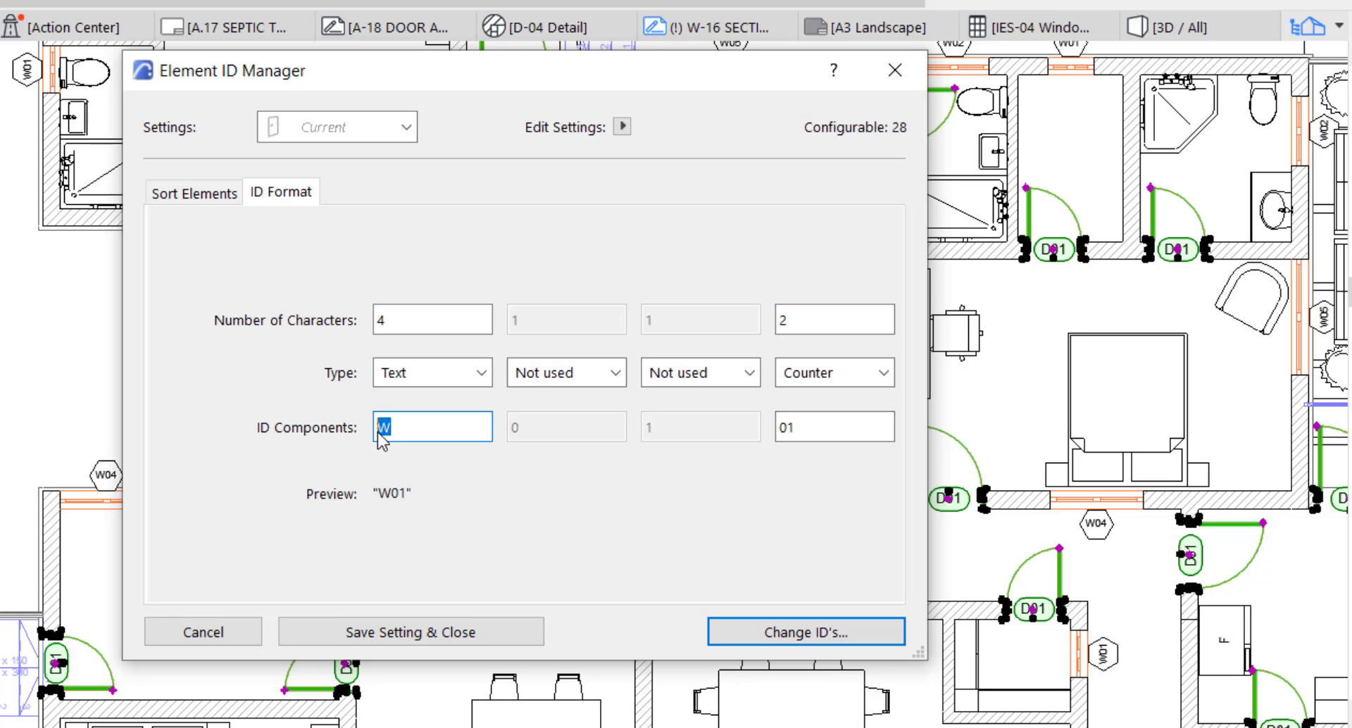
pyautogui.write('D')
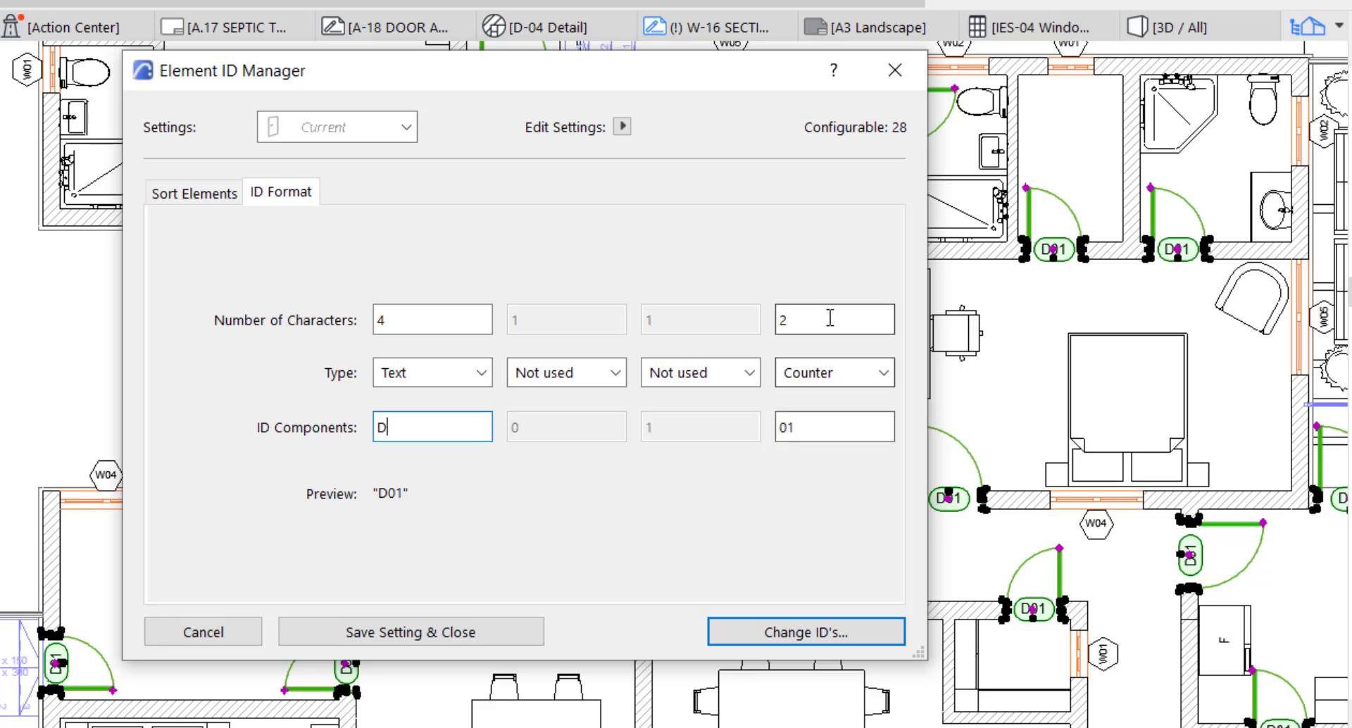
# - Try a one-character counter in the door ID format, return it to two characters, and set the counter's starting value to 1
pyautogui.click(830, 317)
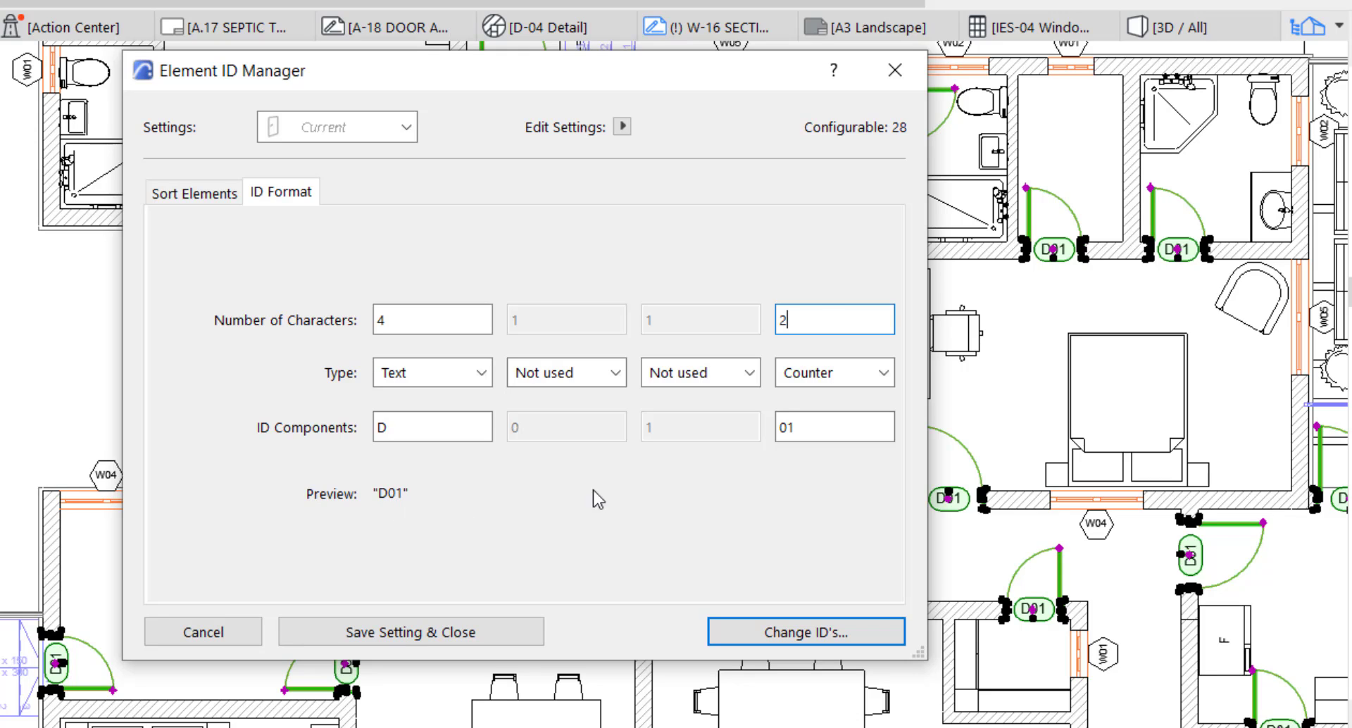
pyautogui.moveTo(808, 329); pyautogui.dragTo(736, 332)
pyautogui.write('1')
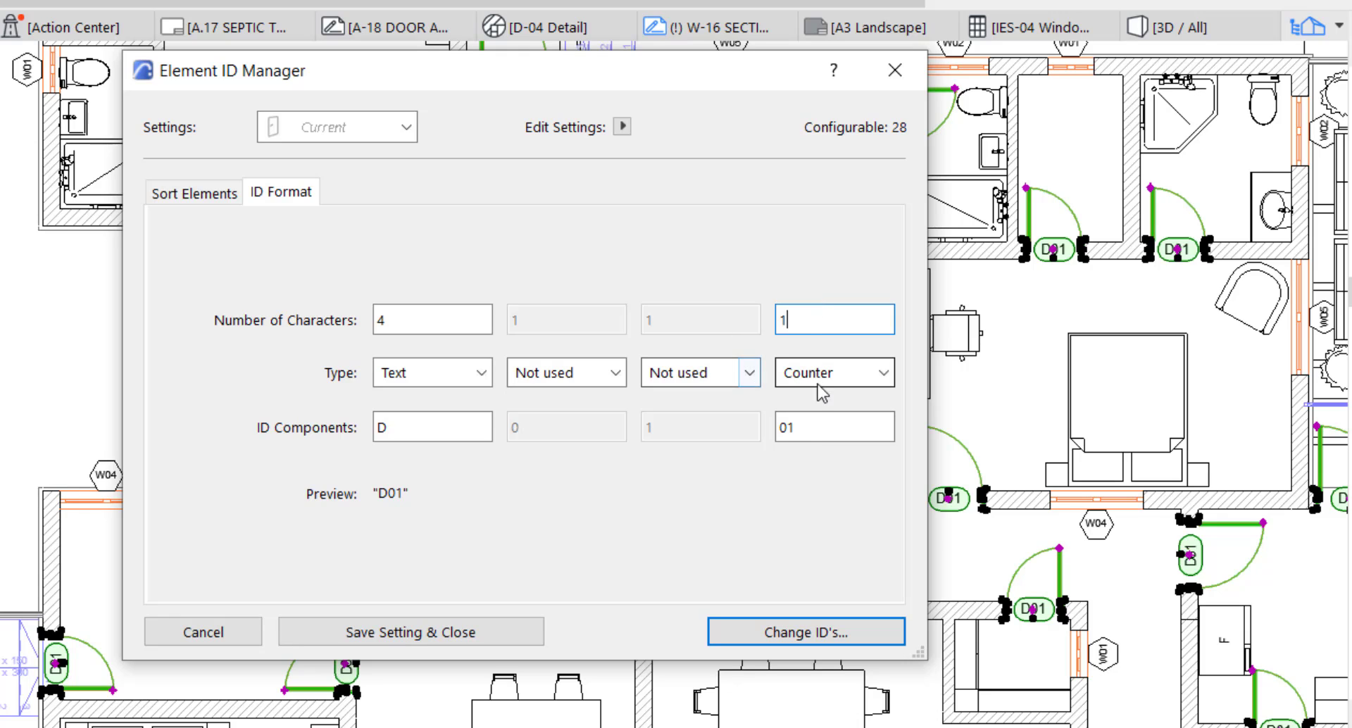
pyautogui.click(797, 425)
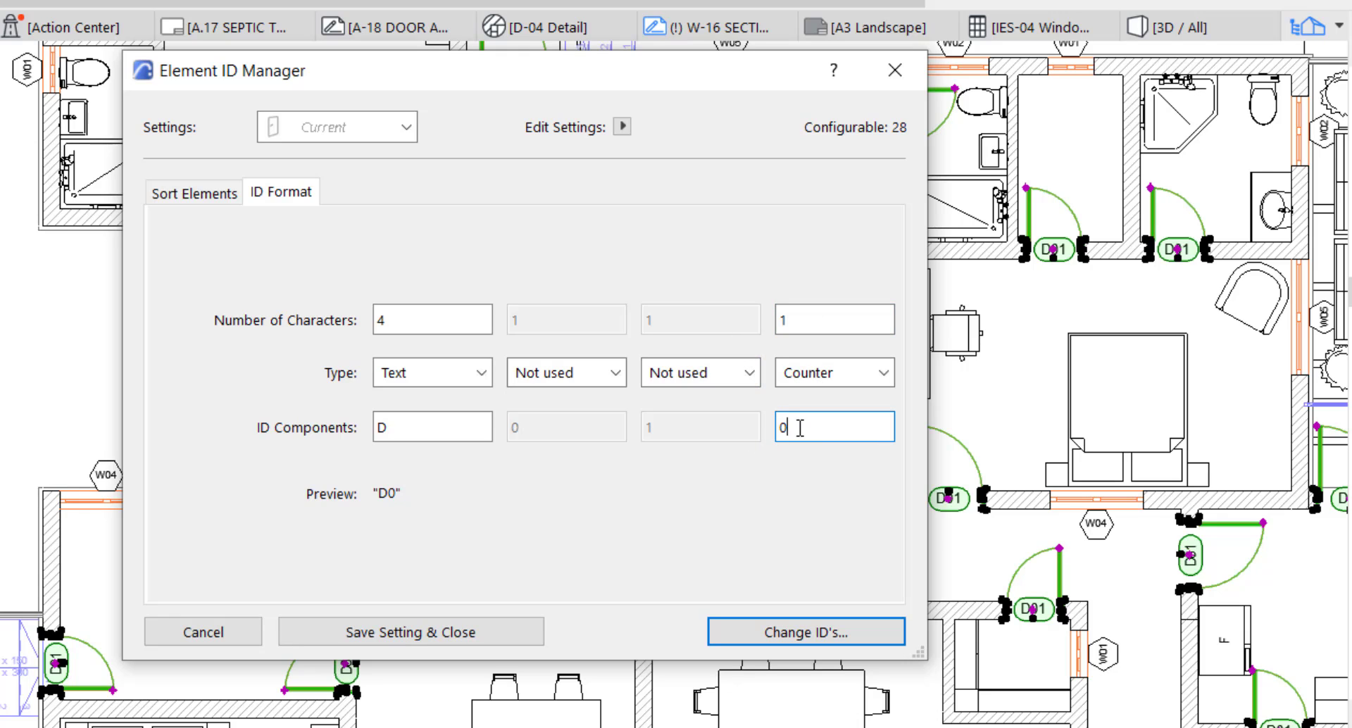
pyautogui.moveTo(795, 431); pyautogui.dragTo(767, 437)
pyautogui.doubleClick(807, 322)
pyautogui.write('2')
pyautogui.click(801, 427)
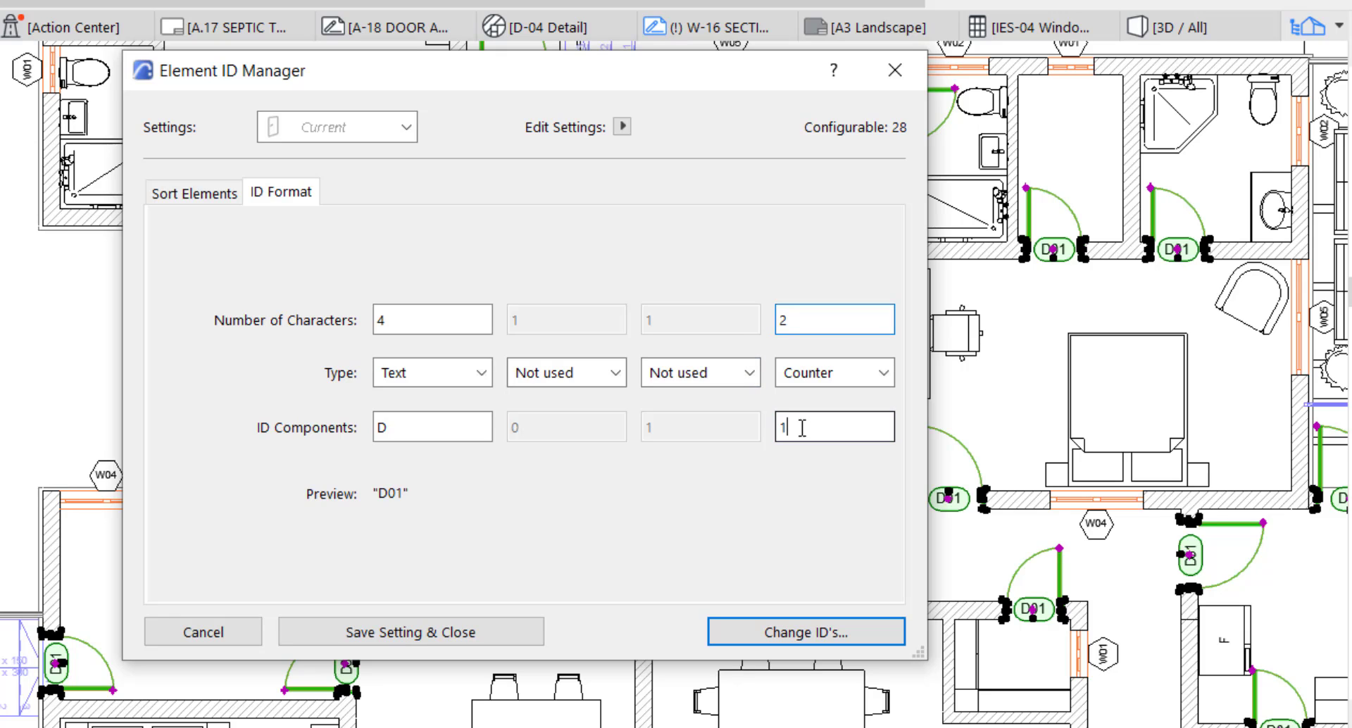
# - Try a three-character counter in the door ID format
pyautogui.doubleClick(807, 319)
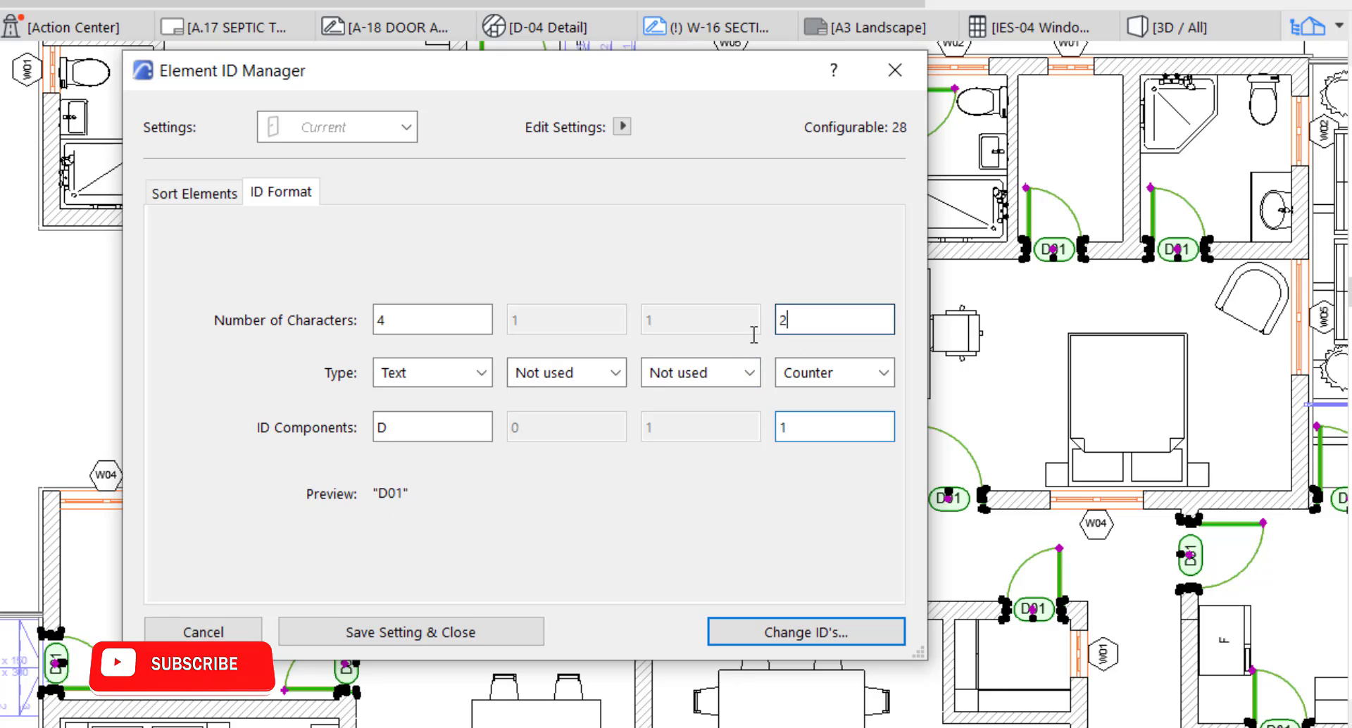
pyautogui.write('3')
pyautogui.click(803, 425)
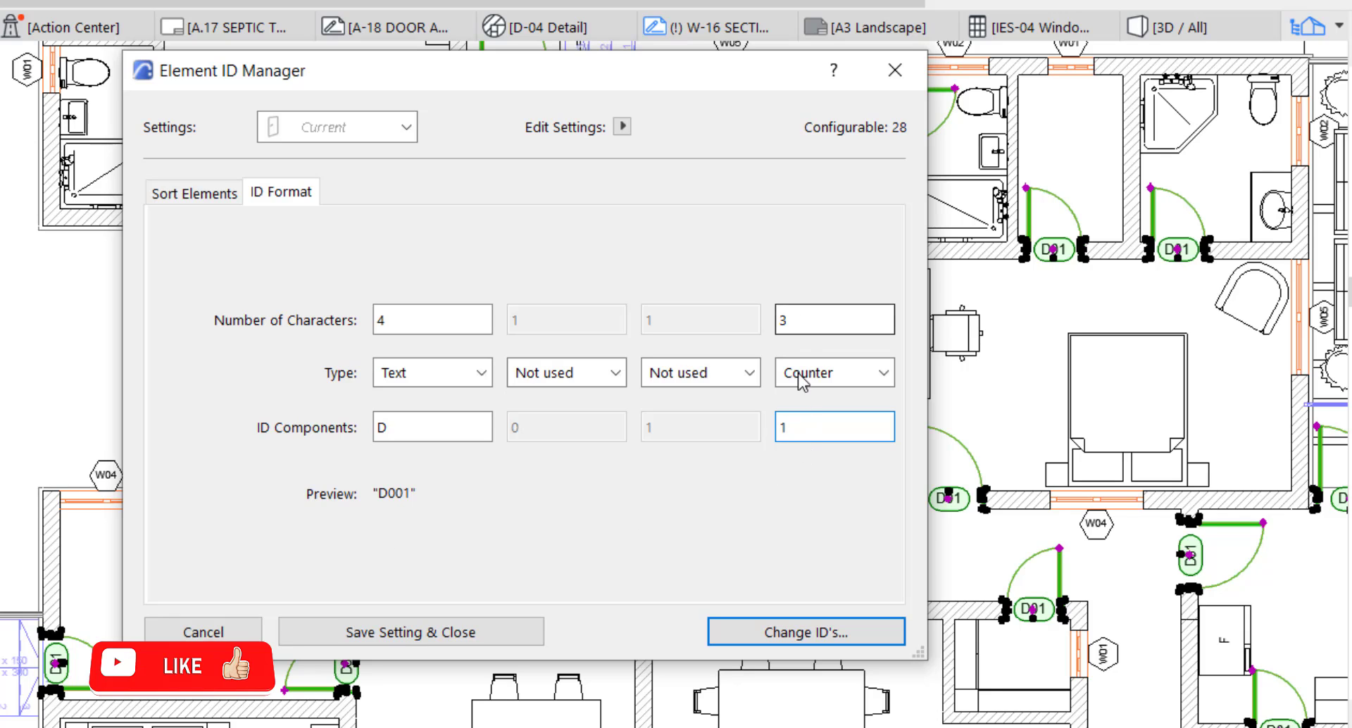
# - Set the door ID counter to one character and apply the new IDs to the selected doors
pyautogui.doubleClick(812, 318)
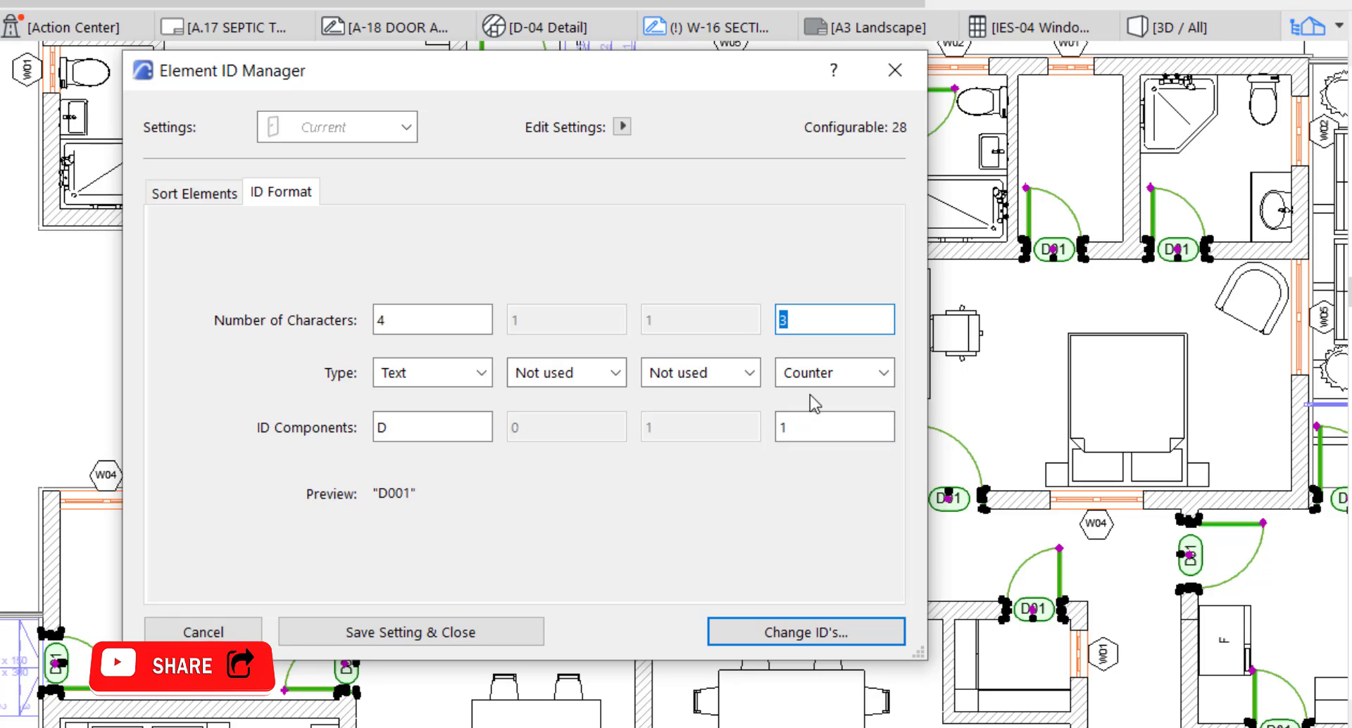
pyautogui.write('1')
pyautogui.click(809, 425)
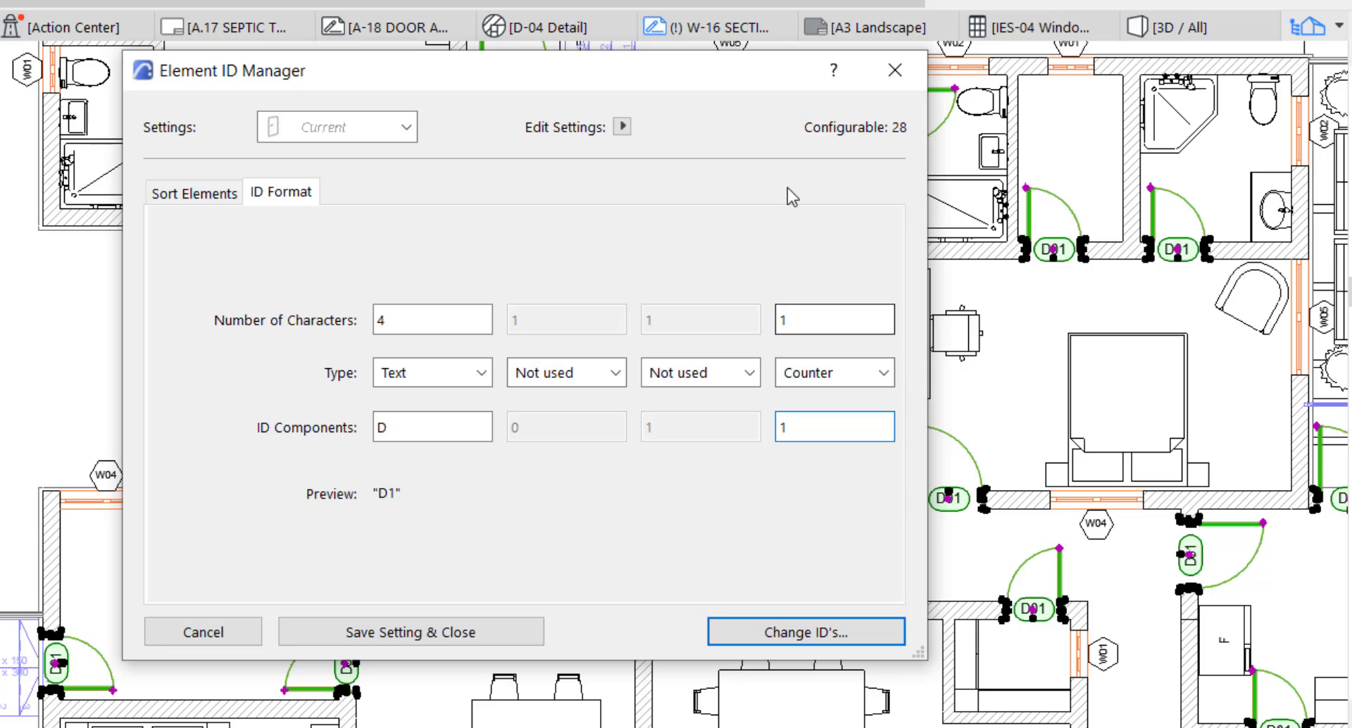
pyautogui.moveTo(625, 76); pyautogui.dragTo(747, 67)
pyautogui.click(909, 618)
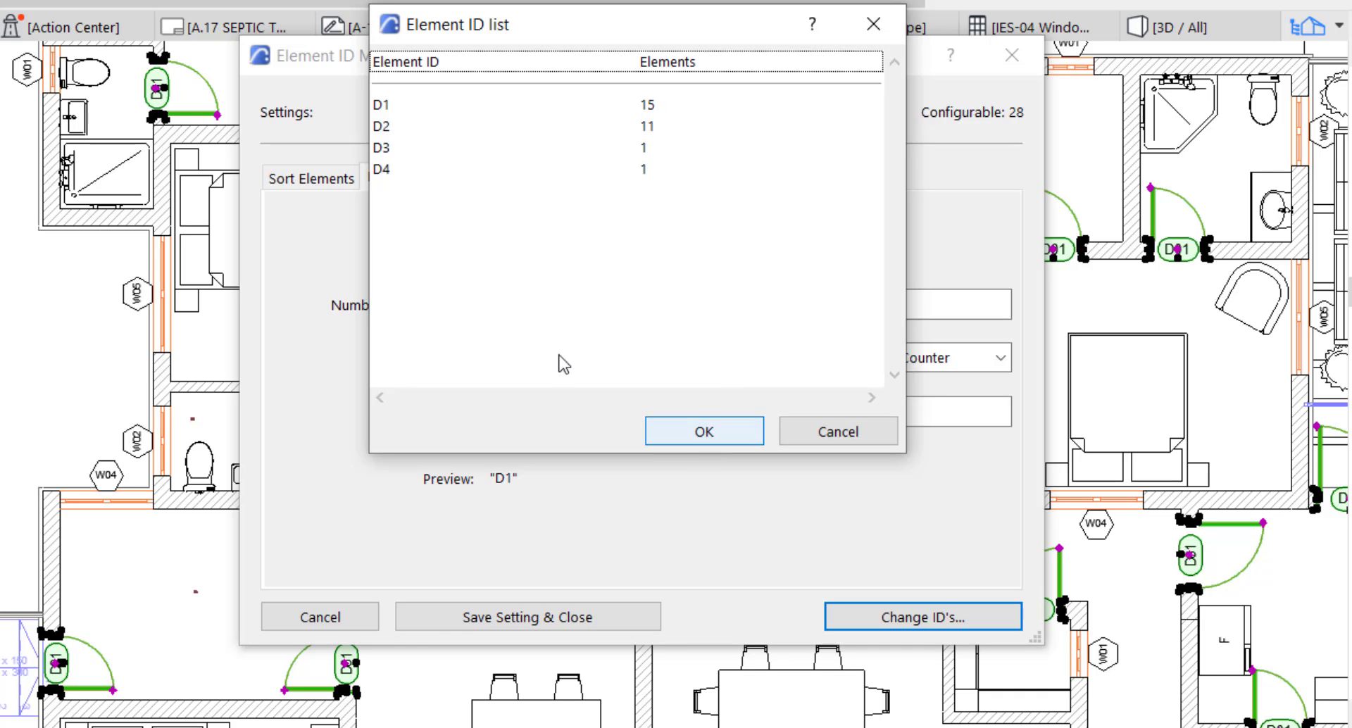
pyautogui.click(703, 432)
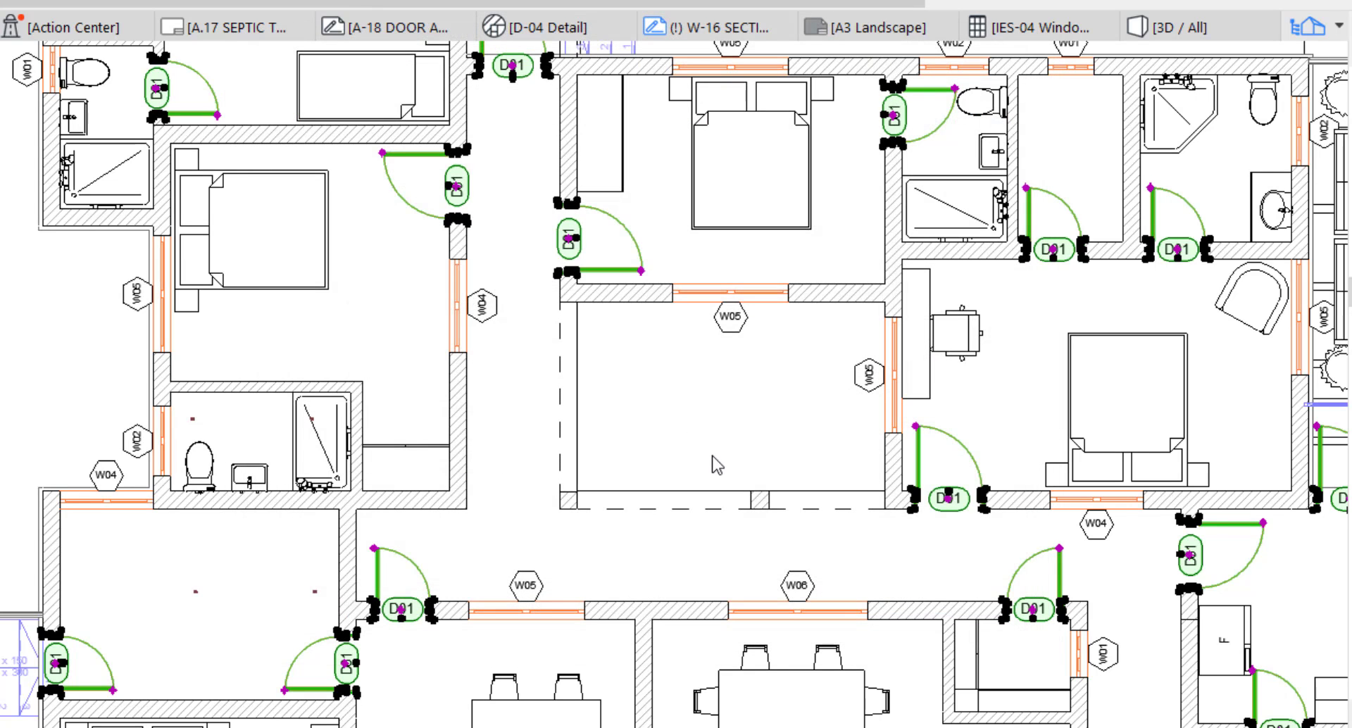
# - Examine the renumbered door markers around the kitchen and the neighbouring doorway up close
pyautogui.moveTo(944, 555); pyautogui.dragTo(609, 263, button='middle')
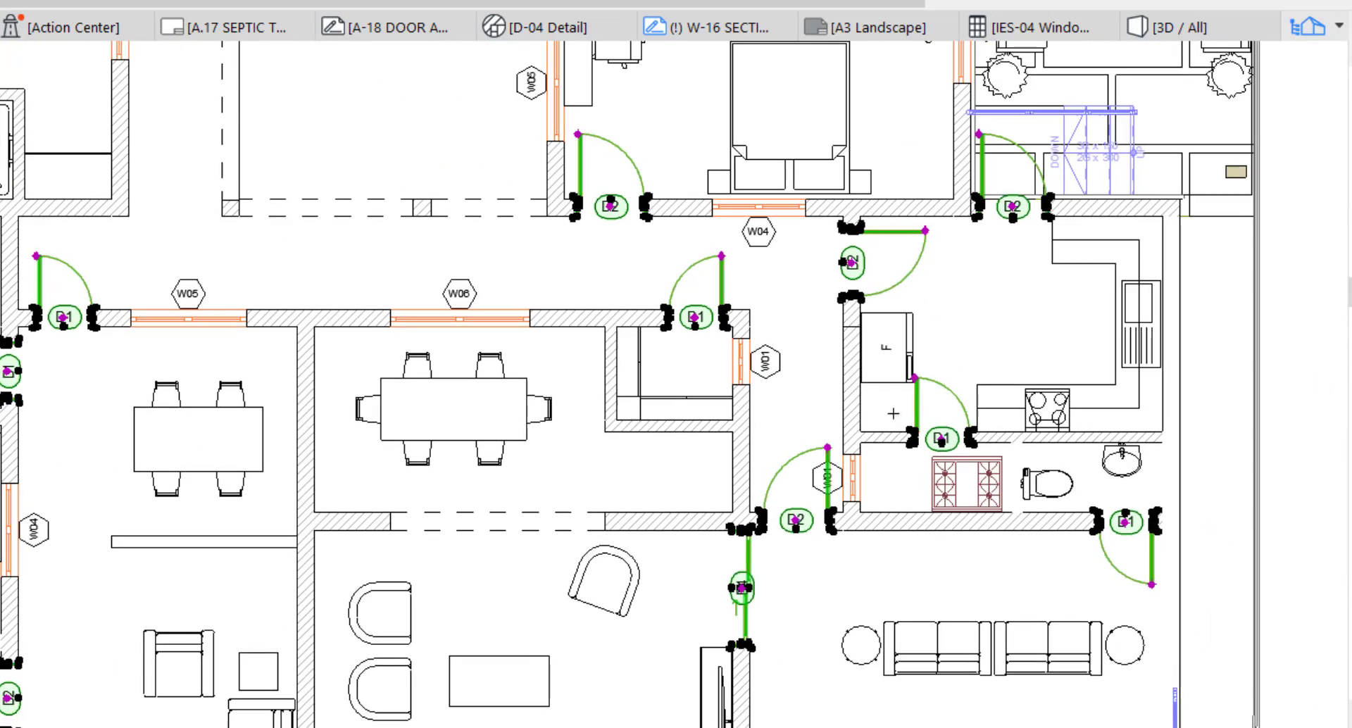
pyautogui.scroll(3, 1026, 529)
pyautogui.scroll(1, 550, 518)
pyautogui.scroll(3, 590, 514)
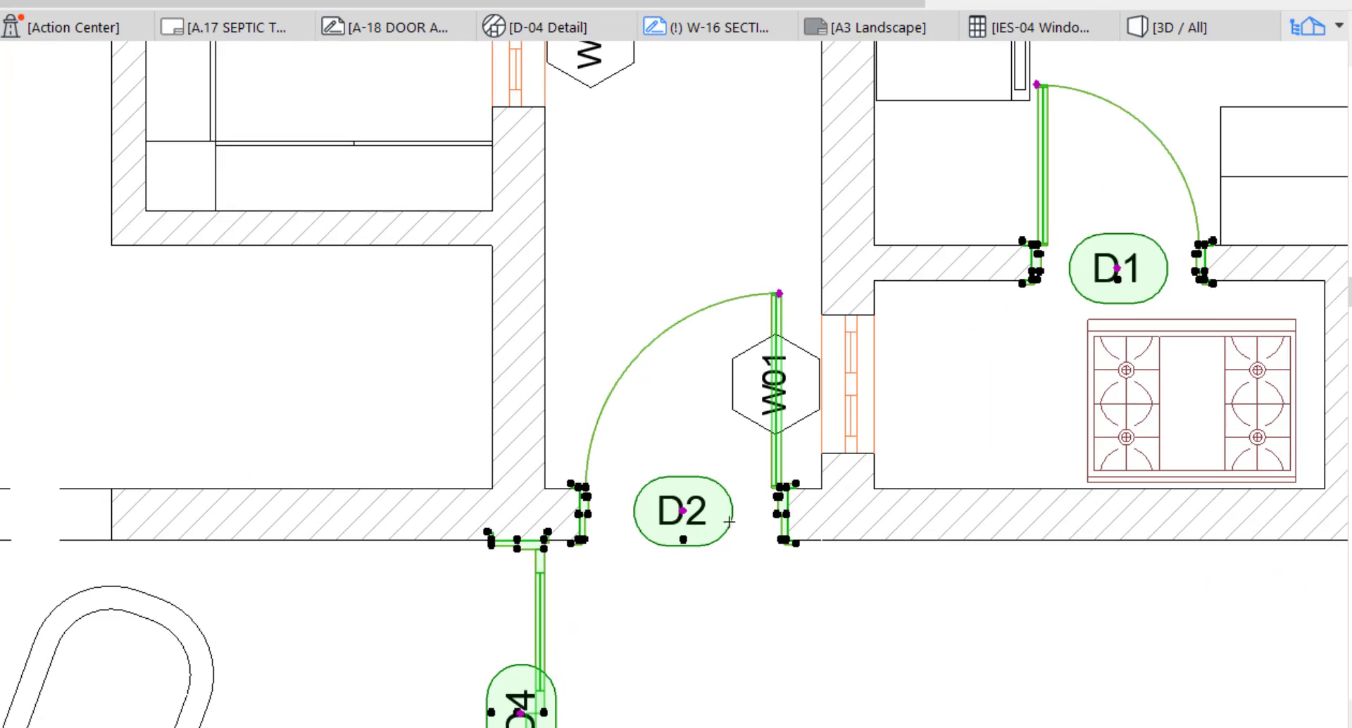
pyautogui.scroll(2, 646, 500)
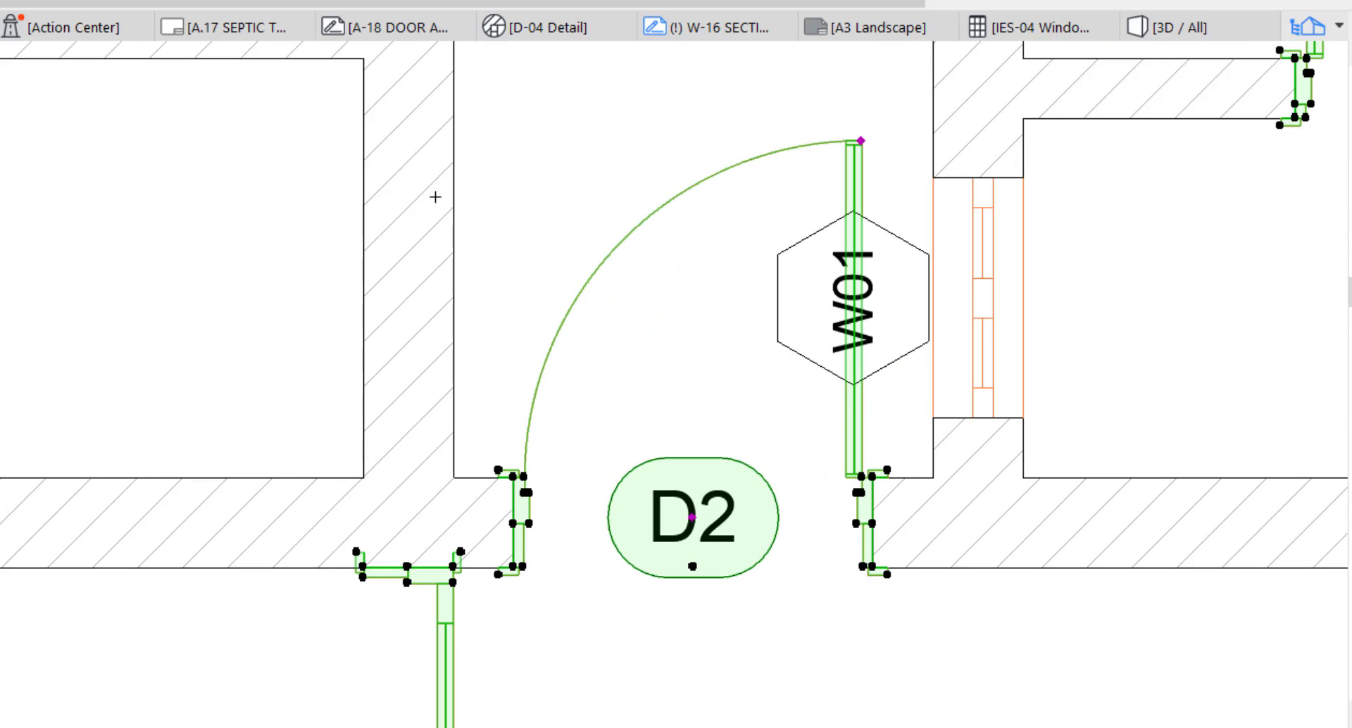
# - Set the door ID counter to two characters, apply the new IDs to the selected doors, and clear the selection
pyautogui.click(153, 26)
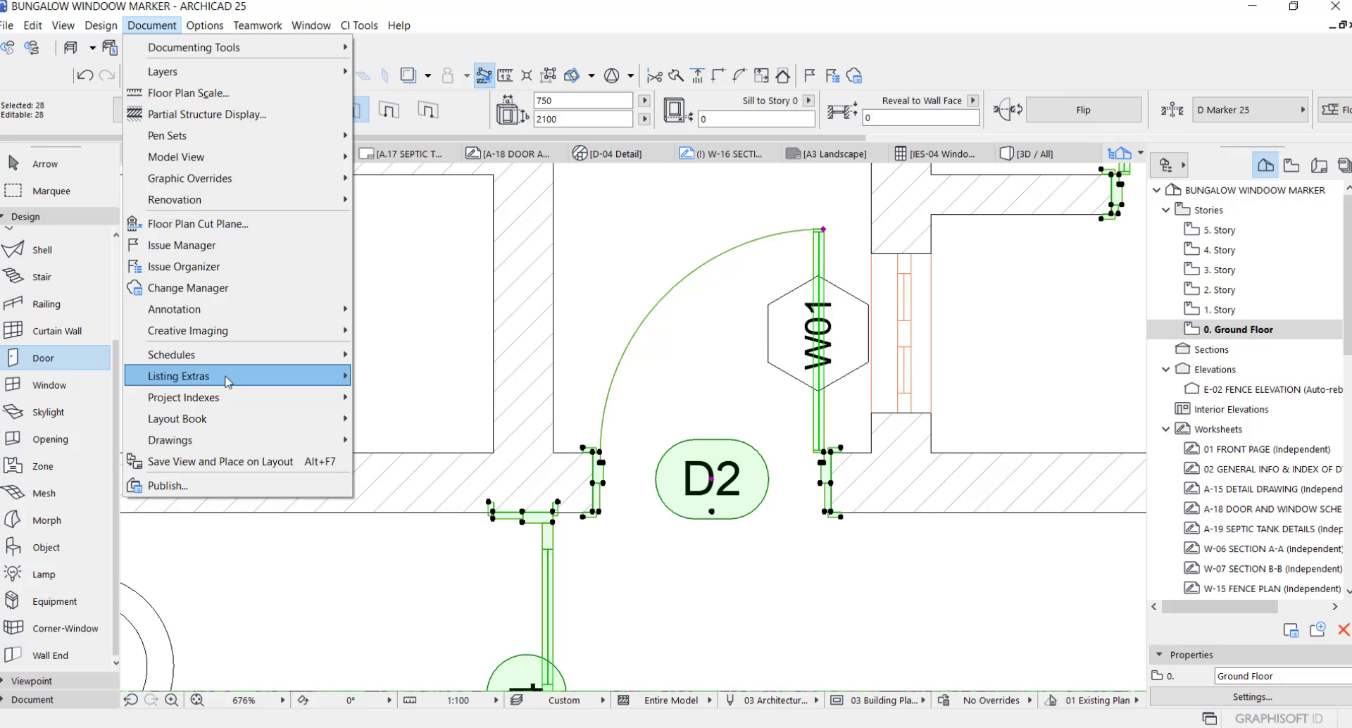
pyautogui.moveTo(297, 381)
pyautogui.click(423, 443)
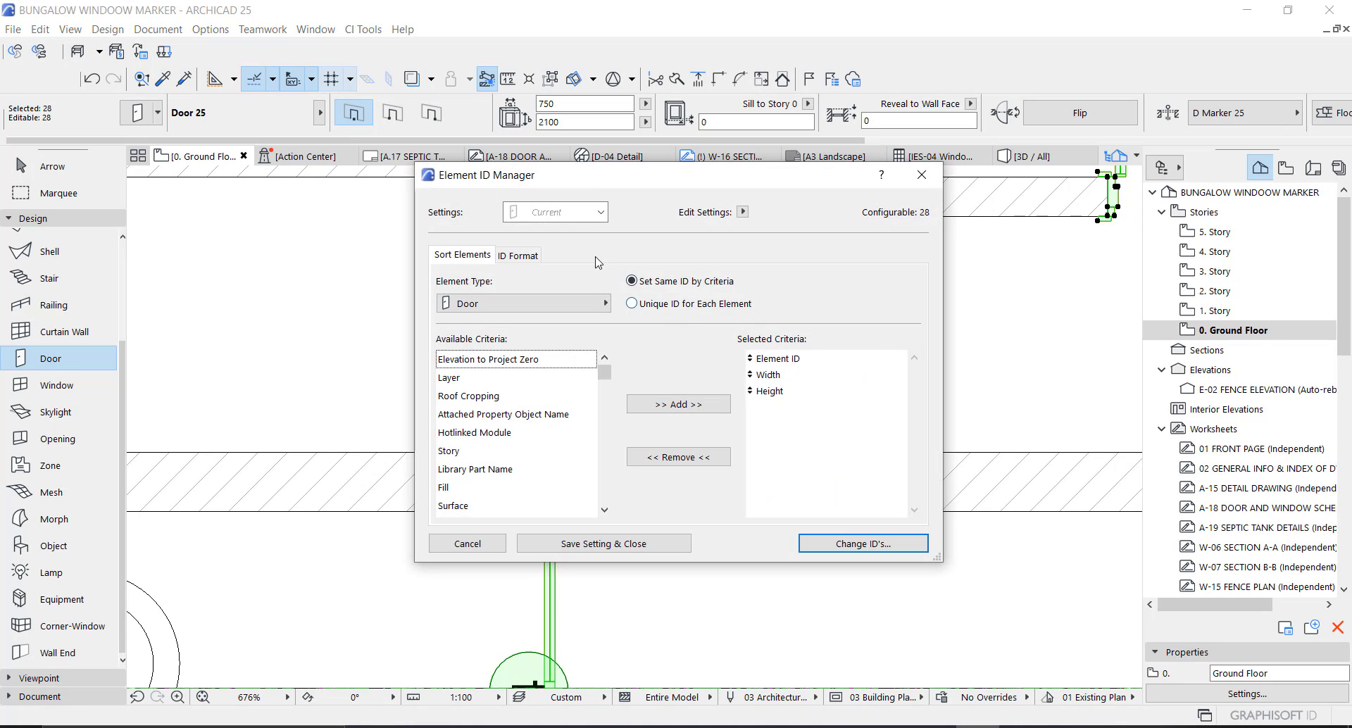
pyautogui.click(521, 255)
pyautogui.click(855, 339)
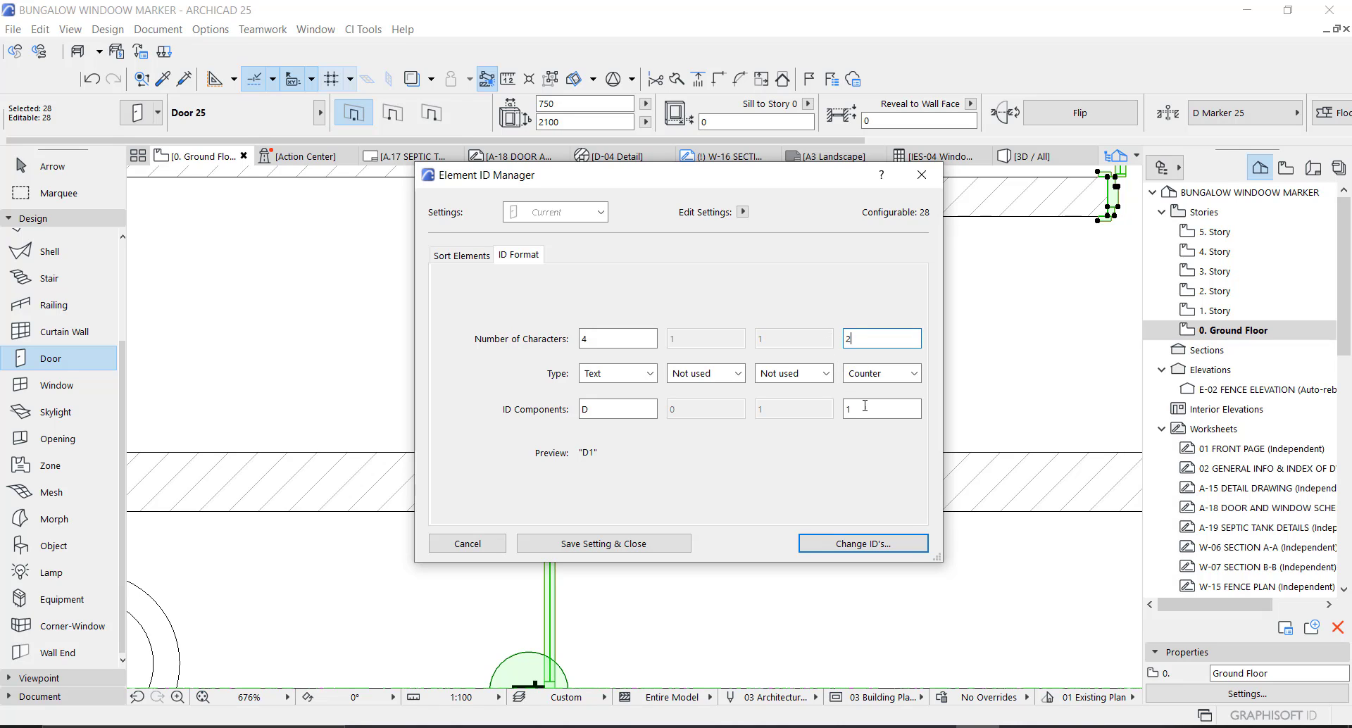
pyautogui.write('2')
pyautogui.click(881, 550)
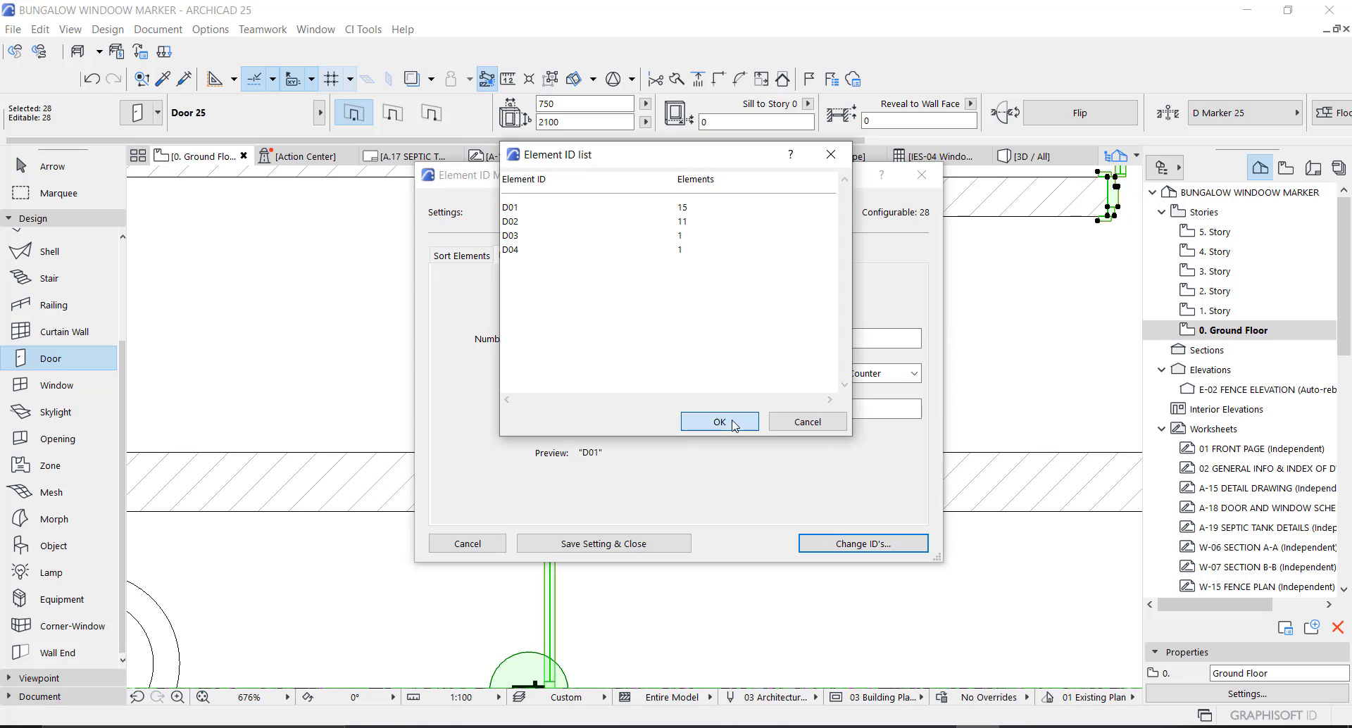
pyautogui.click(734, 423)
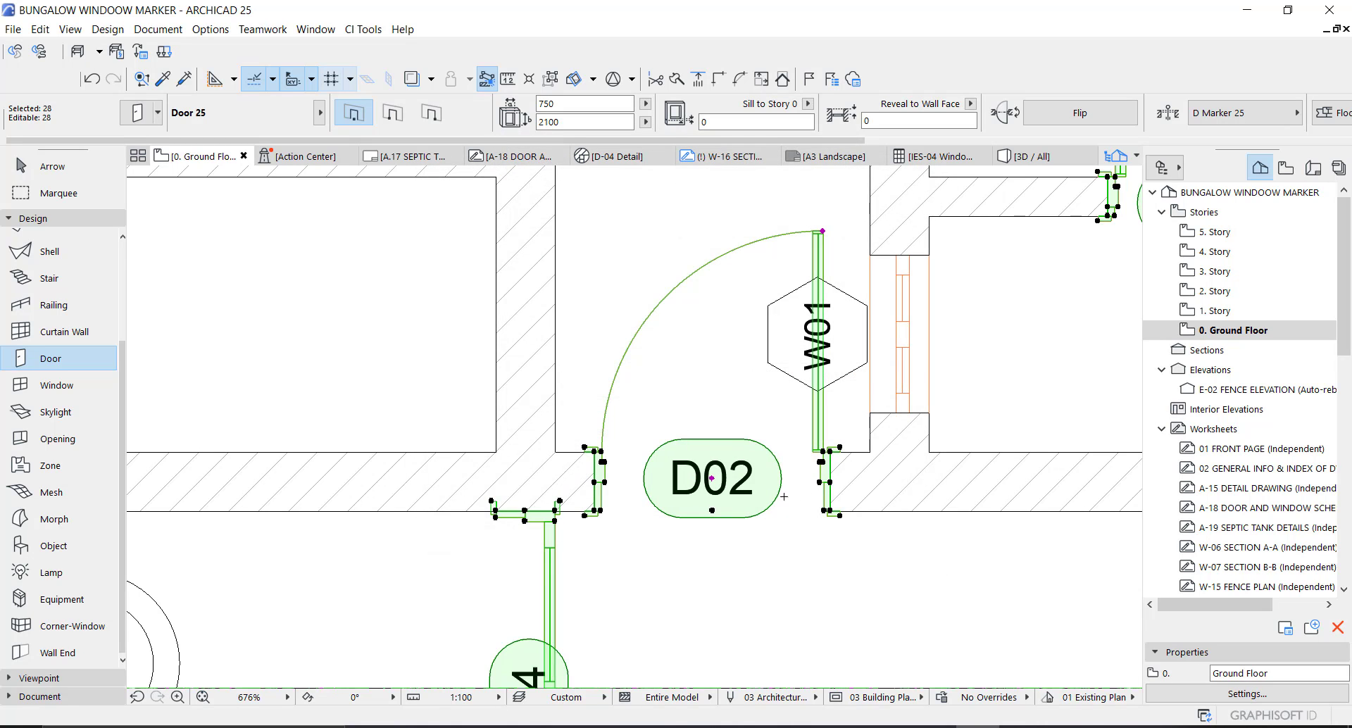
pyautogui.scroll(-6, 810, 454)
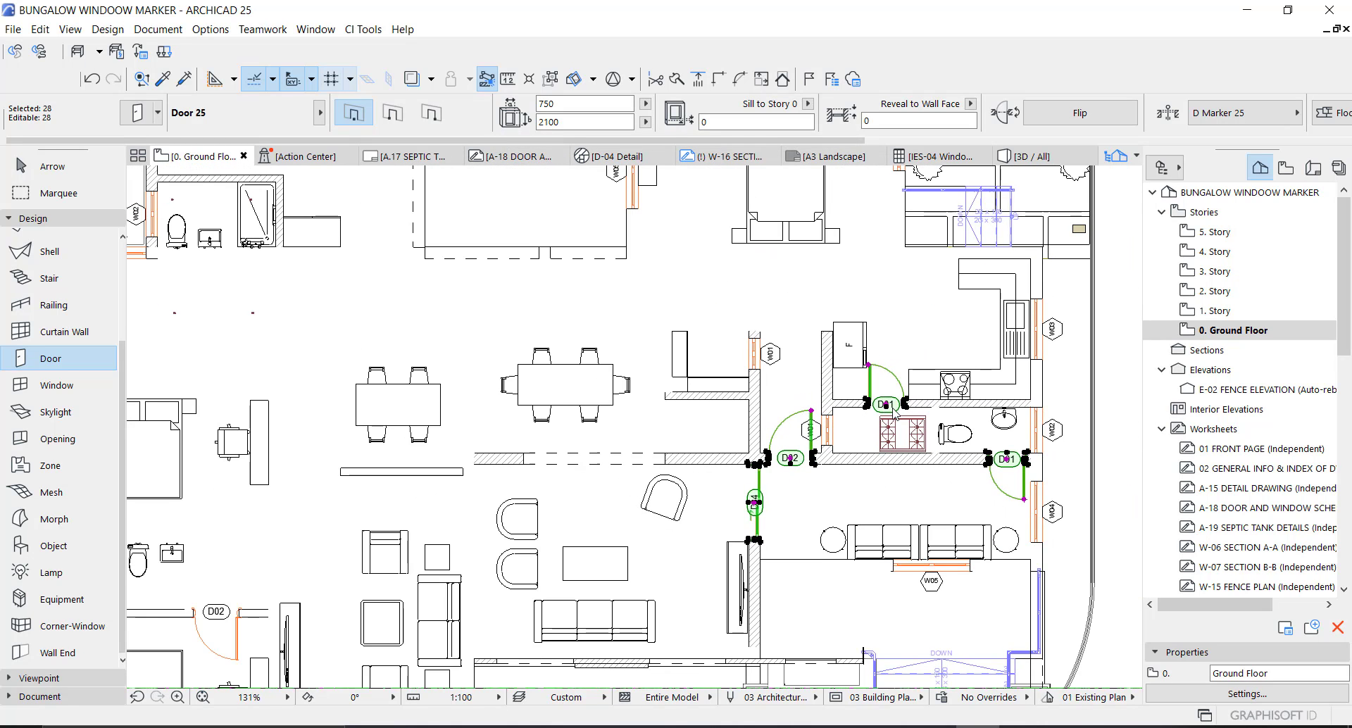
pyautogui.press('Escape')
pyautogui.press('Escape')
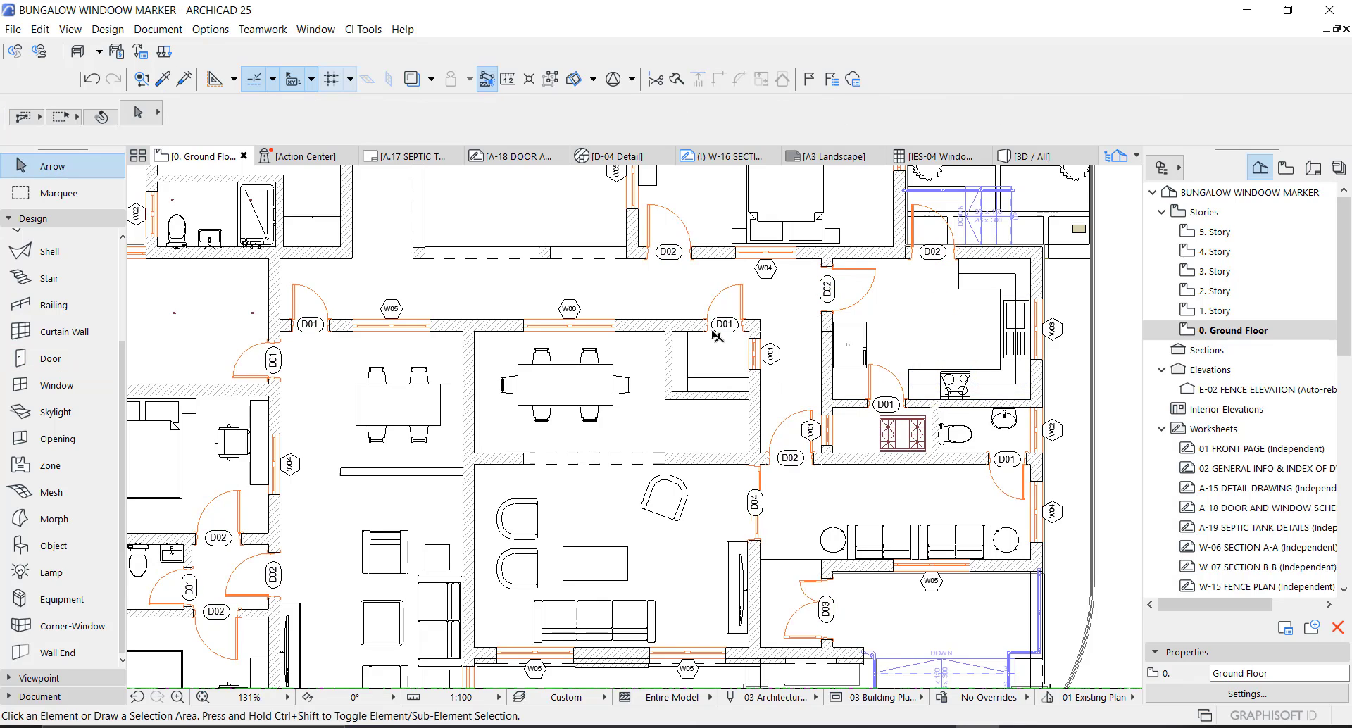
# - Compare the sizes and IDs of the lounge's sliding door, the entrance double door and the single door beside the dining room
pyautogui.scroll(1, 718, 337)
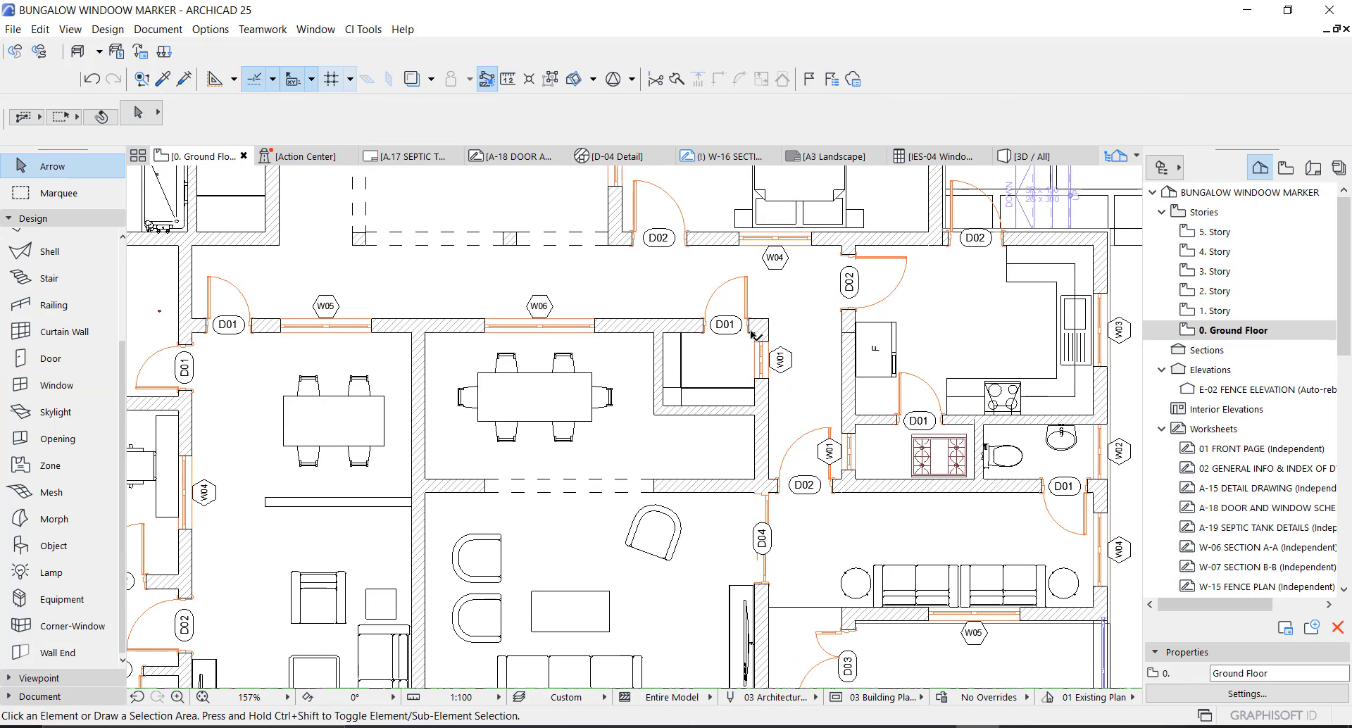
pyautogui.moveTo(754, 335); pyautogui.dragTo(718, 393, button='middle')
pyautogui.scroll(2, 717, 413)
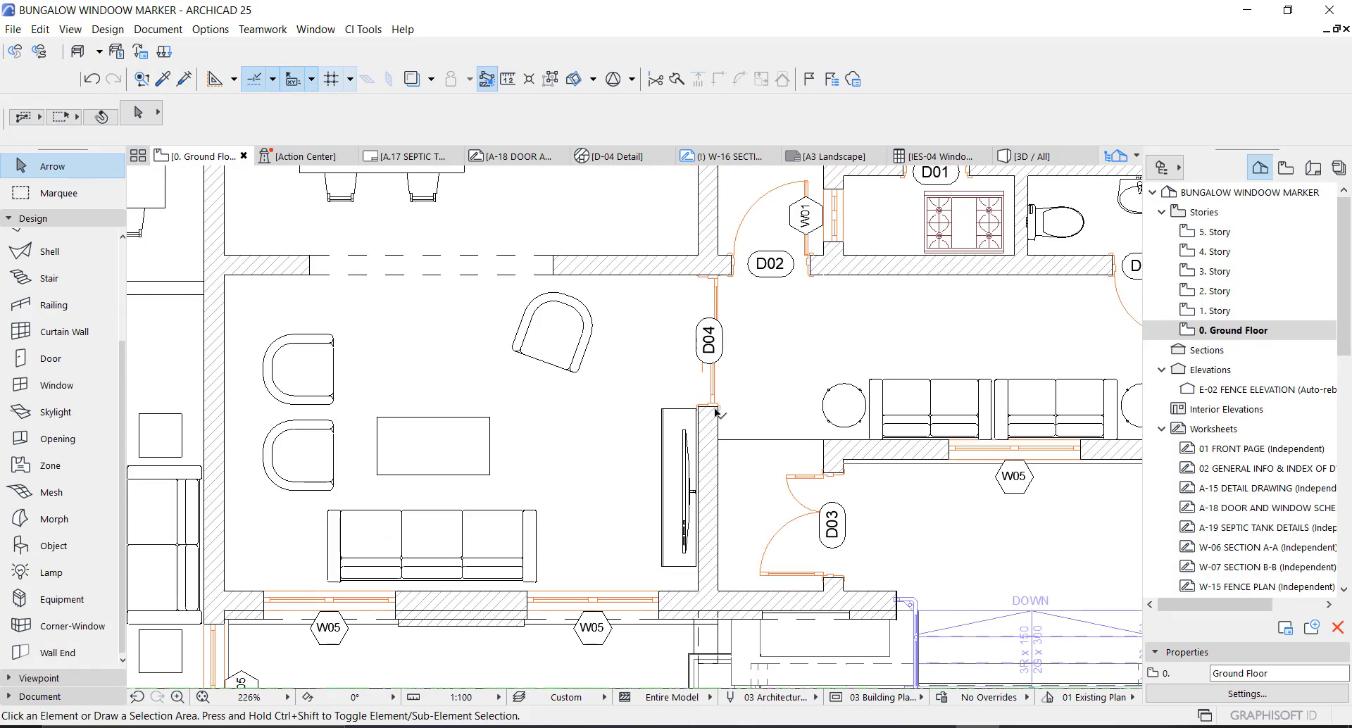
pyautogui.click(717, 412)
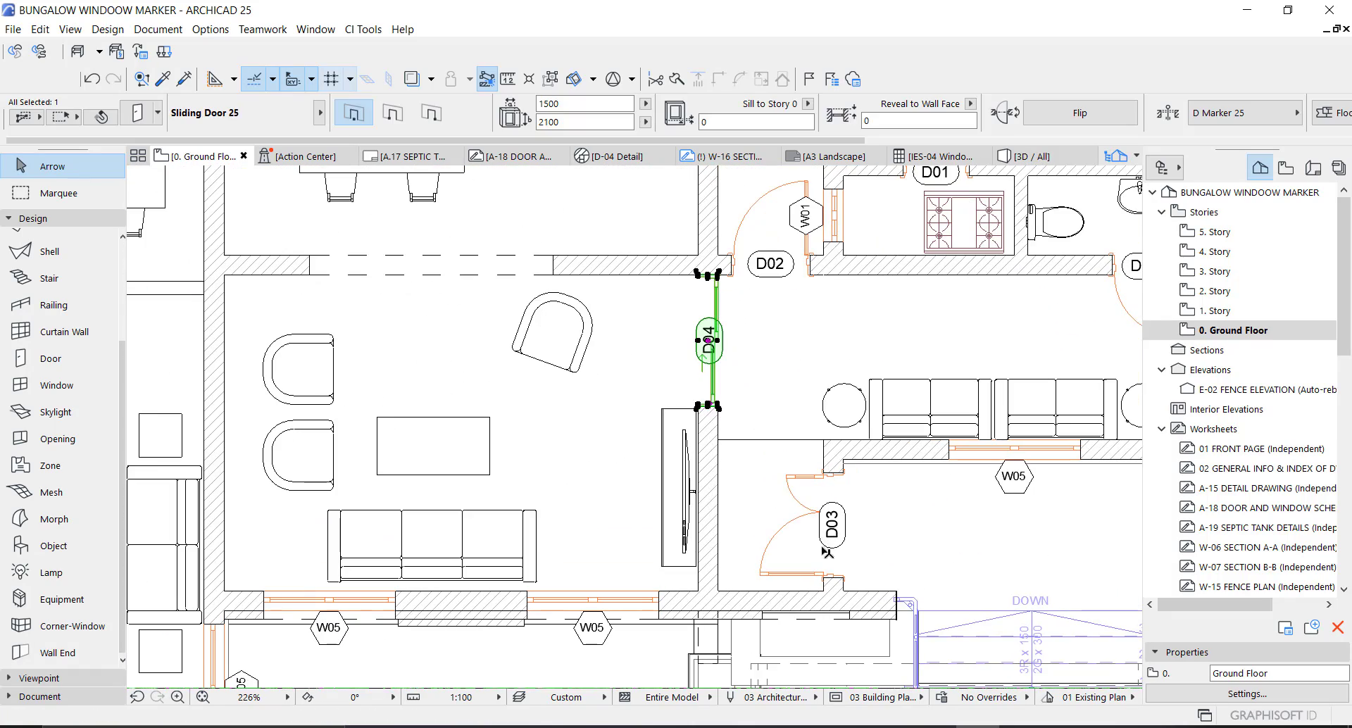
pyautogui.click(836, 521)
pyautogui.moveTo(715, 201); pyautogui.dragTo(770, 410, button='middle')
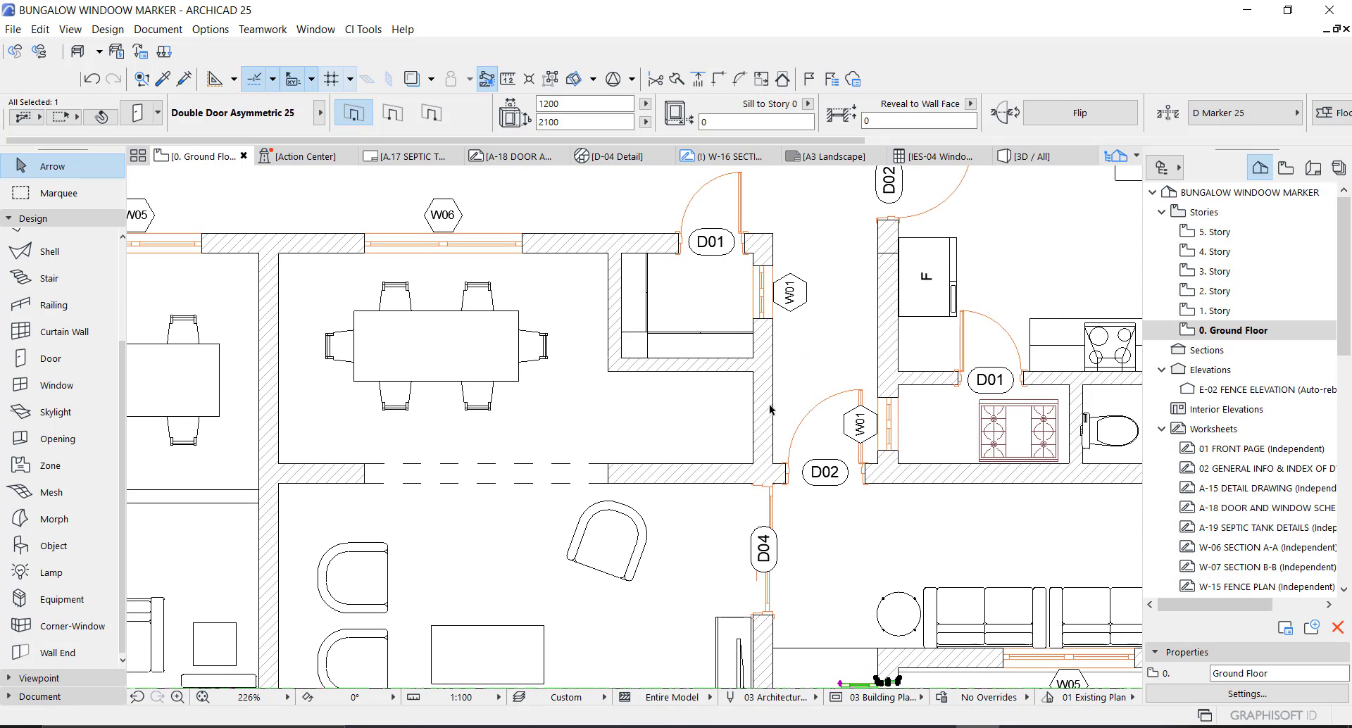
pyautogui.moveTo(717, 230); pyautogui.dragTo(785, 384, button='middle')
pyautogui.scroll(-1, 785, 383)
pyautogui.click(785, 386)
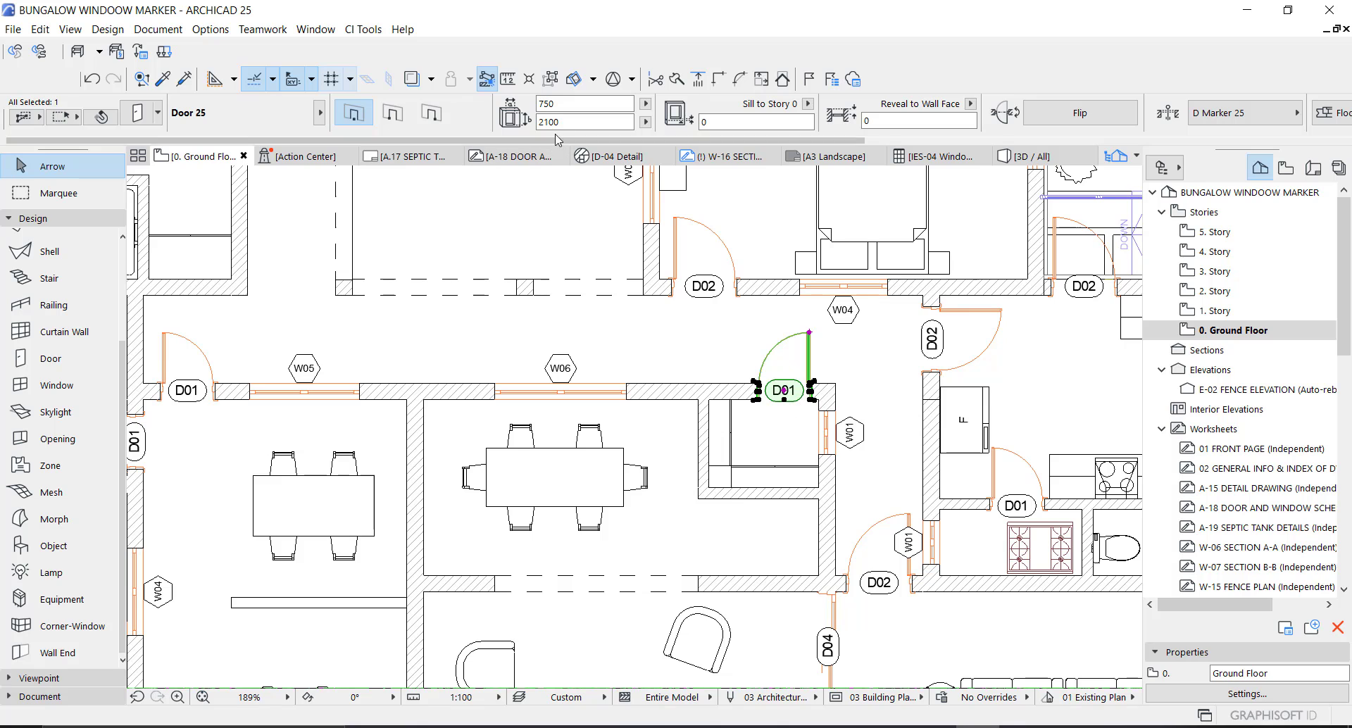
# - Compare the sizes and IDs of the corridor, bedroom and bathroom doors in the bedroom wing, and review the whole ground floor plan
pyautogui.moveTo(427, 374); pyautogui.dragTo(776, 363, button='middle')
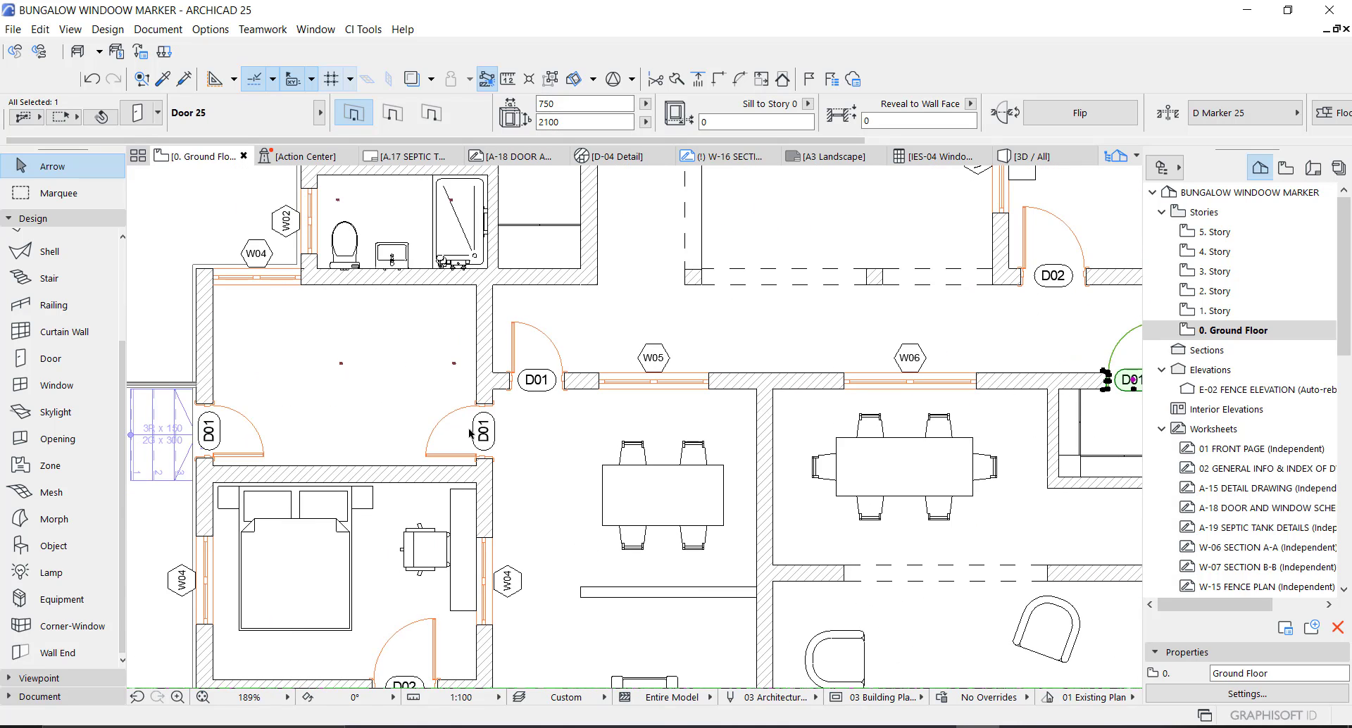
pyautogui.click(493, 461)
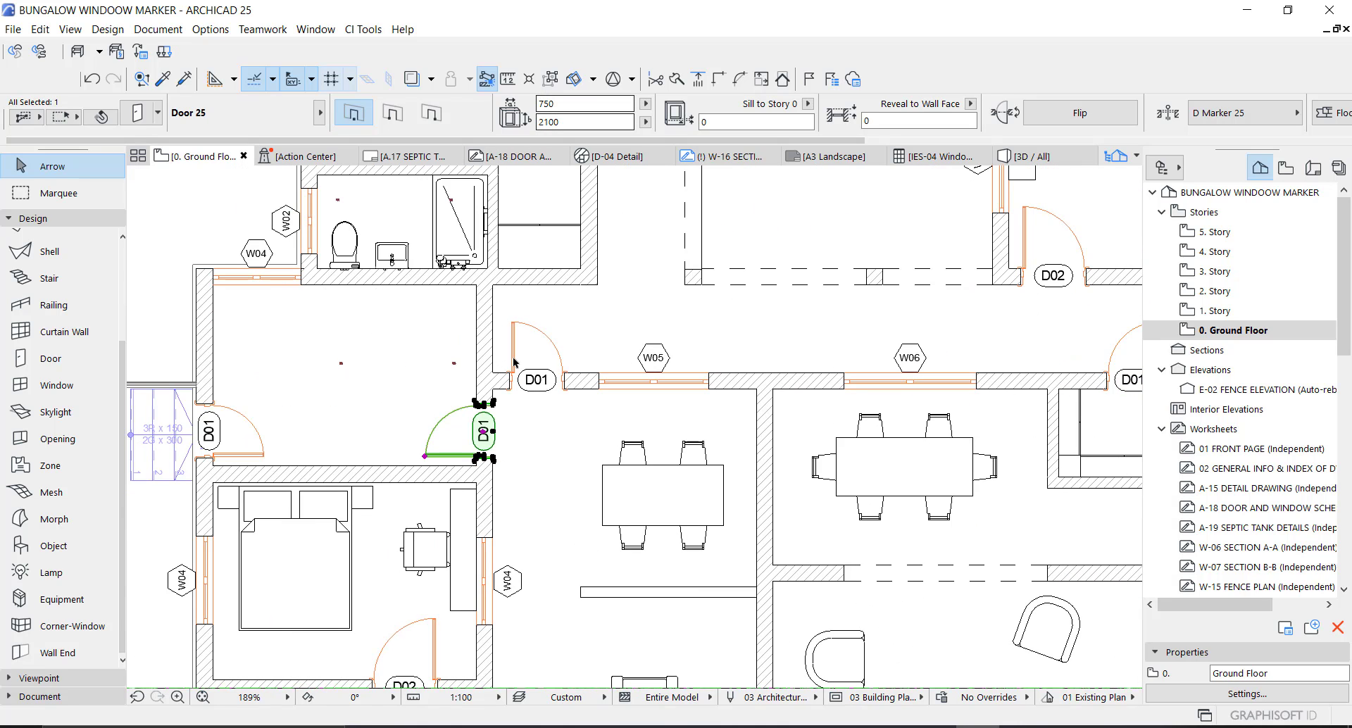
pyautogui.scroll(-5, 513, 362)
pyautogui.scroll(6, 491, 398)
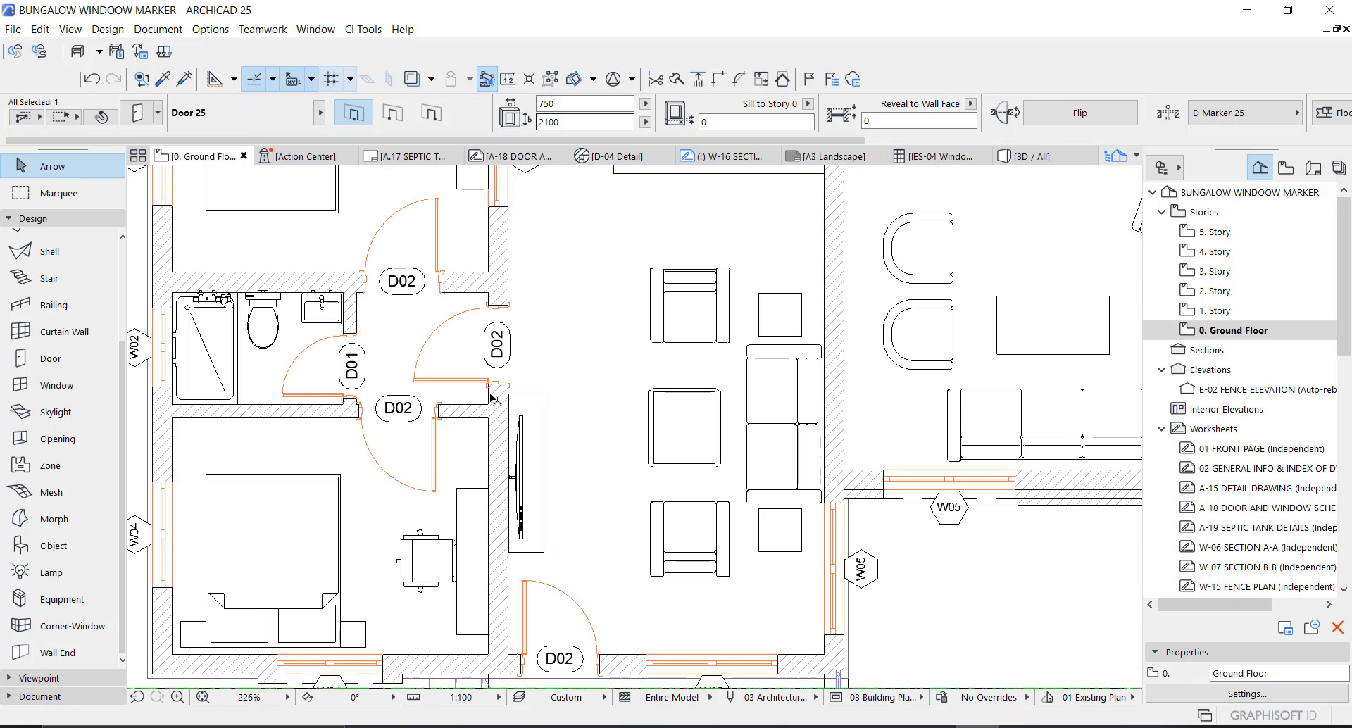
pyautogui.click(503, 388)
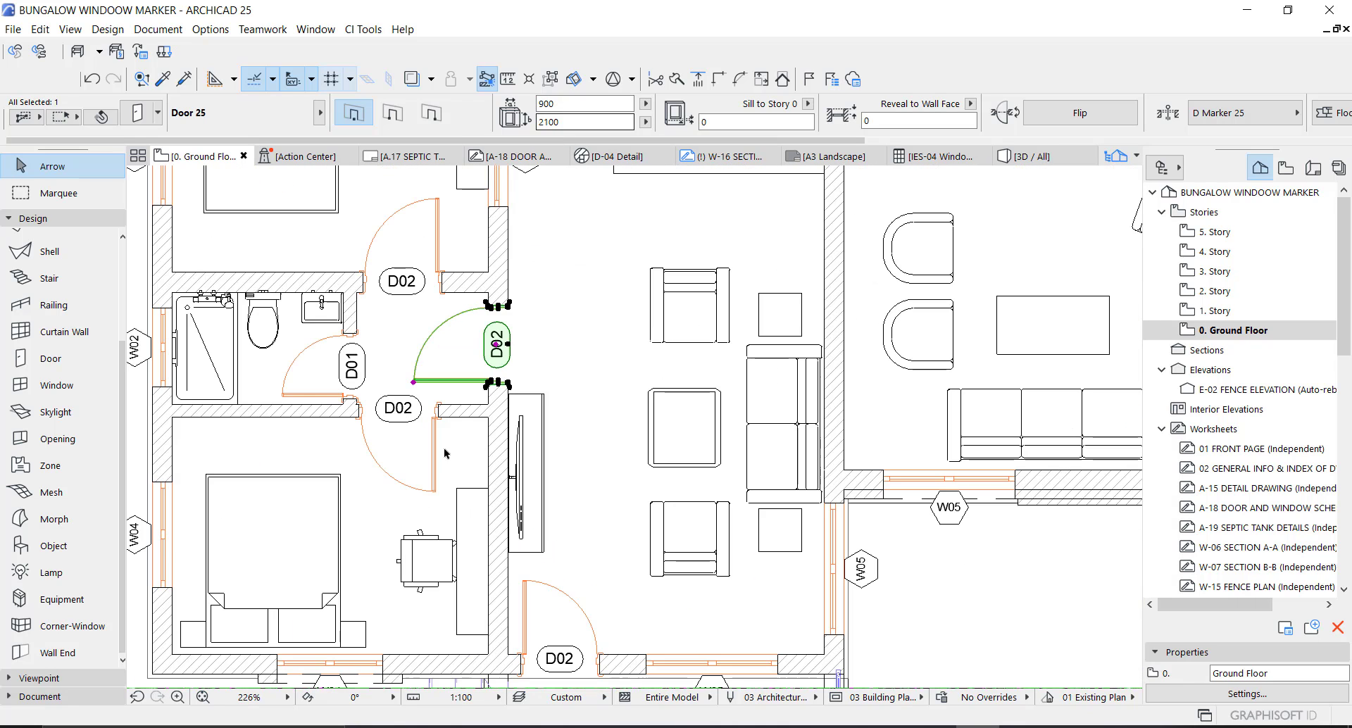
pyautogui.click(438, 417)
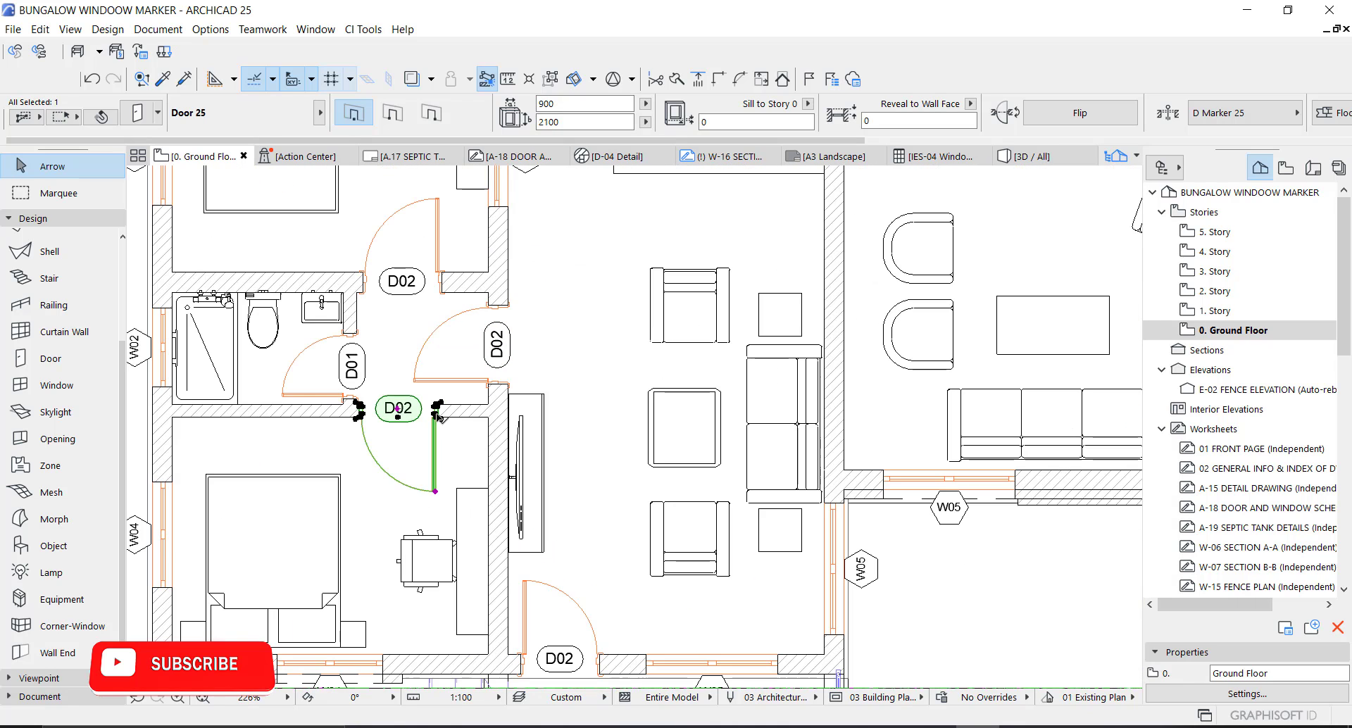
pyautogui.click(353, 334)
pyautogui.click(438, 293)
pyautogui.scroll(-6, 444, 663)
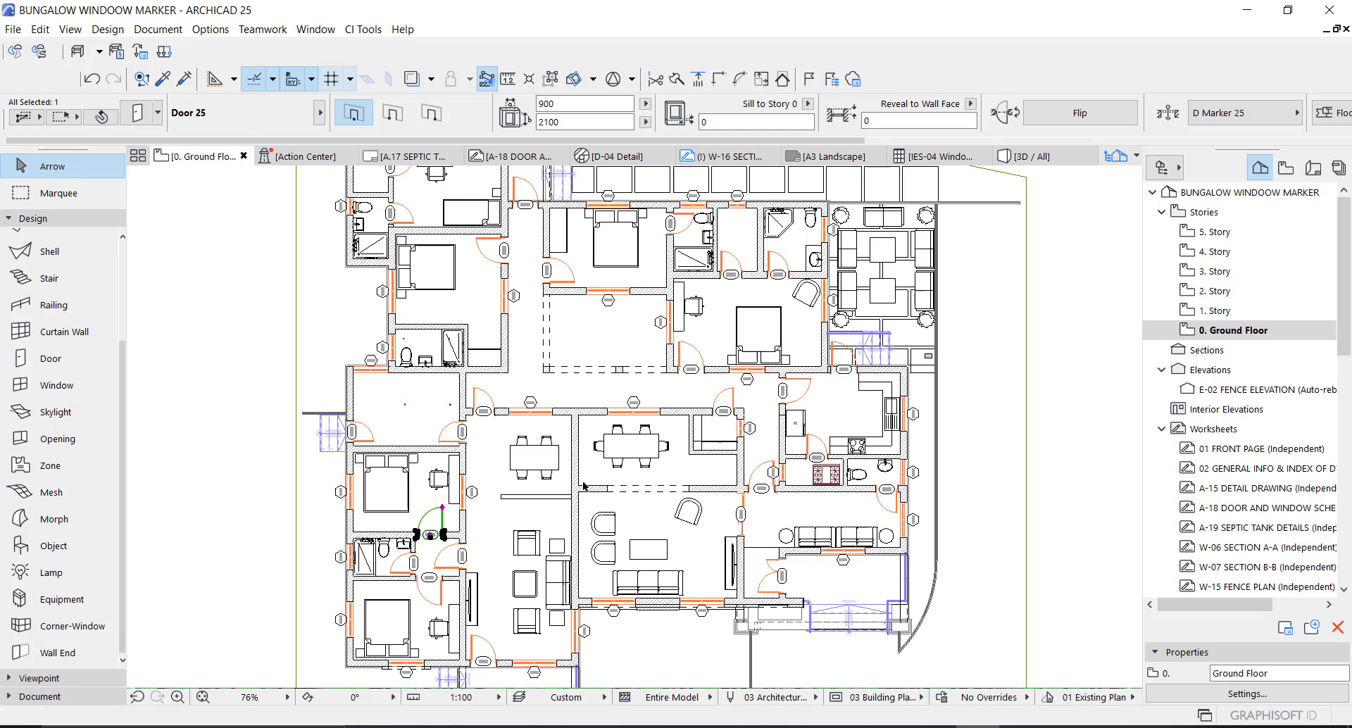
pyautogui.scroll(-3, 583, 486)
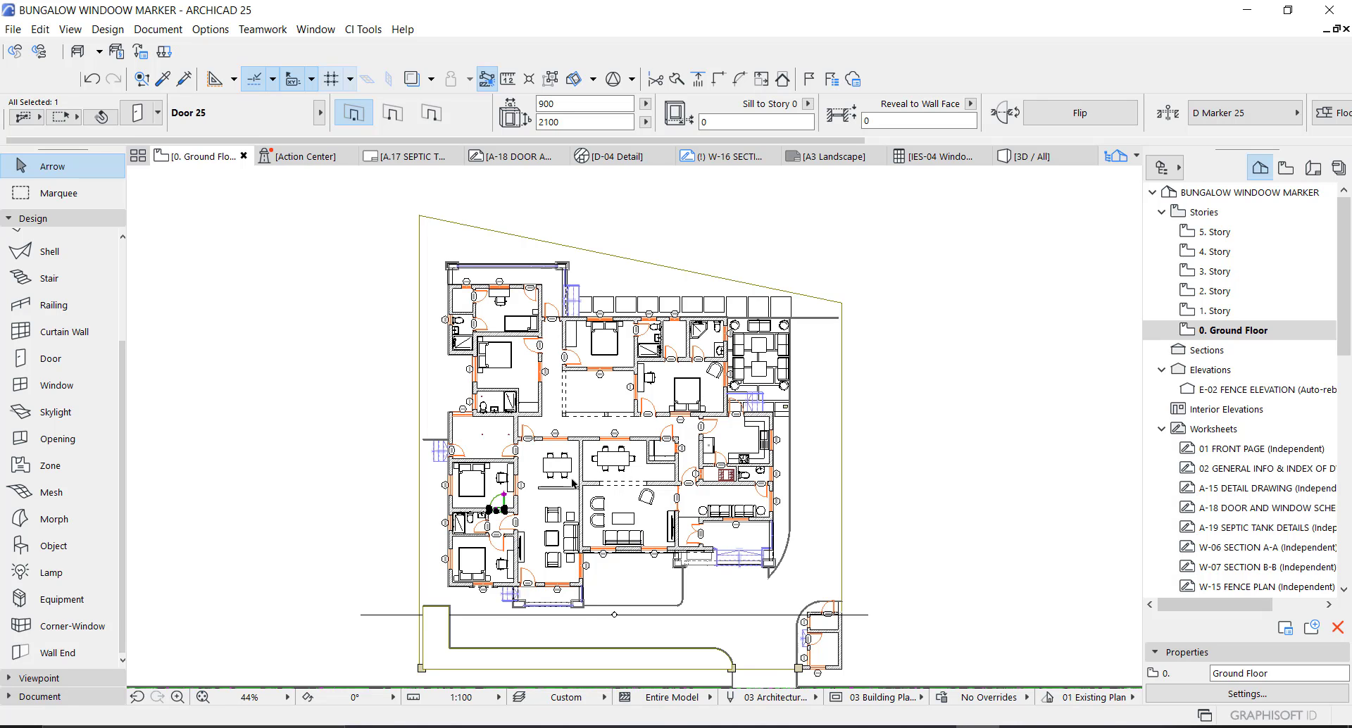
pyautogui.scroll(2, 573, 483)
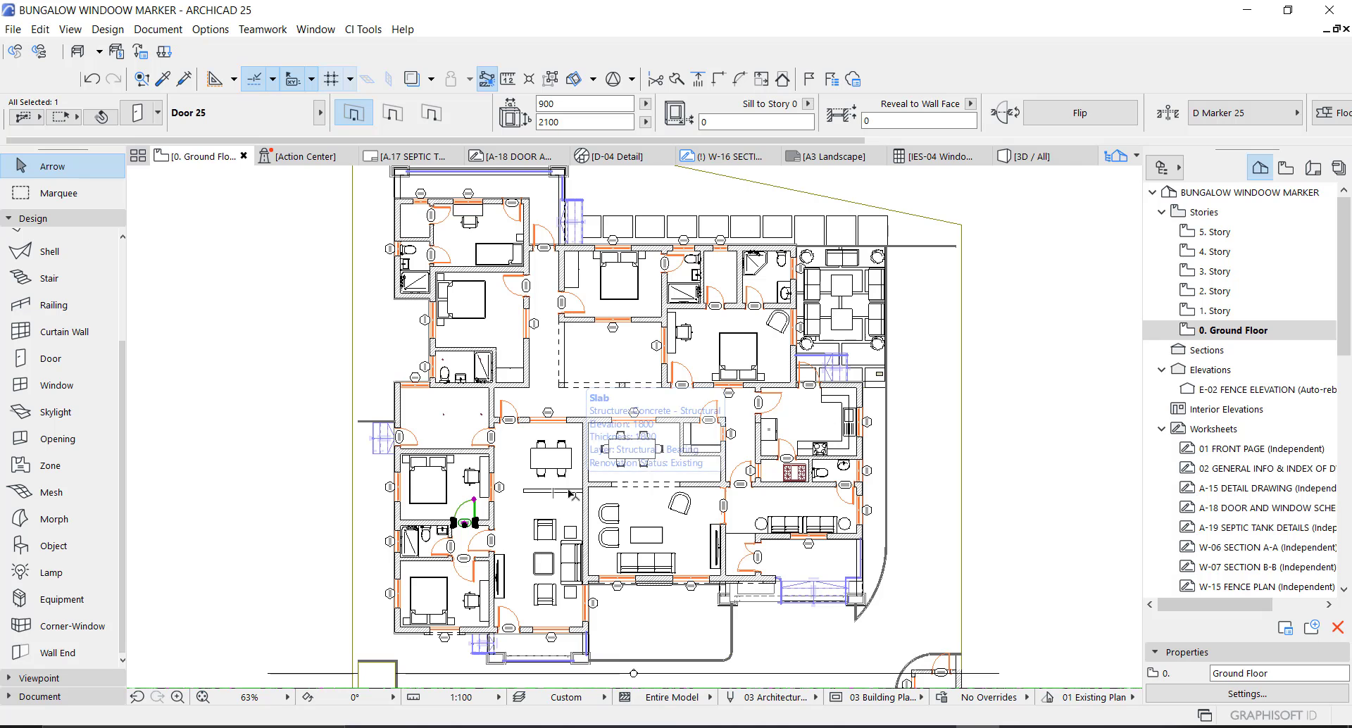